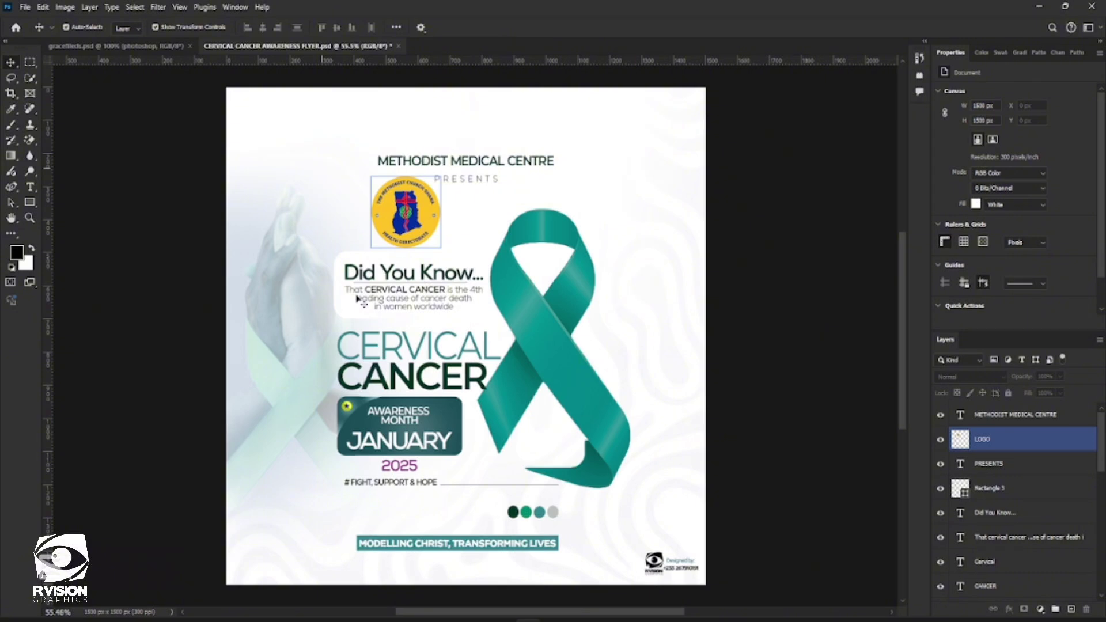
Create a new 5 x 5 inch, 300 ppi RGB document with a white background, named CERVICAL CANCER.
left_click(196, 161)
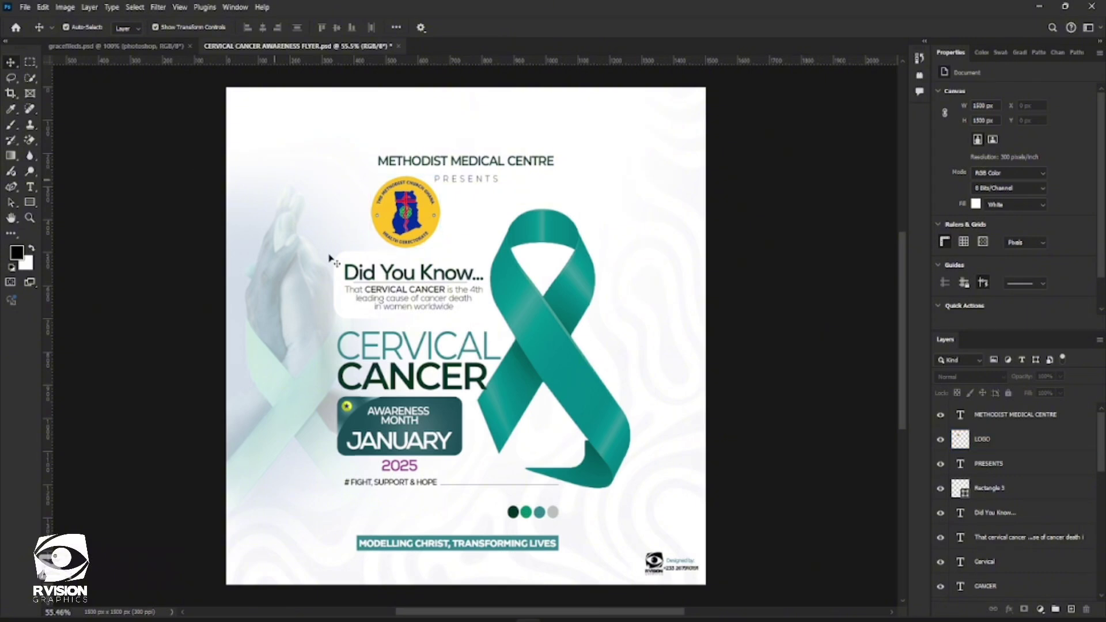
left_click(25, 7)
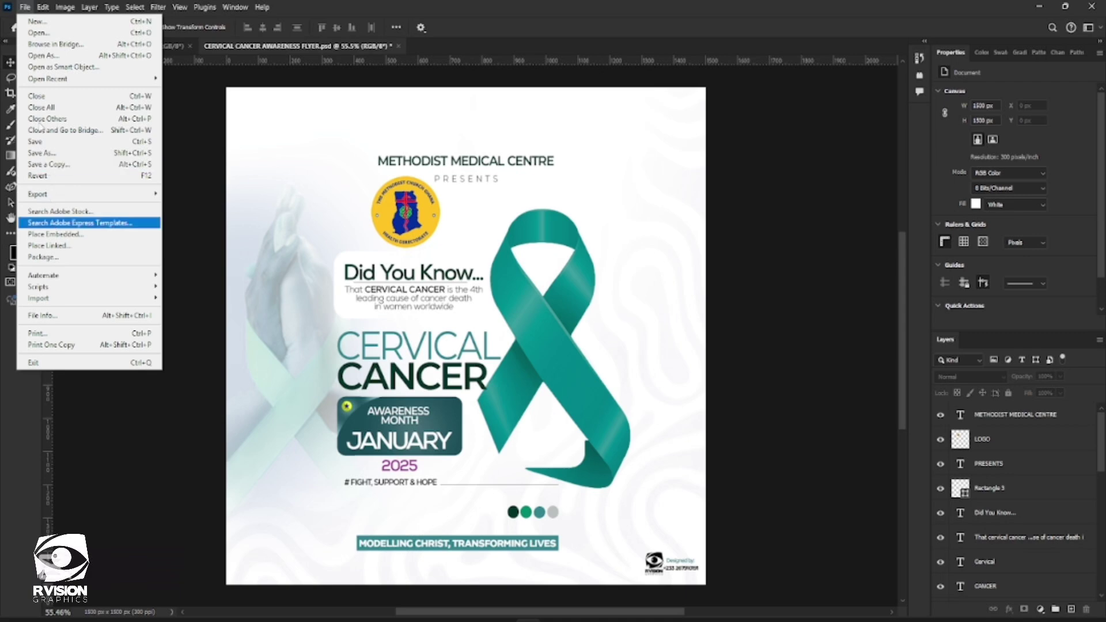
left_click(51, 26)
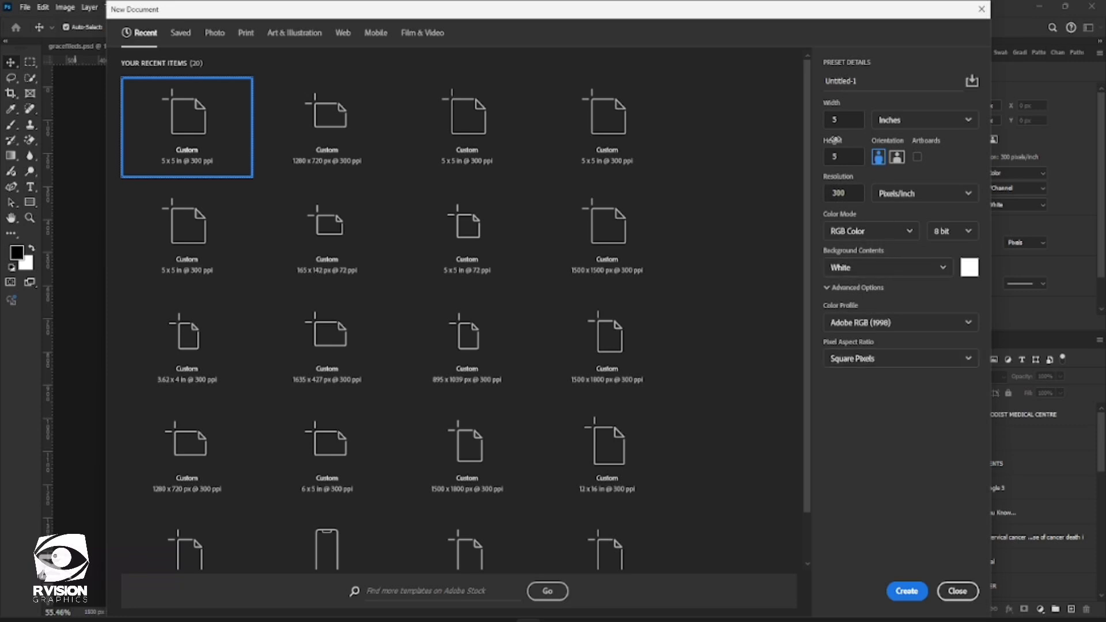
left_click(873, 82)
type("CERVICAL ")
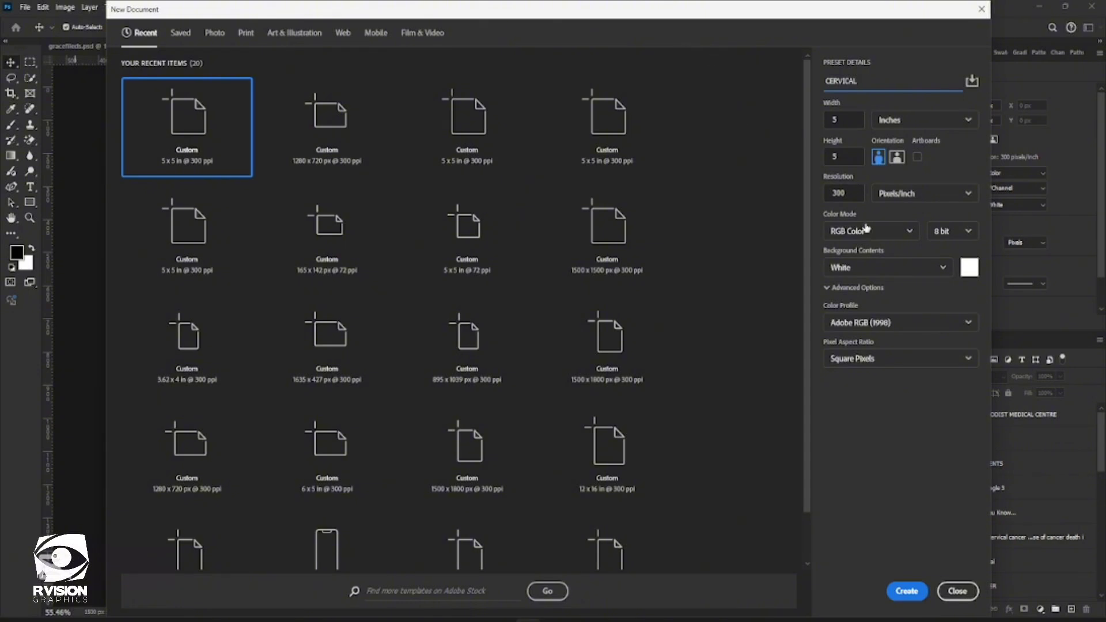
type("CANCER")
key("BackSpace")
left_click(918, 594)
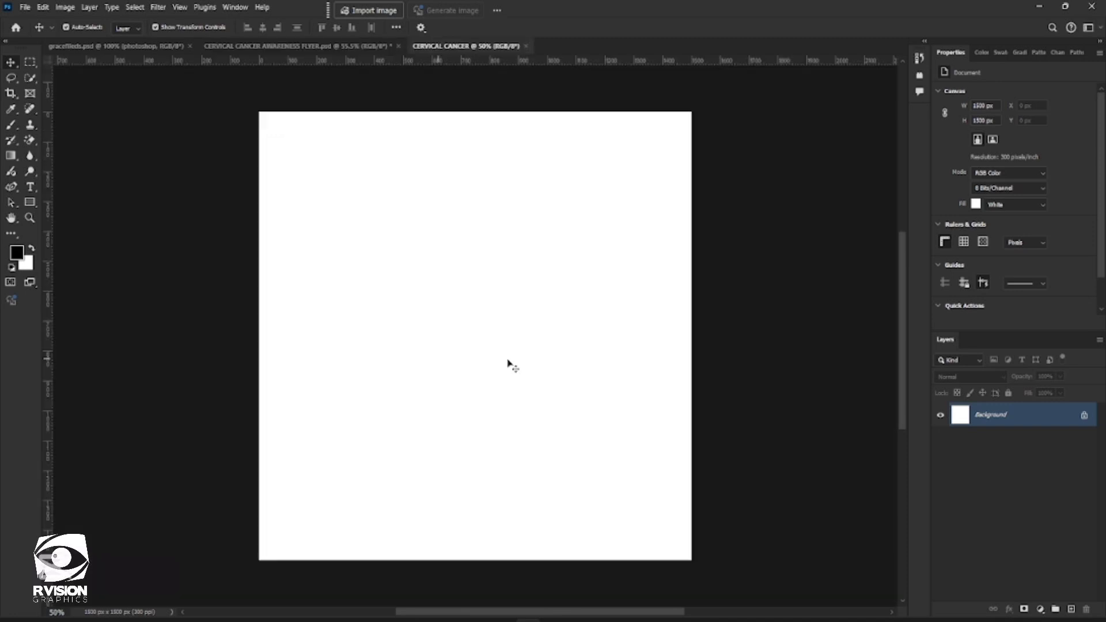
Place the "Beyond Treatment" hands-and-ribbon photo as an embedded image and align it with the canvas's left edge.
scroll(494, 376, "up", 1)
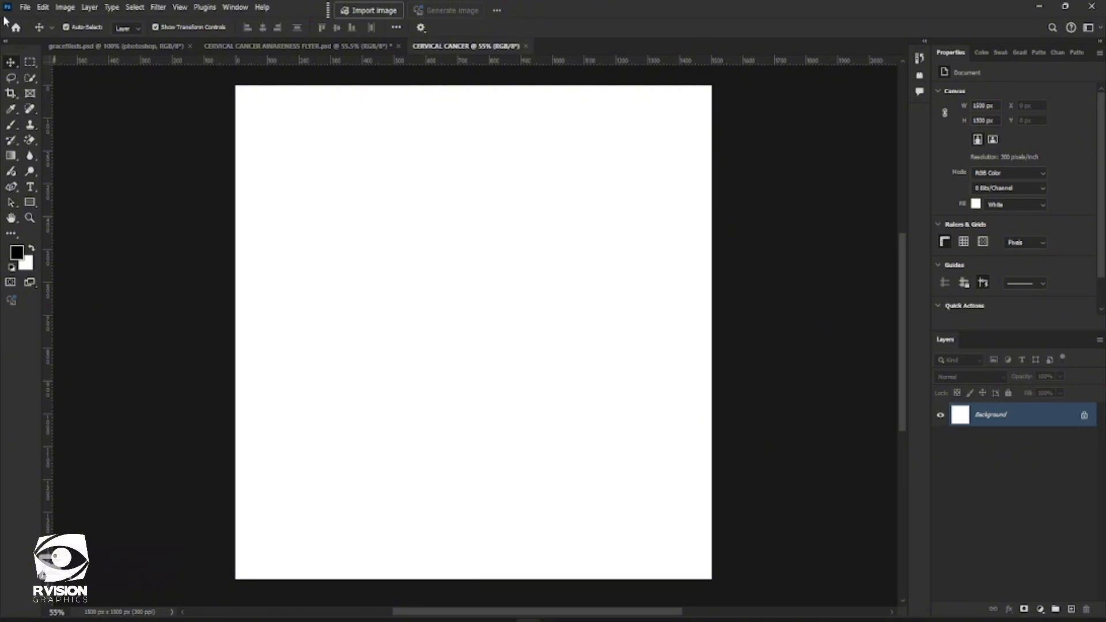
left_click(25, 8)
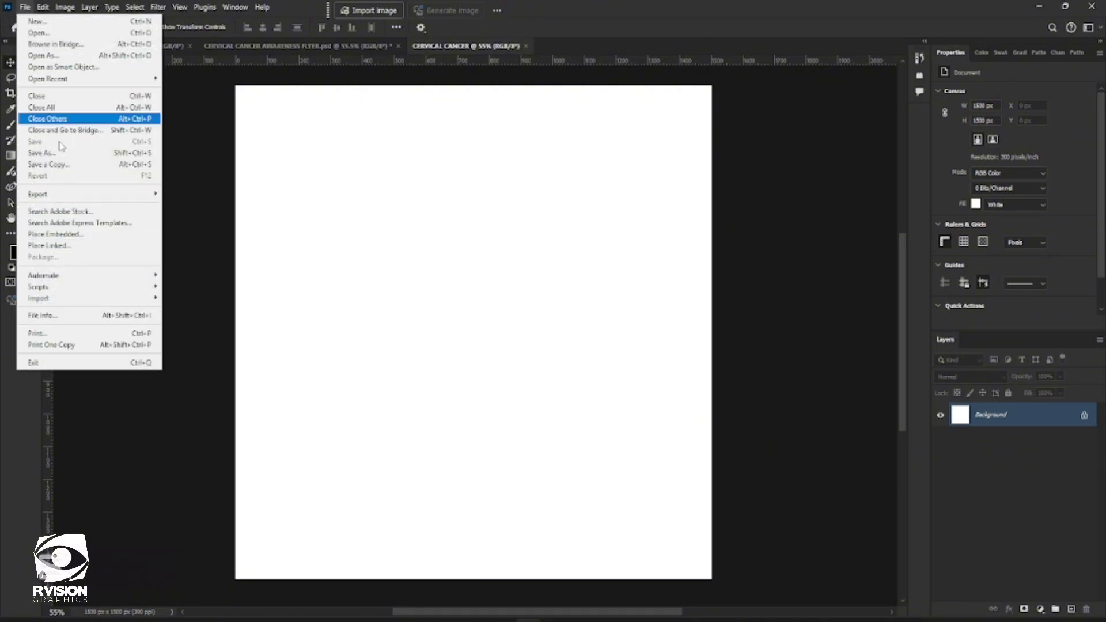
left_click(61, 234)
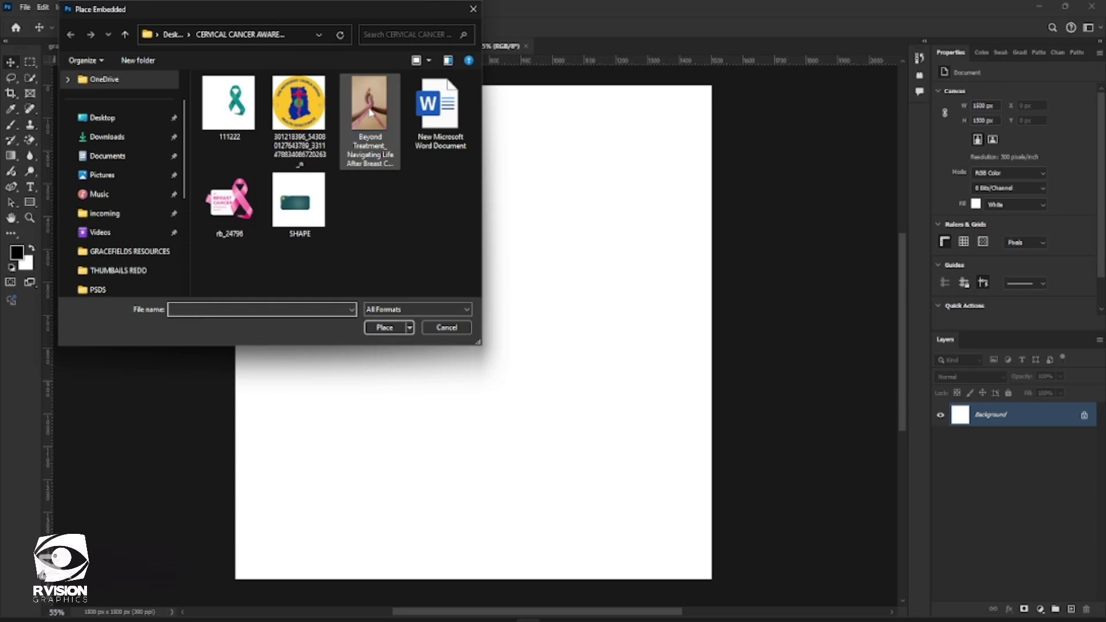
double_click(369, 133)
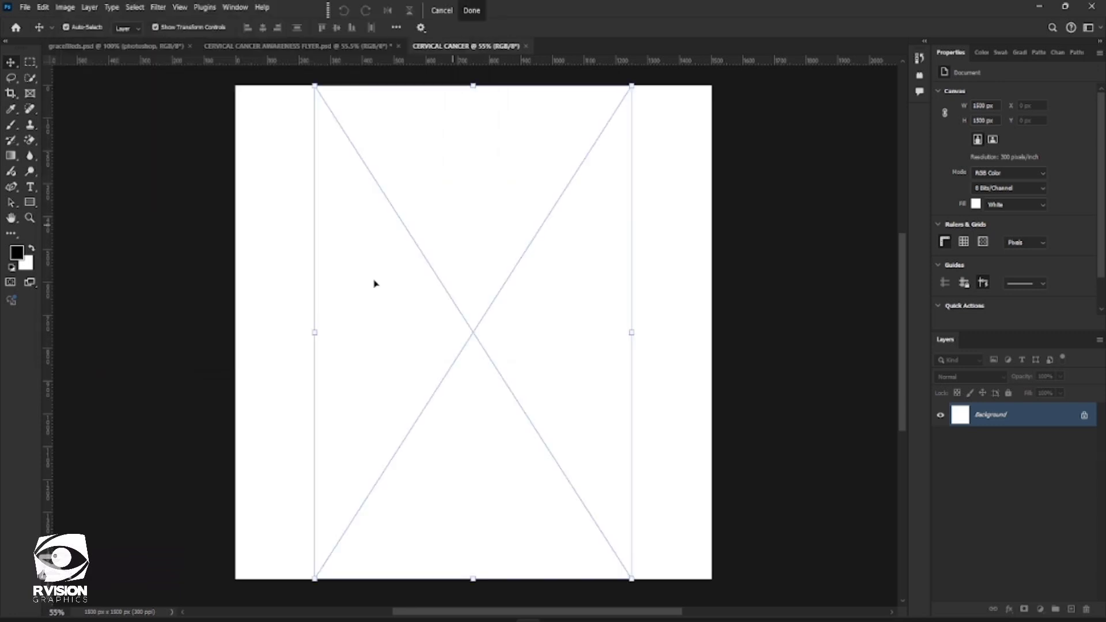
left_click_drag(507, 309, 428, 308)
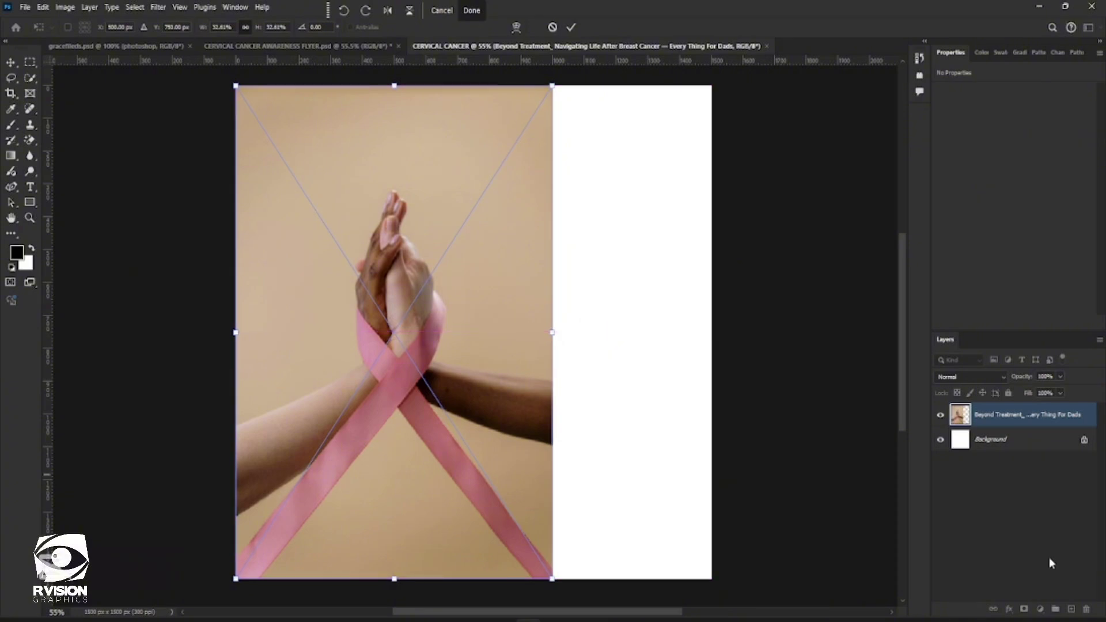
left_click(571, 28)
Add a layer mask to the photo and fade all its edges with a black Soft Round brush at 80% opacity.
left_click(1025, 610)
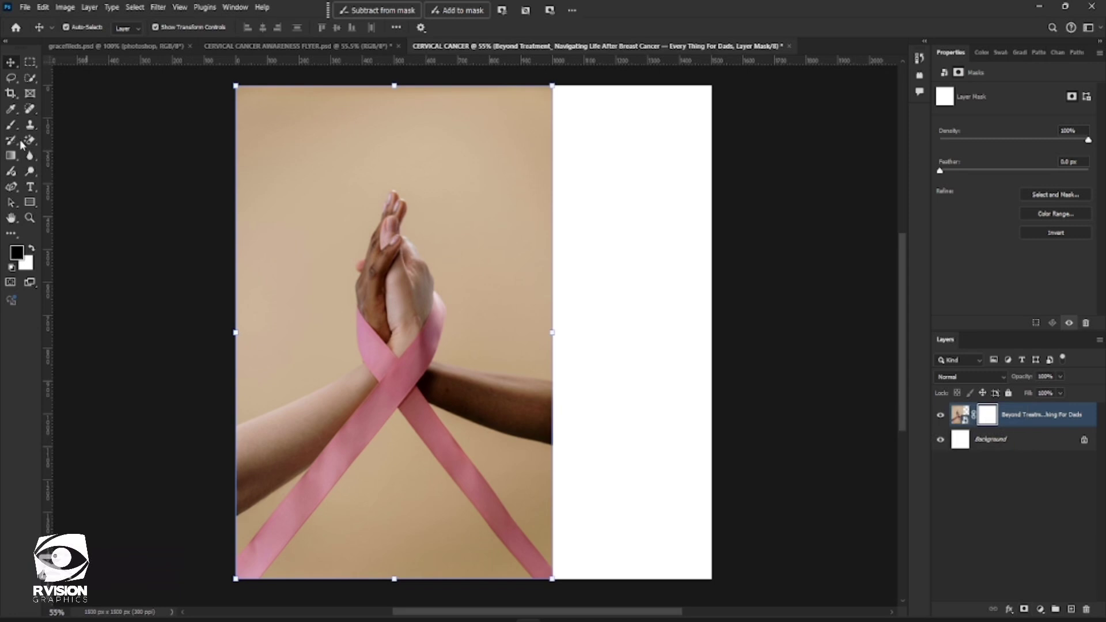
left_click(11, 125)
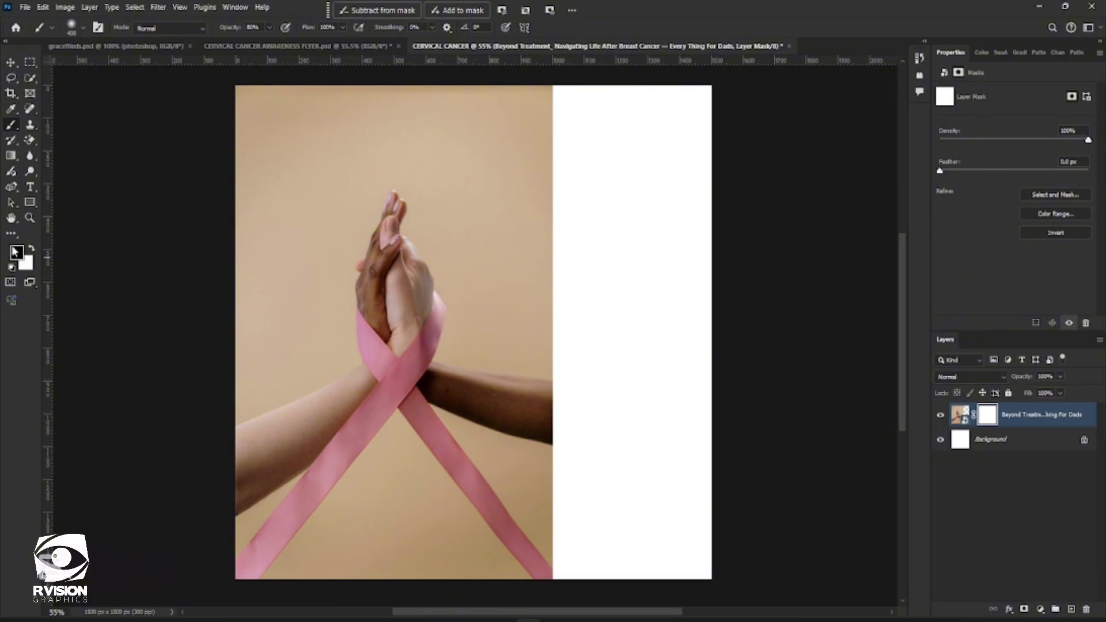
left_click(83, 27)
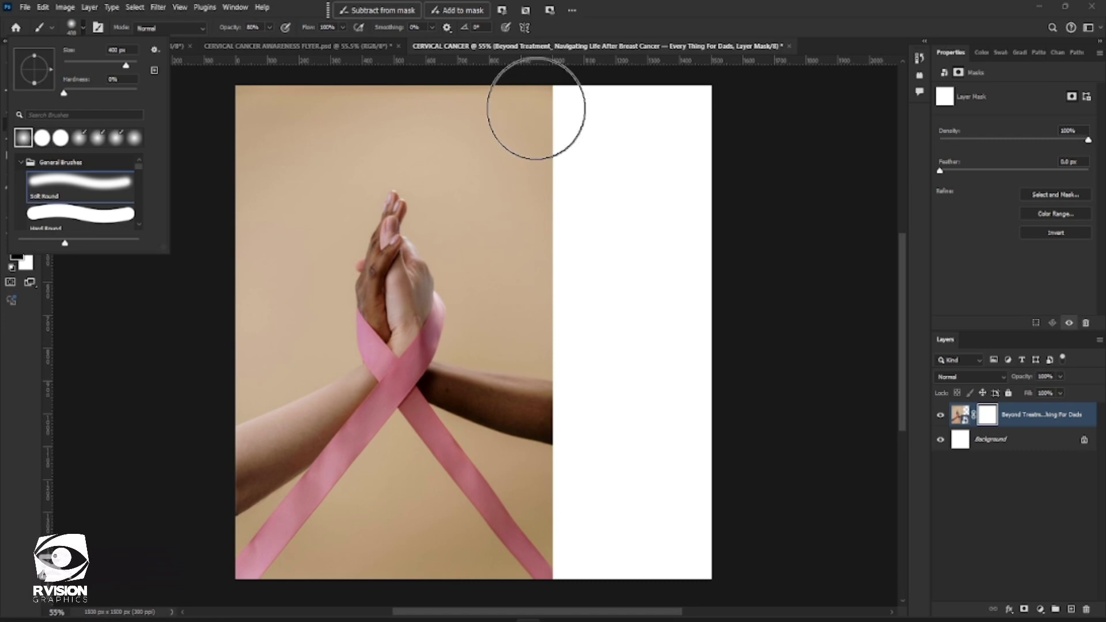
mouse_move(533, 104)
left_mouse_down()
mouse_move(565, 128)
mouse_move(588, 383)
mouse_move(569, 457)
mouse_move(469, 600)
mouse_move(272, 579)
left_mouse_up()
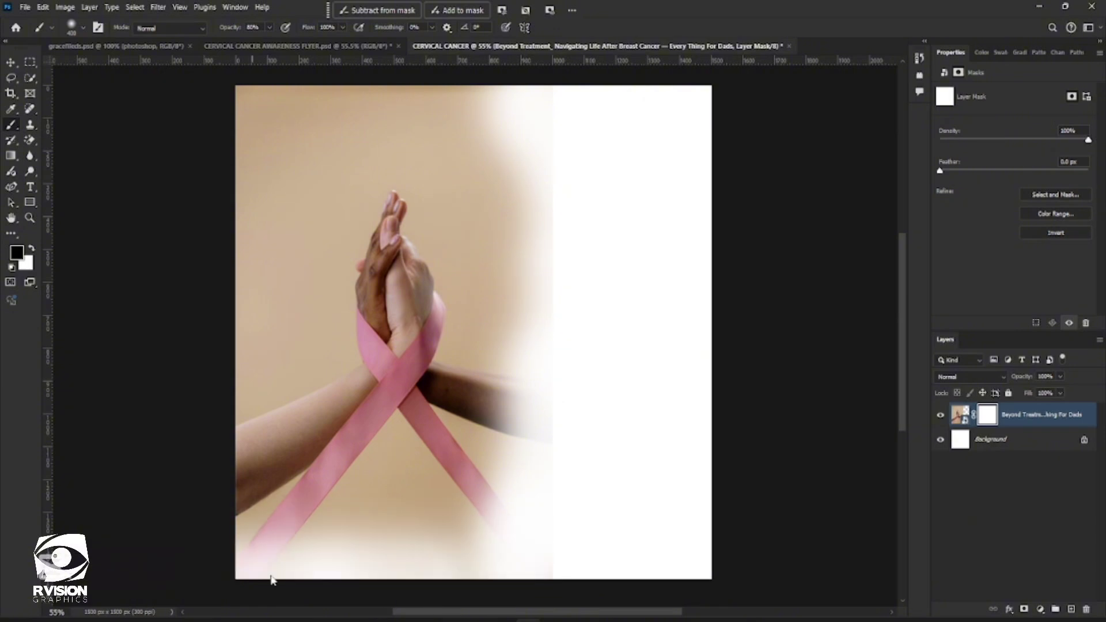
mouse_move(180, 328)
left_mouse_down()
mouse_move(371, 45)
mouse_move(328, 81)
mouse_move(434, 94)
left_mouse_up()
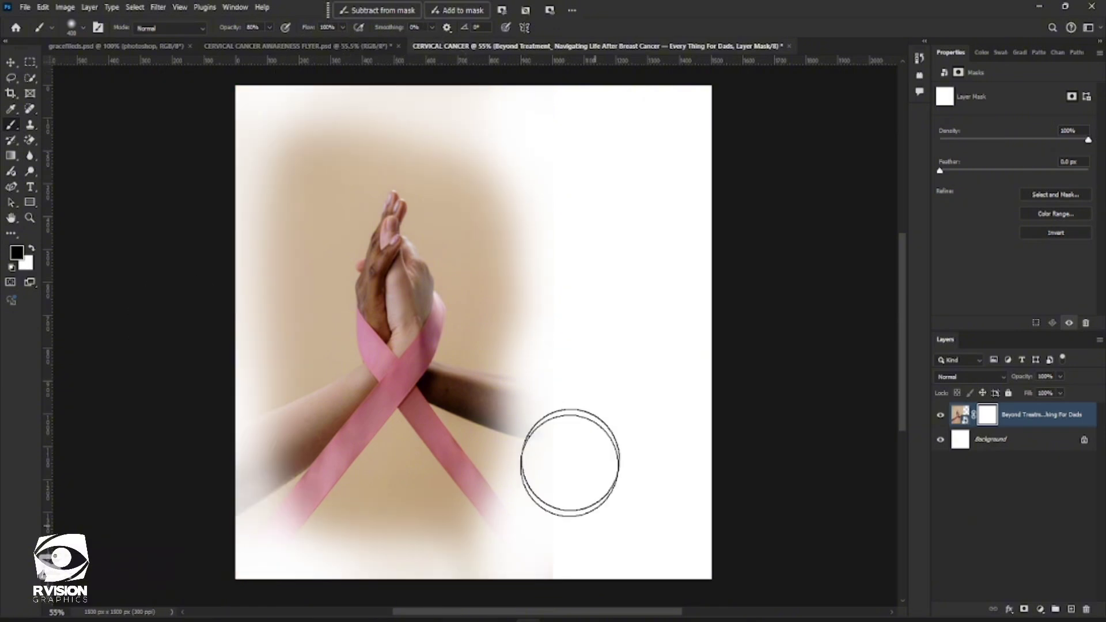
mouse_move(311, 533)
left_mouse_down()
mouse_move(272, 548)
mouse_move(235, 192)
mouse_move(321, 104)
mouse_move(443, 117)
mouse_move(341, 109)
mouse_move(190, 343)
mouse_move(300, 130)
left_mouse_up()
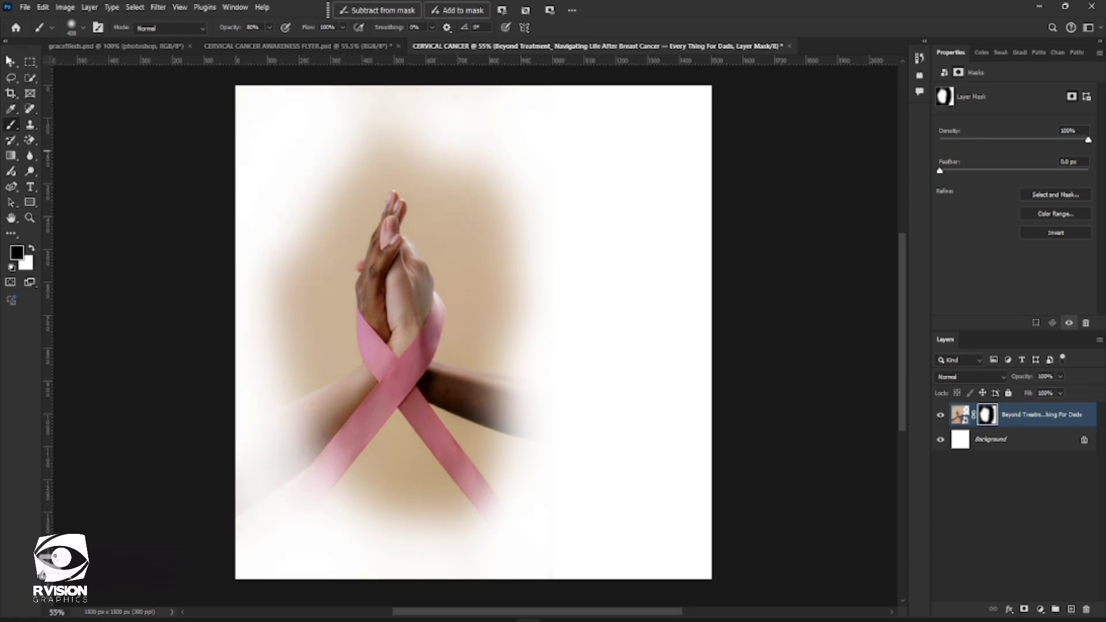
Shift the masked photo up and partly off the canvas's left side, fading its top edge further with the Brush.
key("v")
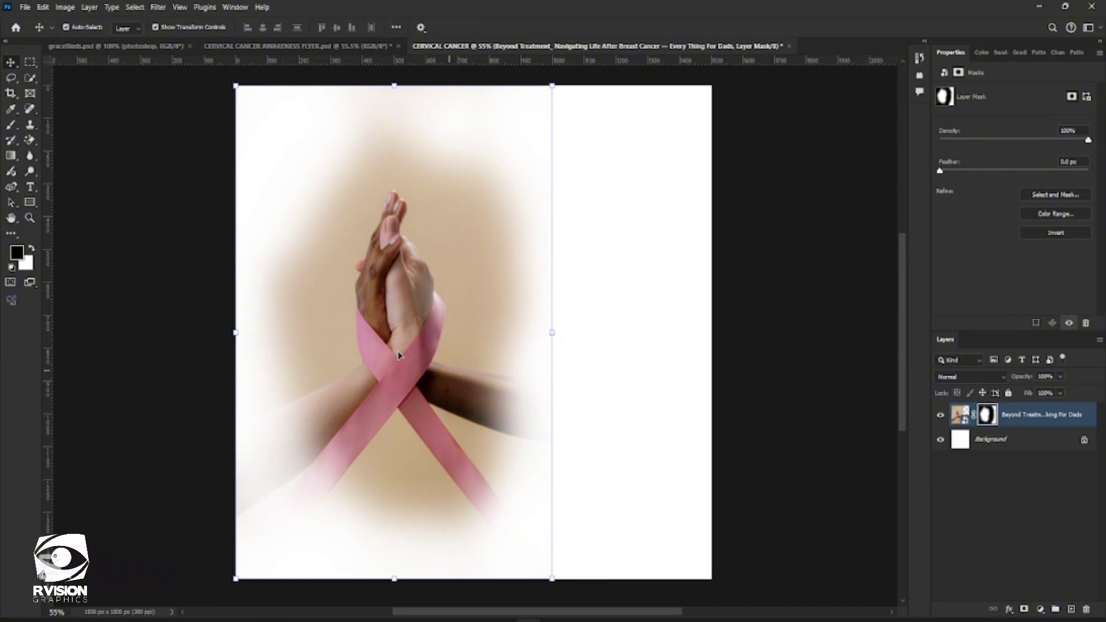
left_click_drag(398, 355, 387, 362)
left_click(10, 124)
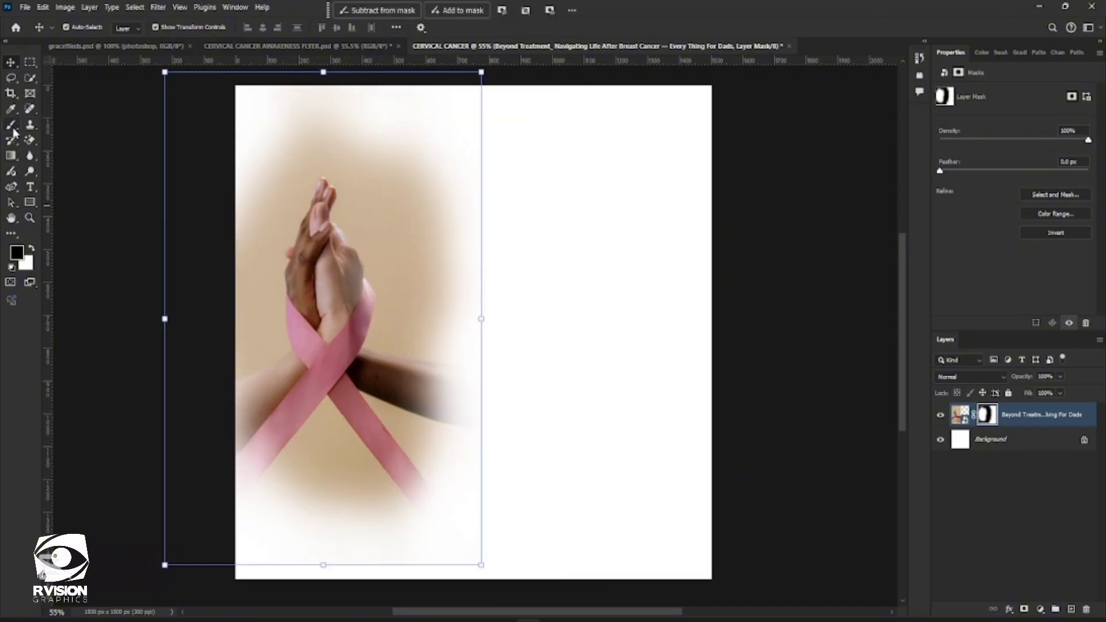
left_click_drag(332, 105, 440, 111)
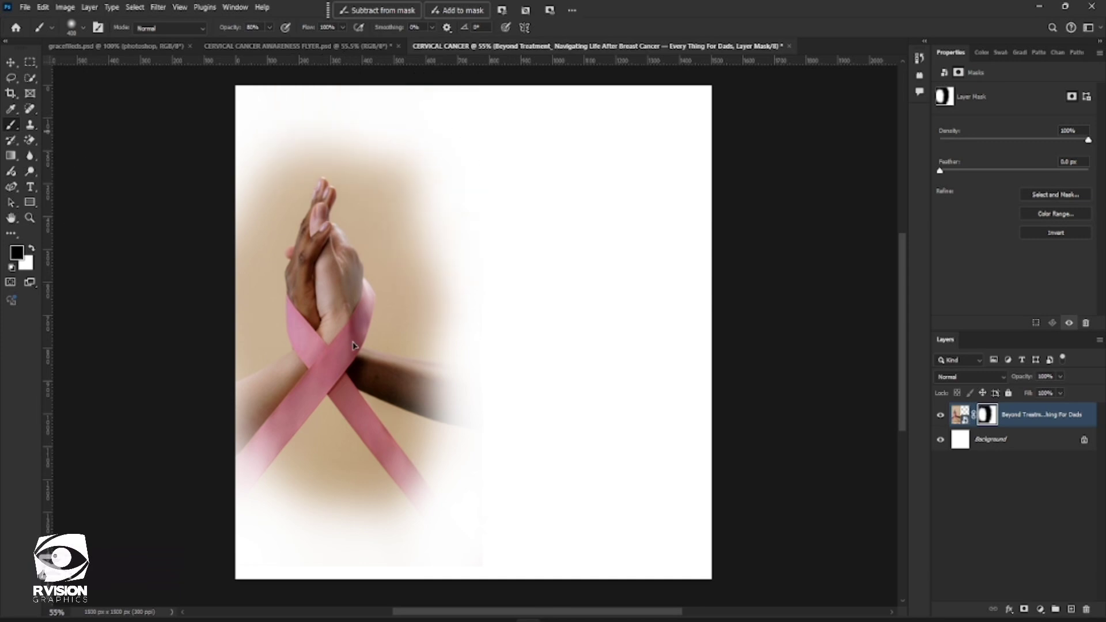
left_click_drag(354, 346, 344, 345)
key("v")
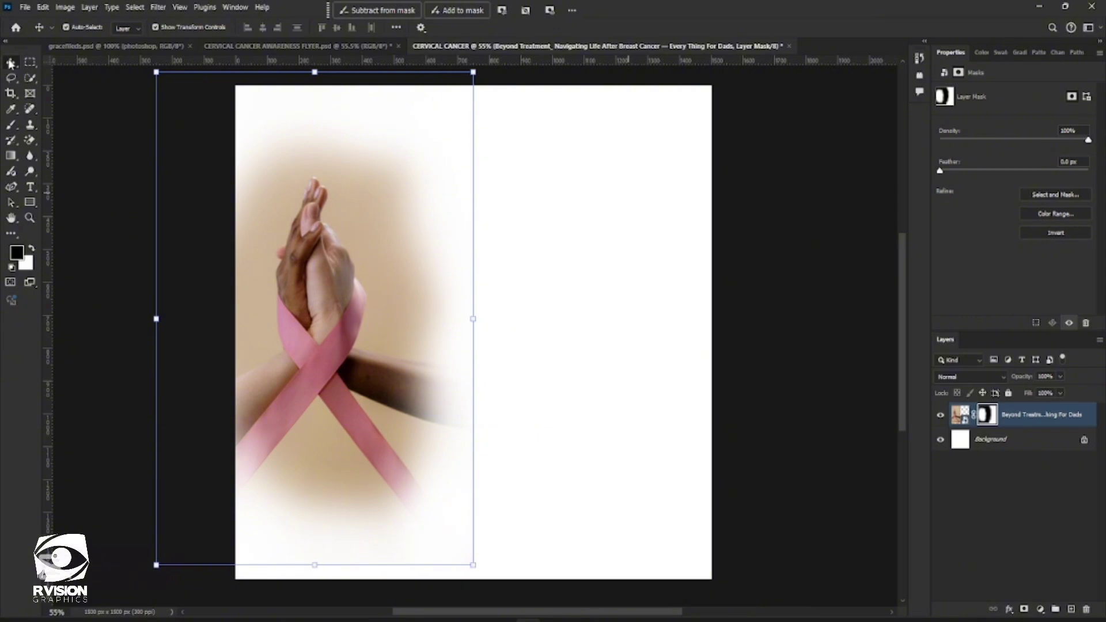
Add a Hue/Saturation adjustment layer above the hands photo and clip it to the photo.
left_click(1042, 611)
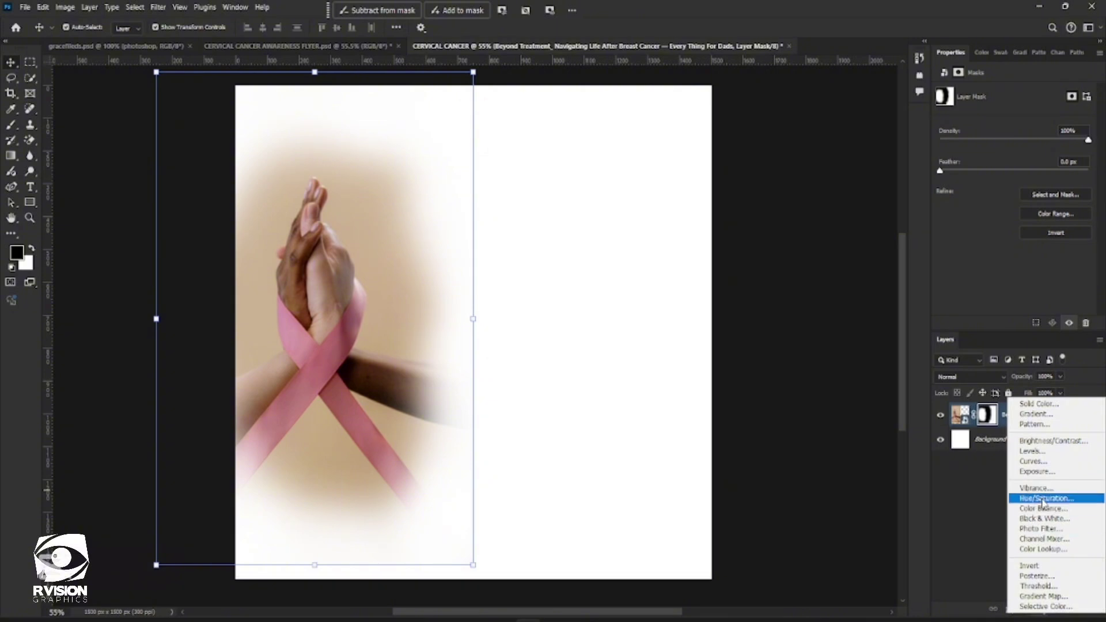
left_click(1044, 500)
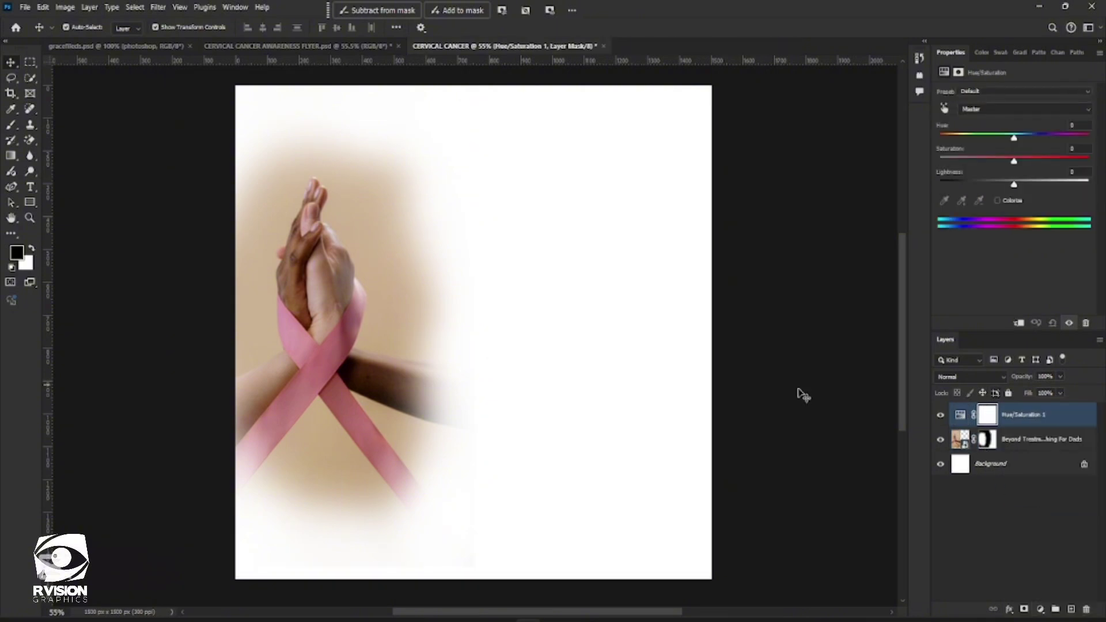
left_click(1019, 324)
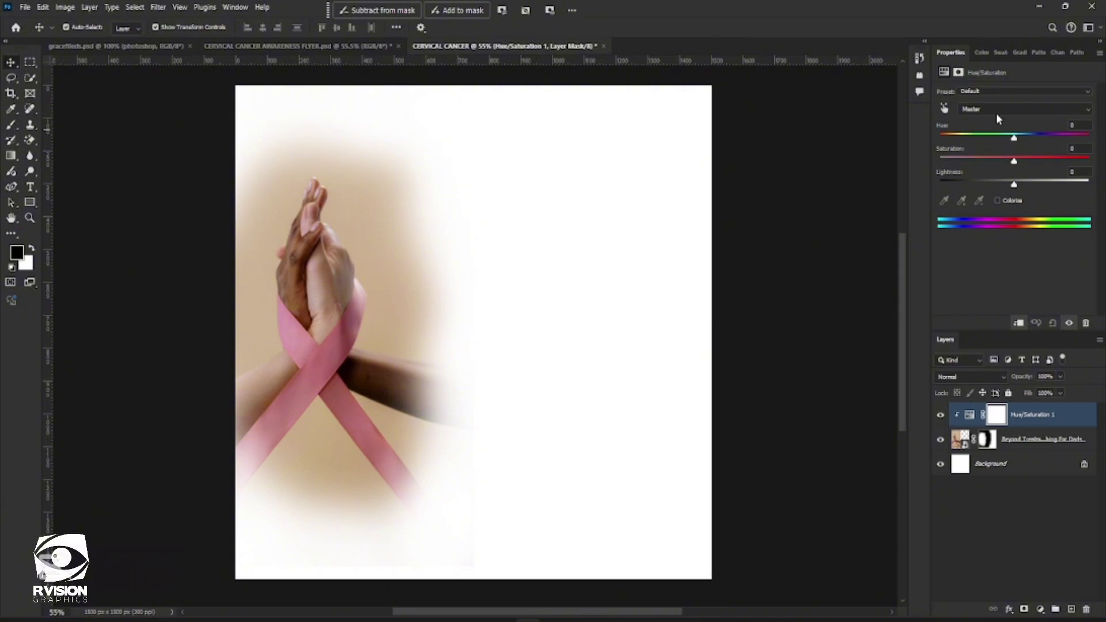
Shift the Hue/Saturation adjustment's master hue to recolour the hands, ribbon and backdrop in green tones.
left_click_drag(1015, 139, 1091, 139)
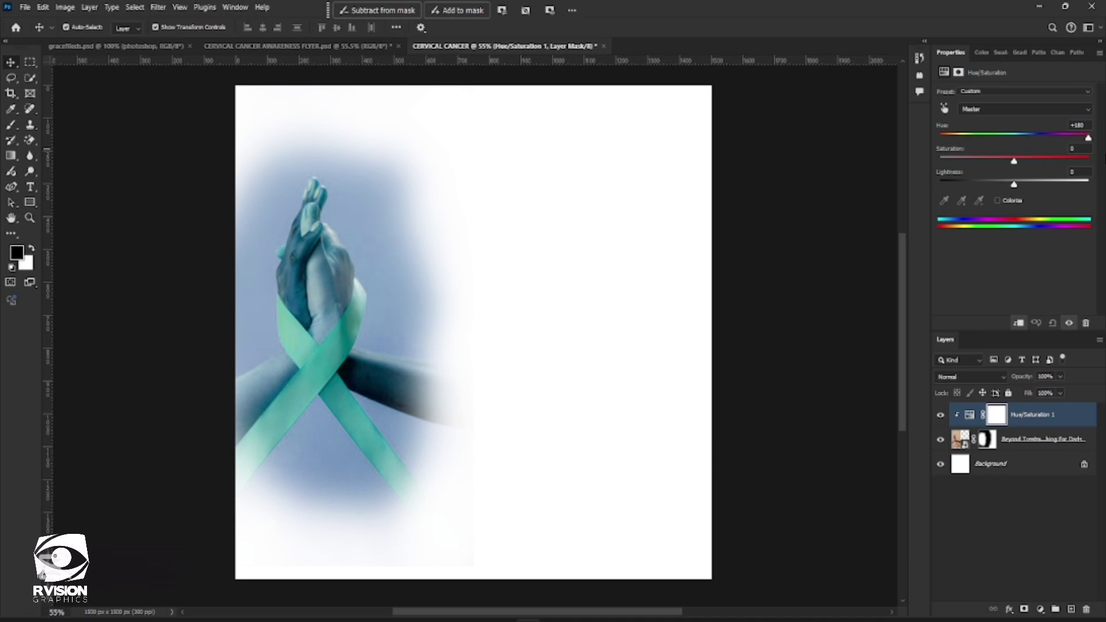
left_click_drag(1105, 160, 1046, 158)
left_click_drag(971, 165, 925, 171)
left_click_drag(992, 151, 1073, 155)
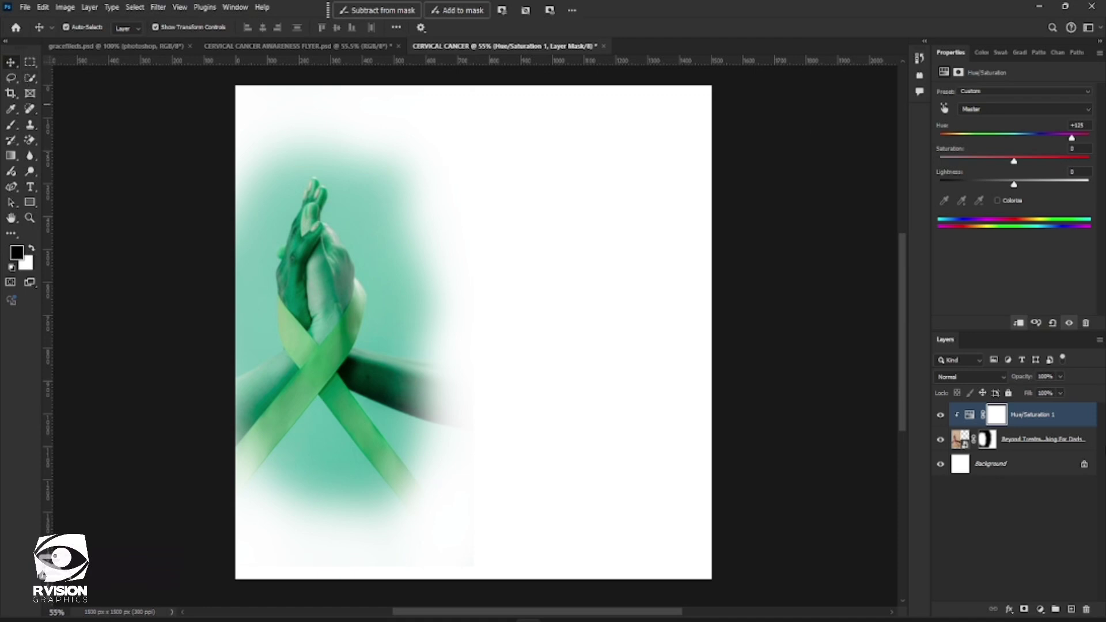
Lower the hands photo layer's fill to about 49% and its opacity to 80%.
left_click(1064, 438)
left_click(1060, 393)
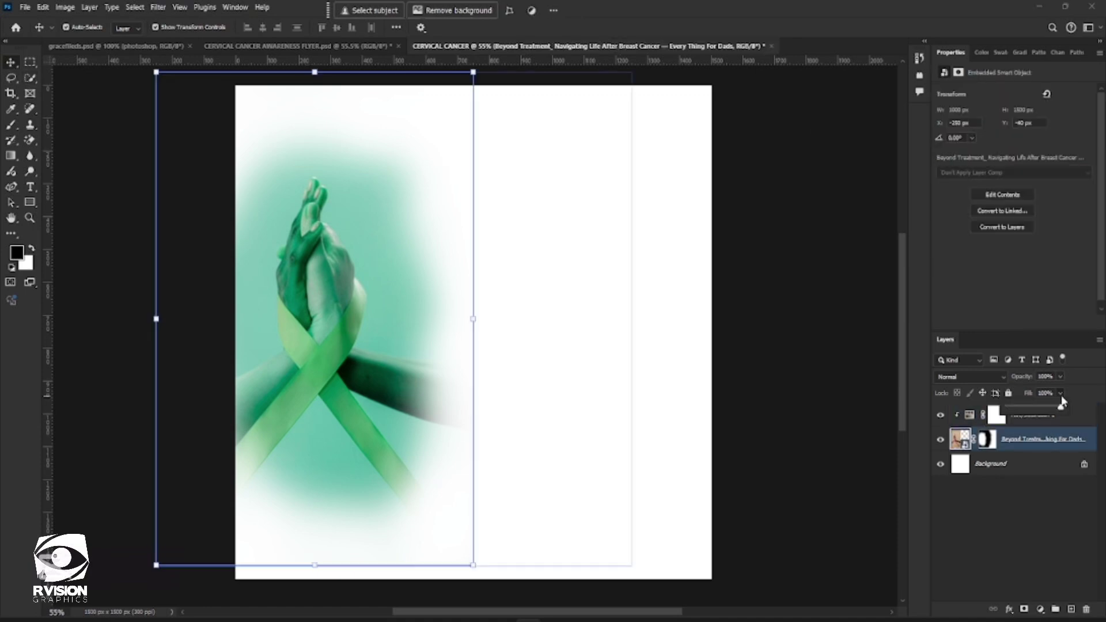
left_click_drag(1065, 406, 1032, 408)
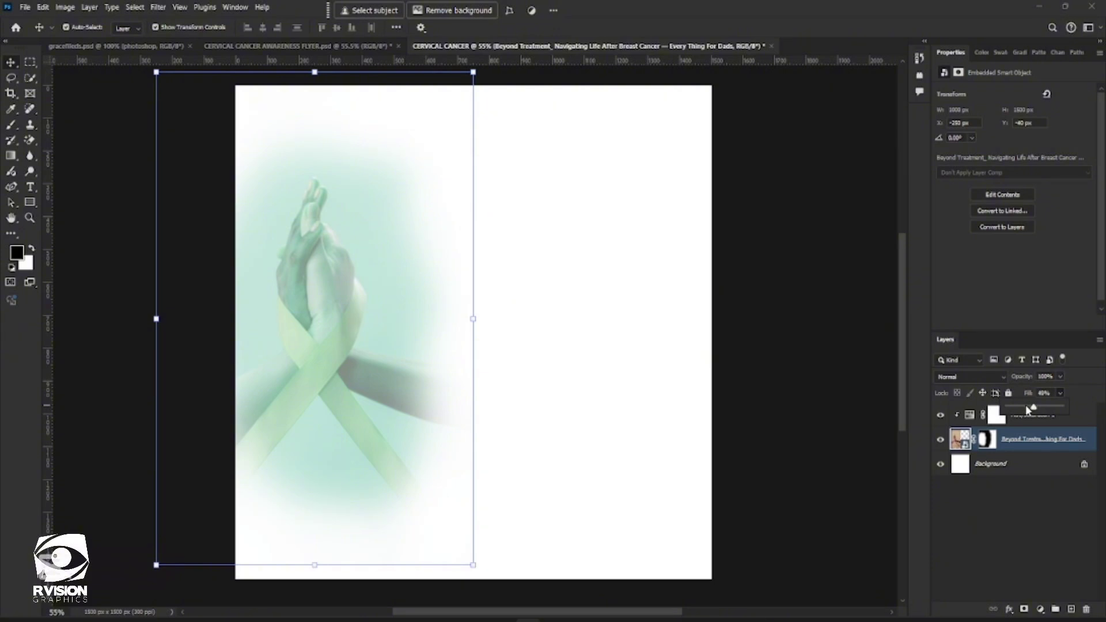
left_click(1060, 376)
left_click_drag(1030, 393, 1052, 394)
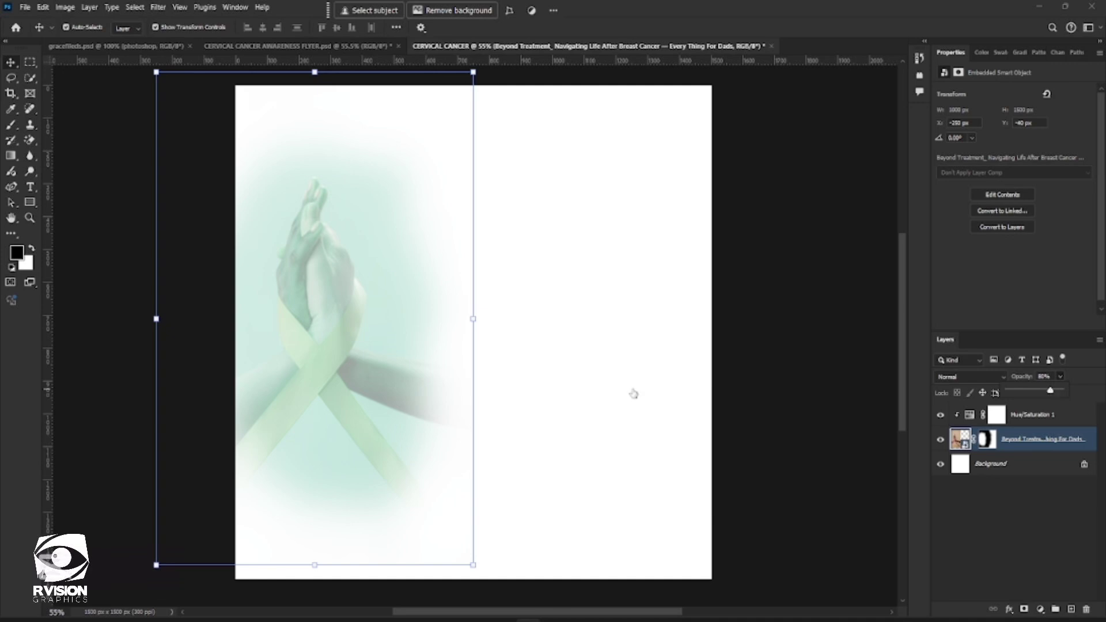
left_click(862, 348)
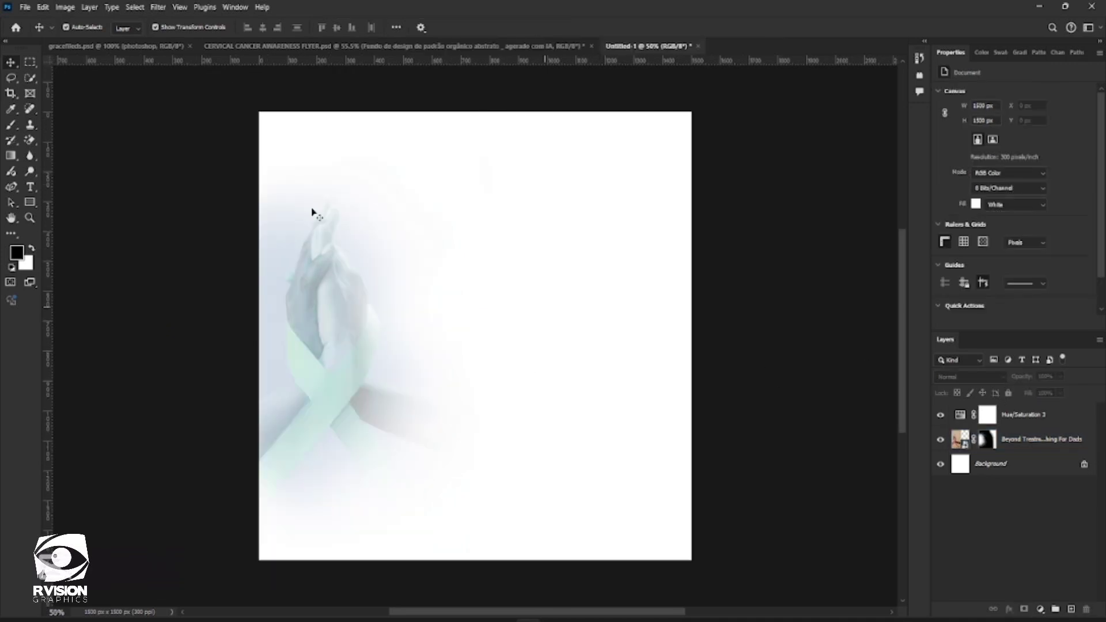
Place the abstract organic pattern image embedded across the whole canvas and move its layer between the hands photo and Background.
left_click(311, 212)
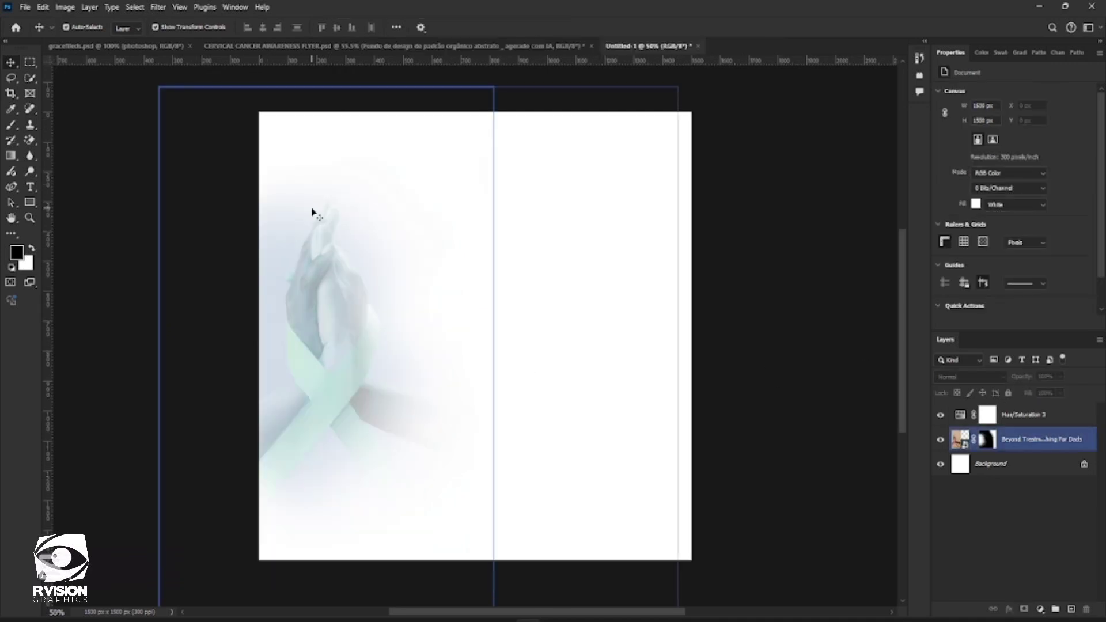
left_click(25, 7)
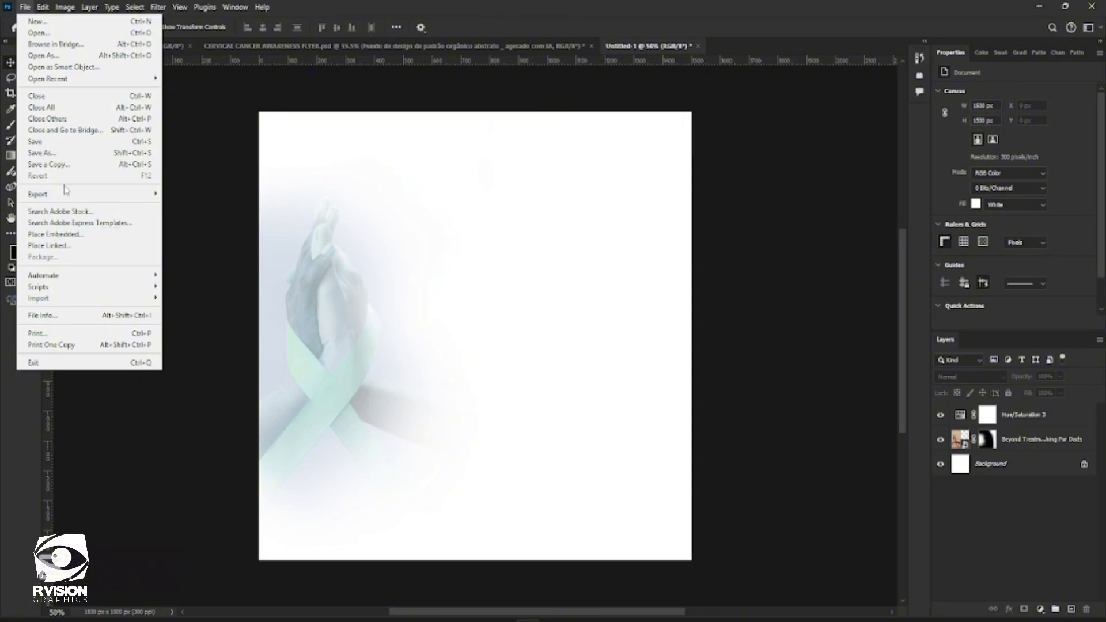
left_click(64, 235)
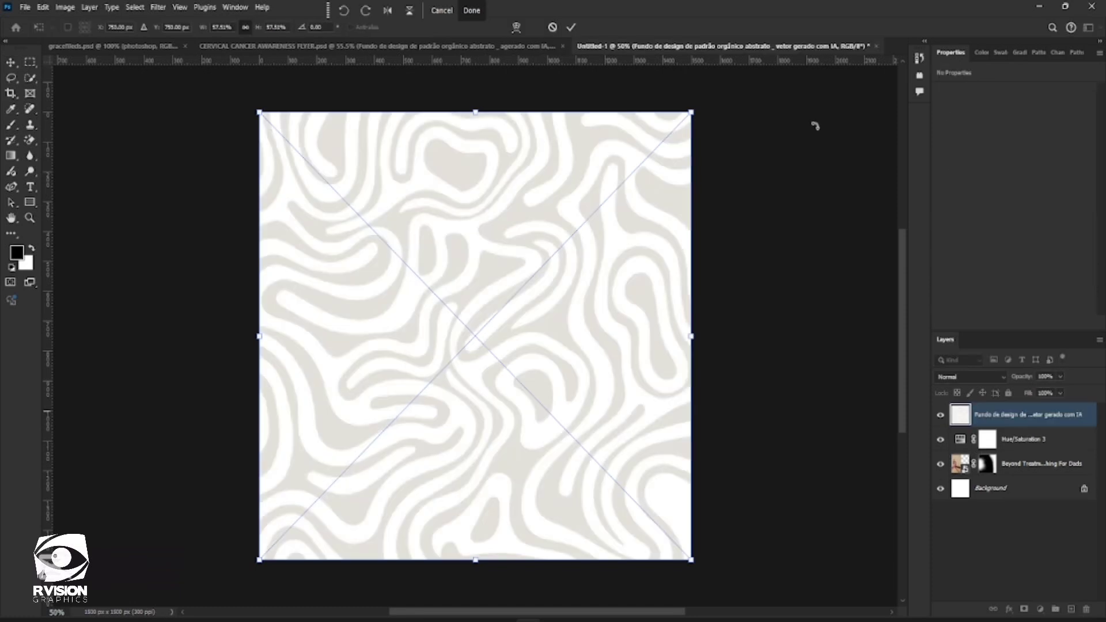
left_click(573, 27)
left_click_drag(1002, 415, 1022, 498)
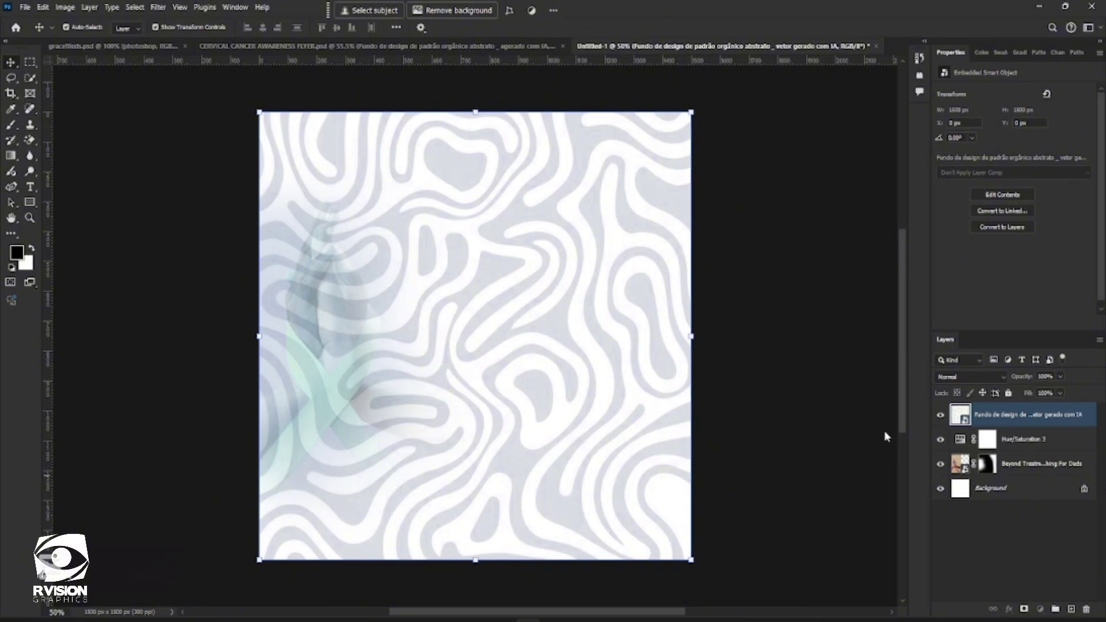
key("ctrl+bracketleft")
key("ctrl+bracketleft")
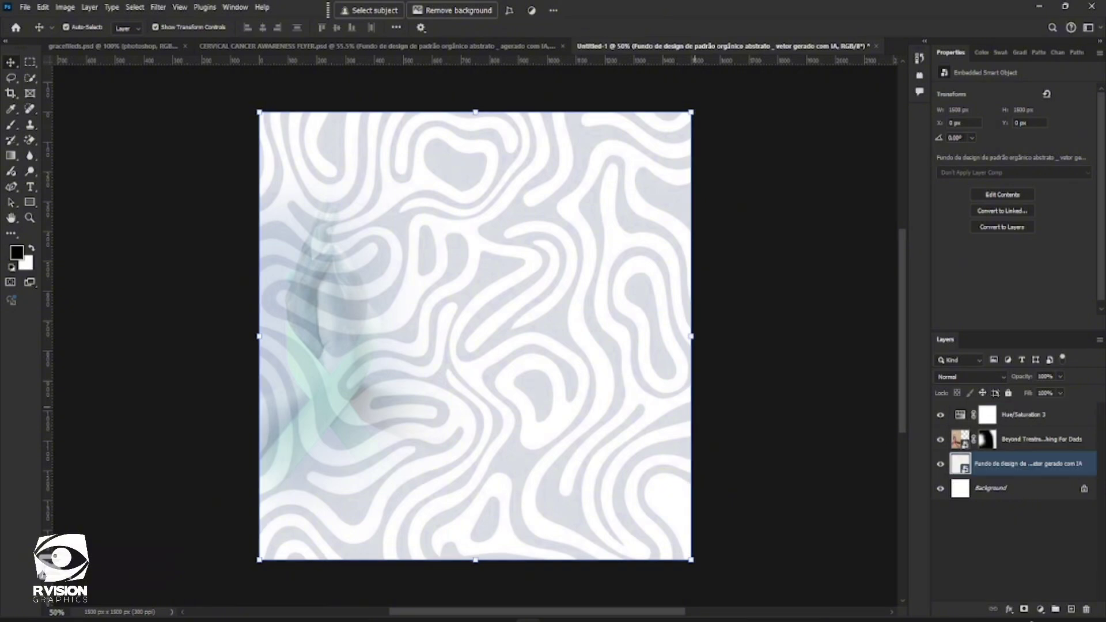
Add a blank layer mask to the abstract organic pattern layer.
left_click(1041, 609)
left_click(1037, 612)
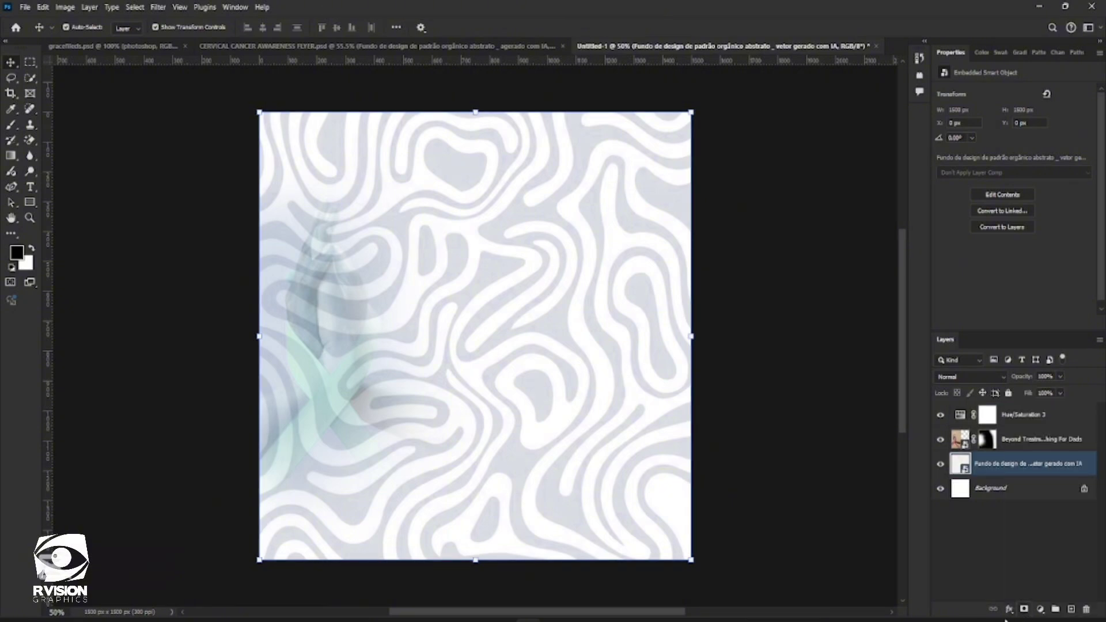
left_click(1024, 610)
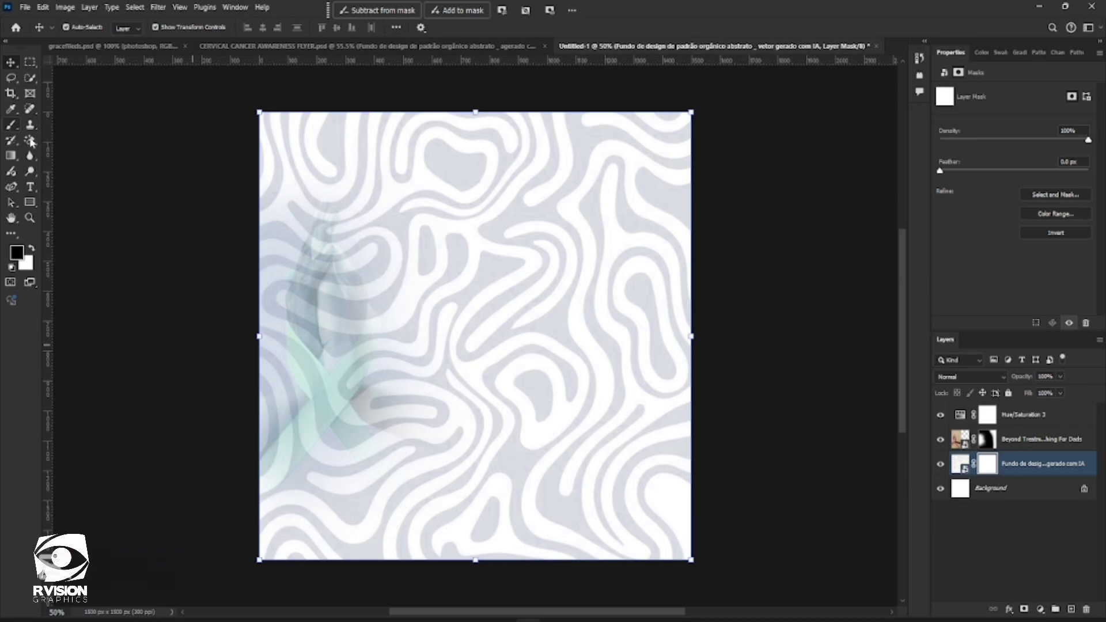
Paint the pattern's mask with an enlarged soft black brush to fade the upper area and hands region, undoing the last excess strokes.
key("b")
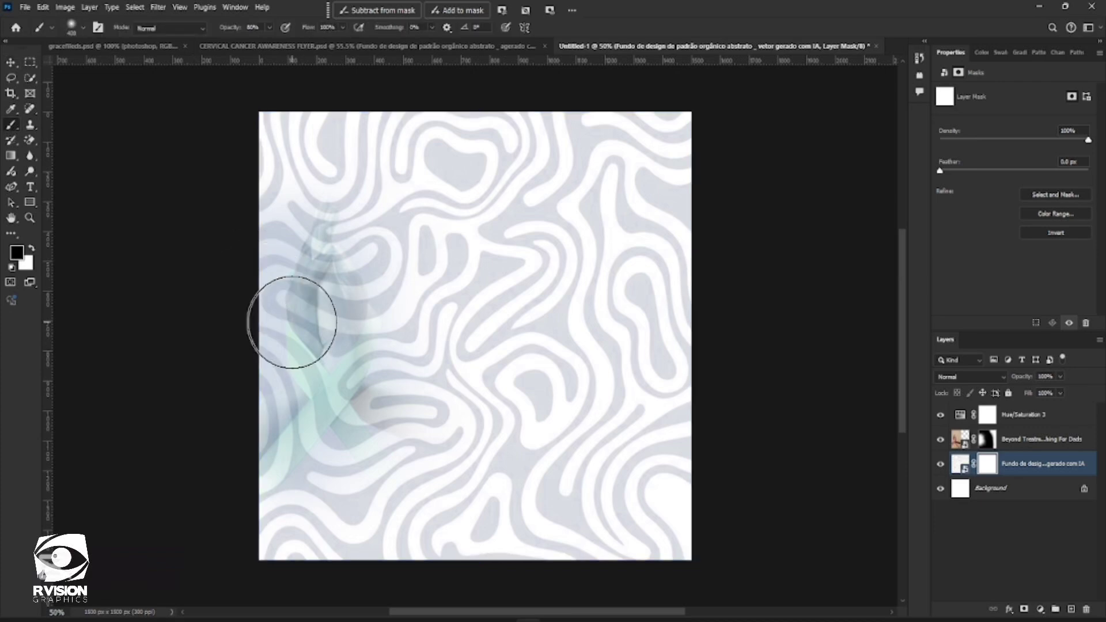
key("bracketright")
key("bracketright")
key("bracketright")
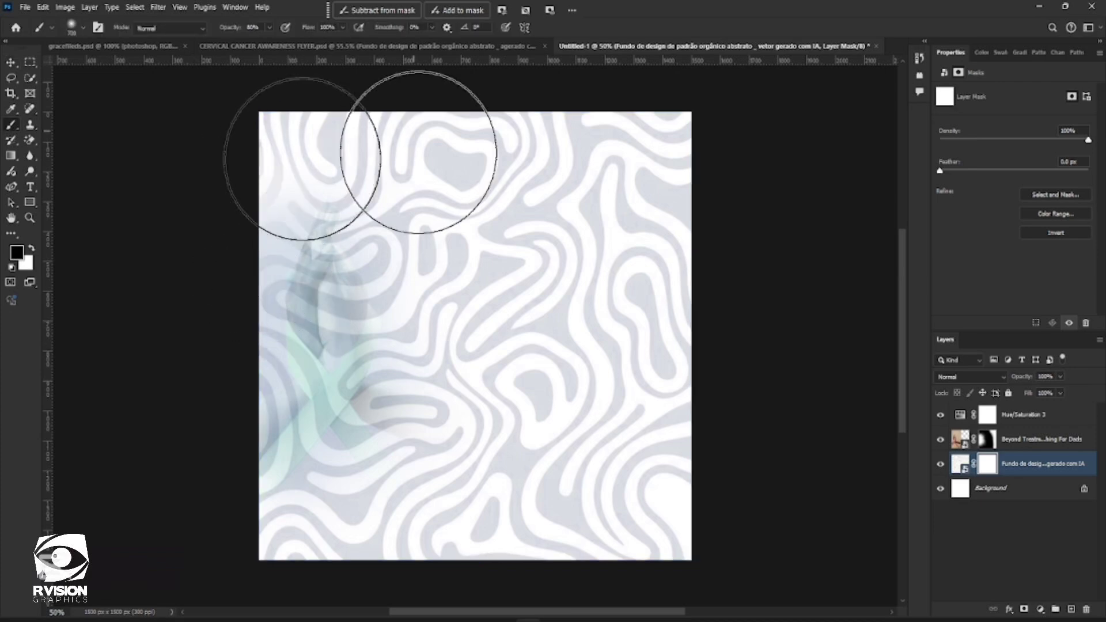
mouse_move(418, 152)
left_mouse_down()
mouse_move(512, 164)
mouse_move(324, 418)
mouse_move(365, 299)
mouse_move(524, 171)
mouse_move(298, 341)
mouse_move(266, 521)
mouse_move(256, 387)
mouse_move(523, 265)
mouse_move(455, 328)
mouse_move(520, 297)
mouse_move(707, 351)
left_mouse_up()
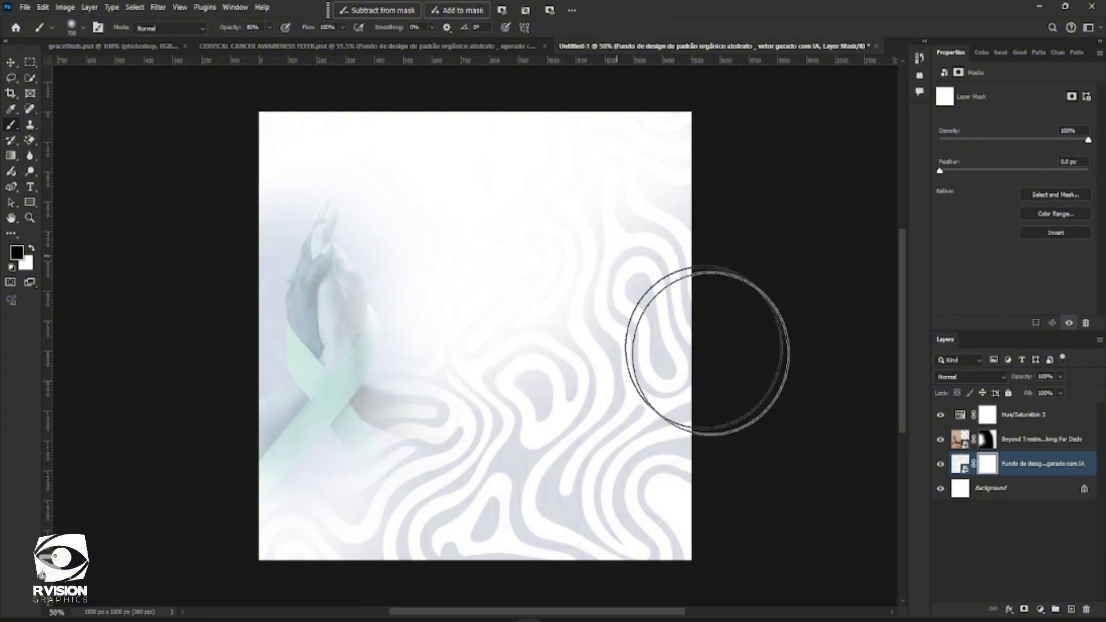
mouse_move(576, 326)
left_mouse_down()
mouse_move(682, 267)
mouse_move(637, 363)
mouse_move(459, 386)
left_mouse_up()
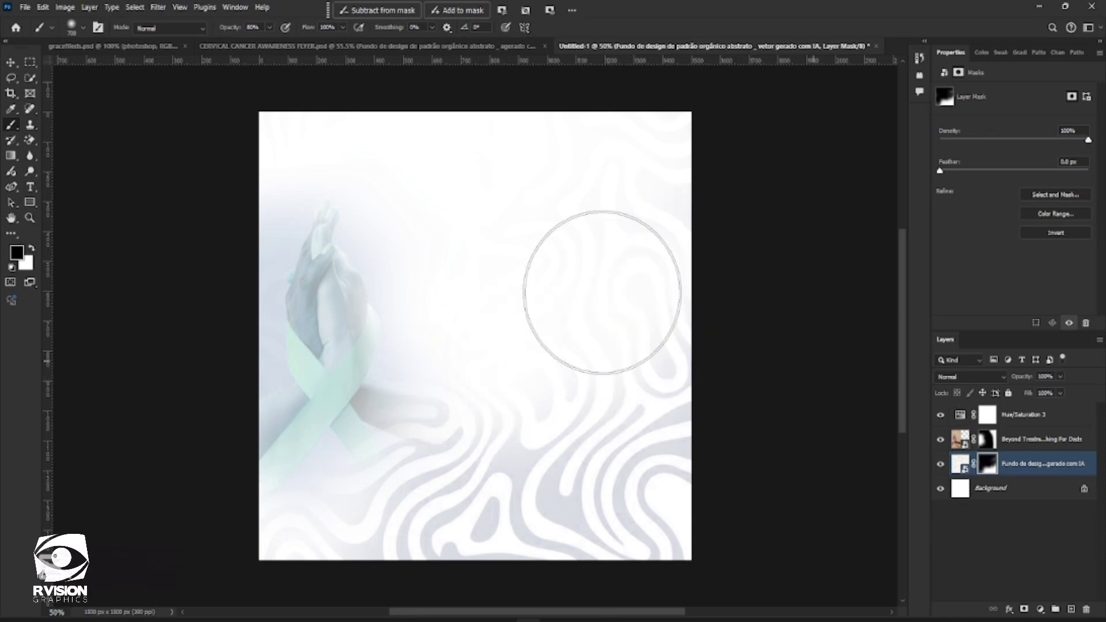
key("ctrl+z")
key("ctrl+z")
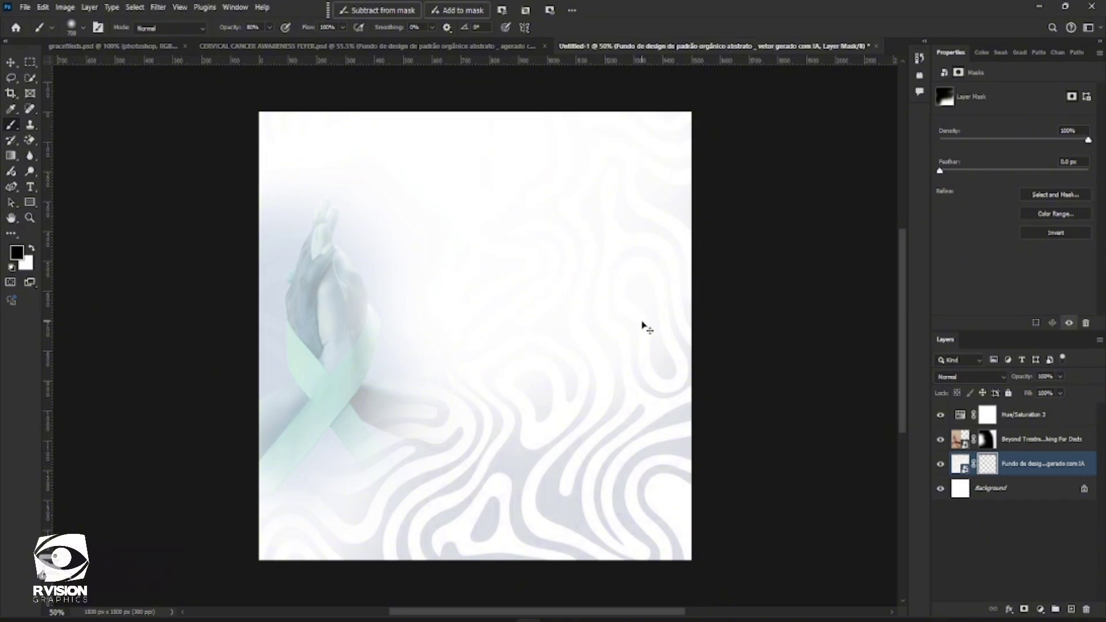
Lower the abstract pattern layer's opacity and fill to about 66% each, then deselect the layer.
left_click(1060, 394)
left_click_drag(1063, 410, 1030, 413)
left_click_drag(1030, 411, 1041, 413)
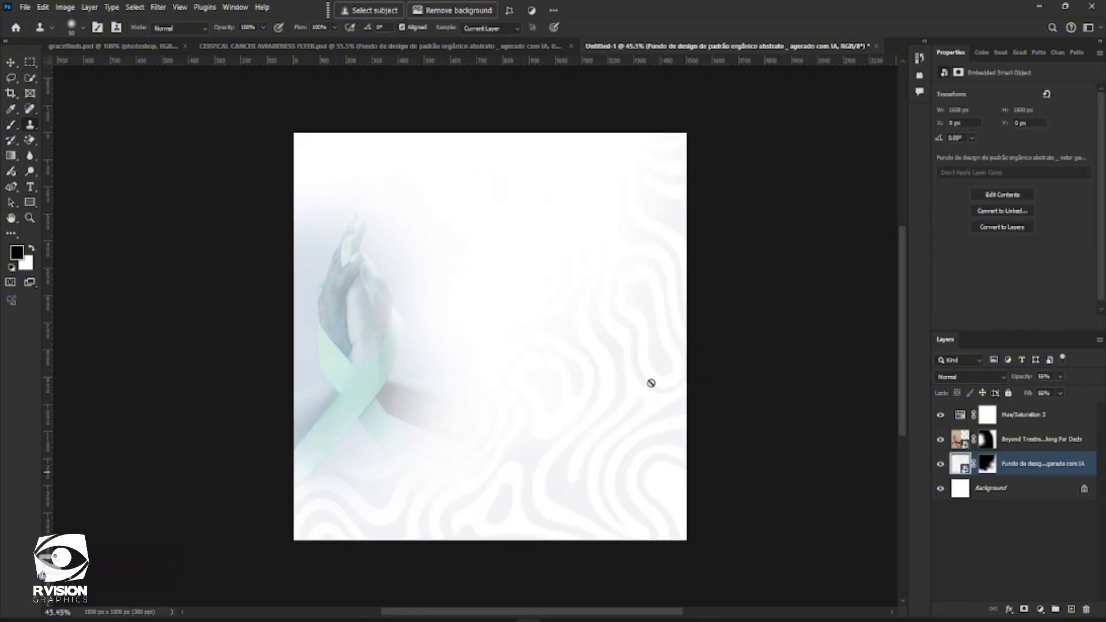
left_click(10, 63)
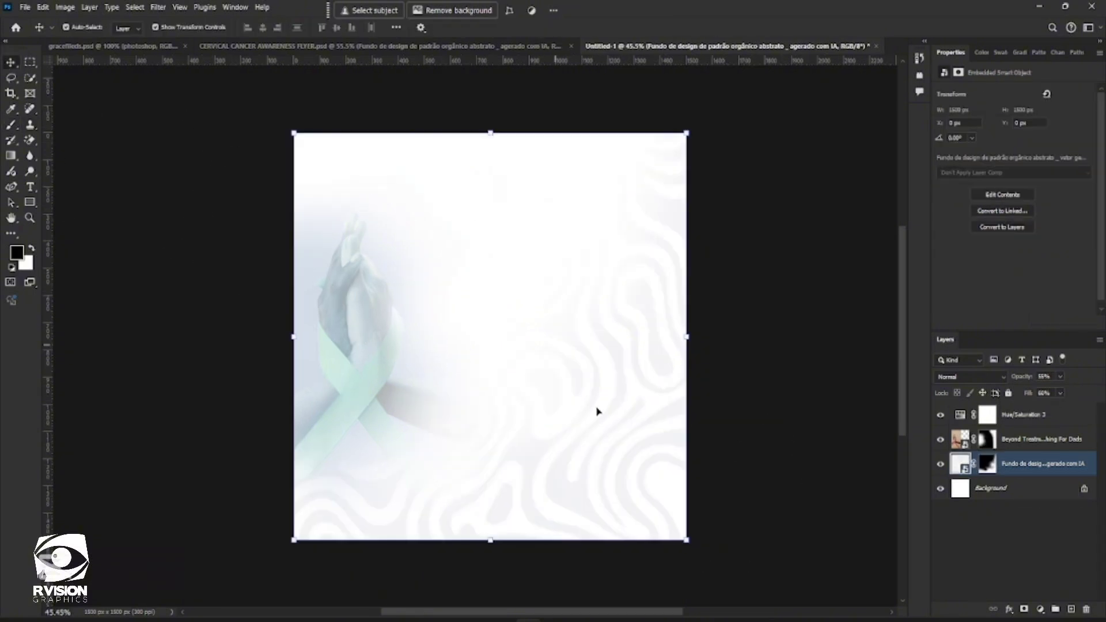
left_click(1060, 392)
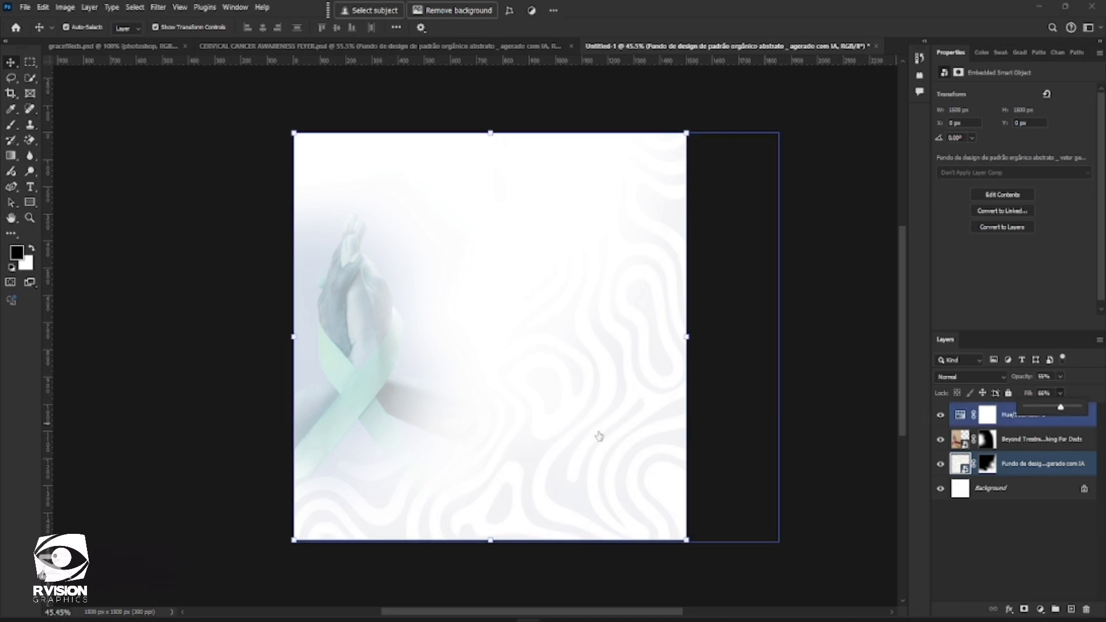
left_click(745, 391)
scroll(746, 390, "up", 2)
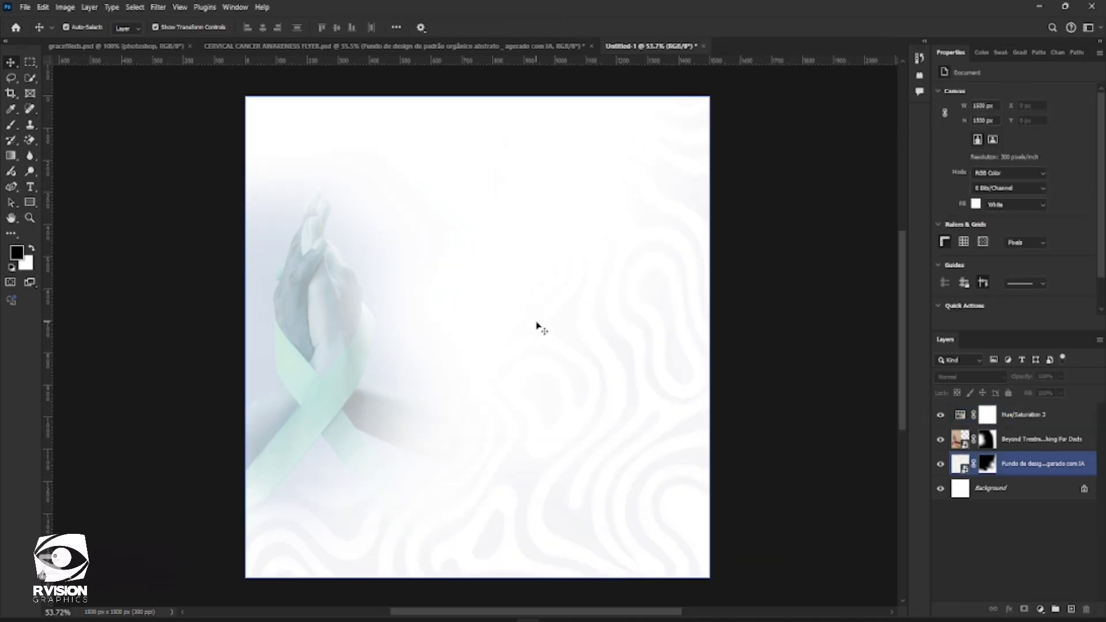
left_click(711, 601)
Create a text line near the canvas top and fill it with METHODIST MEDICAL CENTRE copied from the Word document.
left_click(30, 187)
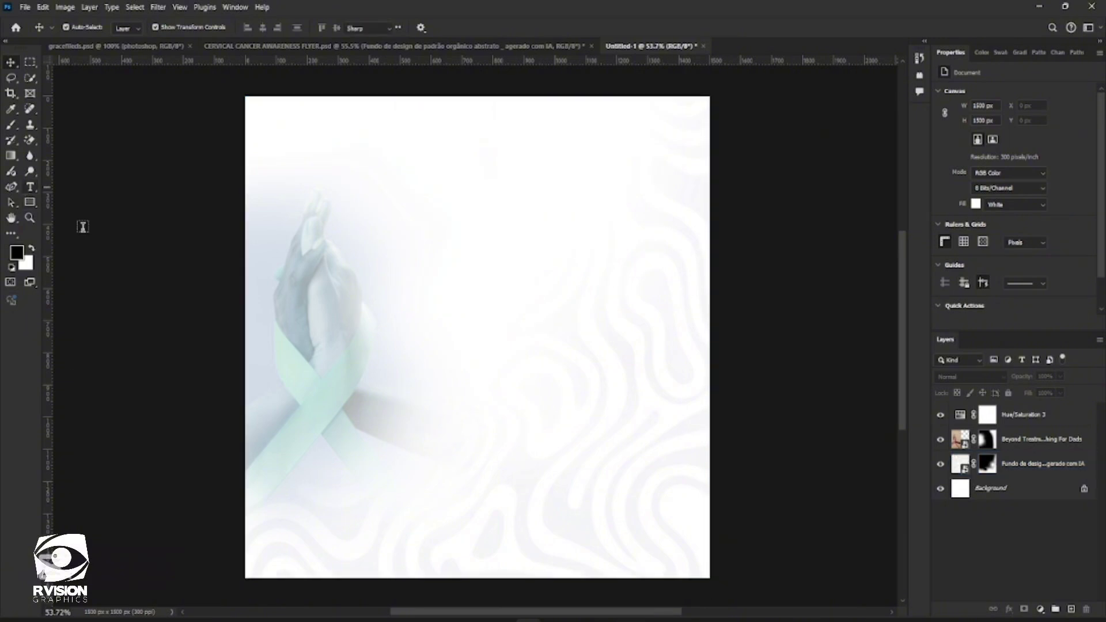
left_click(358, 151)
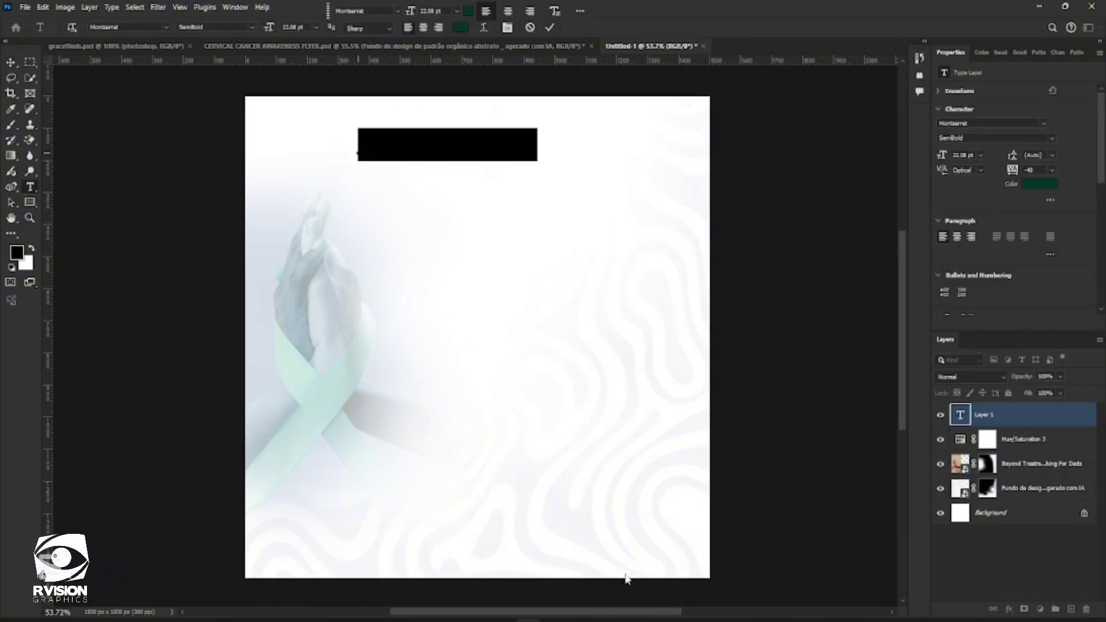
key("alt+Tab")
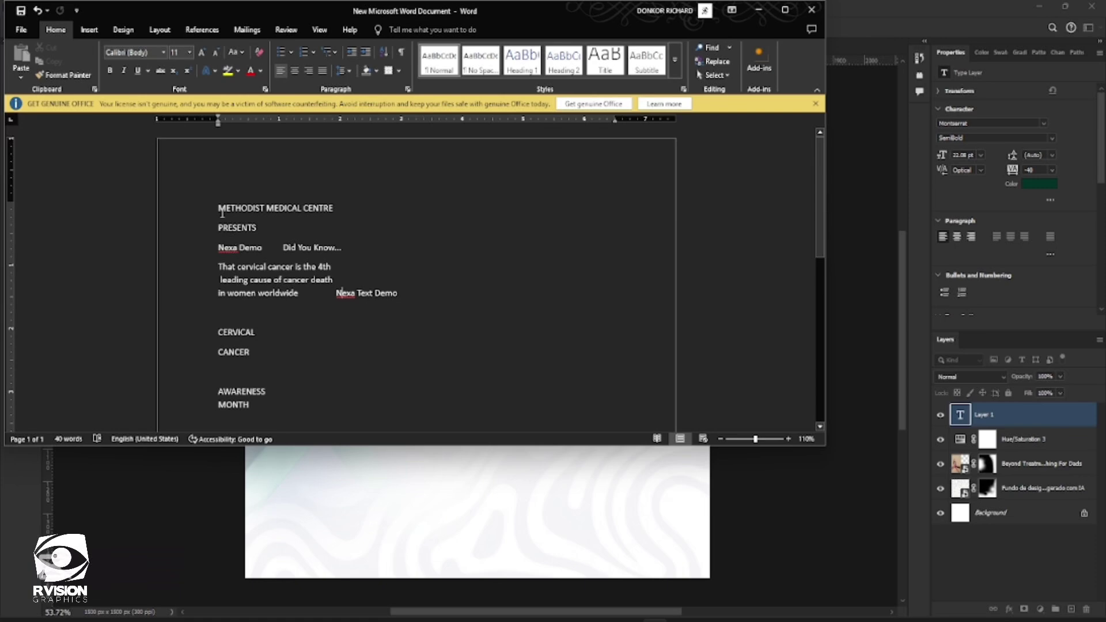
triple_click(337, 205)
key("ctrl+c")
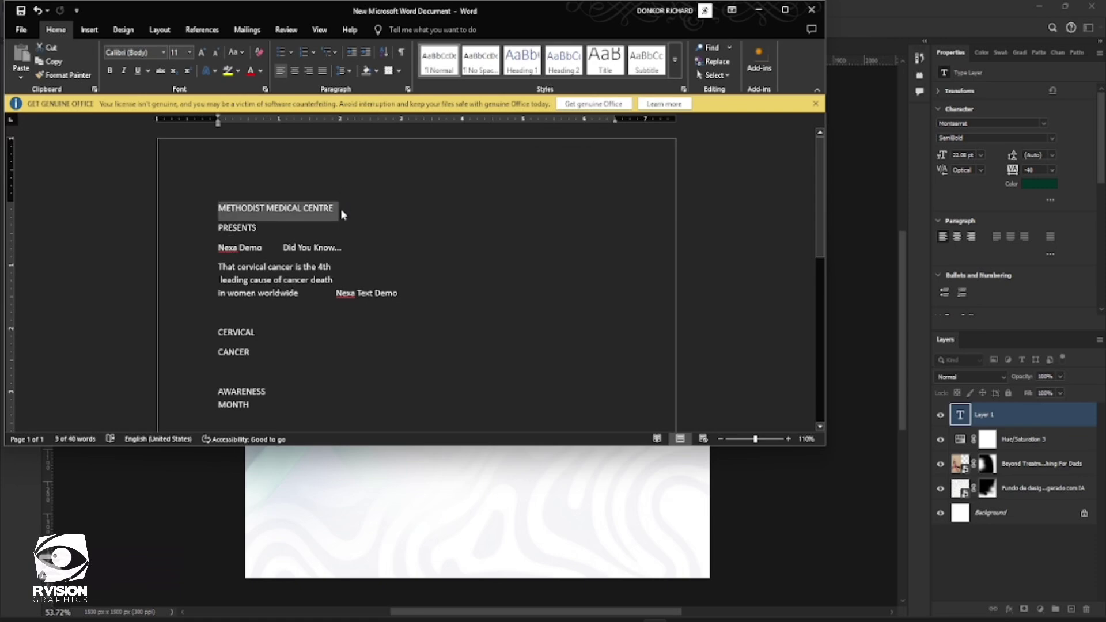
left_click(759, 9)
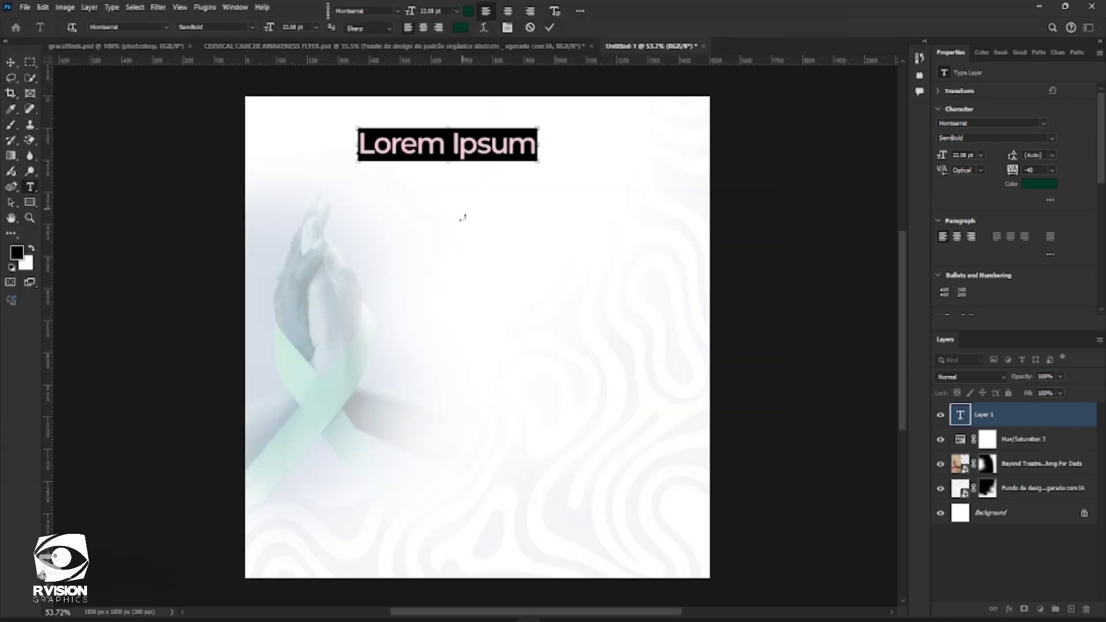
key("ctrl+v")
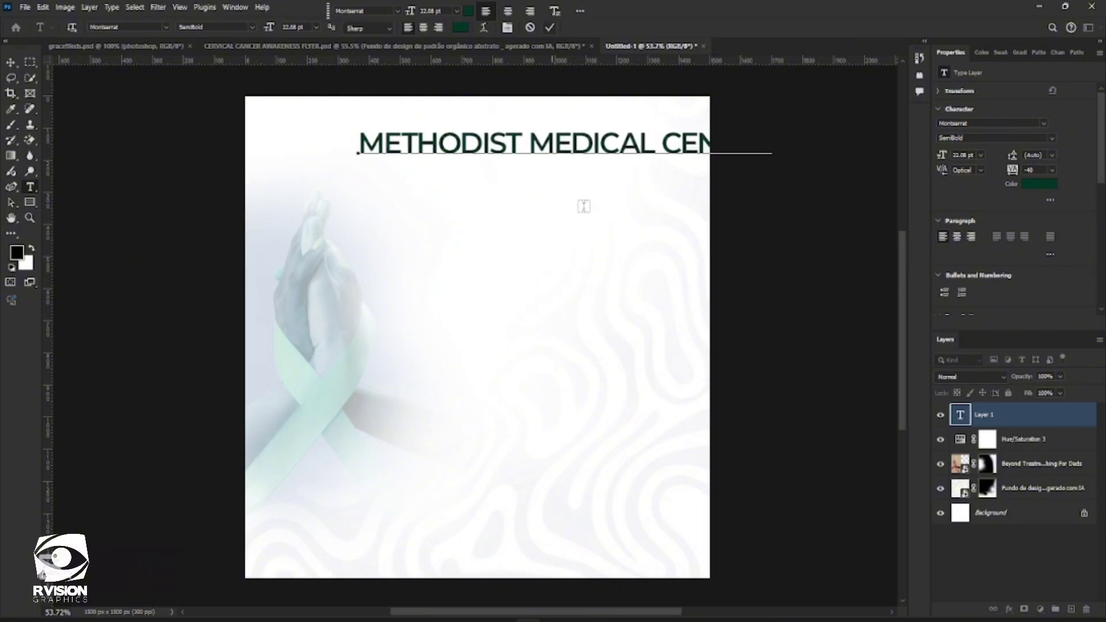
key("ctrl+Return")
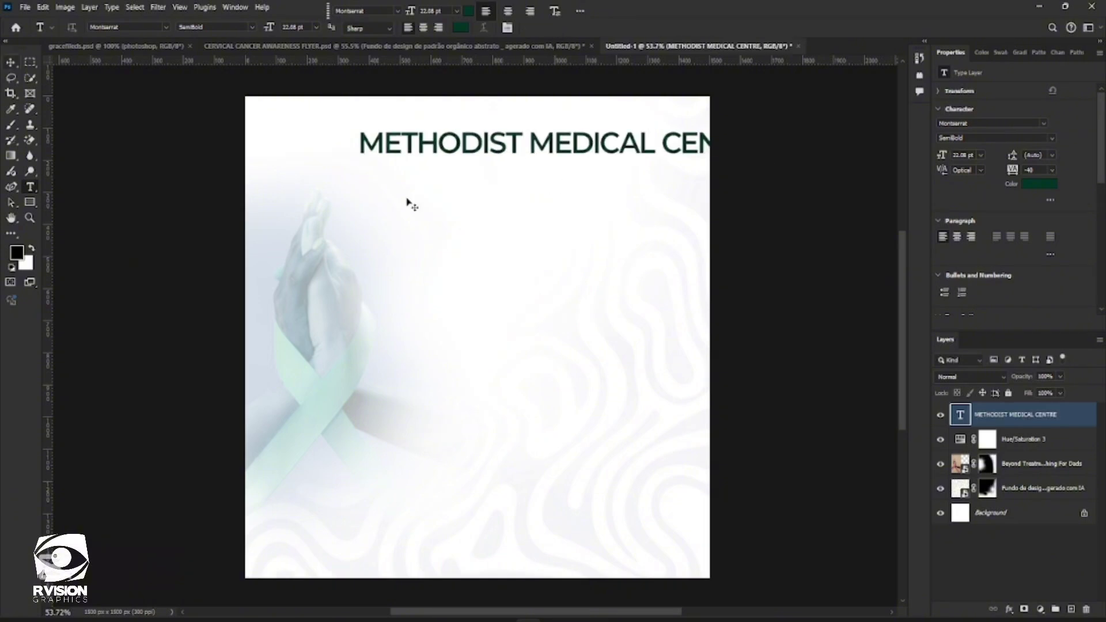
Scale the METHODIST MEDICAL CENTRE text down to about 9.08 pt and place it near the top middle of the flyer.
key("v")
left_click_drag(402, 168, 452, 217)
left_click_drag(521, 148, 446, 197)
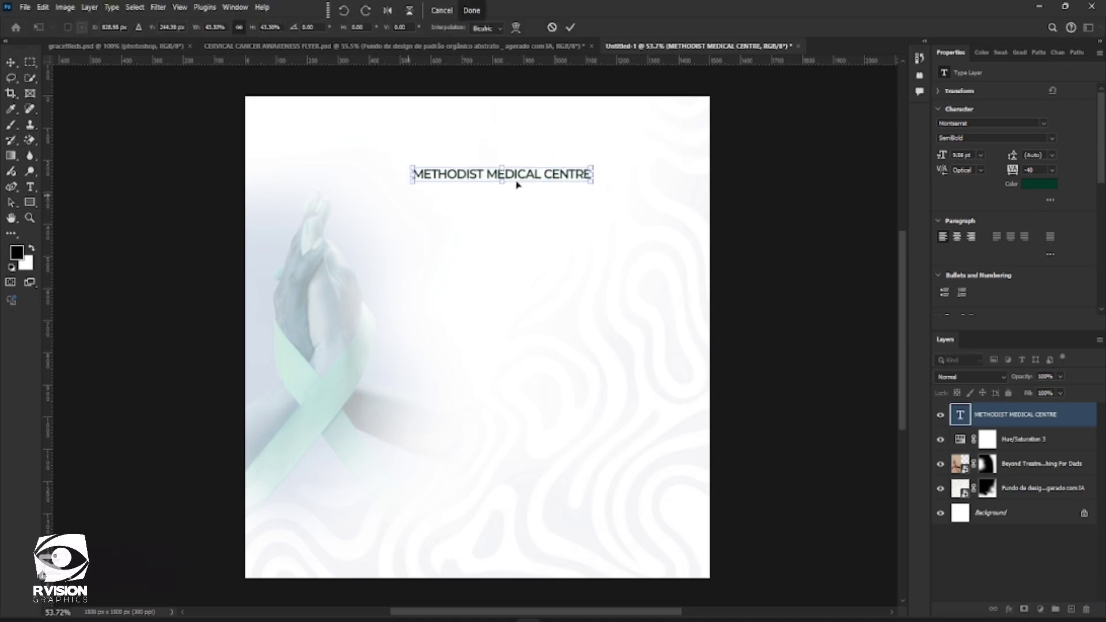
left_click_drag(514, 173, 494, 159)
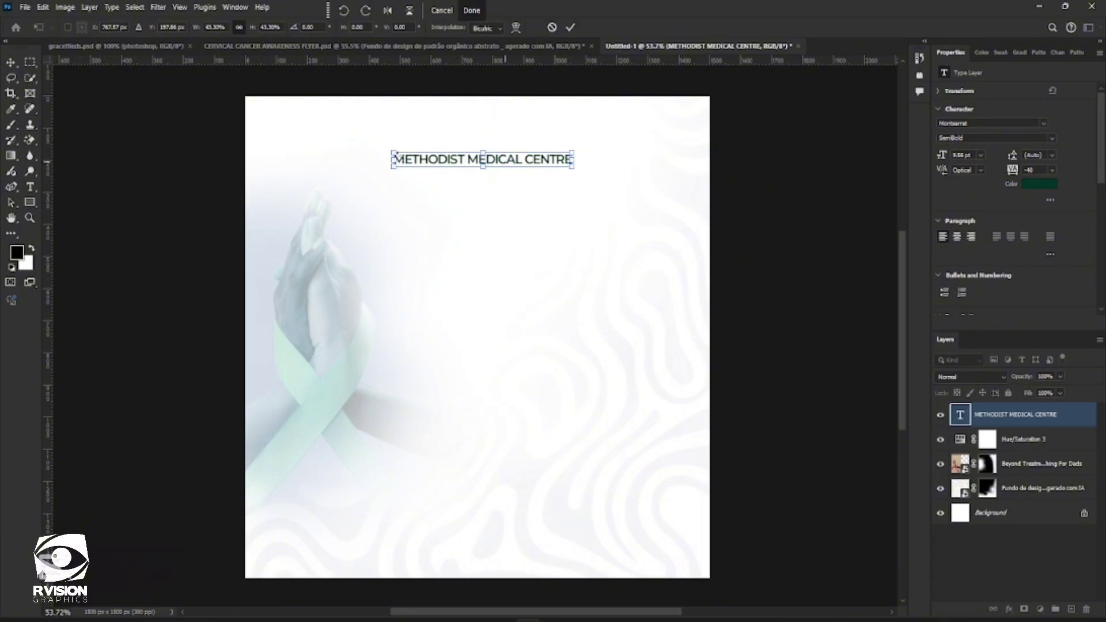
left_click_drag(395, 159, 403, 159)
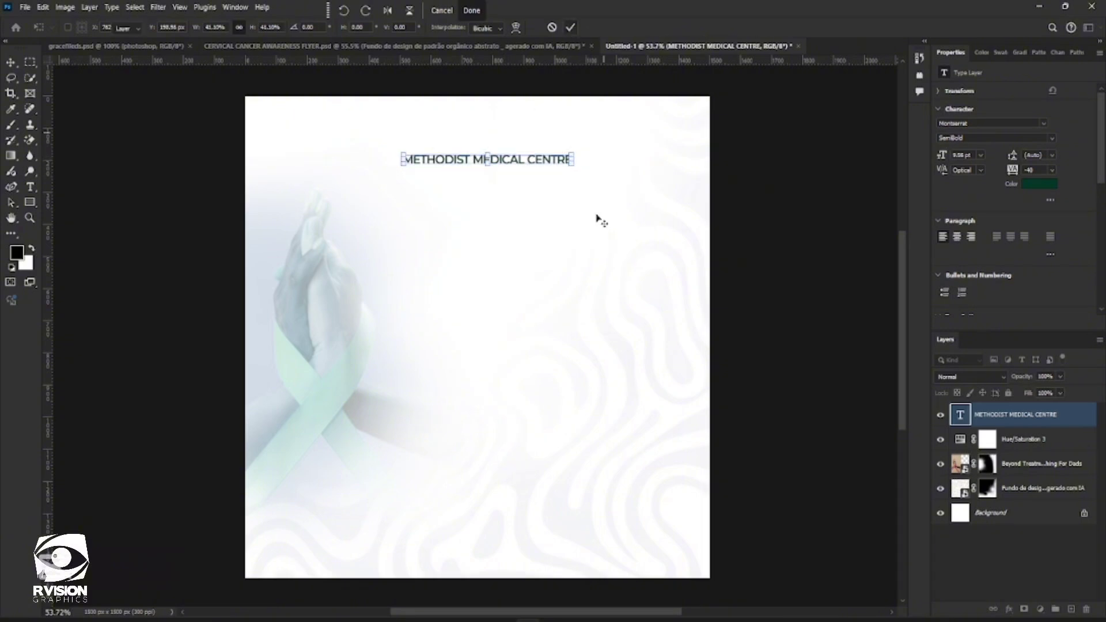
key("Return")
Centre the METHODIST MEDICAL CENTRE text horizontally on the whole canvas and clear the selection.
key("ctrl+a")
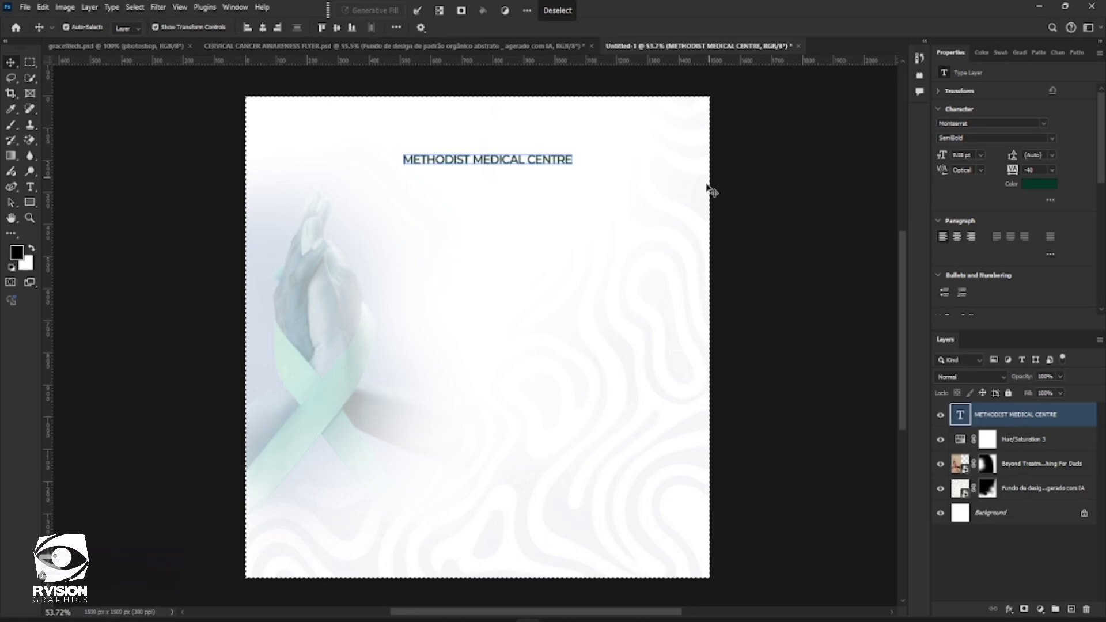
key("ctrl")
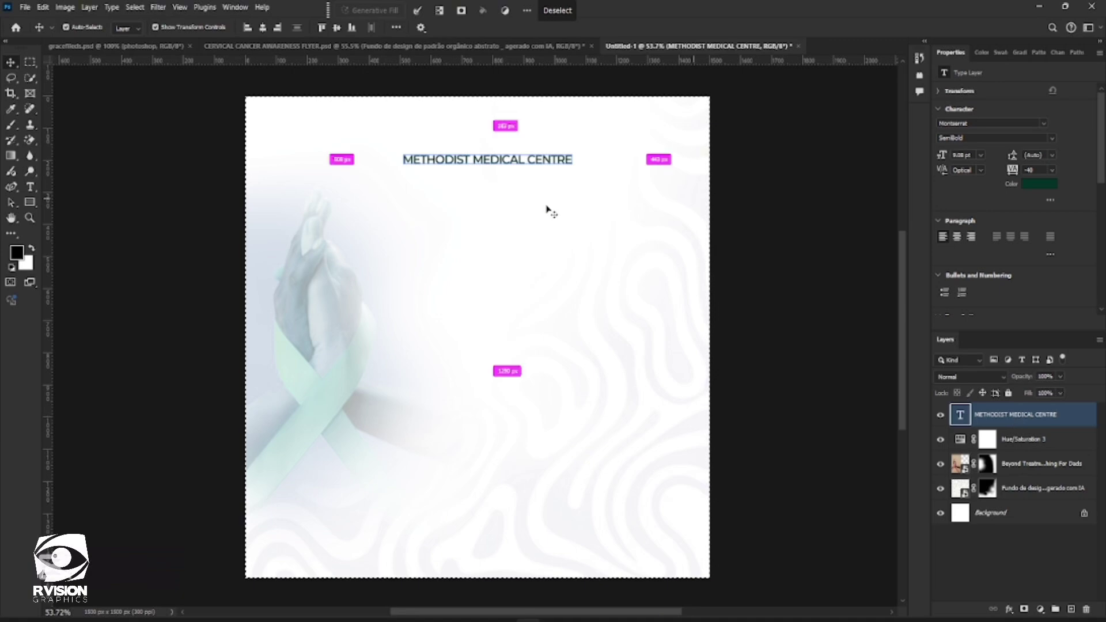
left_click(263, 27)
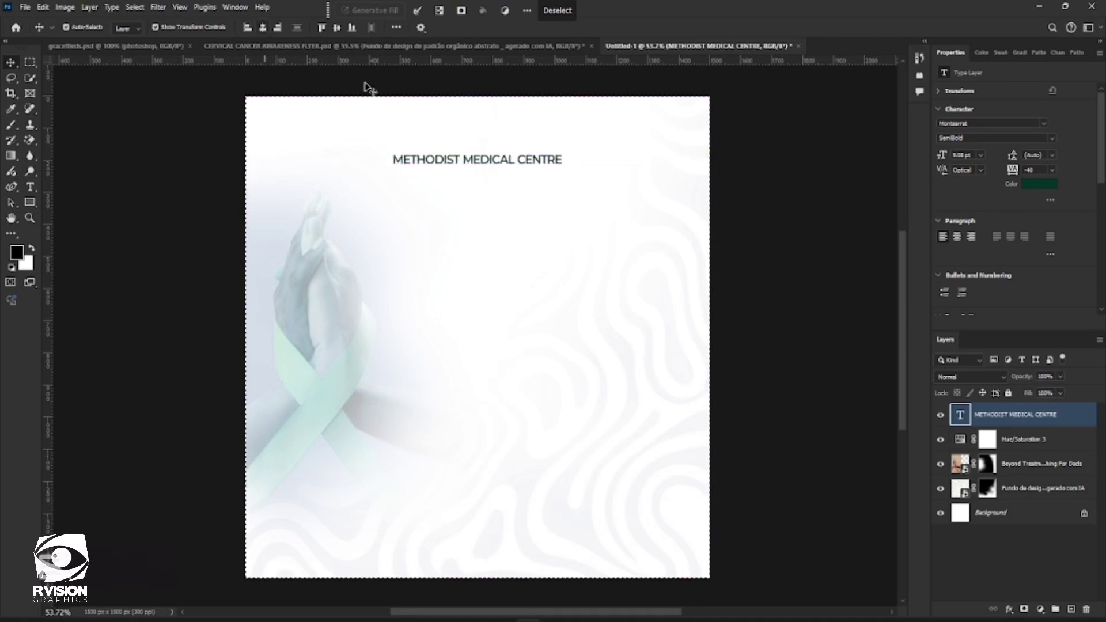
left_click(562, 12)
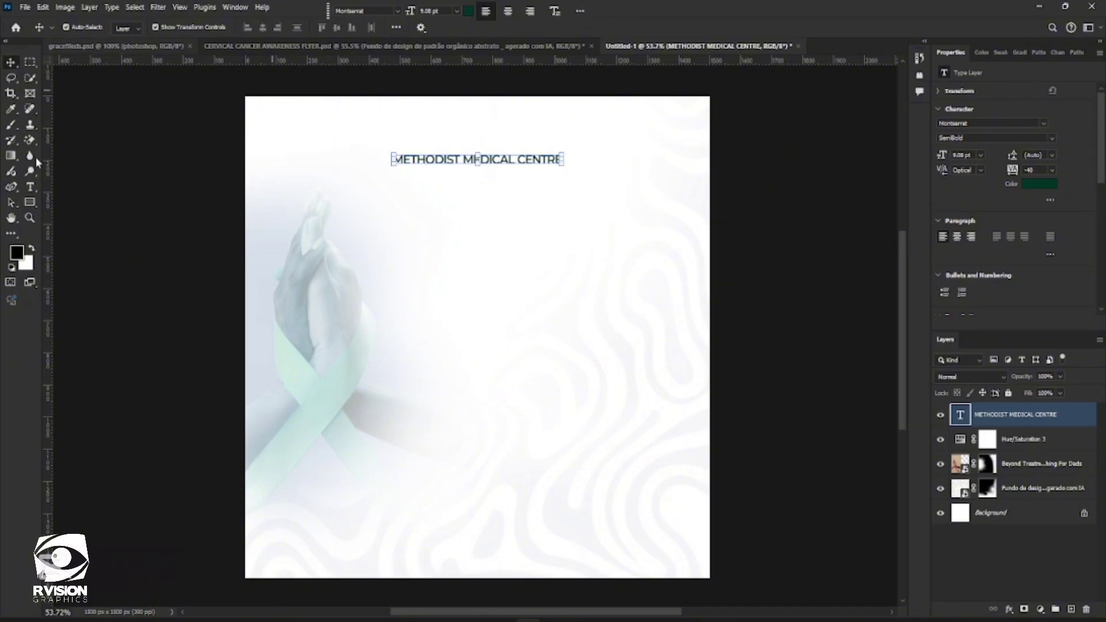
Add a second text line below METHODIST MEDICAL CENTRE reading PRESENTS, copied from the Word document.
key("t")
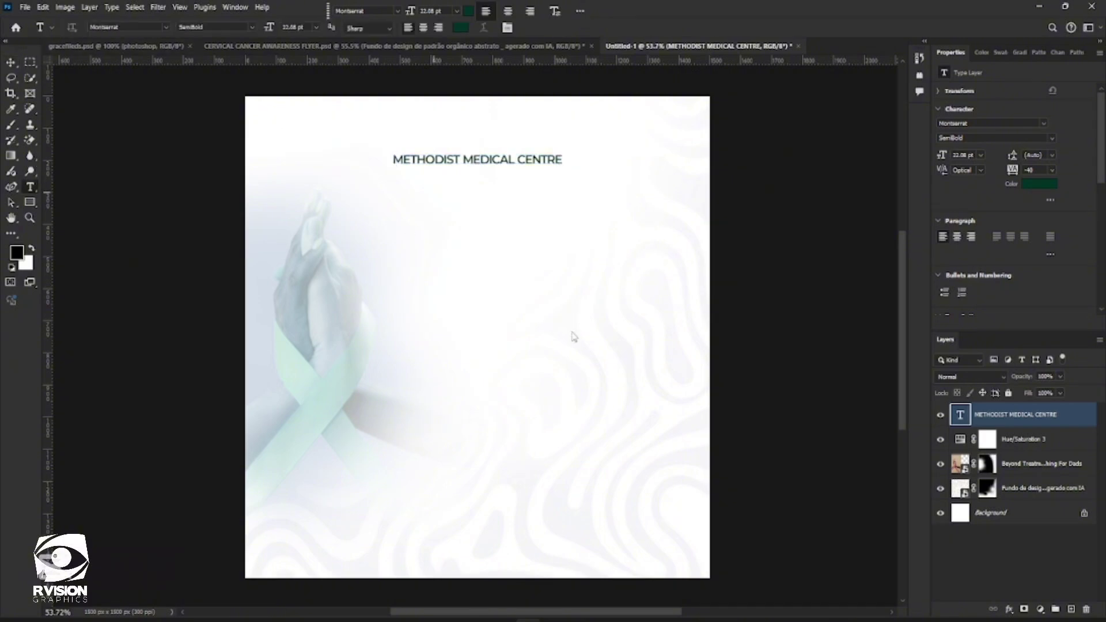
left_click(571, 333)
key("alt+Tab")
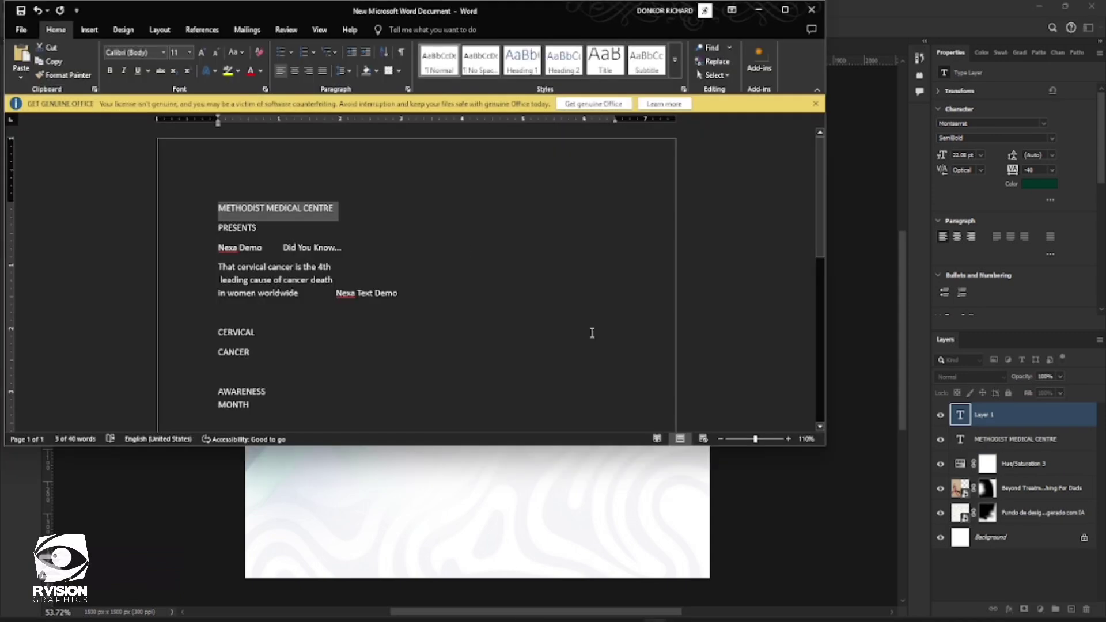
double_click(253, 227)
key("ctrl+c")
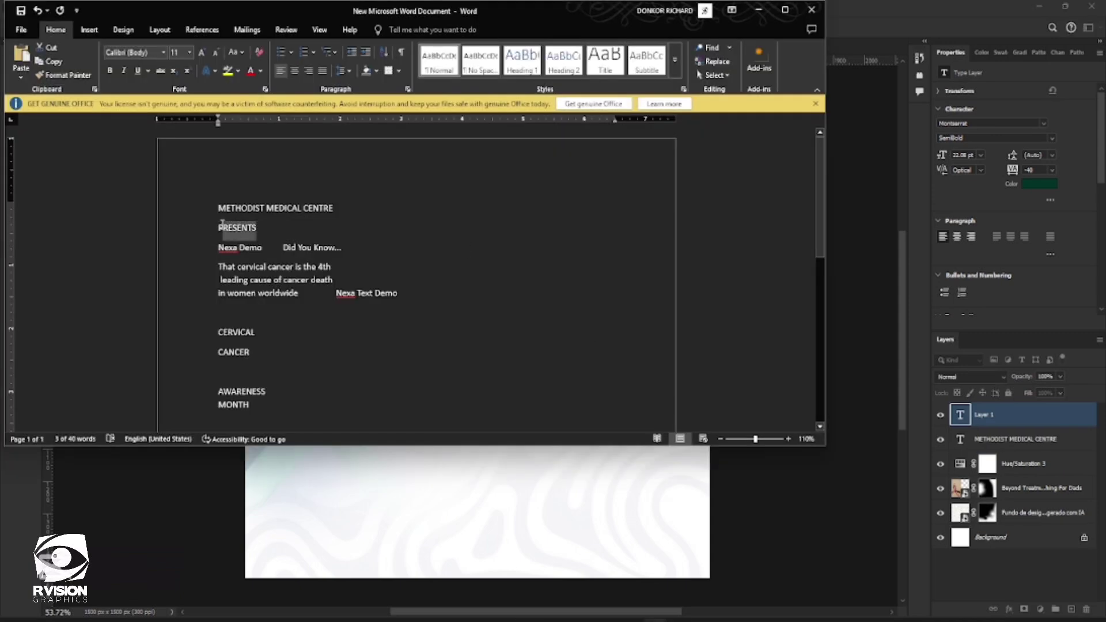
left_click(757, 12)
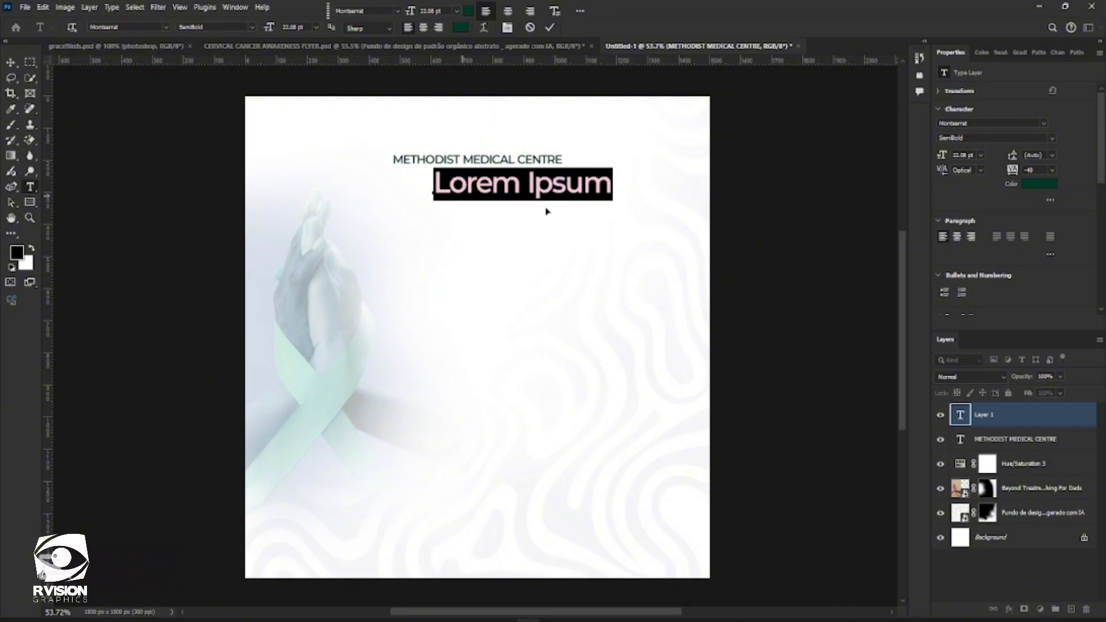
left_click(579, 203)
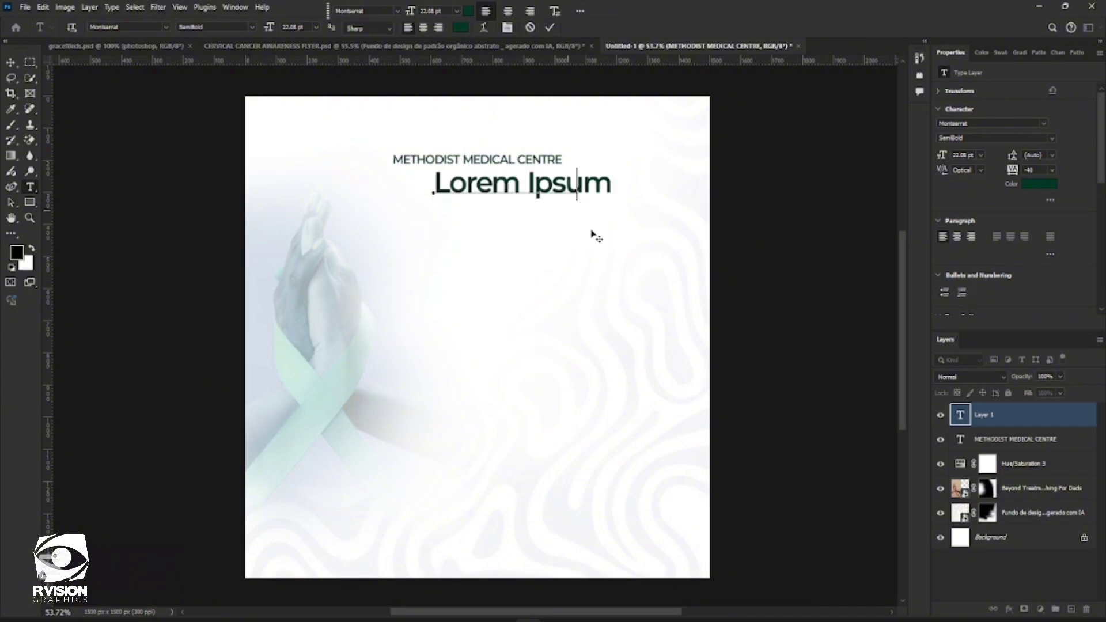
key("ctrl+a")
key("ctrl+v")
left_click(551, 27)
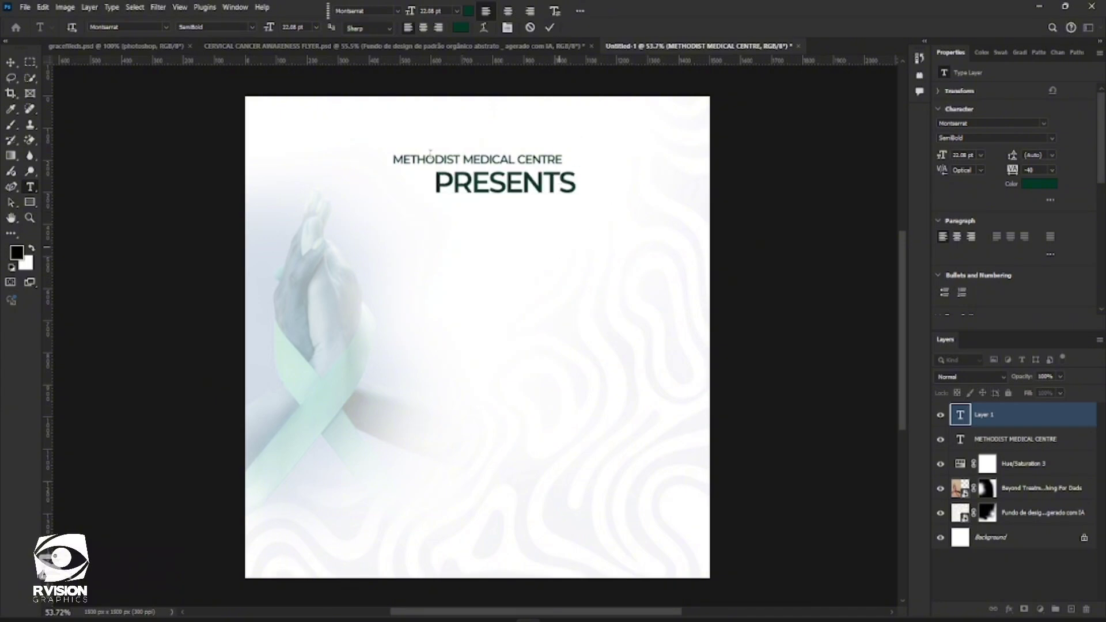
Scale the PRESENTS text down to about 5.55 pt and position it beneath the word CENTRE.
left_click(16, 60)
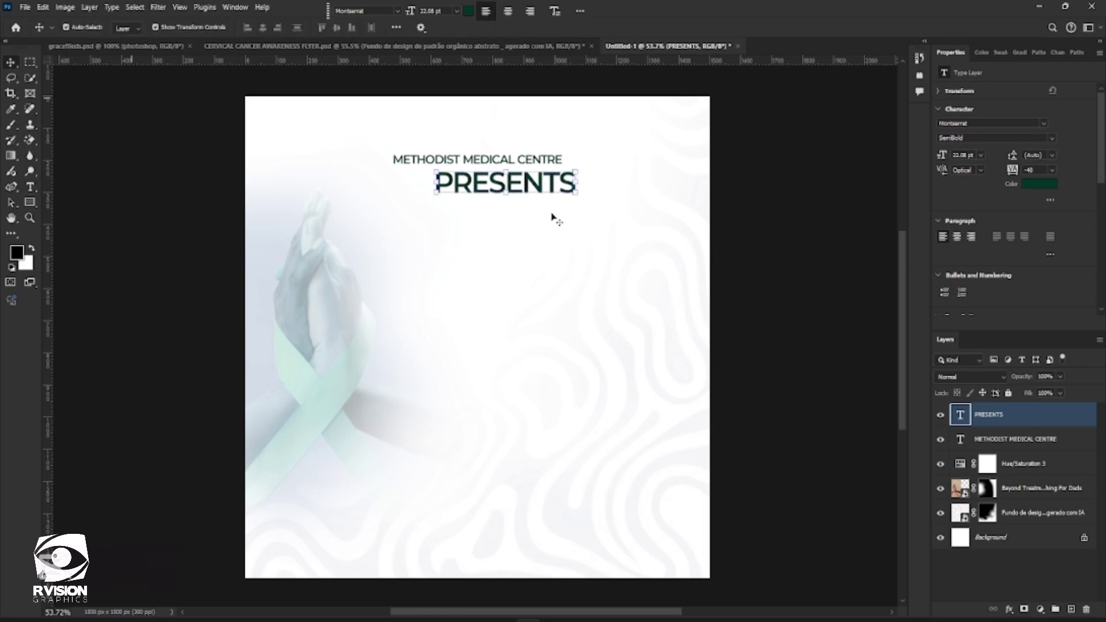
left_click_drag(550, 179, 523, 166)
left_click_drag(406, 155, 502, 215)
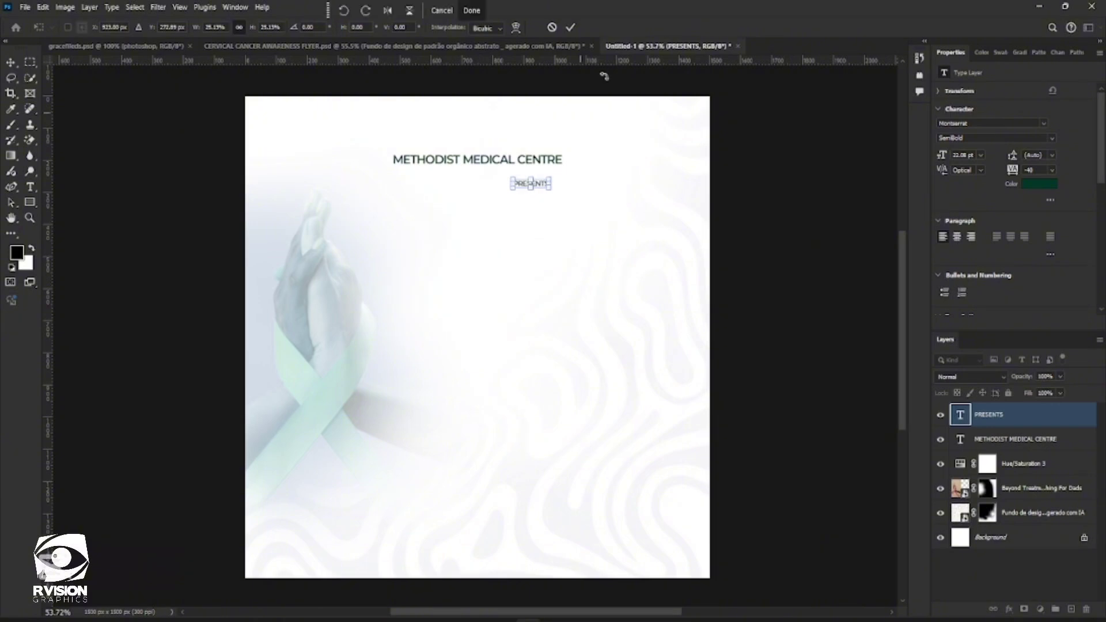
key("Return")
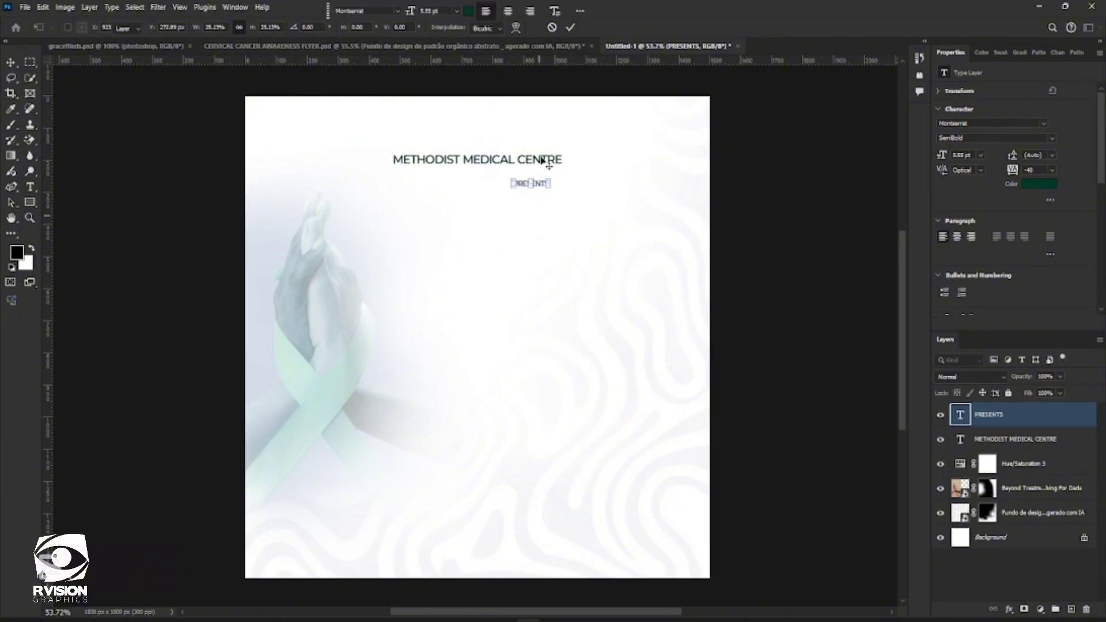
scroll(1018, 206, "down", 2)
scroll(1027, 275, "down", 1)
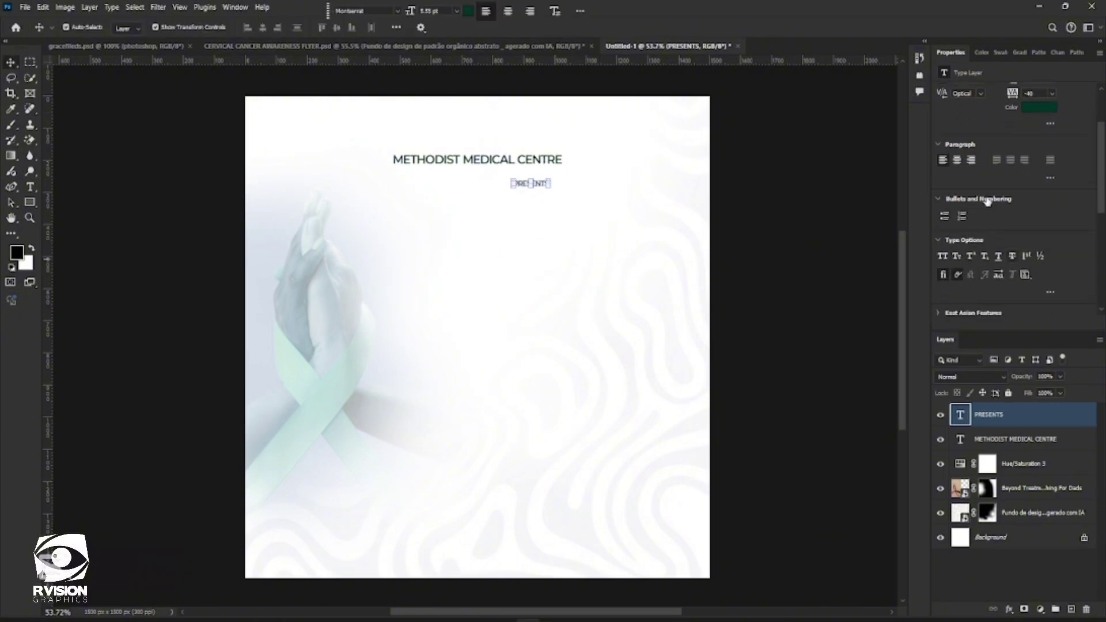
Set the tracking of the PRESENTS text to 1020.
scroll(986, 202, "up", 1)
left_click(1029, 122)
type("200")
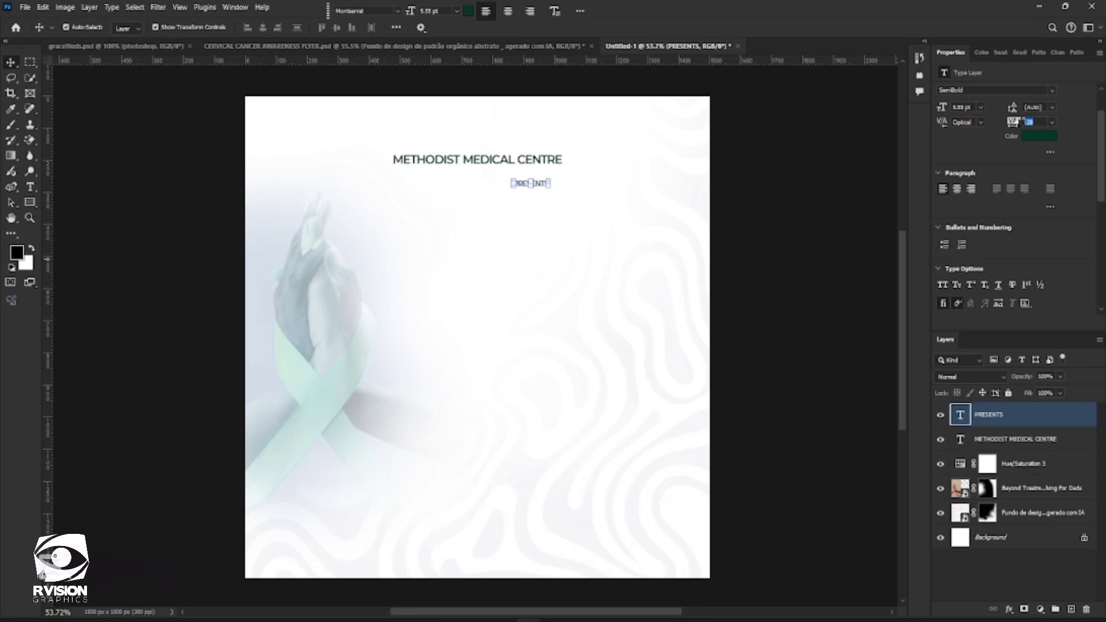
key("Return")
left_click_drag(1031, 126, 1048, 128)
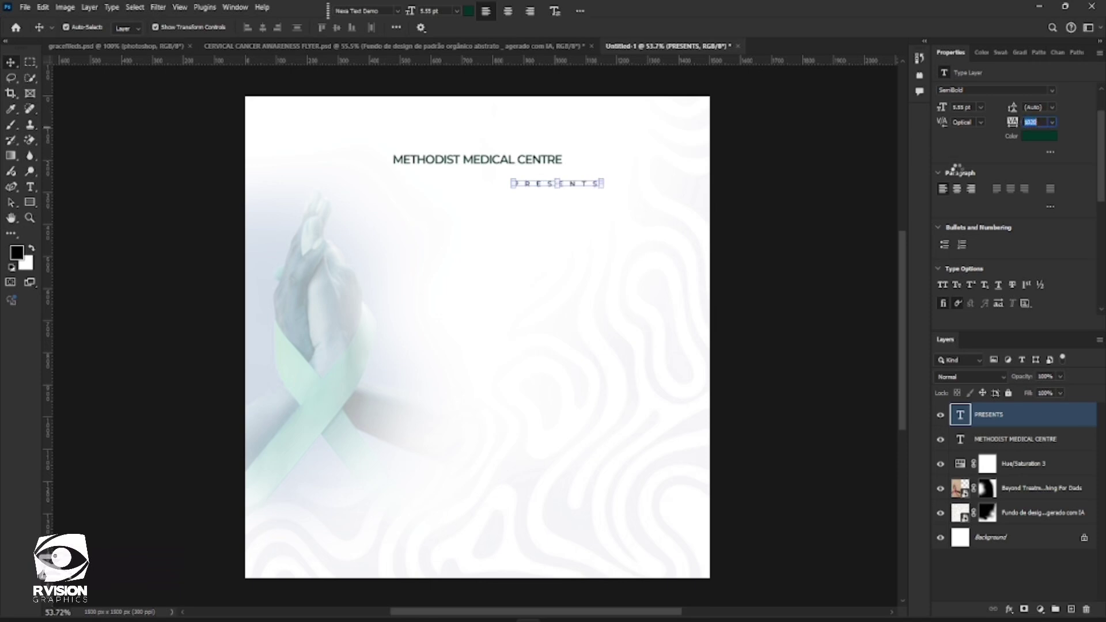
left_click(13, 62)
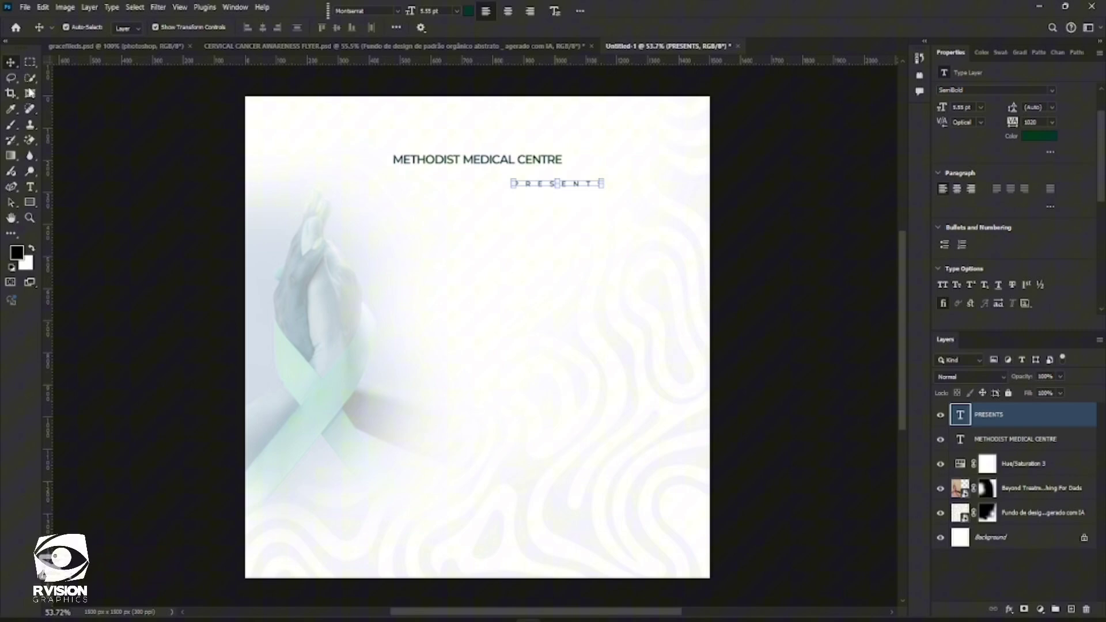
Centre the PRESENTS text horizontally on the whole canvas and clear the selection.
left_click(675, 333)
left_click(1019, 425)
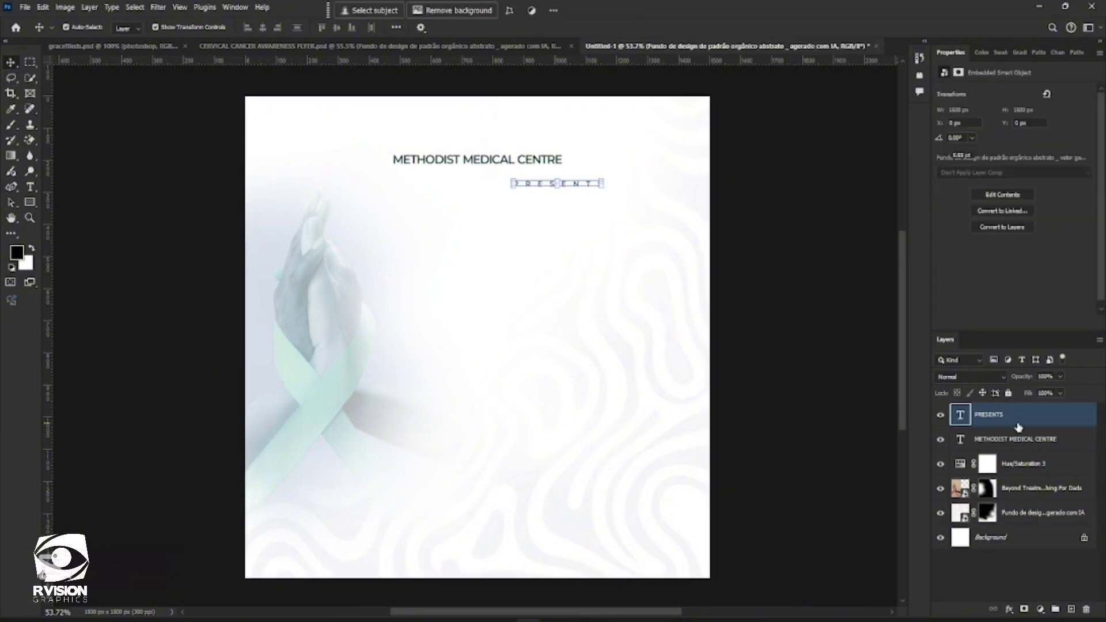
key("ctrl+a")
left_click(263, 27)
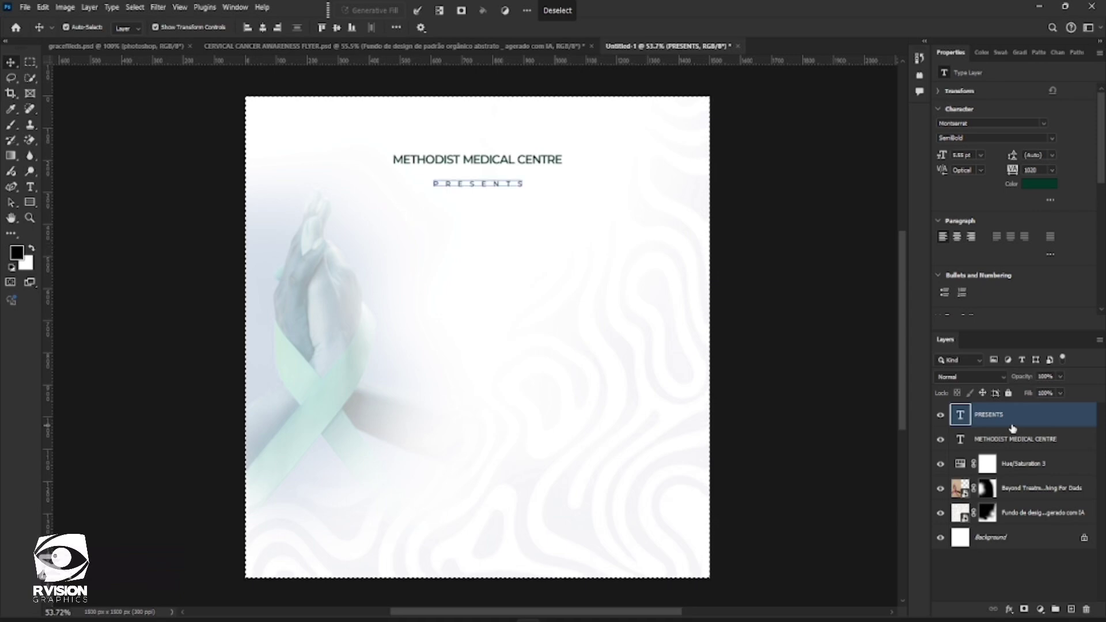
key("ctrl+d")
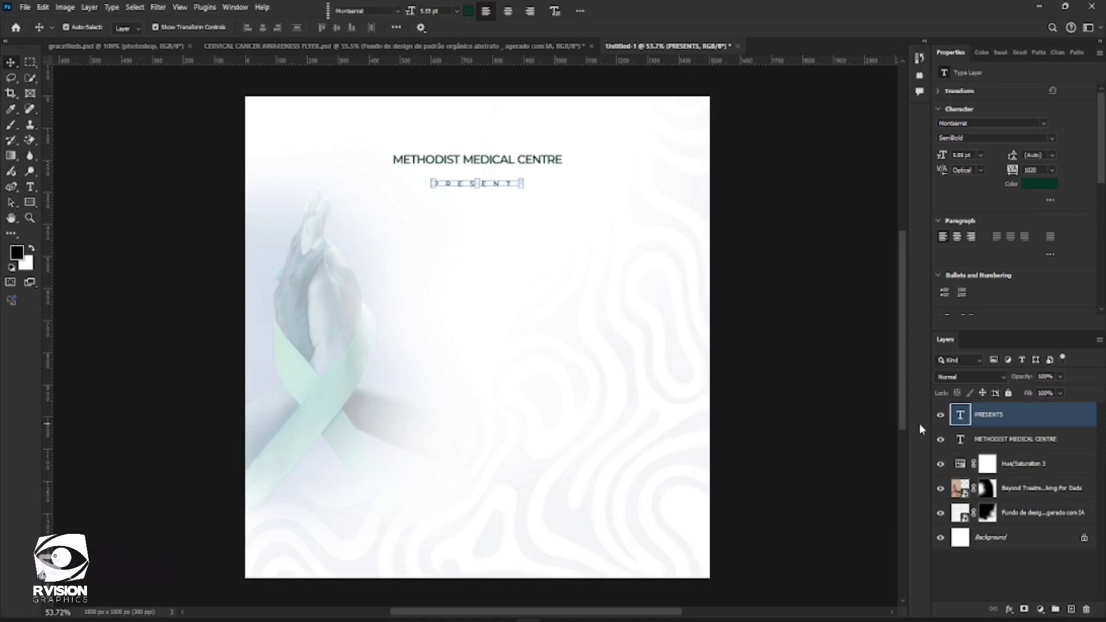
Nudge the PRESENTS text slightly up towards METHODIST MEDICAL CENTRE and change its font weight to Regular.
key("Up")
key("Up")
key("Up")
key("Up")
left_click(1052, 139)
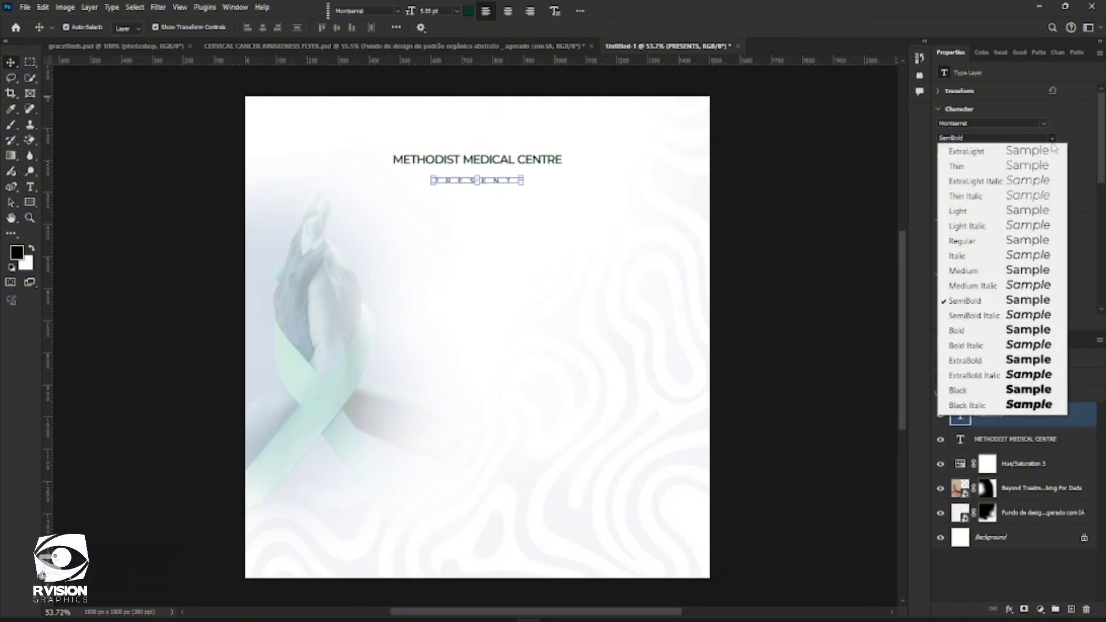
left_click(1027, 242)
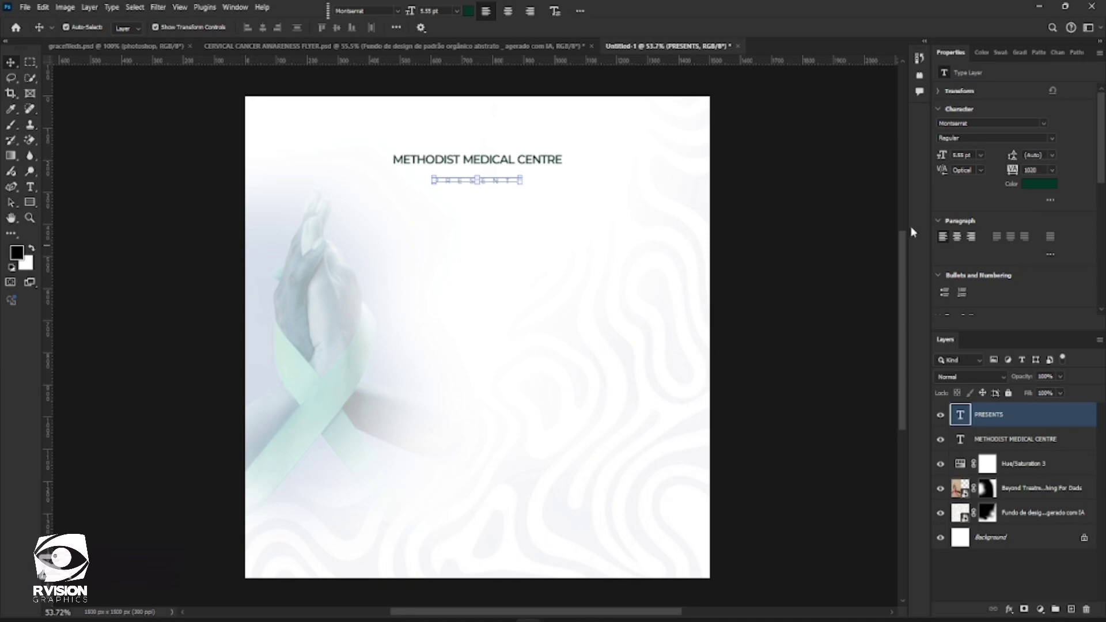
Place the round Methodist Church Ghana Health Directorate logo as an embedded image, scaled to about 1148 px wide.
left_click(25, 7)
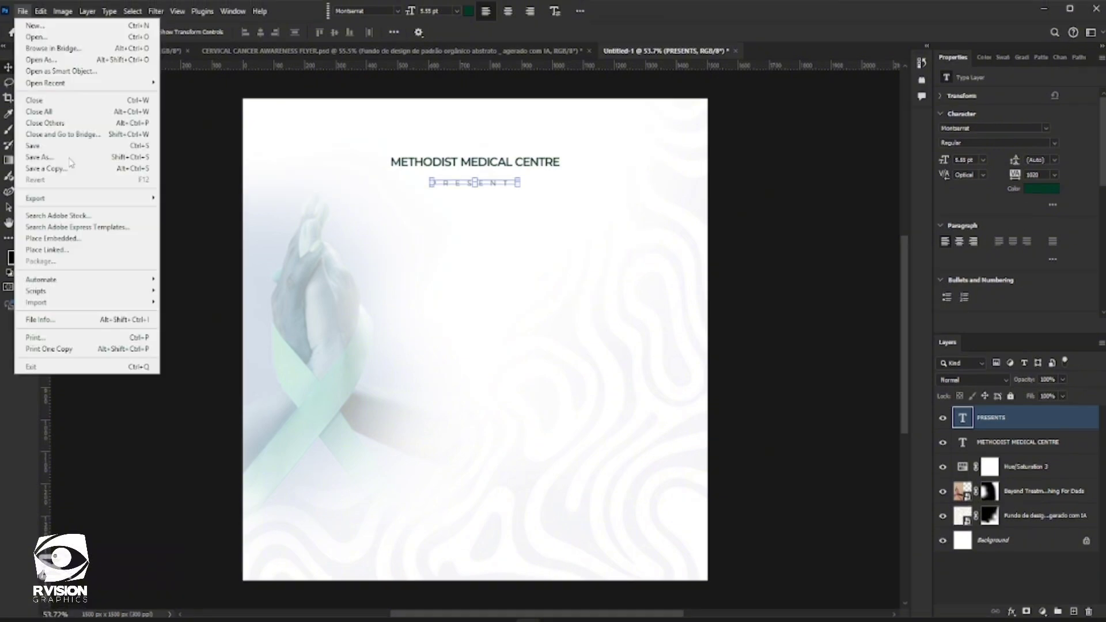
left_click(54, 238)
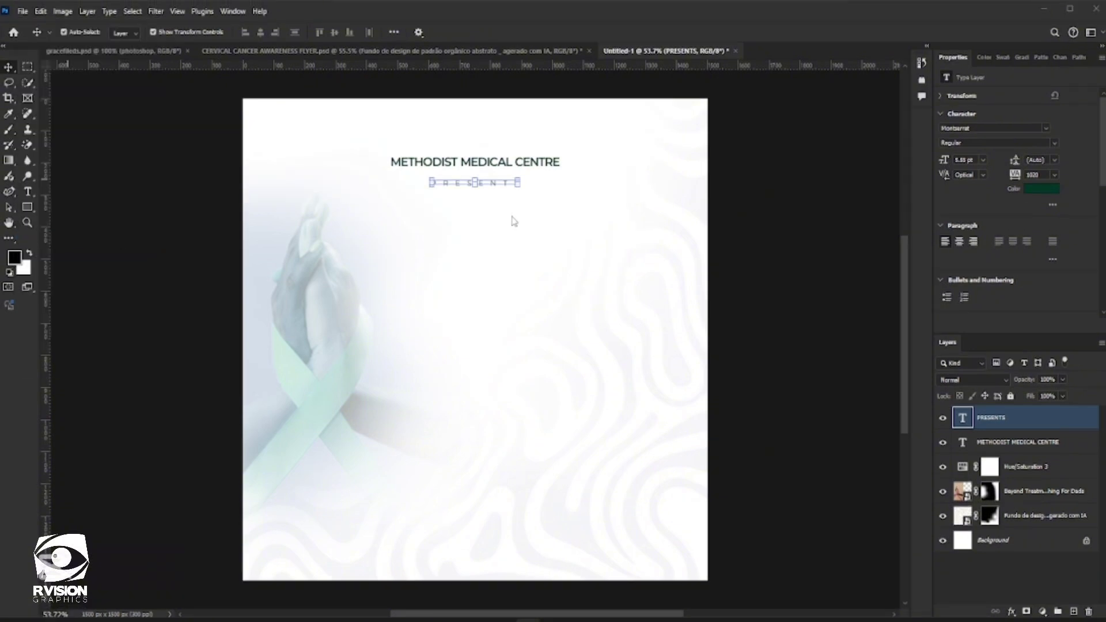
double_click(244, 122)
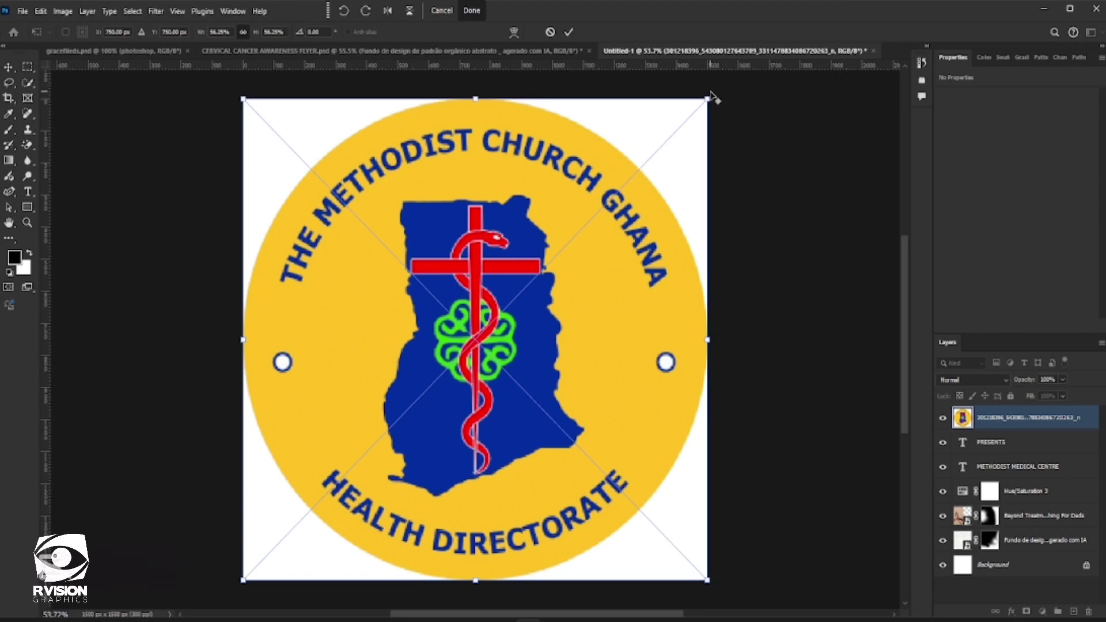
left_click_drag(708, 99, 598, 212)
key("Return")
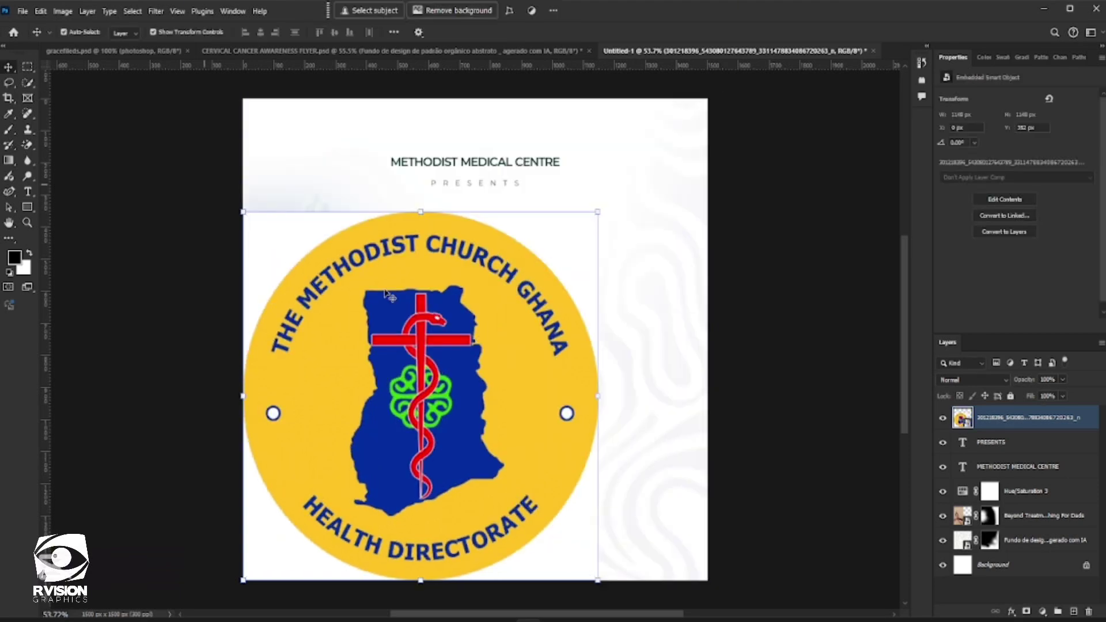
Rasterize the logo and erase the white background outside its upper-left edge with the Magic Eraser.
left_click(27, 146)
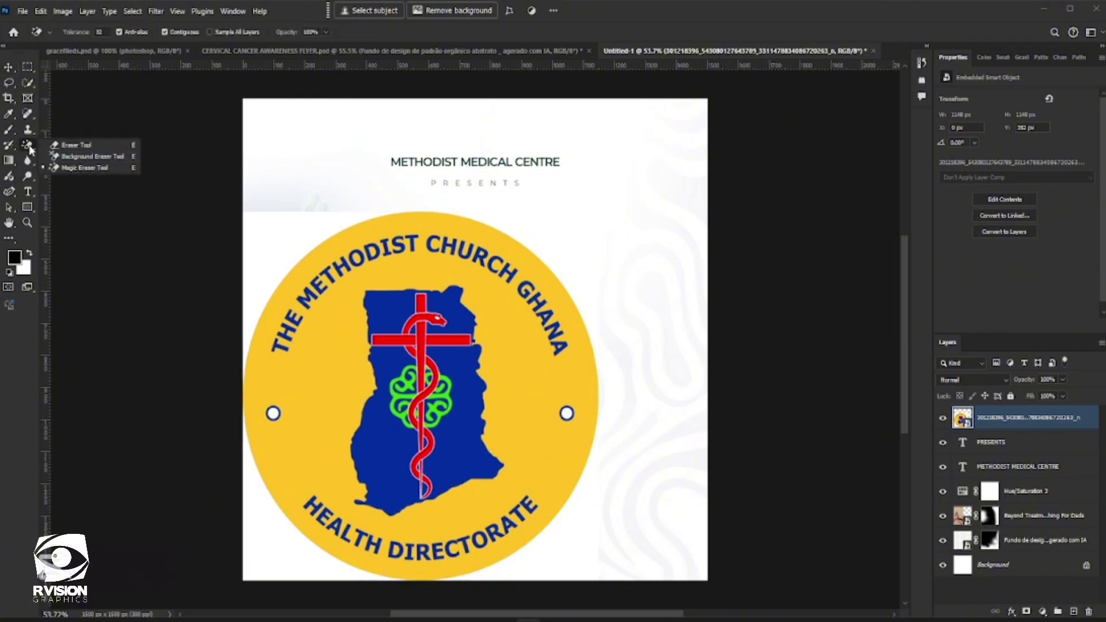
left_click(75, 170)
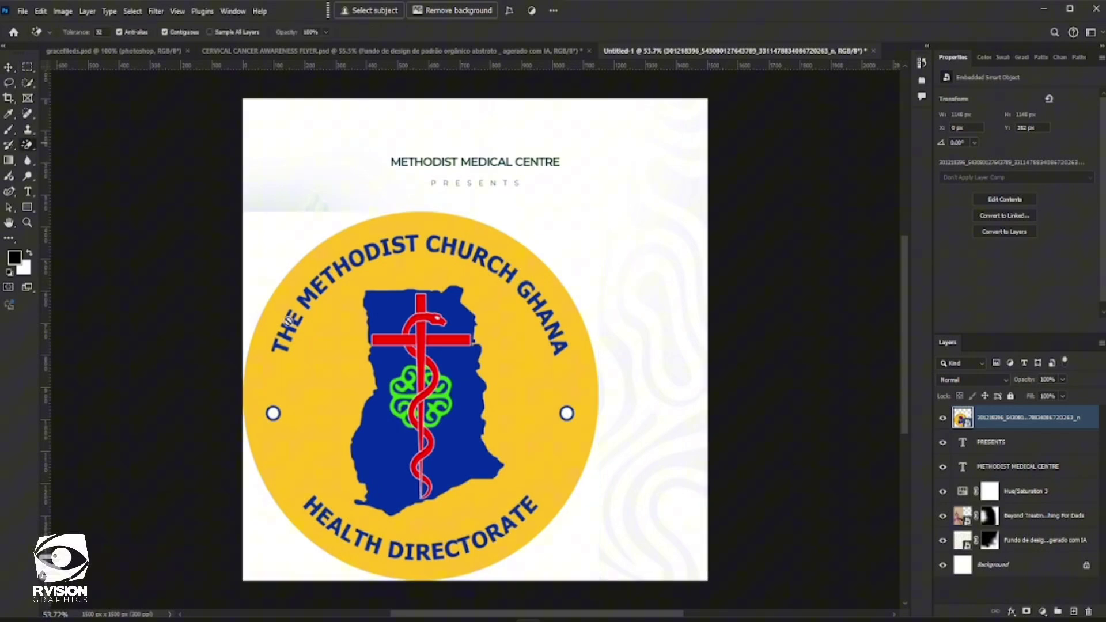
left_click(275, 258)
left_click(518, 235)
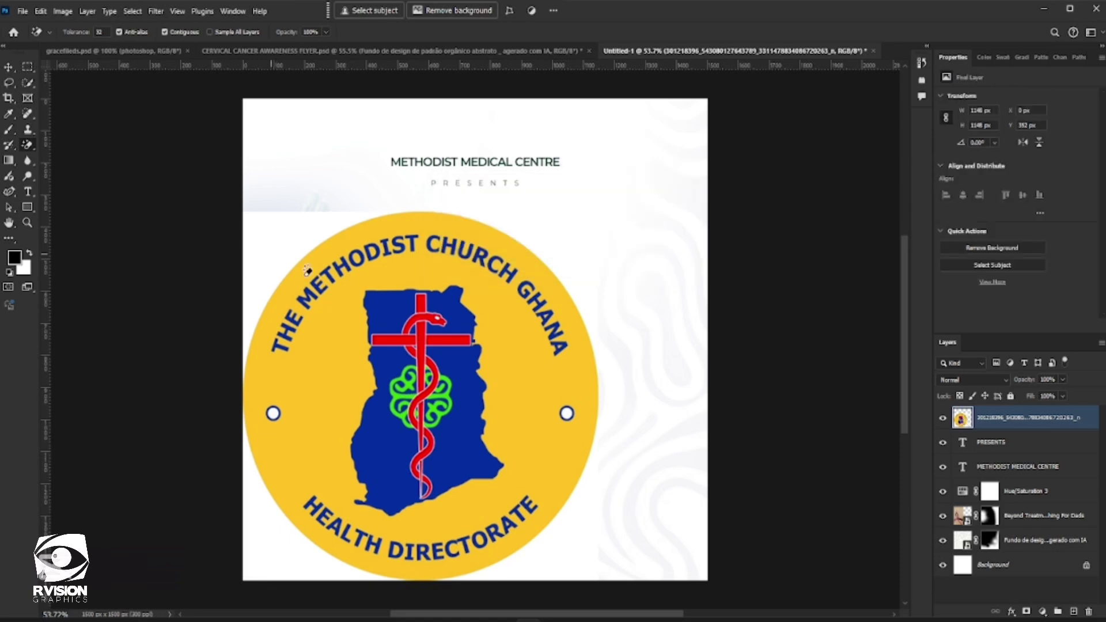
Scale the logo down to about 535 px, move it near the heading, and erase its remaining white corners.
left_click(9, 67)
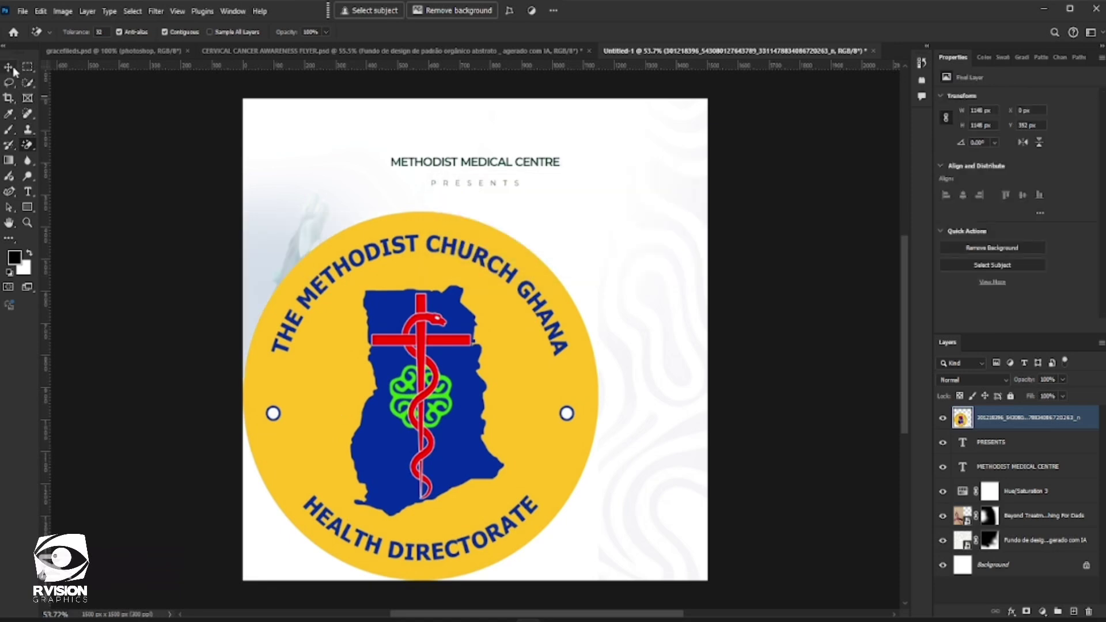
left_click(599, 213)
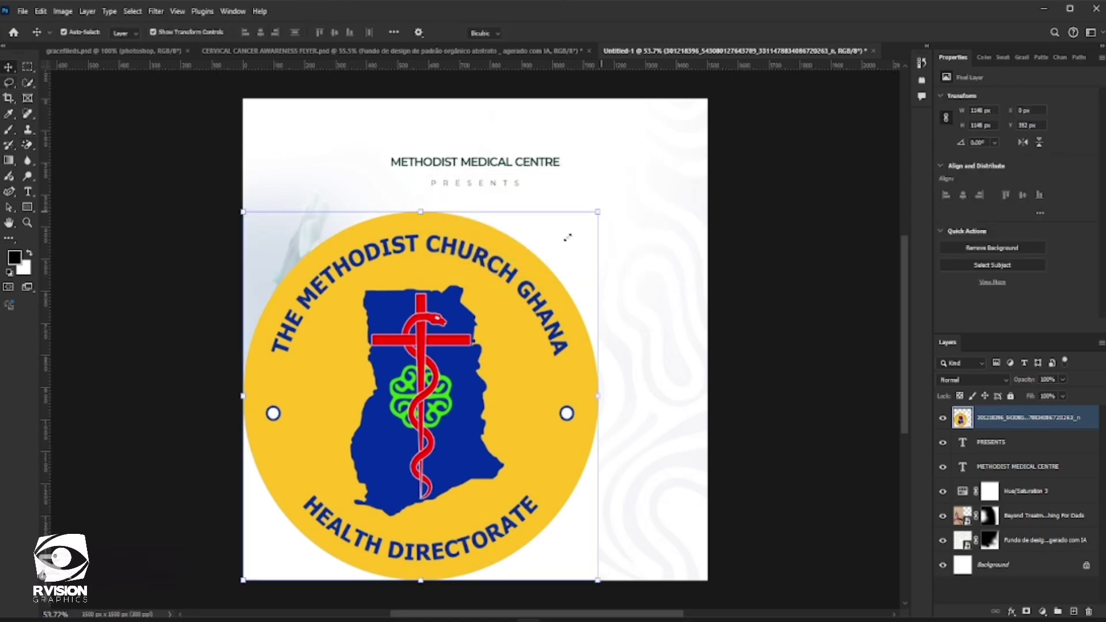
left_click_drag(428, 411, 453, 283)
key("Return")
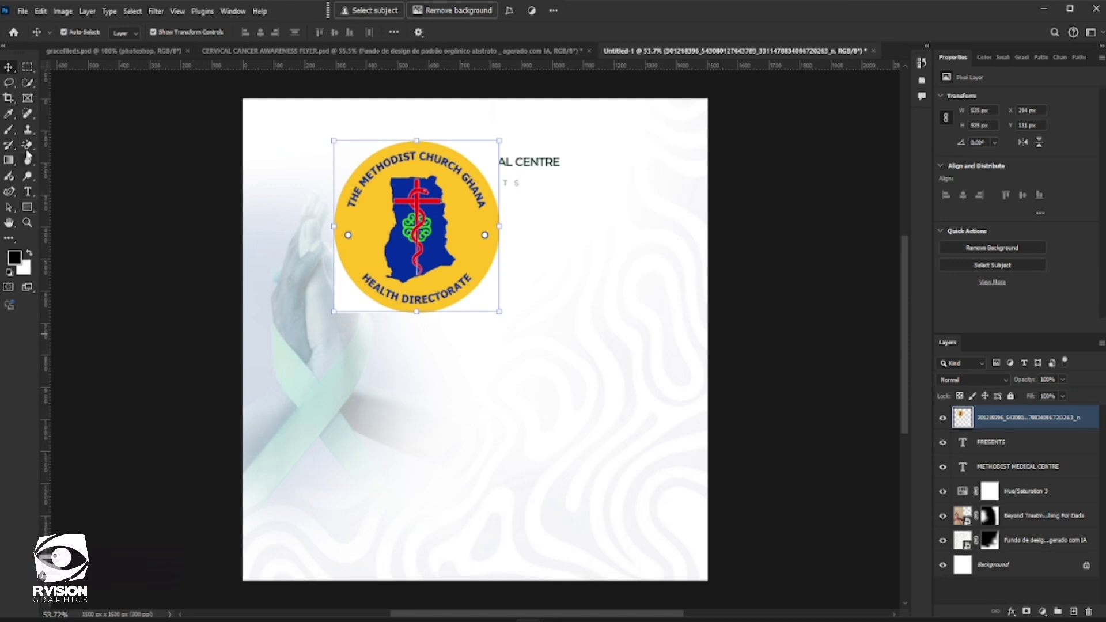
left_click(26, 148)
left_click(350, 299)
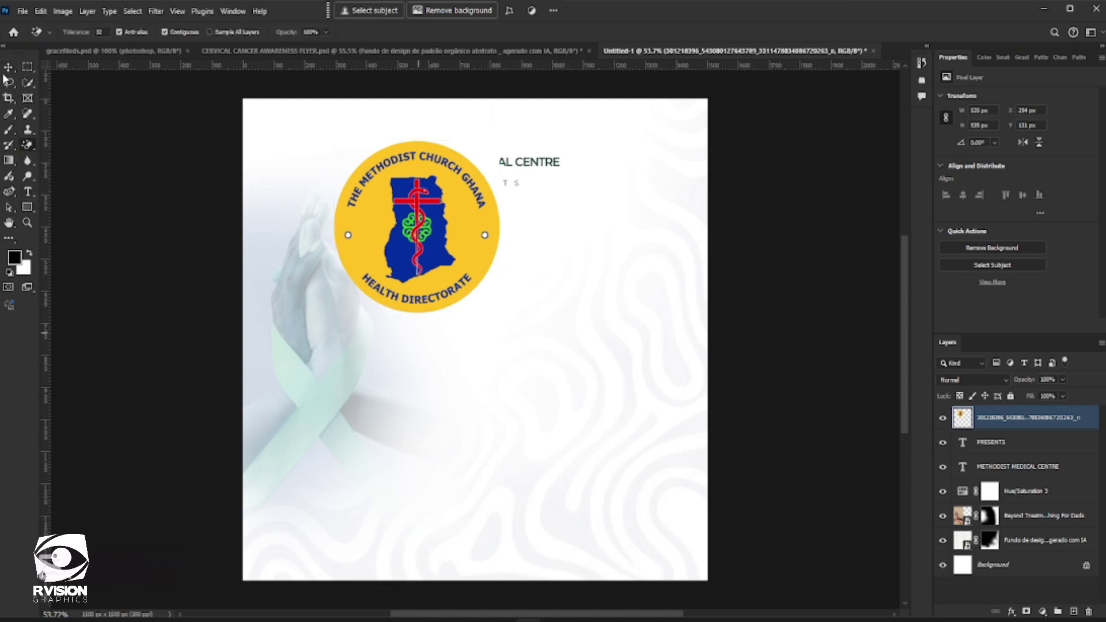
Scale the logo down to about 152 px and place it beneath the start of METHODIST MEDICAL CENTRE.
key("v")
left_click_drag(486, 296, 446, 210)
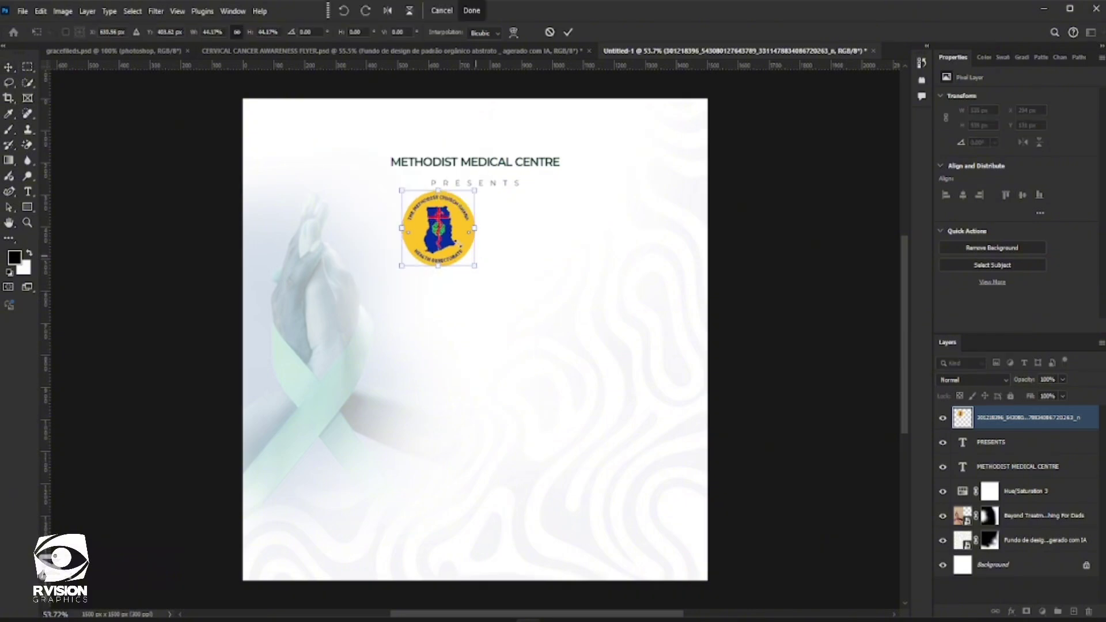
mouse_move(448, 239)
left_mouse_down()
mouse_move(422, 218)
mouse_move(437, 226)
left_mouse_up()
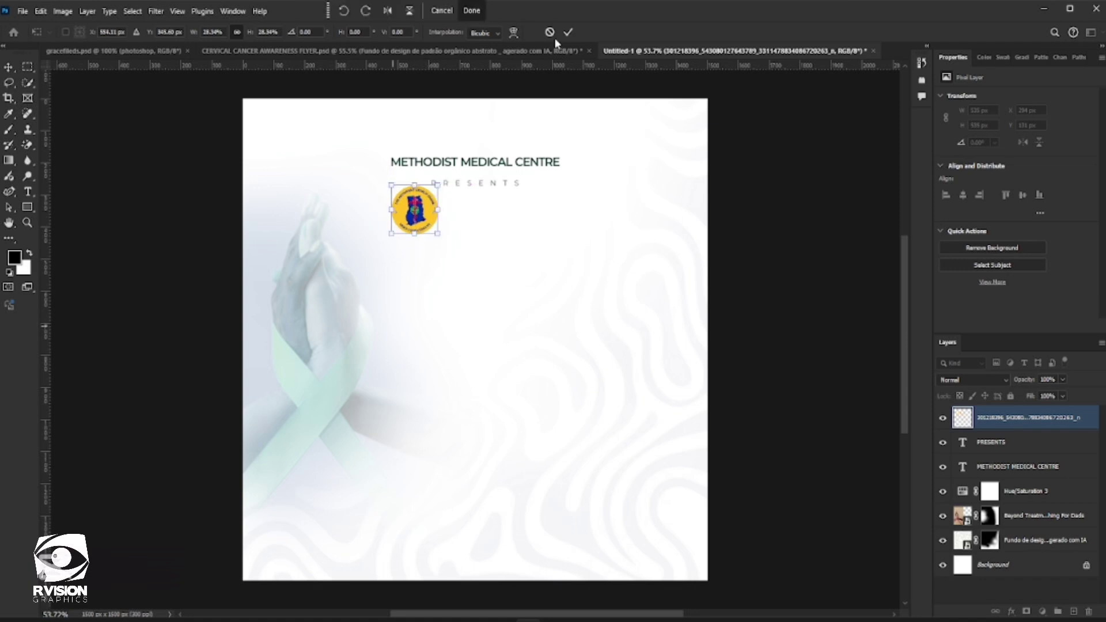
key("Return")
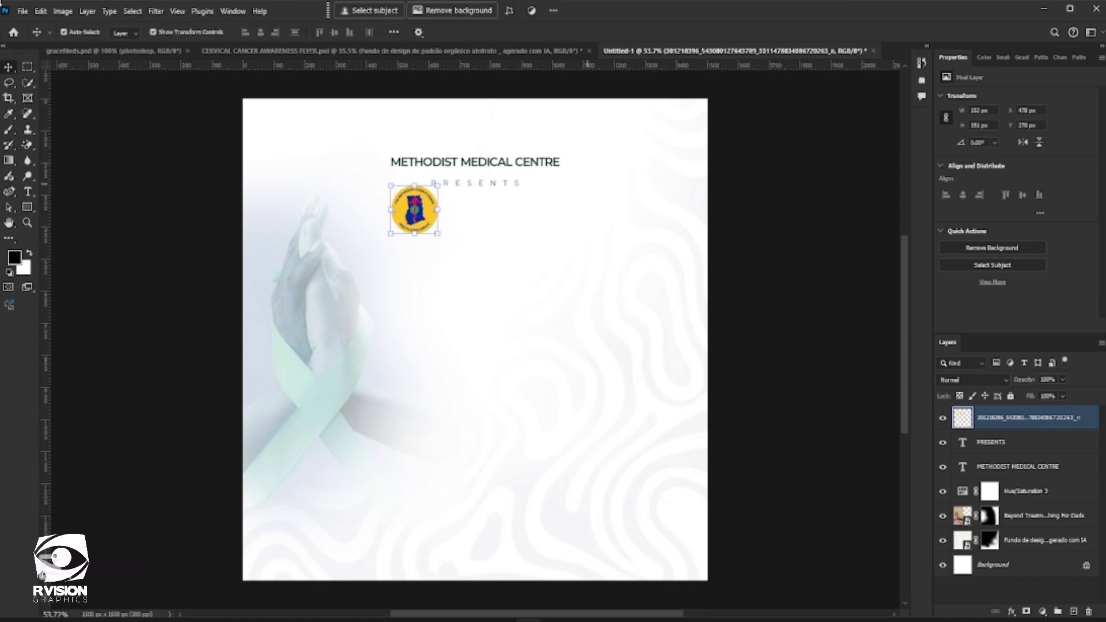
Place the teal ribbon image 111222 as an embedded image at full canvas size.
left_click(23, 11)
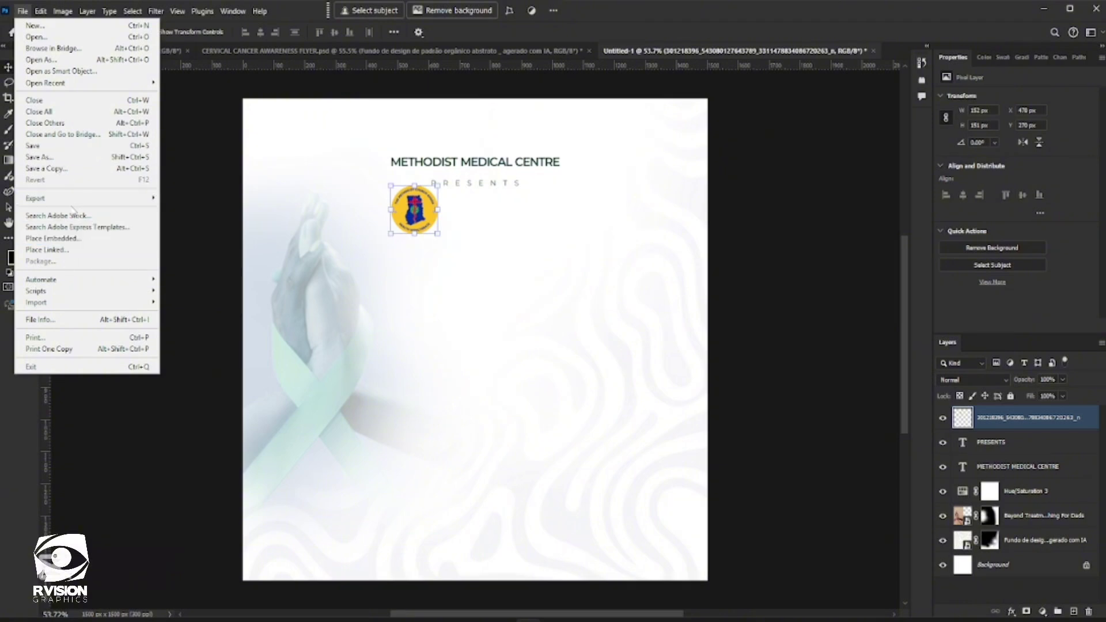
left_click(63, 238)
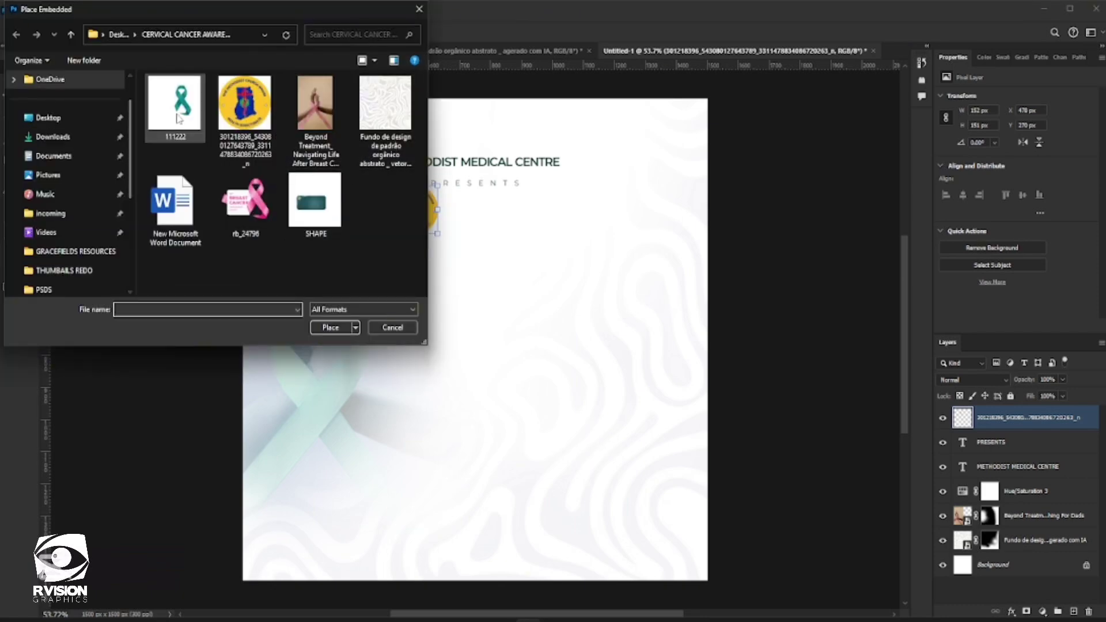
key("Escape")
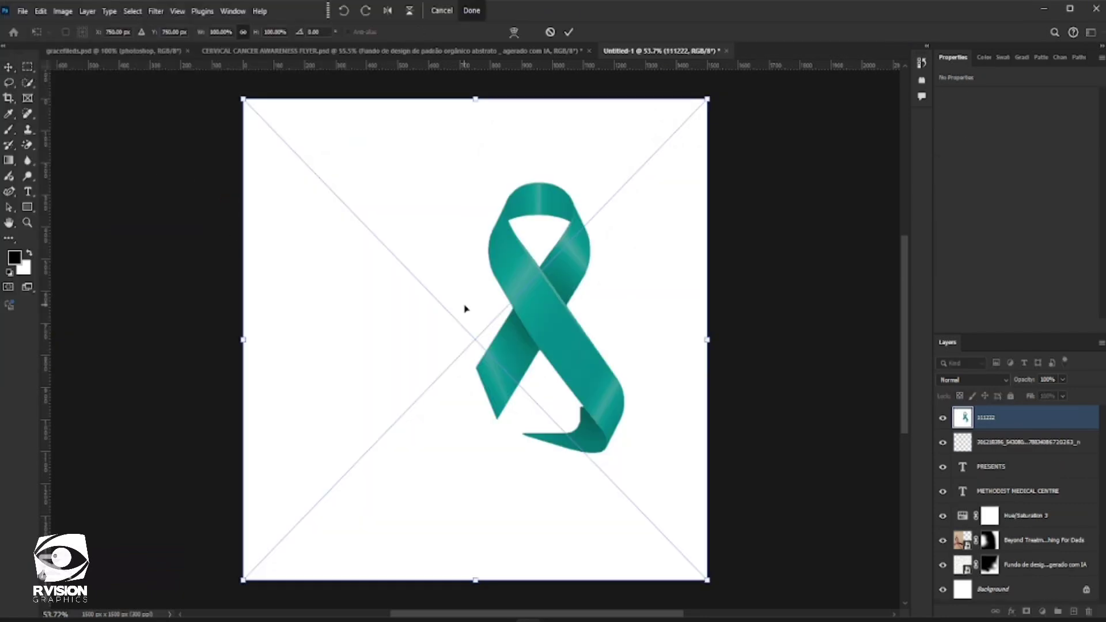
left_click(569, 32)
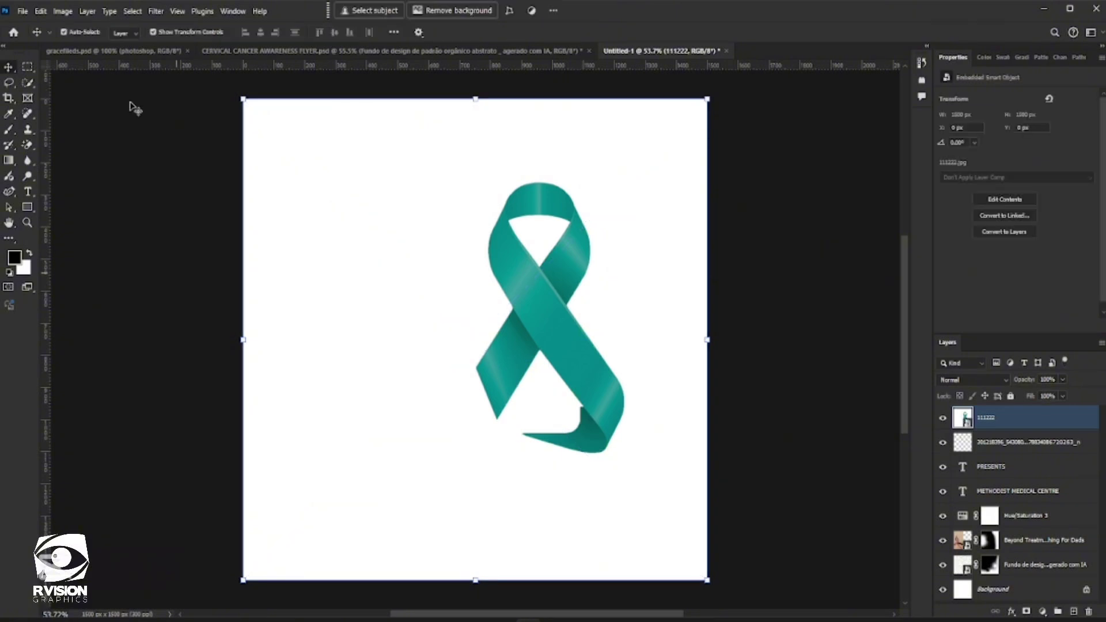
Rasterize the ribbon image and erase its white background with the Magic Eraser.
key("e")
left_click(416, 287)
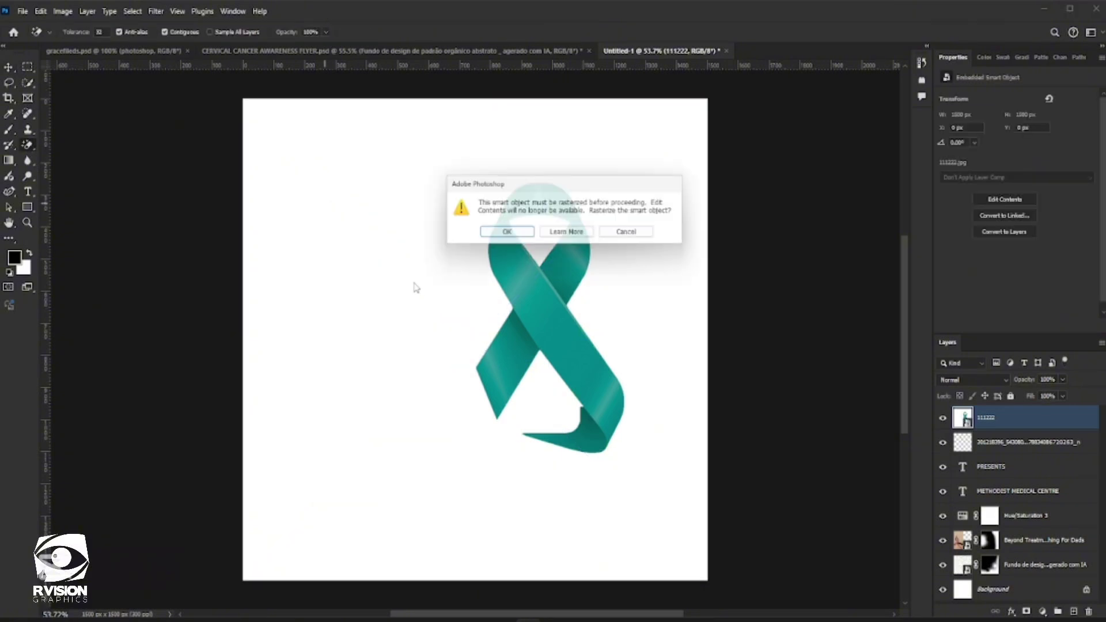
left_click(507, 231)
left_click(468, 199)
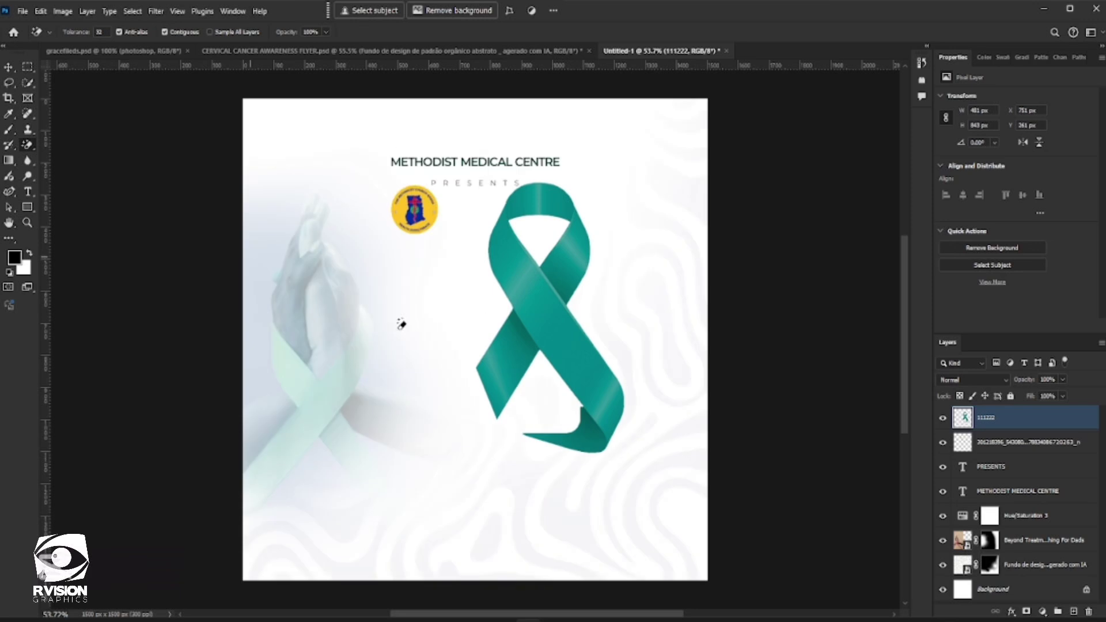
Scale the teal ribbon to about 417 by 731 px and place it below PRESENTS, right of the canvas centre.
left_click(9, 67)
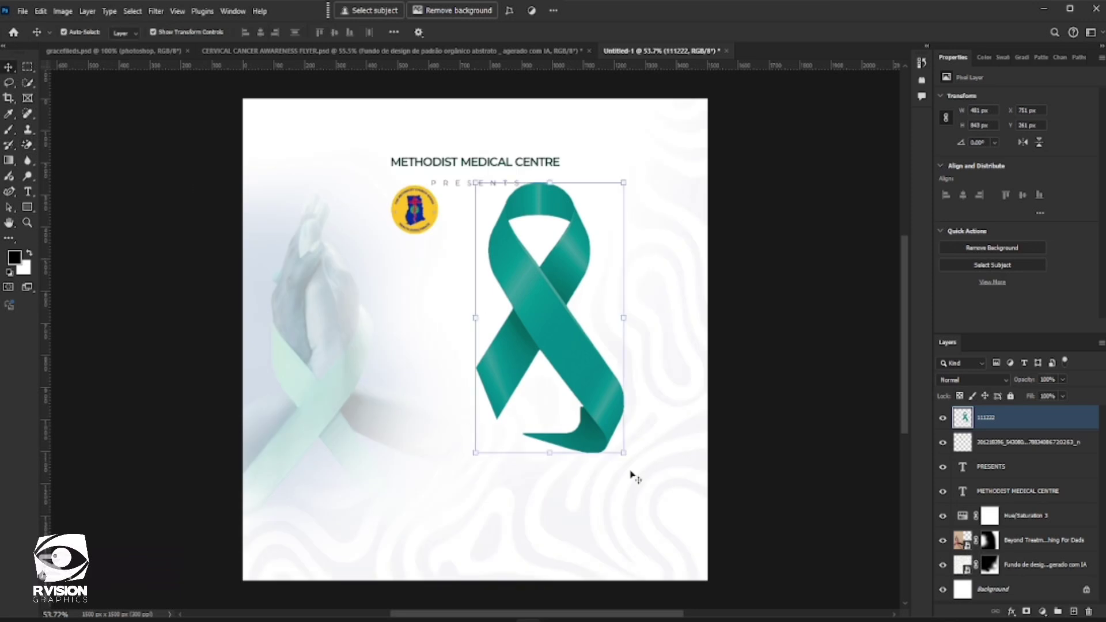
left_click_drag(623, 452, 567, 404)
left_click_drag(616, 442, 623, 462)
key("Return")
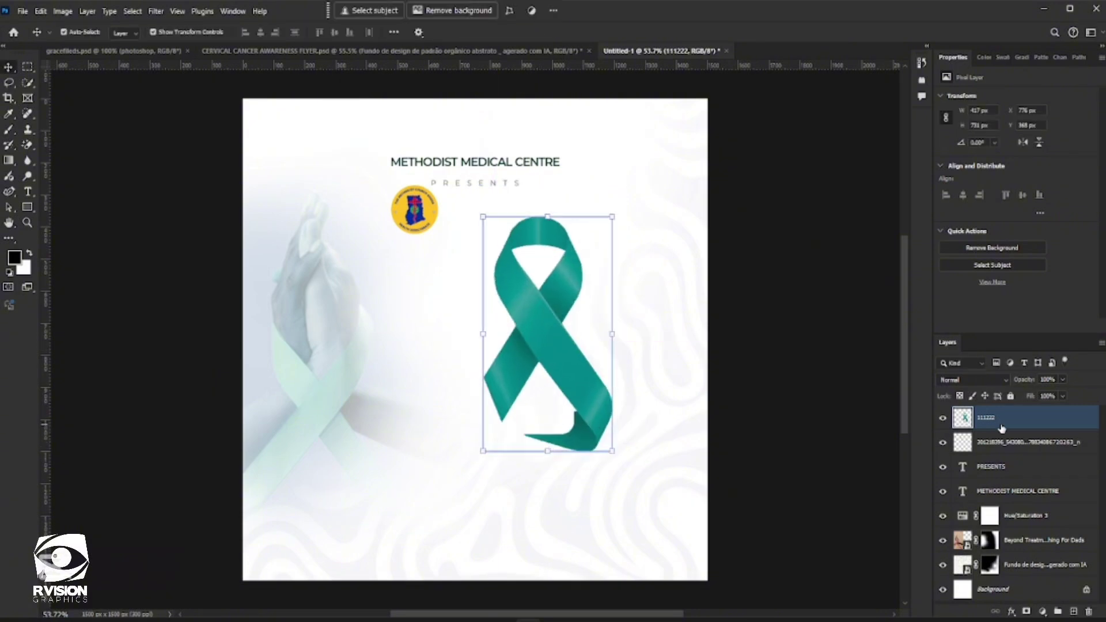
left_click(348, 301)
left_click(693, 314)
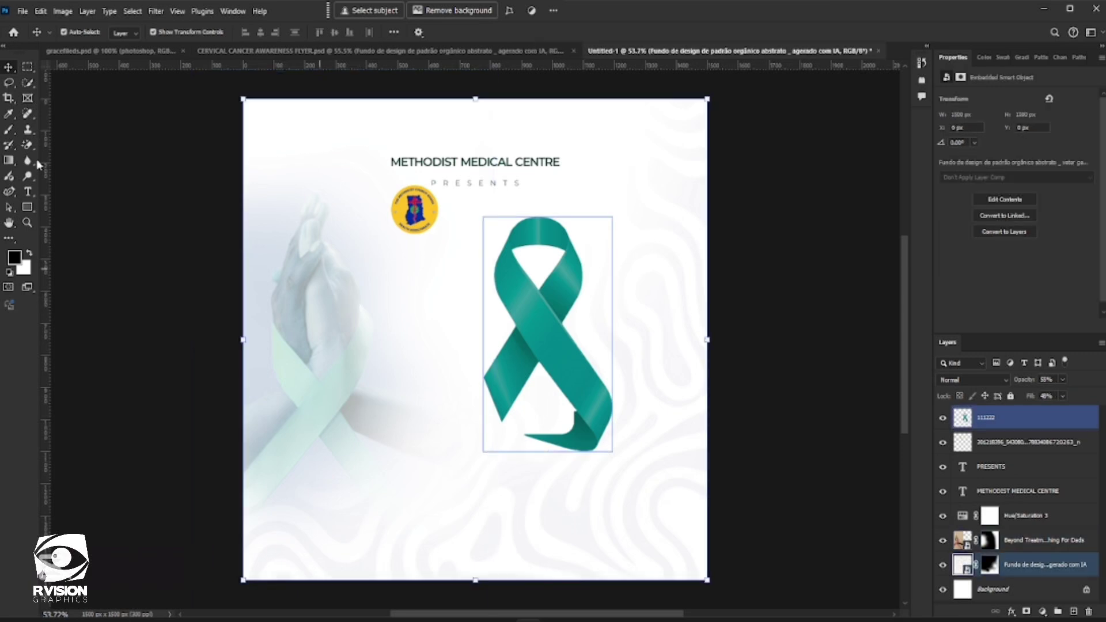
Add a text line below the logo with "Did You Know..." copied from the Word document.
left_click(28, 192)
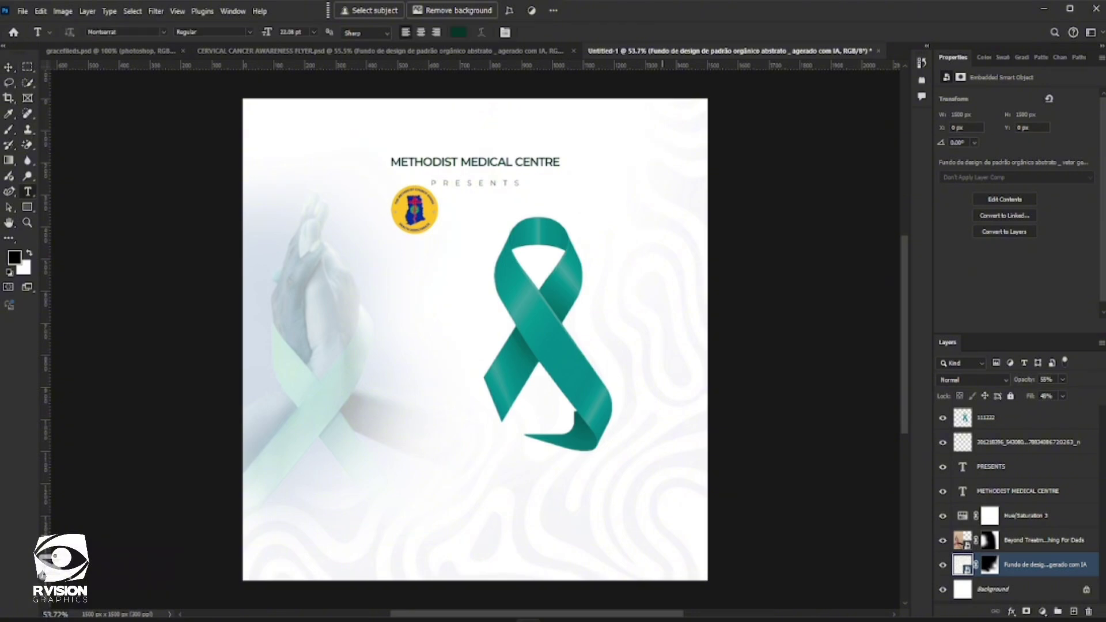
left_click(397, 257)
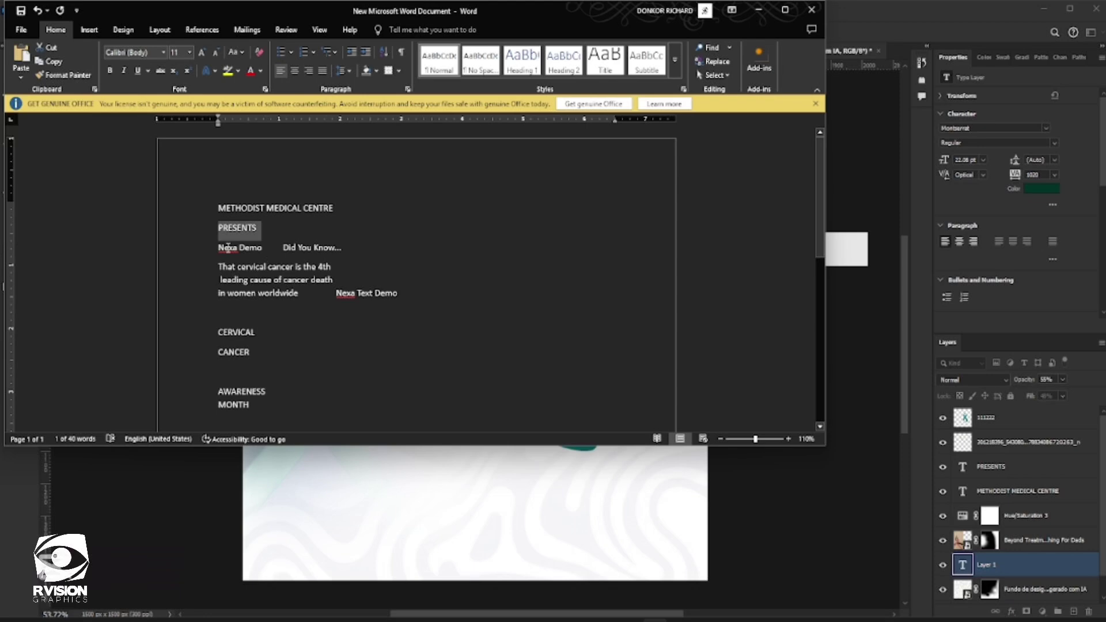
left_click_drag(284, 248, 349, 252)
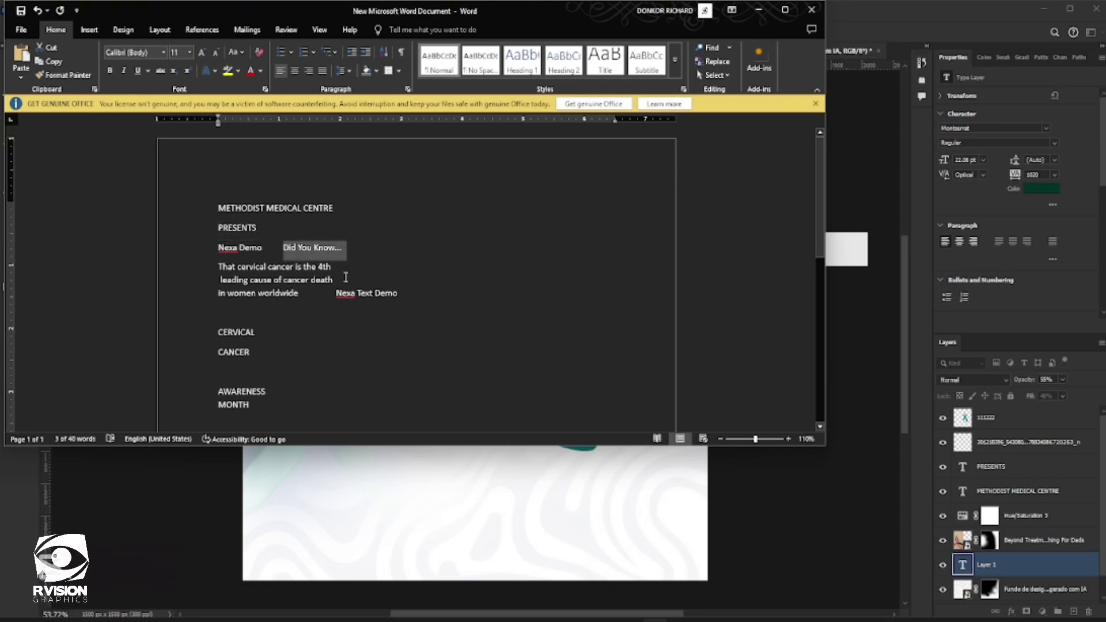
left_click(759, 10)
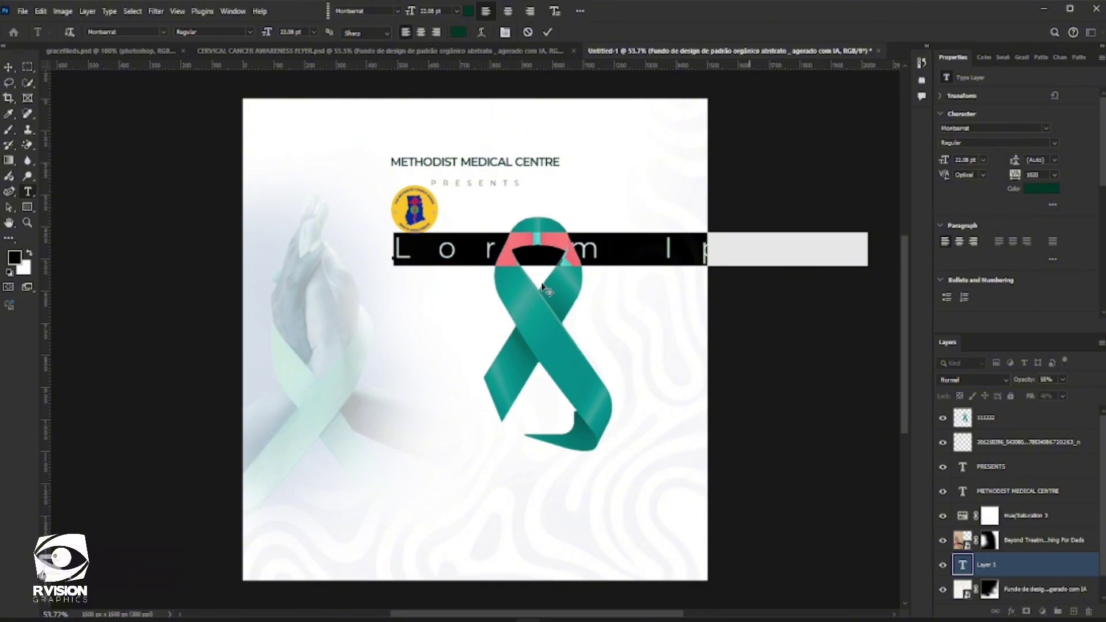
key("ctrl+v")
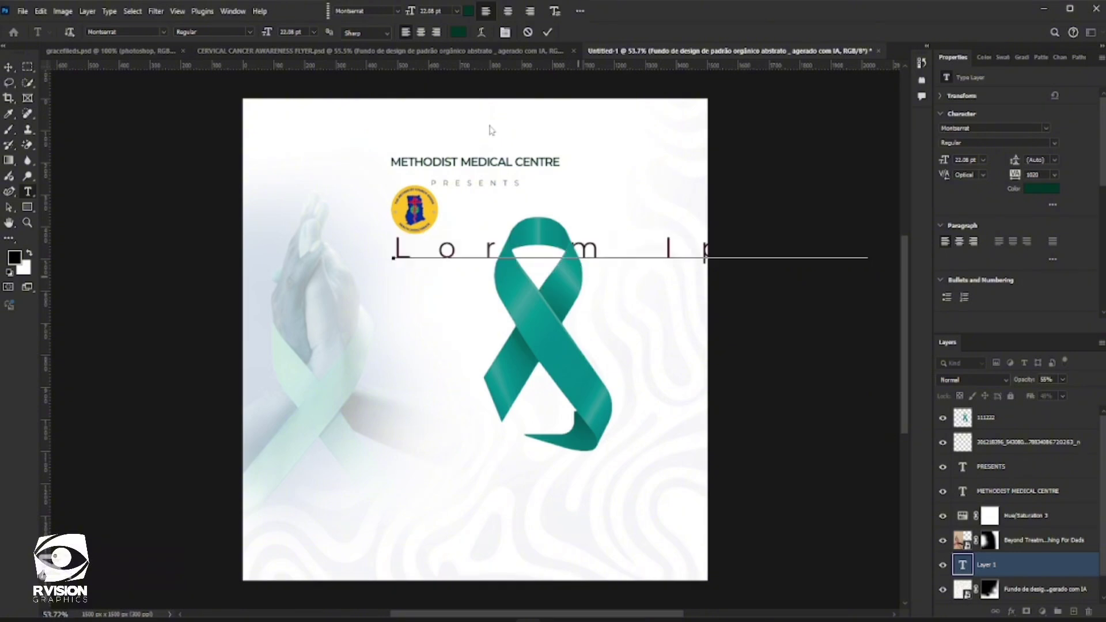
Commit the Did You Know... text and set its font to Nexa Bold.
left_click(398, 11)
type("mwsa")
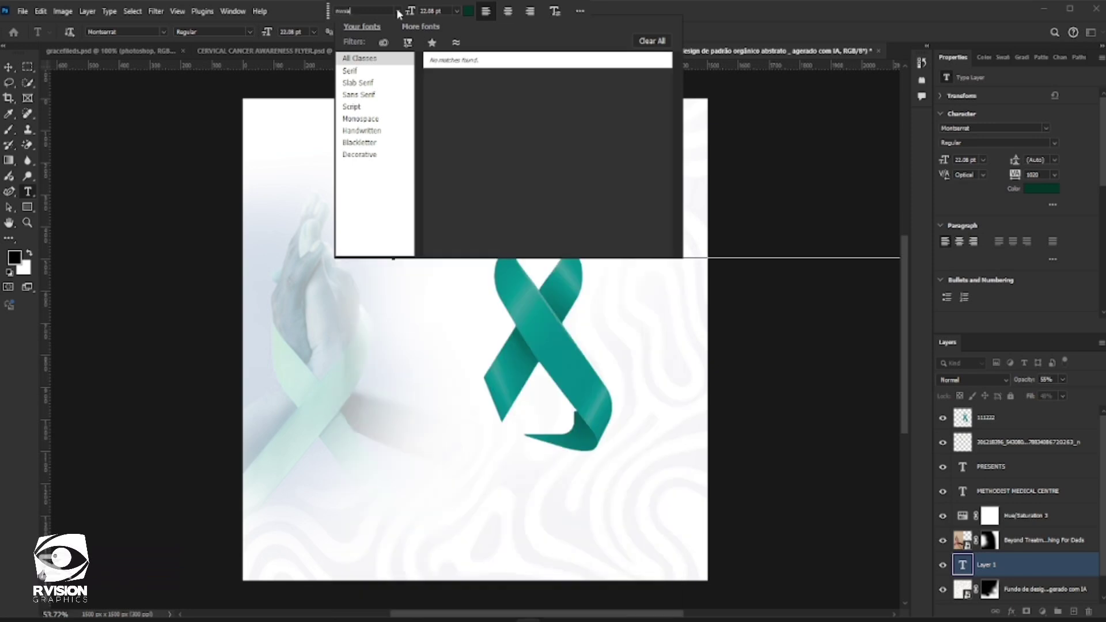
key("BackSpace")
key("BackSpace")
key("BackSpace")
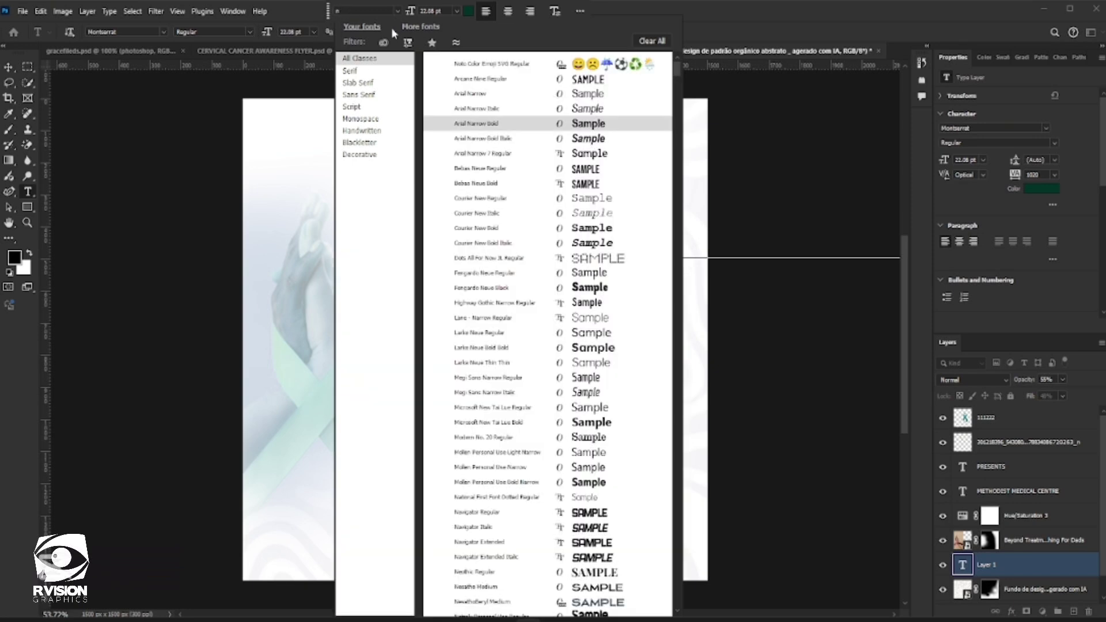
type("exa Bold")
left_click(555, 96)
left_click(547, 32)
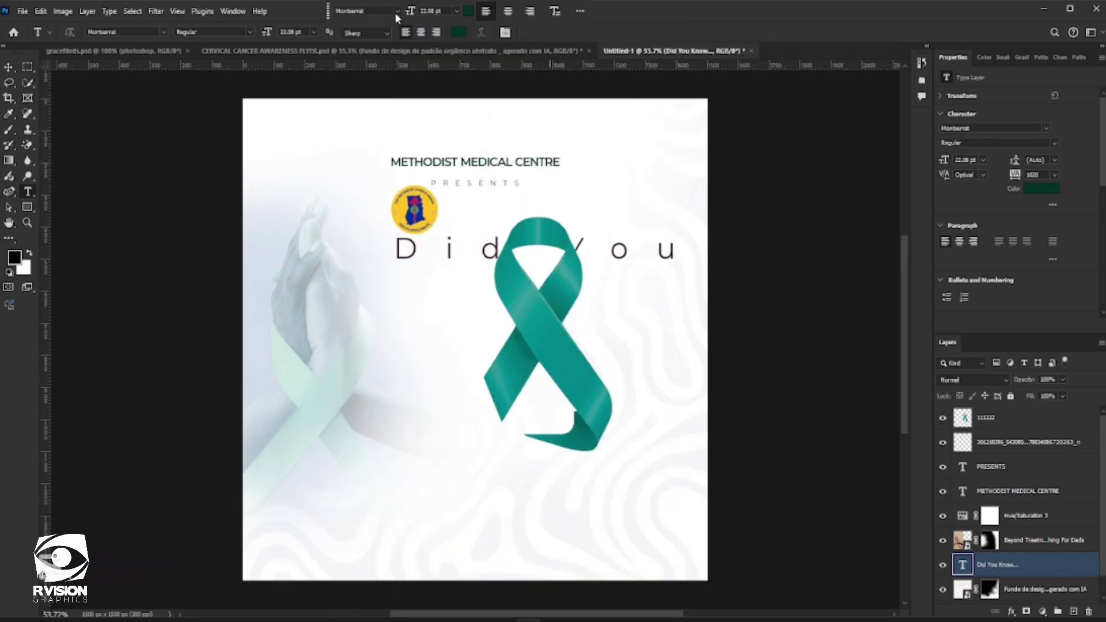
left_click(397, 11)
left_click(521, 61)
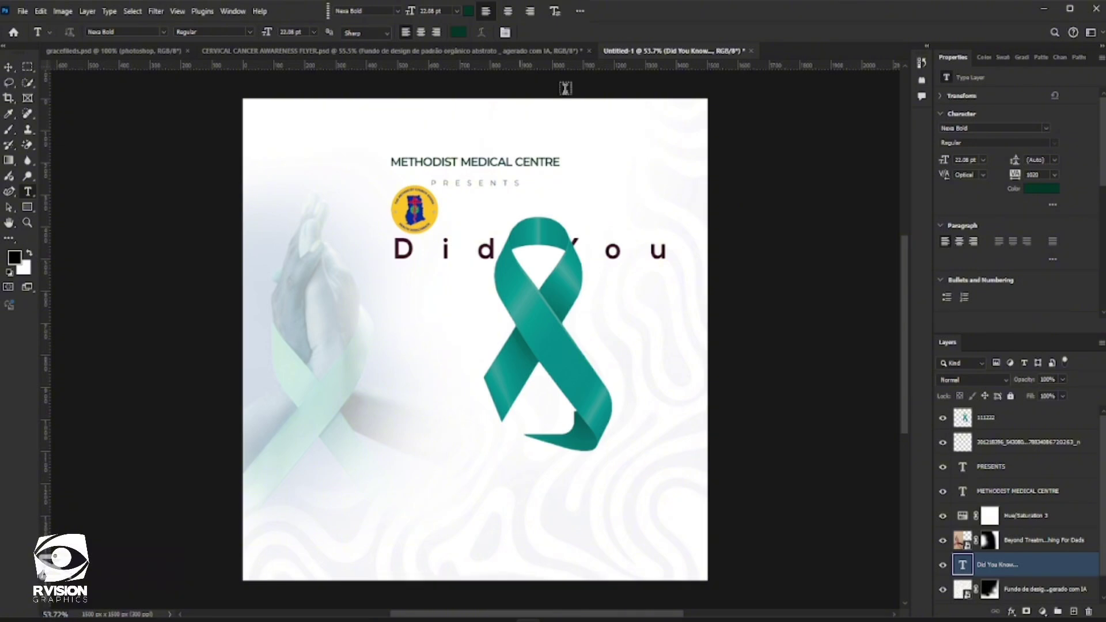
Set the tracking of the Did You Know... text to 0.
scroll(1034, 237, "down", 3)
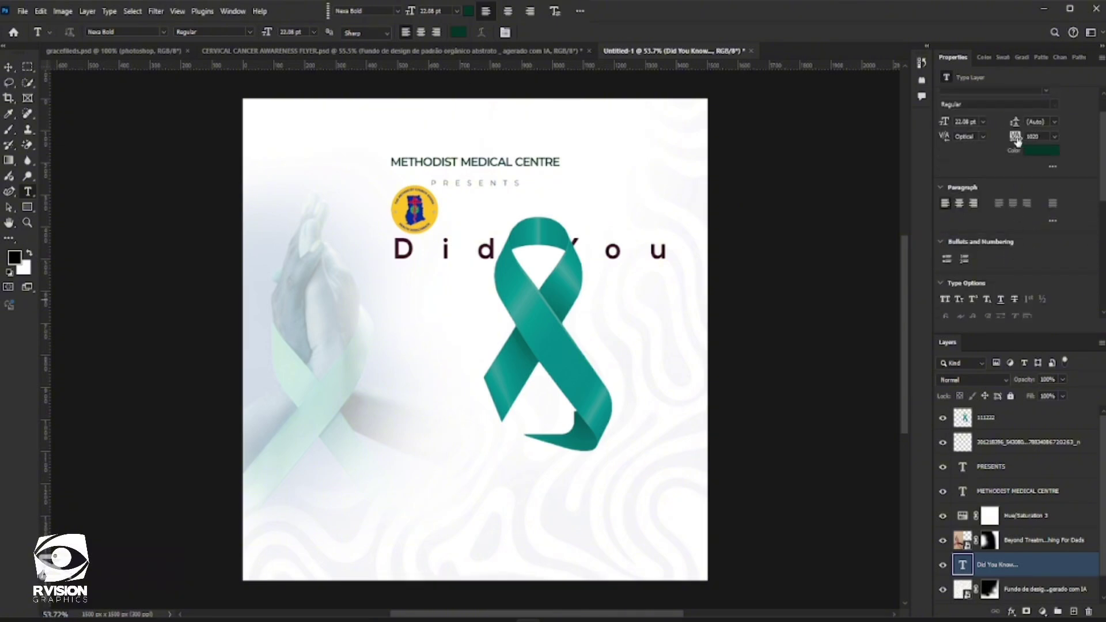
left_click_drag(1017, 137, 1005, 136)
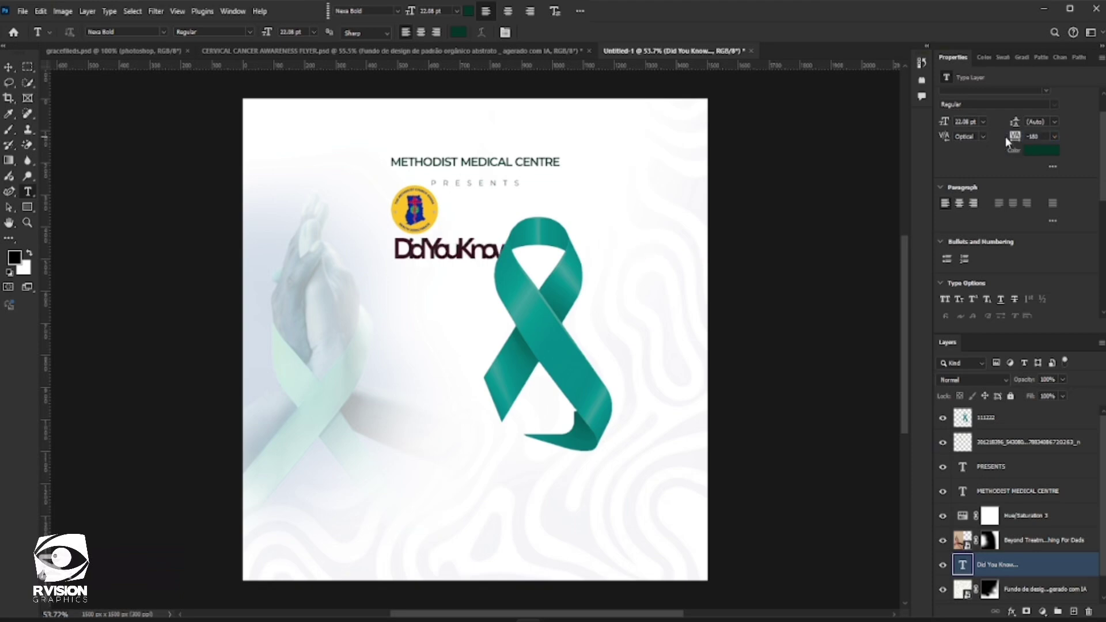
left_click(1032, 137)
type("180")
key("Return")
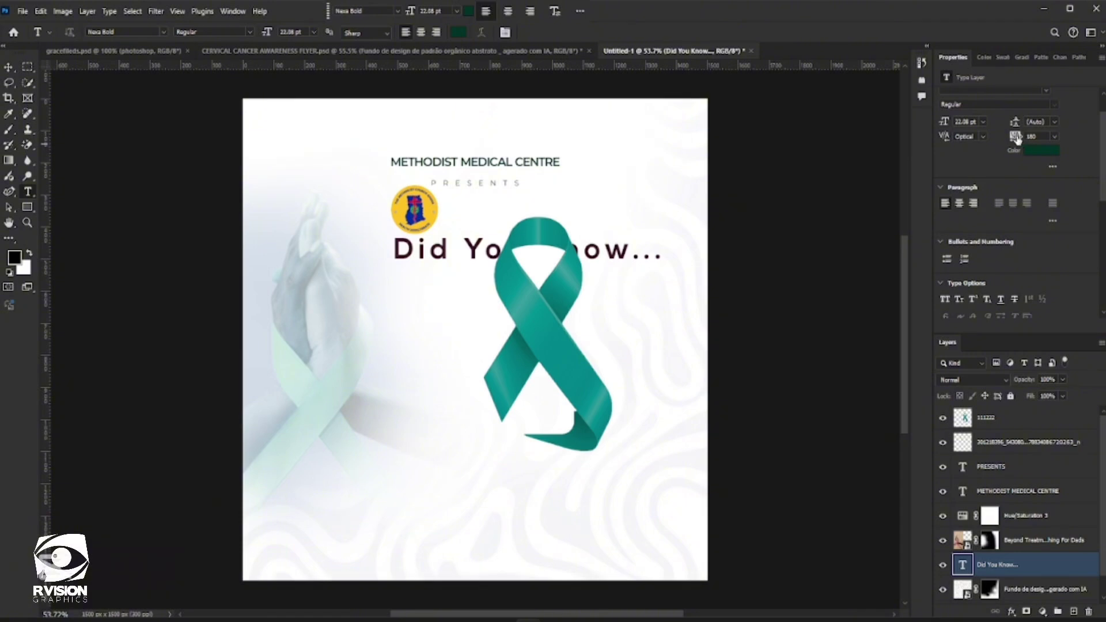
left_click(1028, 137)
type("0")
key("Return")
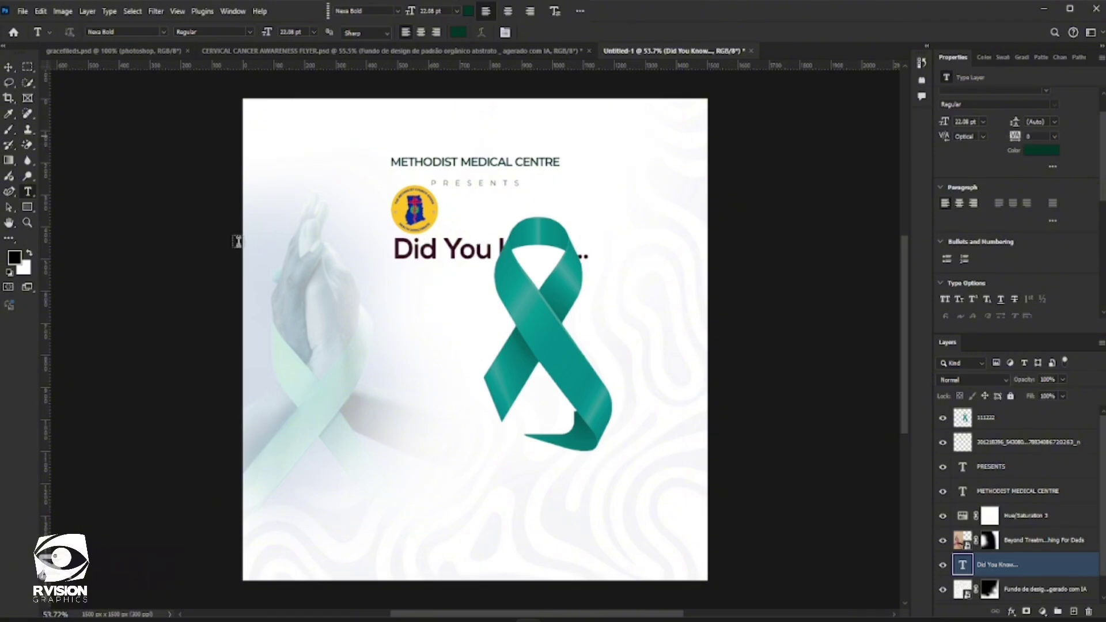
Scale the Did You Know... text down to about 12.51 pt and place it just below the logo, ending at the ribbon's edge.
key("v")
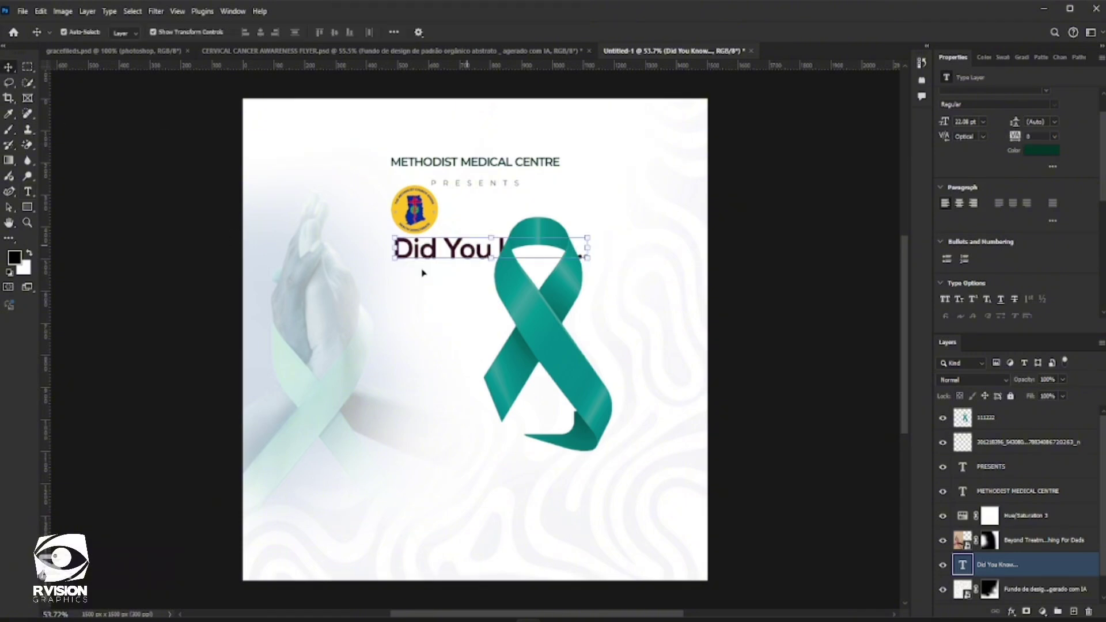
left_click_drag(552, 321, 413, 271)
left_click_drag(341, 260, 405, 300)
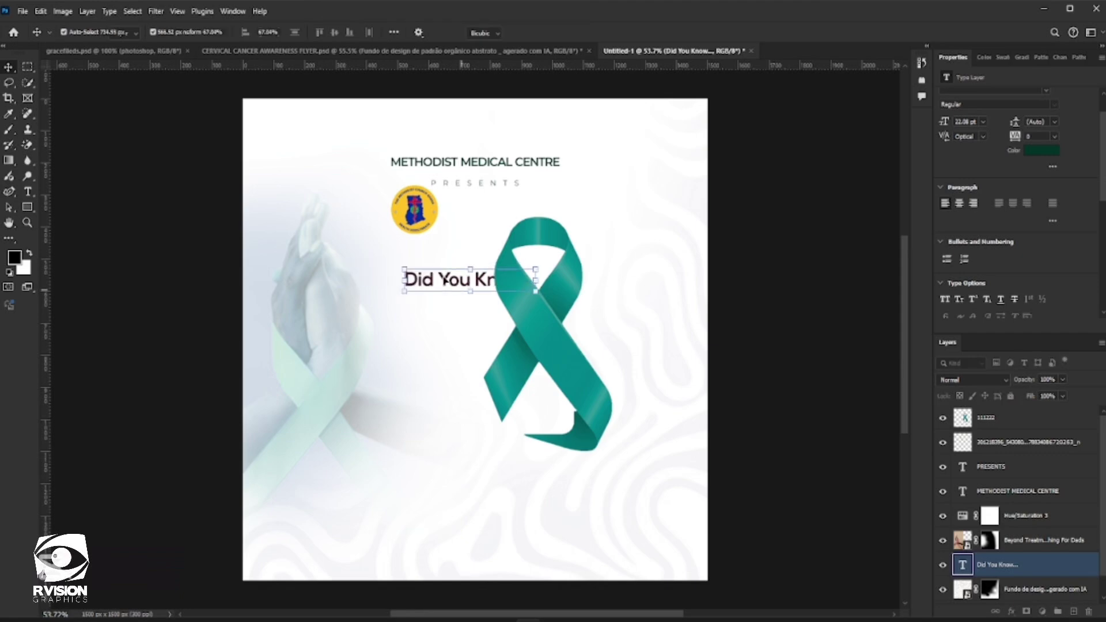
left_click_drag(469, 281, 403, 260)
left_click_drag(470, 270, 461, 264)
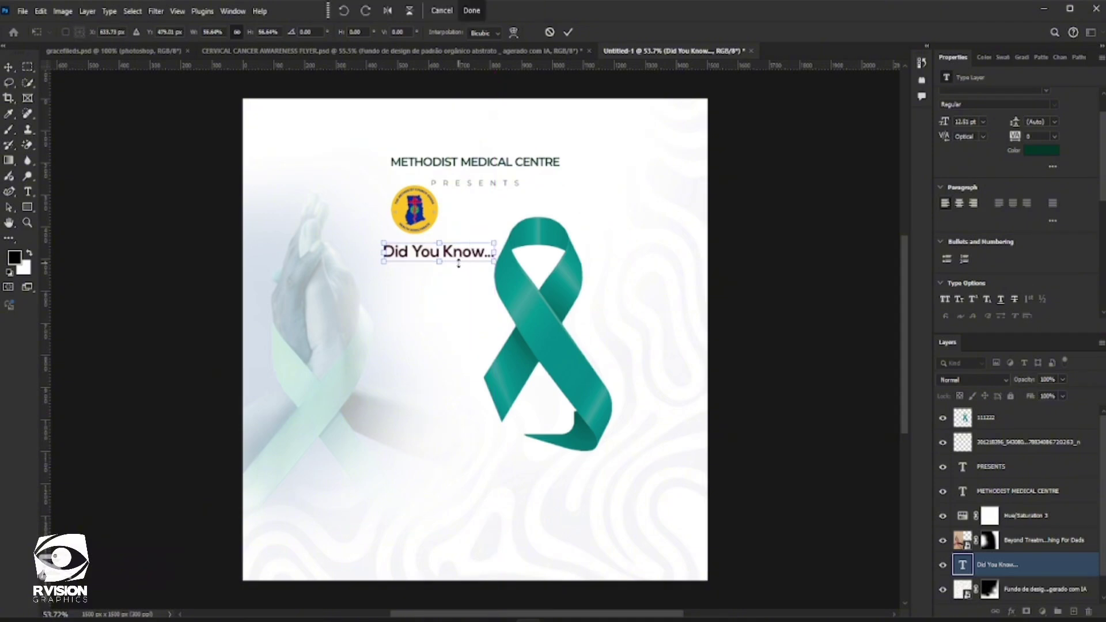
left_click(569, 32)
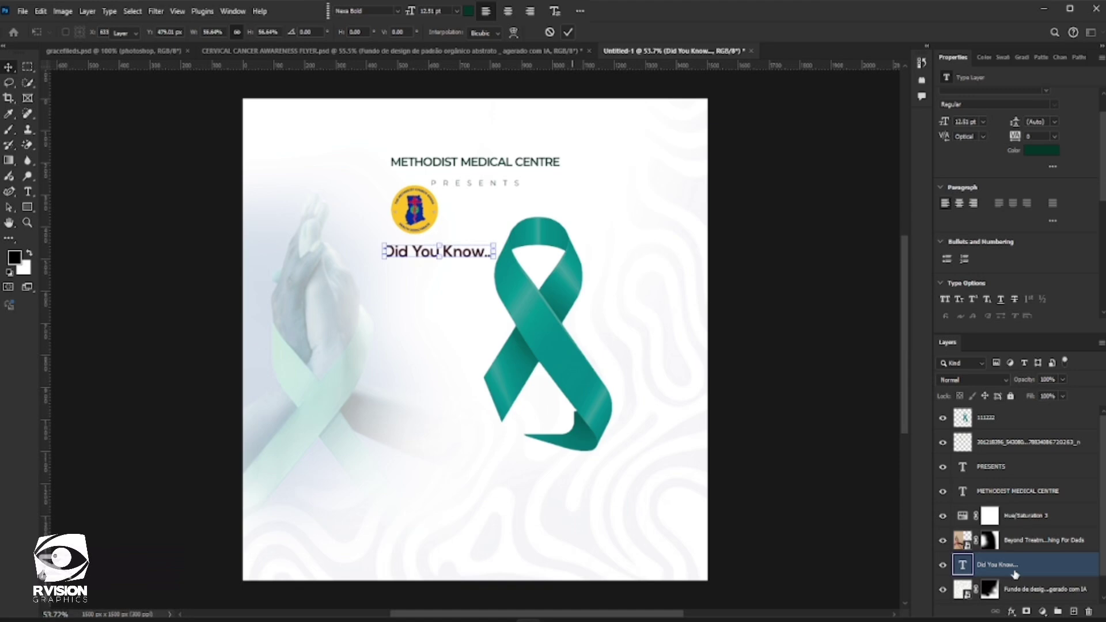
Move the Did You Know... text layer to the top of the layer stack, above the ribbon.
left_click_drag(1006, 566, 992, 385)
left_click(500, 358, "shift")
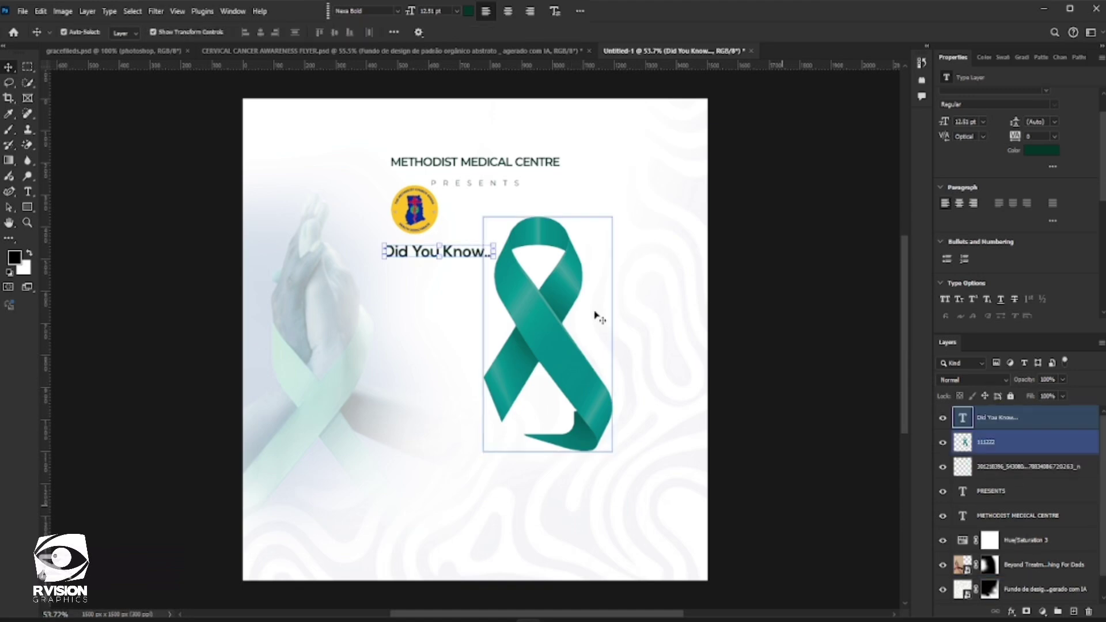
left_click(433, 255, "shift")
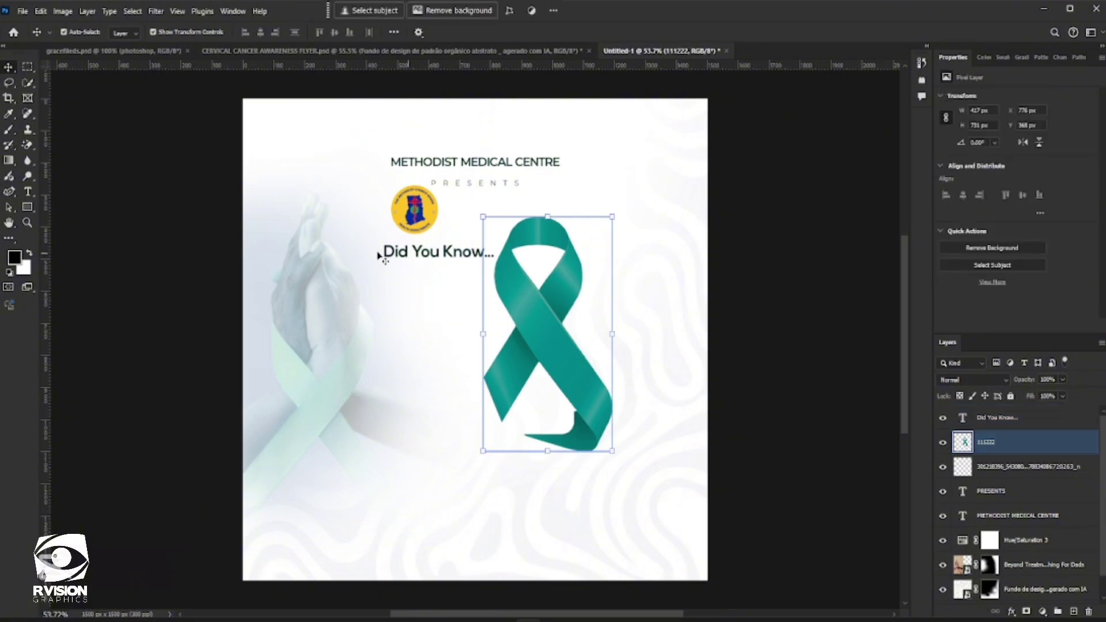
Draw a white rectangle of about 746 by 292 px behind Did You Know... and round its corners to about 67 px.
key("x")
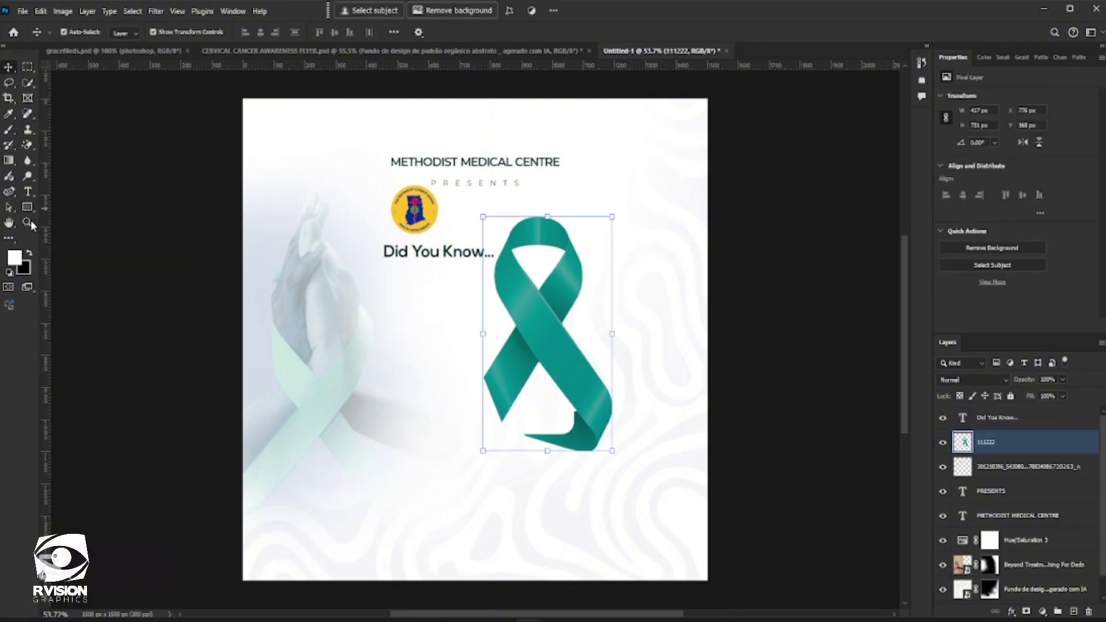
left_click(28, 207)
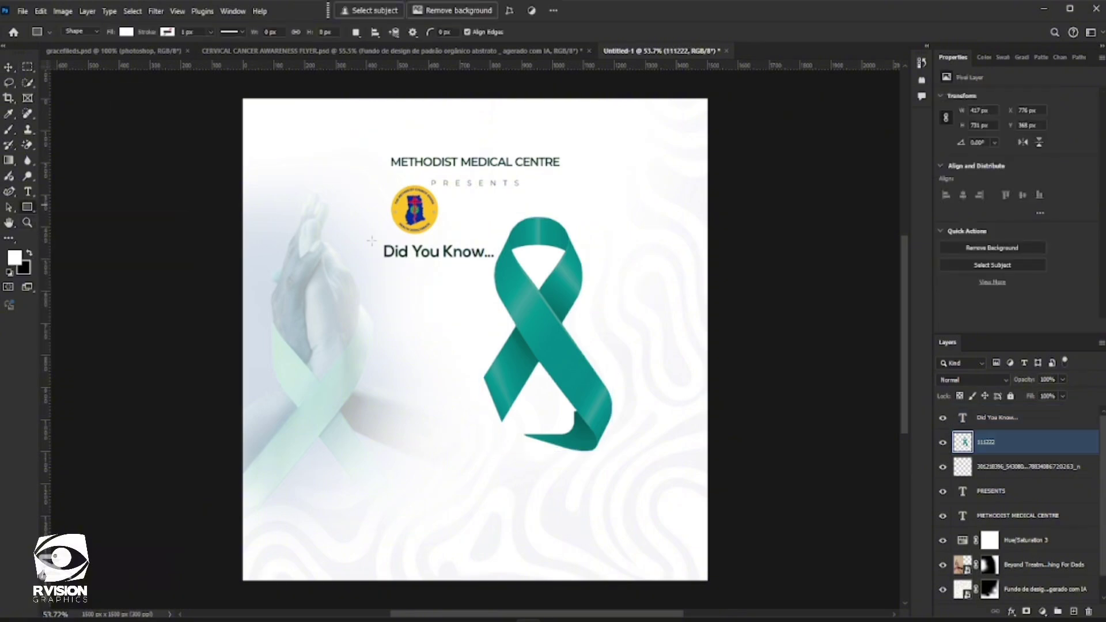
left_click_drag(368, 241, 599, 320)
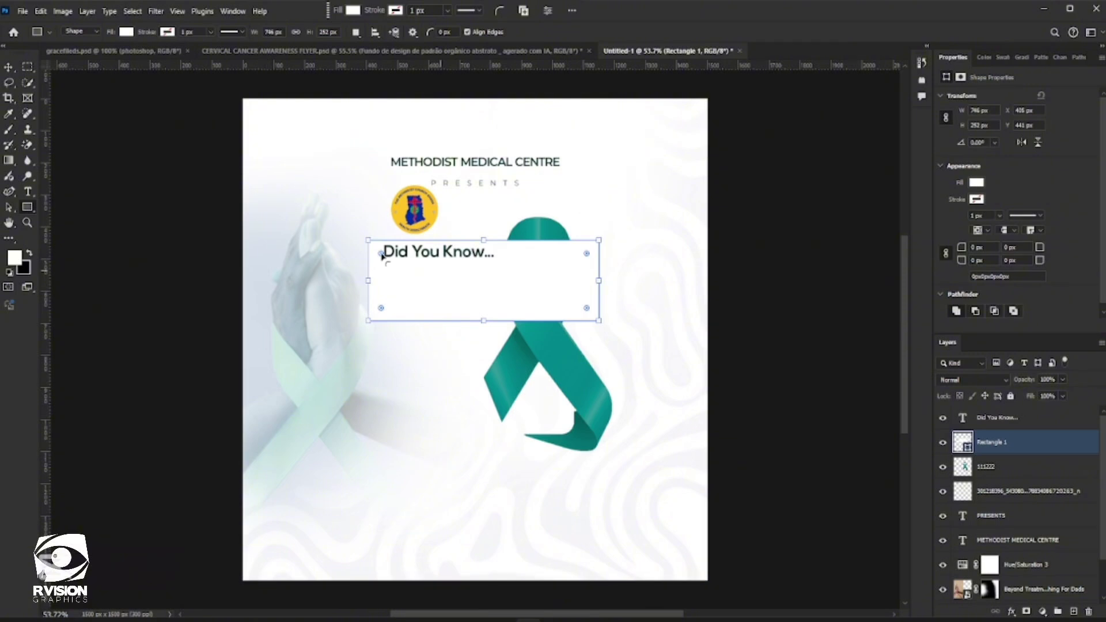
left_click_drag(381, 255, 390, 265)
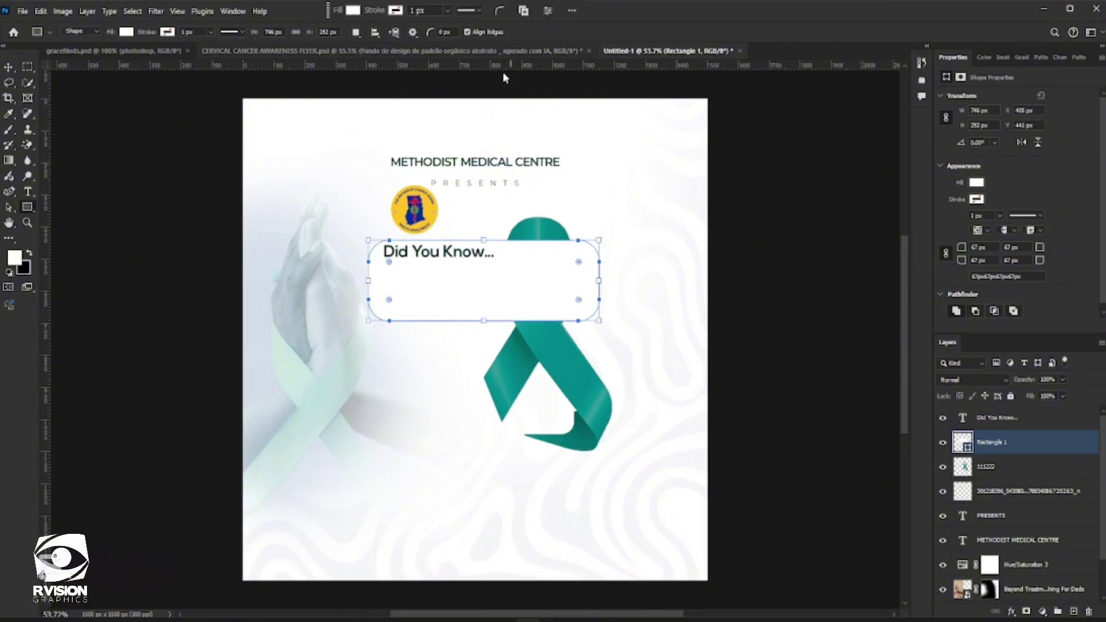
Reorder the layers so the white rounded rectangle lies directly beneath the teal ribbon.
left_click(9, 67)
left_click(588, 341)
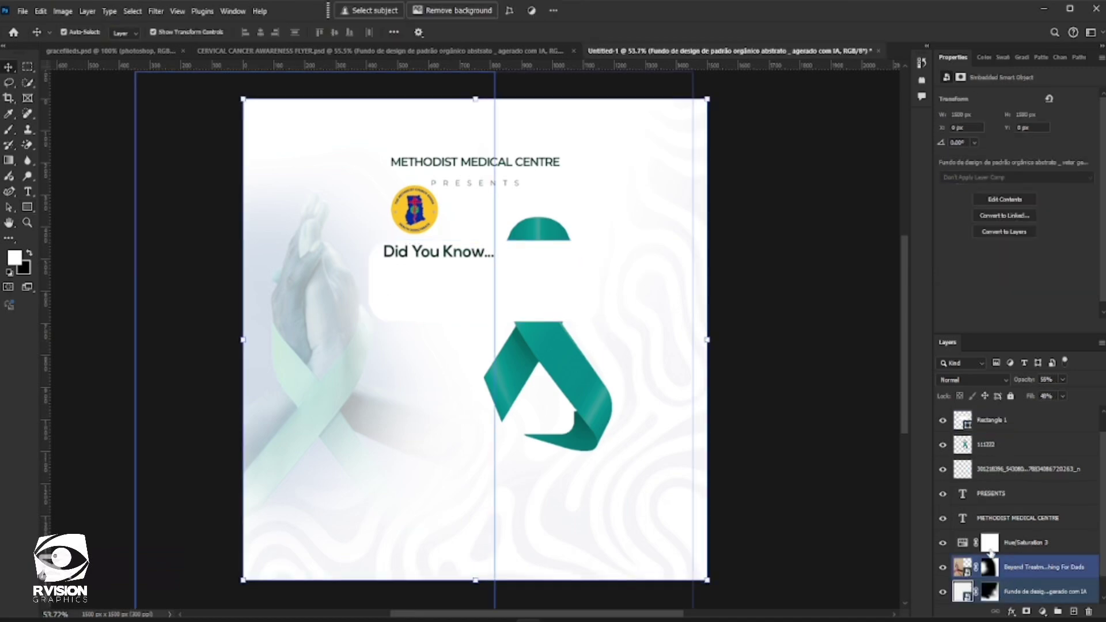
scroll(1005, 536, "up", 1)
left_click(987, 468)
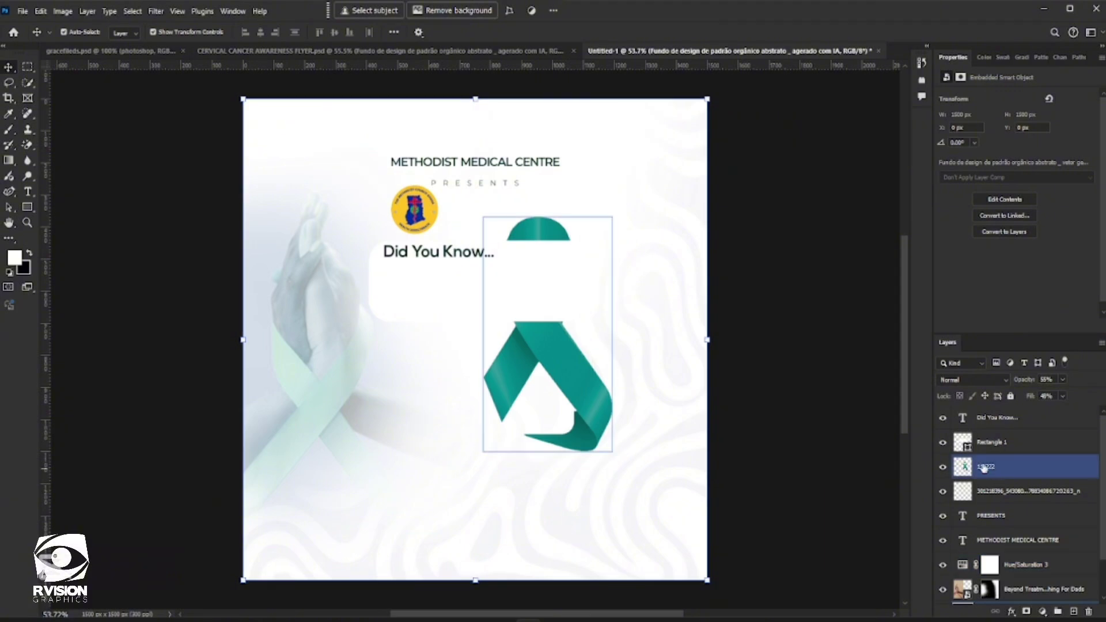
left_click(986, 456, "alt")
left_click_drag(986, 442, 981, 475)
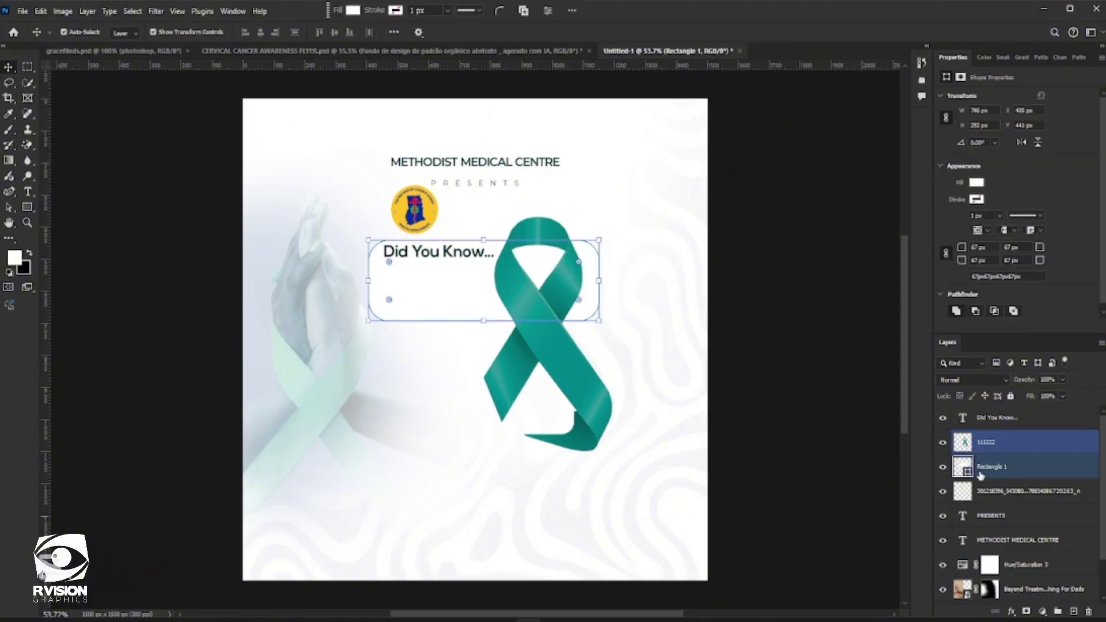
left_click(773, 311)
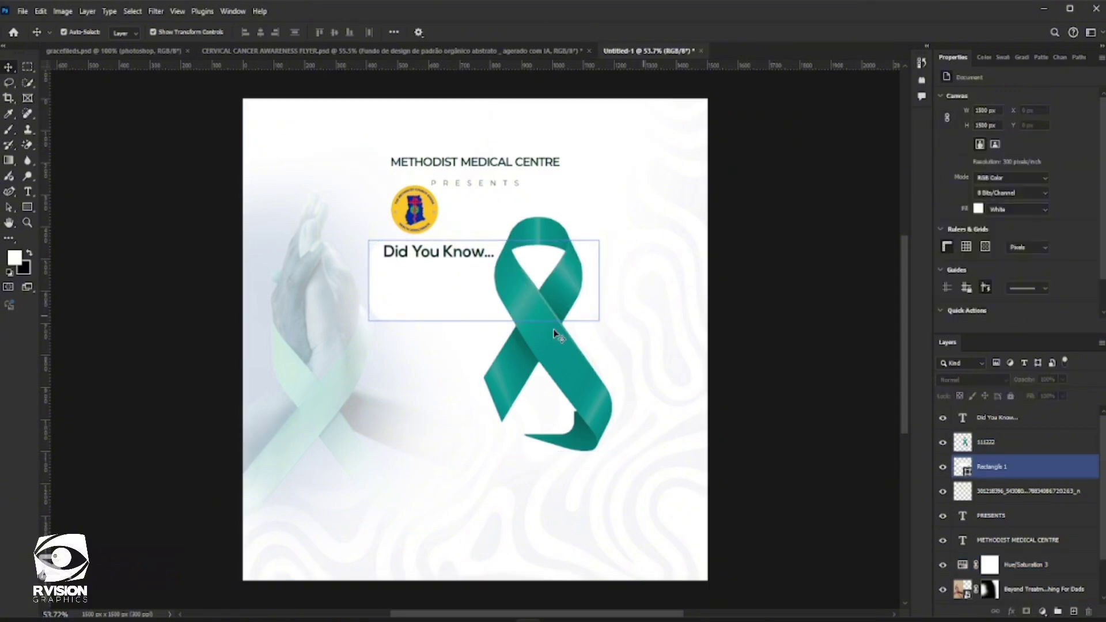
Shift the white rounded rectangle to about X 377, Y 421 px and nudge the Did You Know... text slightly left.
left_click_drag(442, 293, 440, 293)
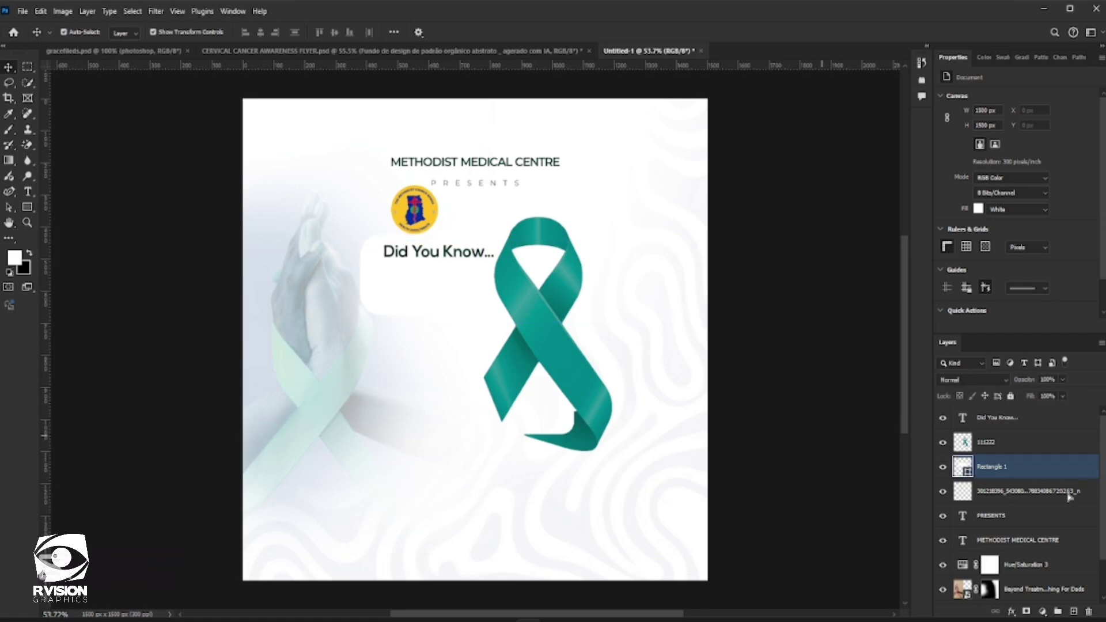
left_click(996, 447)
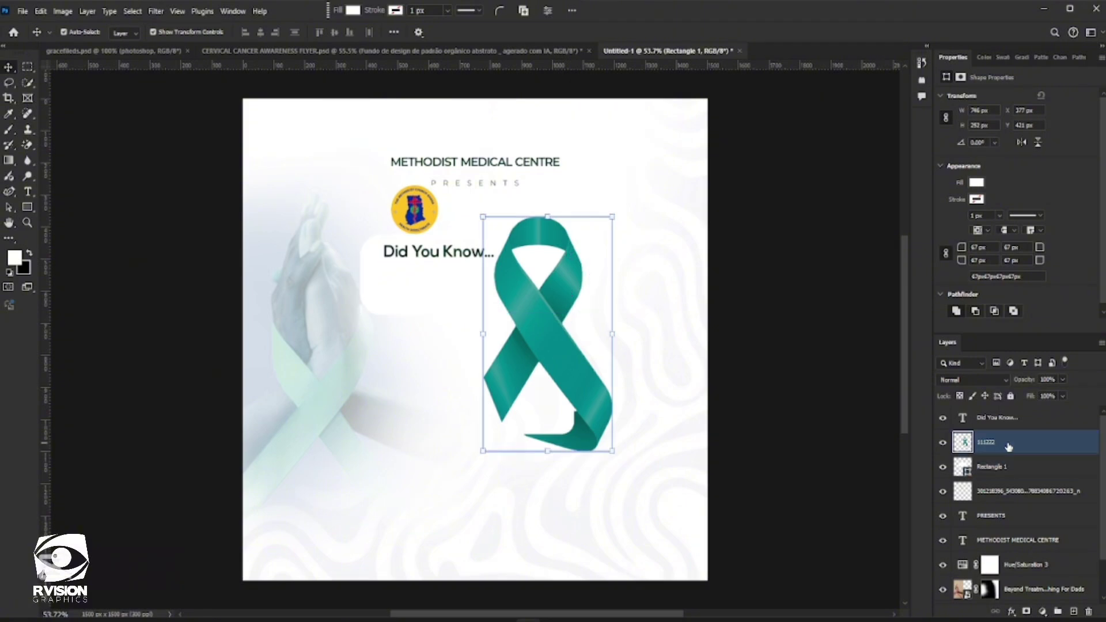
left_click(940, 445)
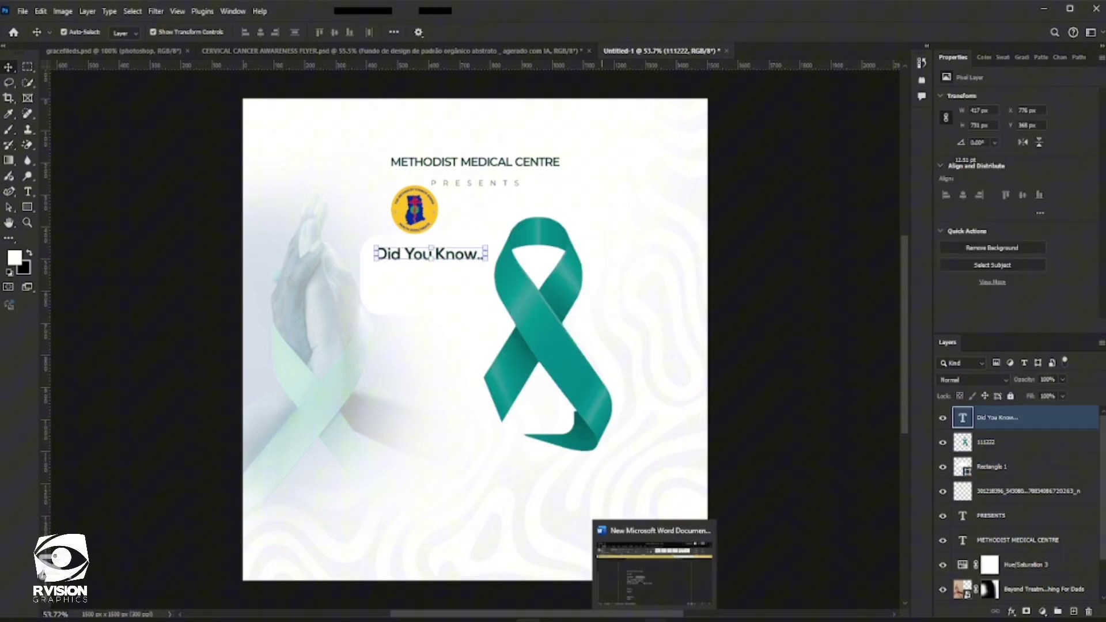
Switch to Word and copy "That cervical cancer is the 4th leading cause of cancer death in women worldwide", returning to the flyer in Photoshop.
left_click(654, 620)
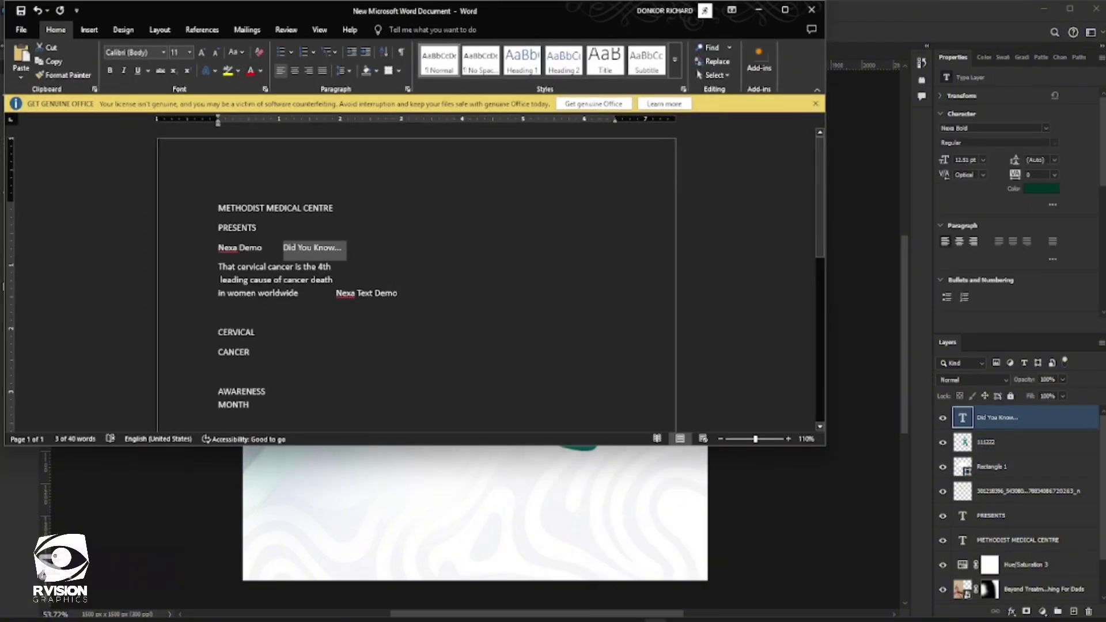
left_click(220, 266)
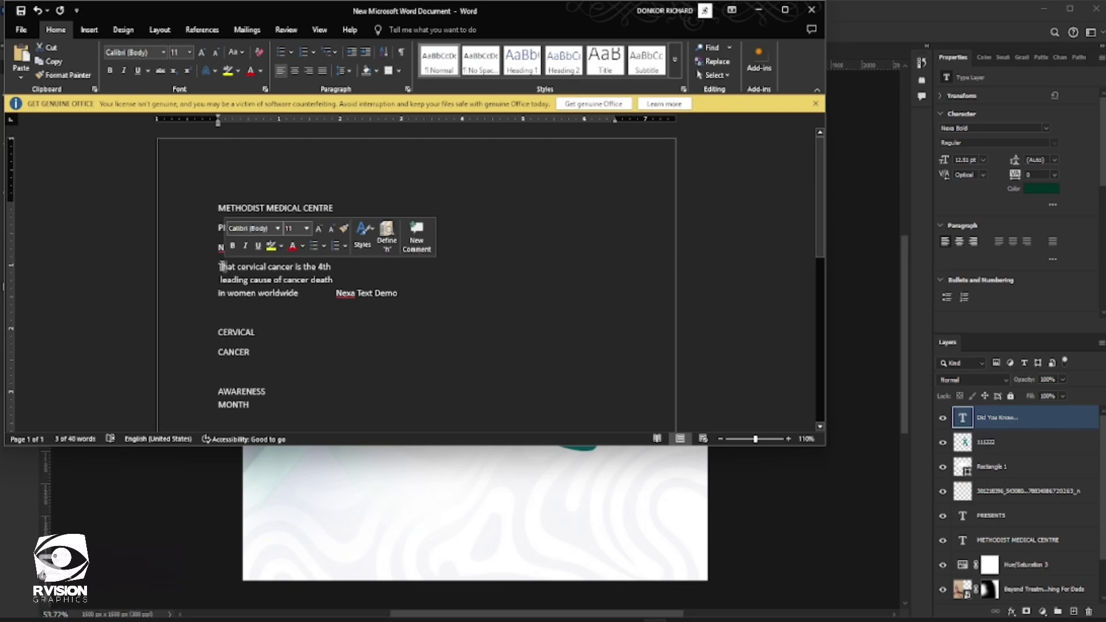
left_click_drag(220, 266, 299, 294)
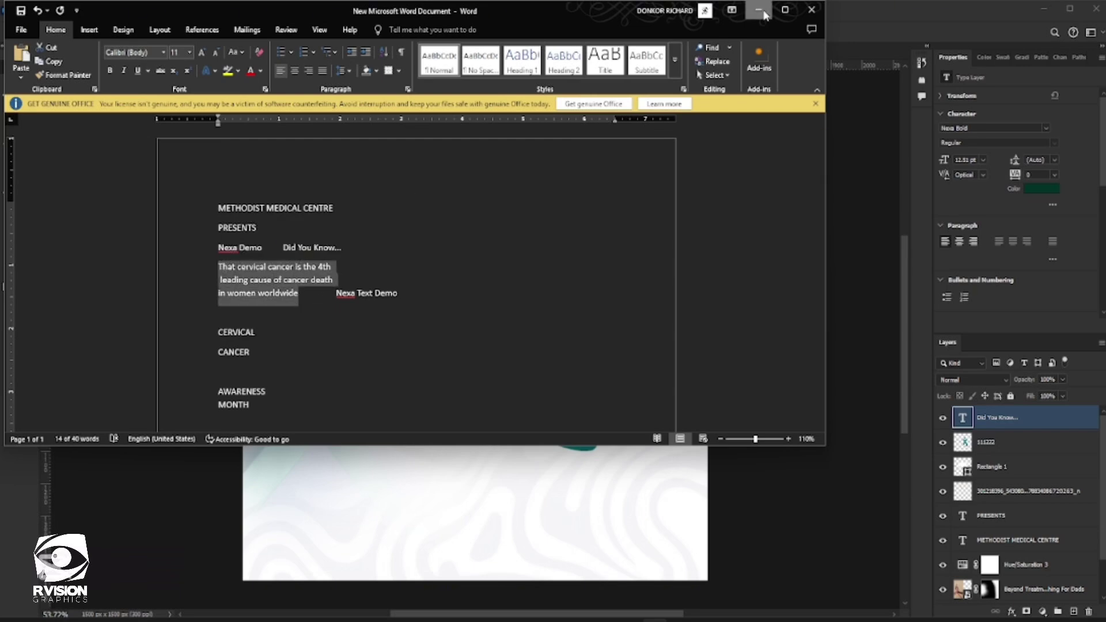
key("alt+Tab")
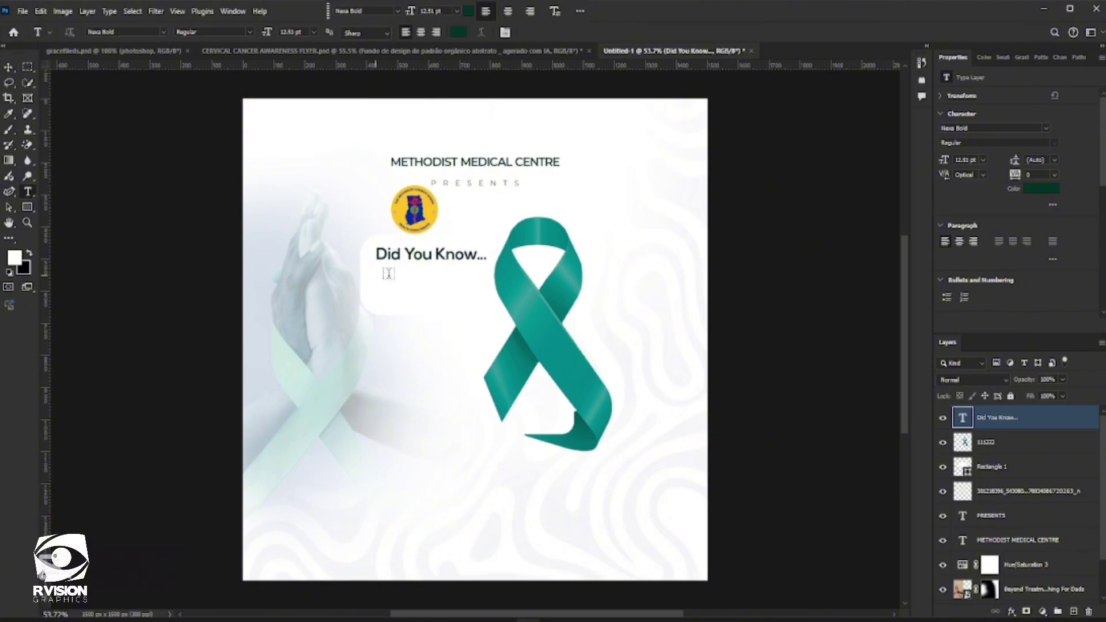
left_click(443, 339)
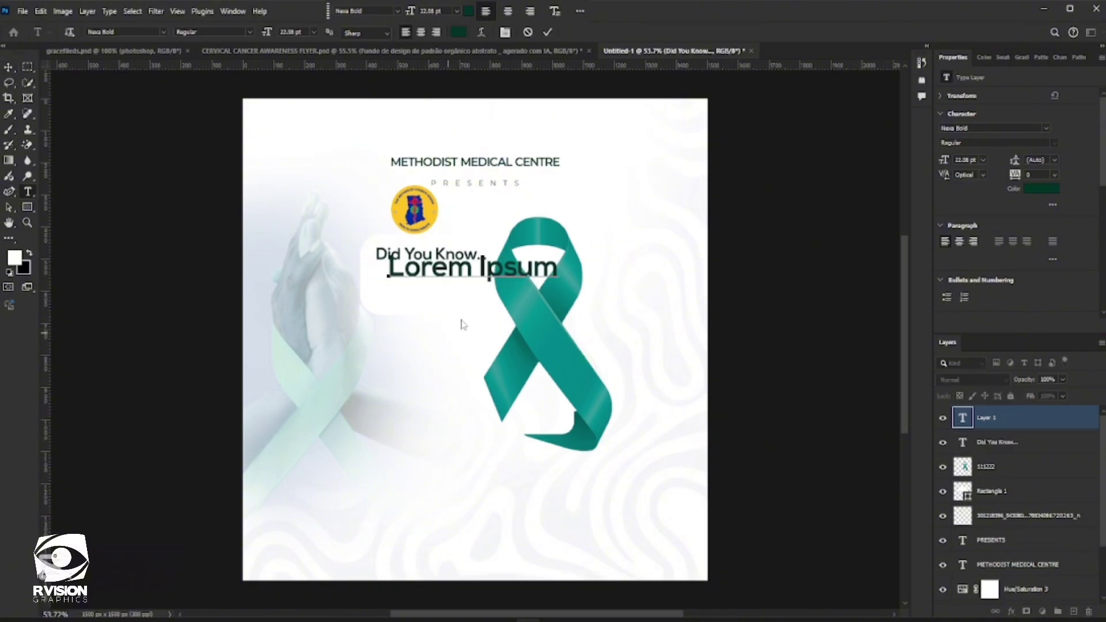
key("ctrl+v")
key("Escape")
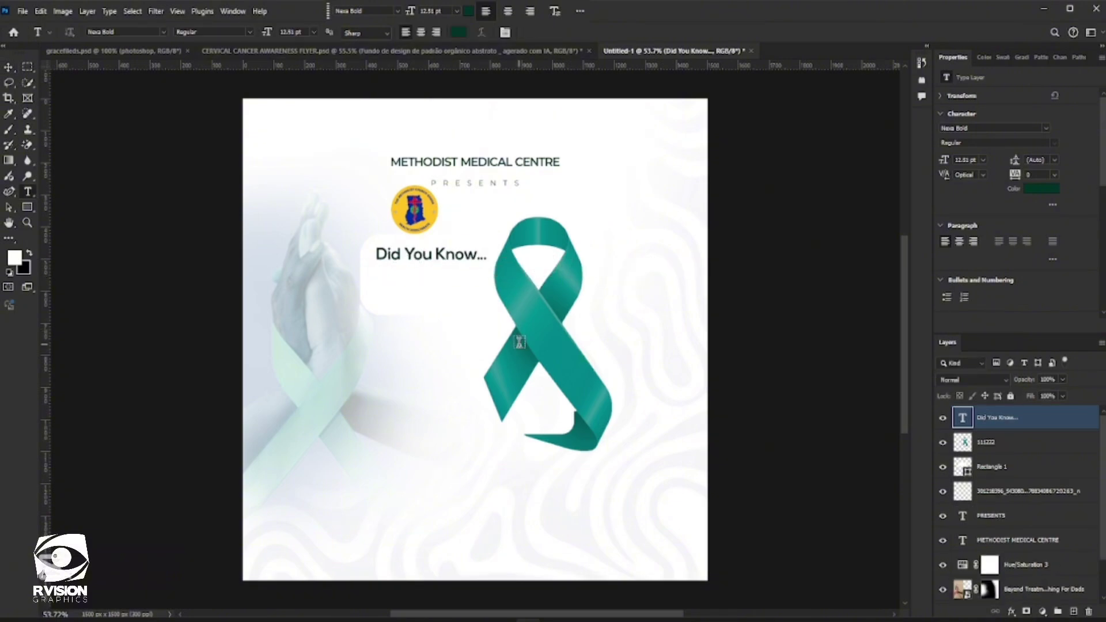
Shift Did You Know... slightly right and up, and paste the copied sentence beneath it as a new 8 pt text layer.
left_click_drag(486, 355, 494, 352)
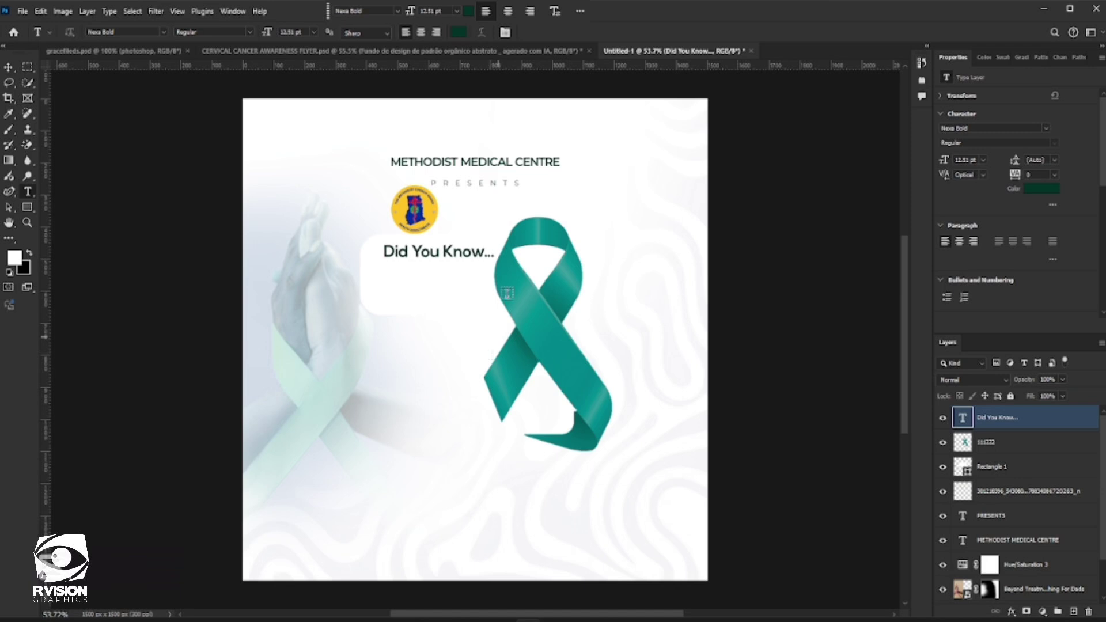
left_click(443, 324)
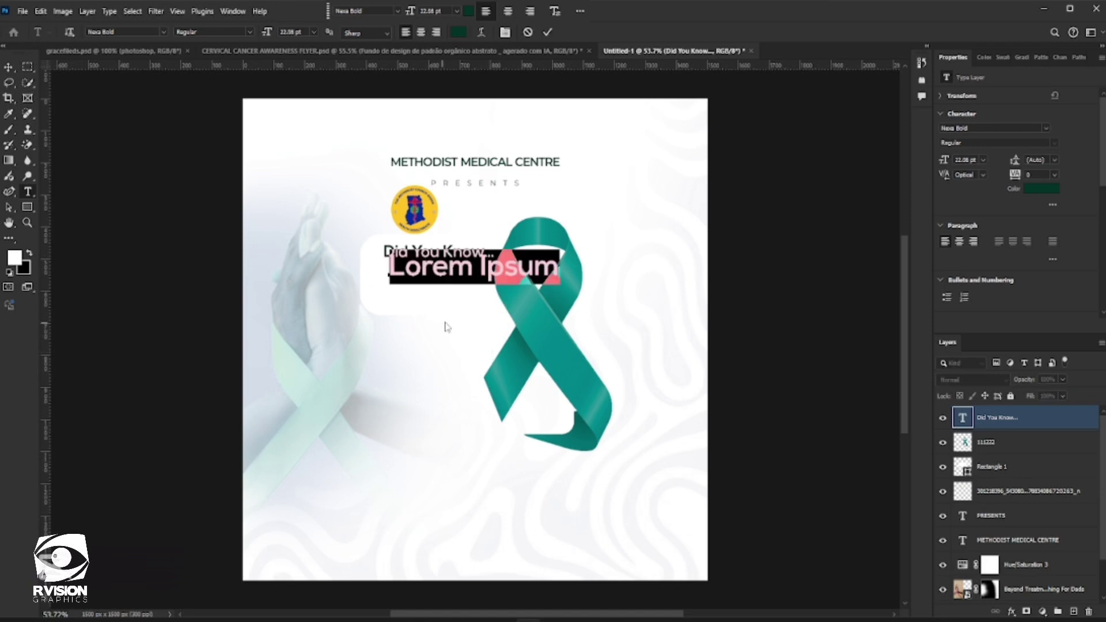
left_click(486, 297)
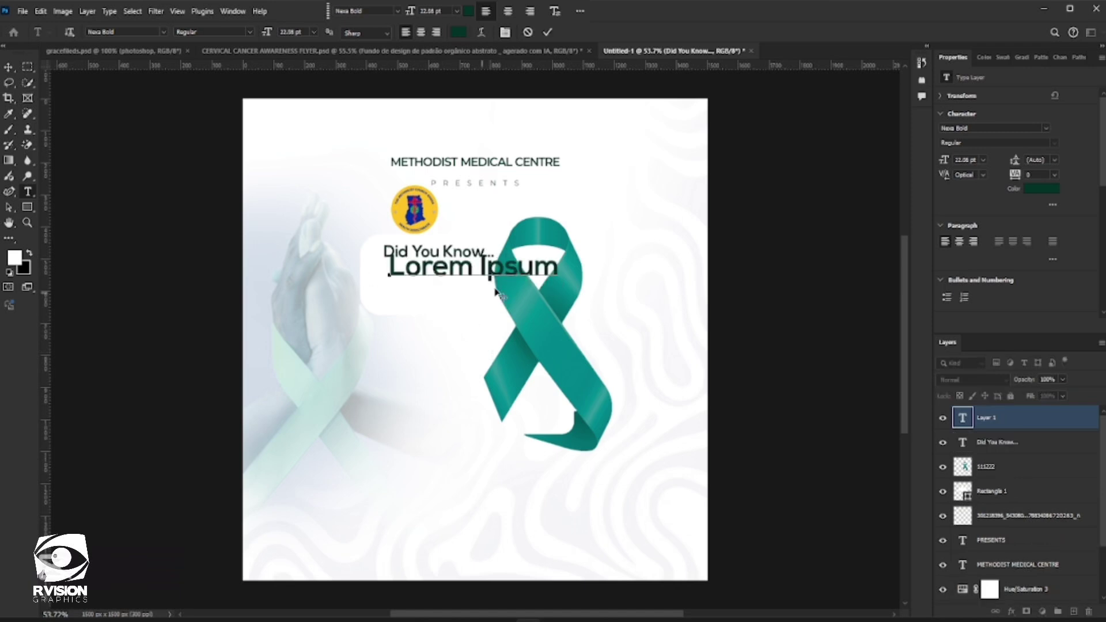
key("ctrl+v")
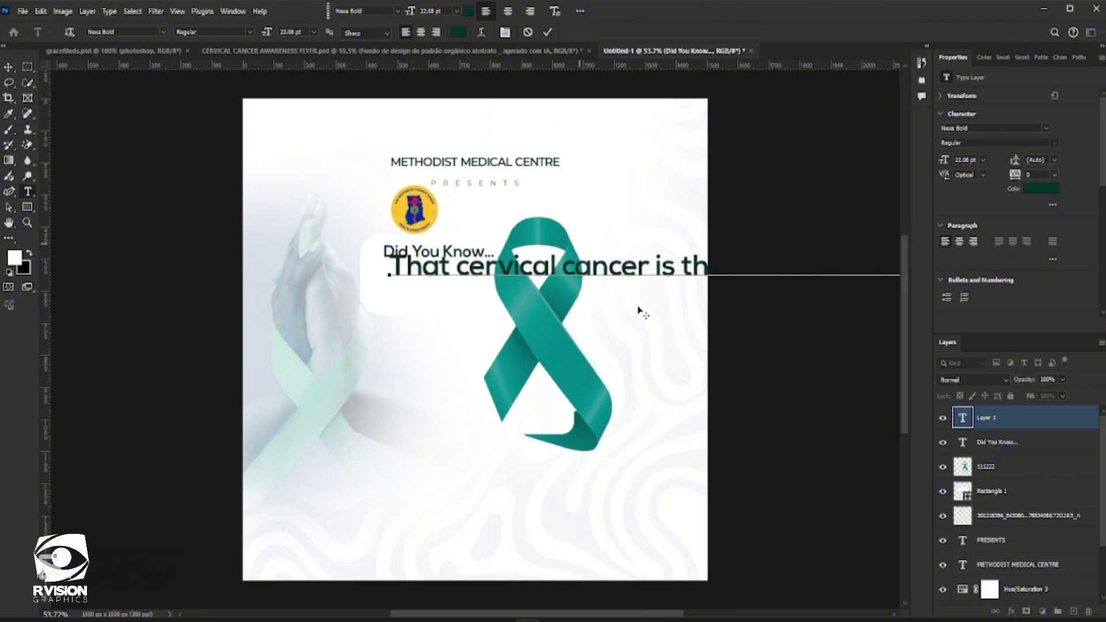
left_click(548, 32)
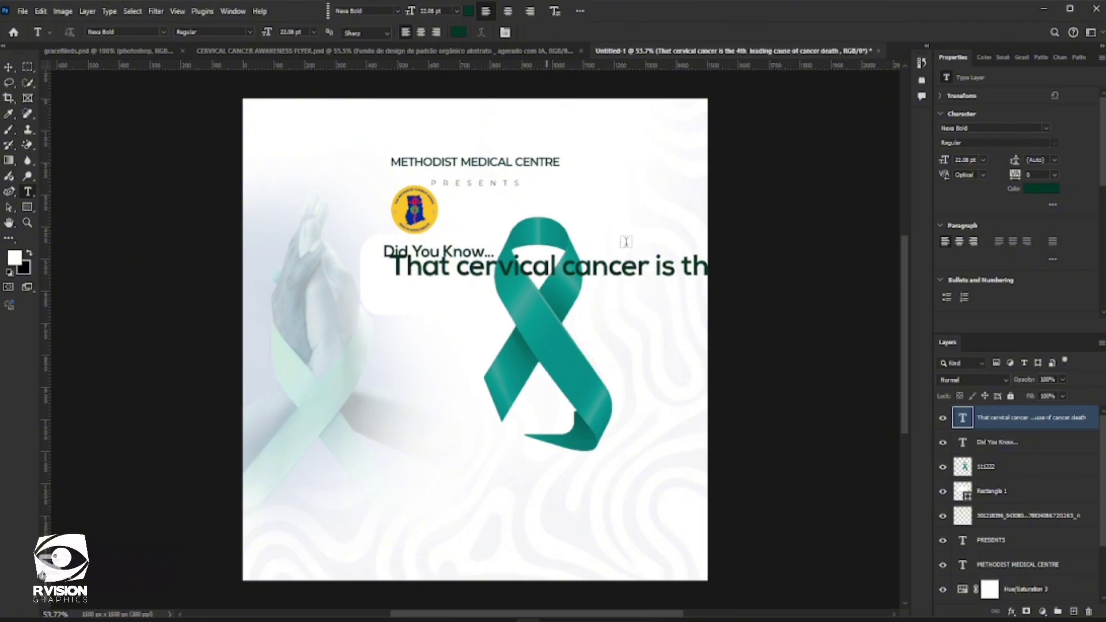
left_click_drag(945, 161, 934, 161)
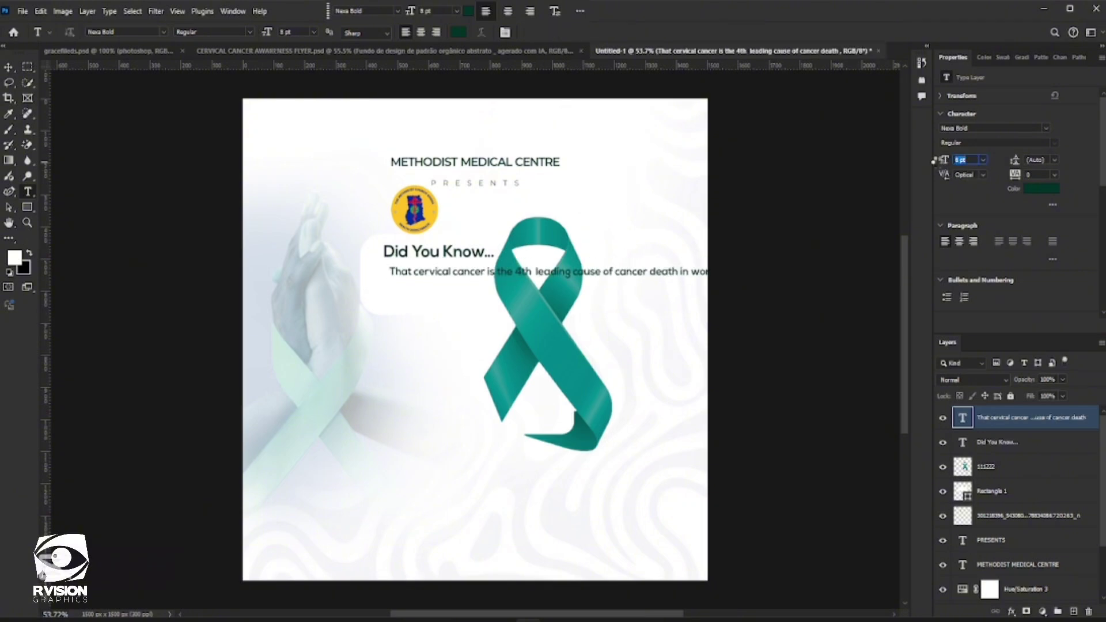
left_click(9, 67)
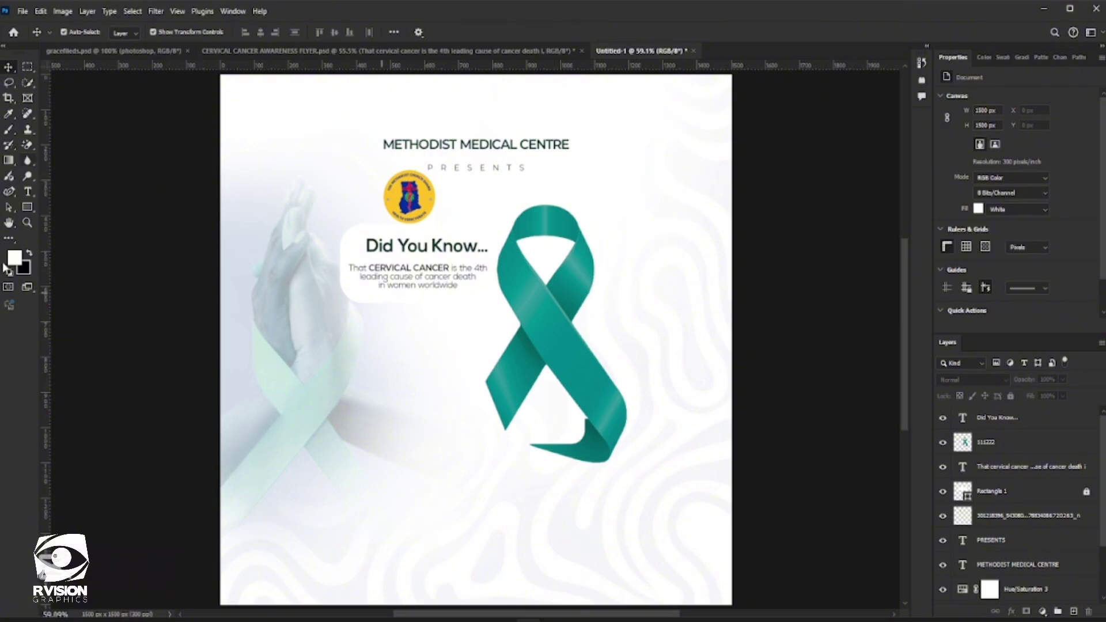
Draw a horizontal line about 267 px wide and 1 px thick beneath Did You Know... and fill it black.
left_click(27, 207)
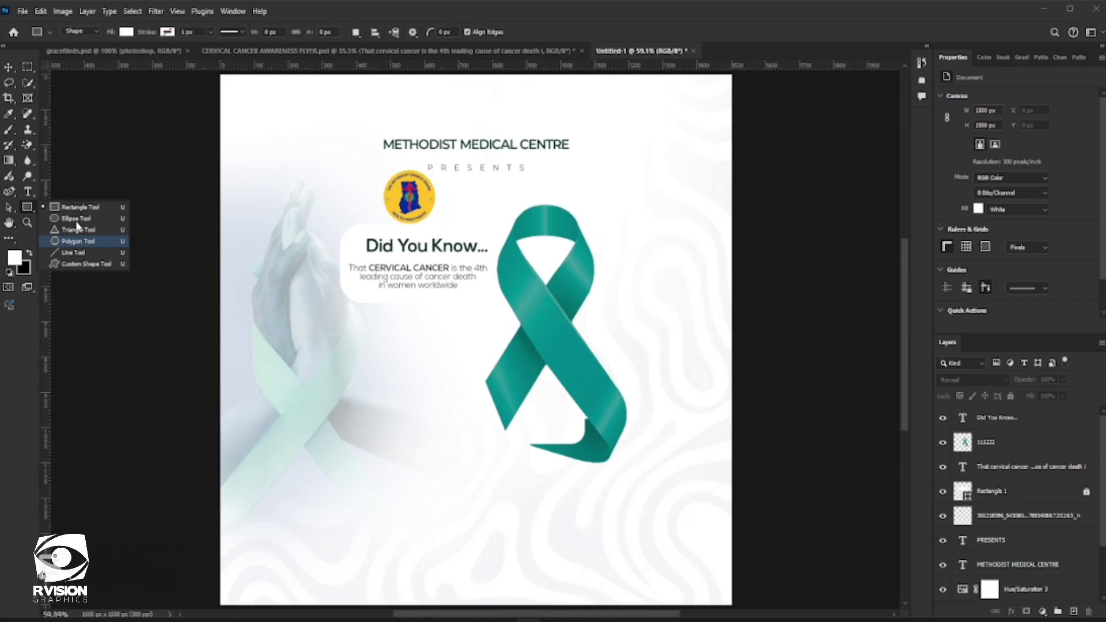
left_click(75, 253)
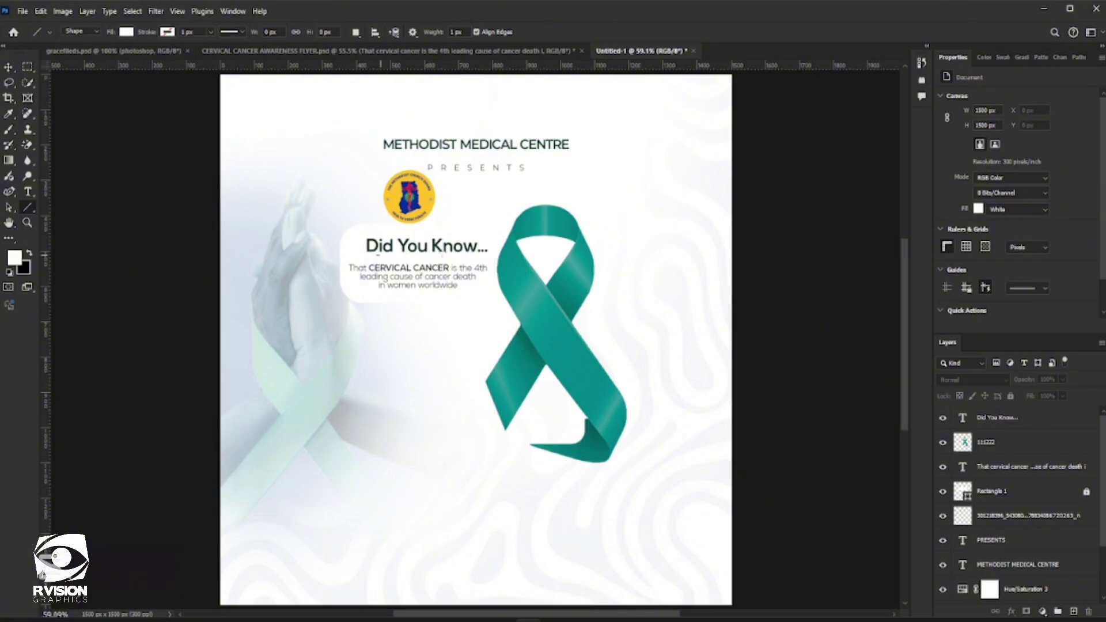
left_click_drag(466, 254, 468, 256)
left_click(352, 11)
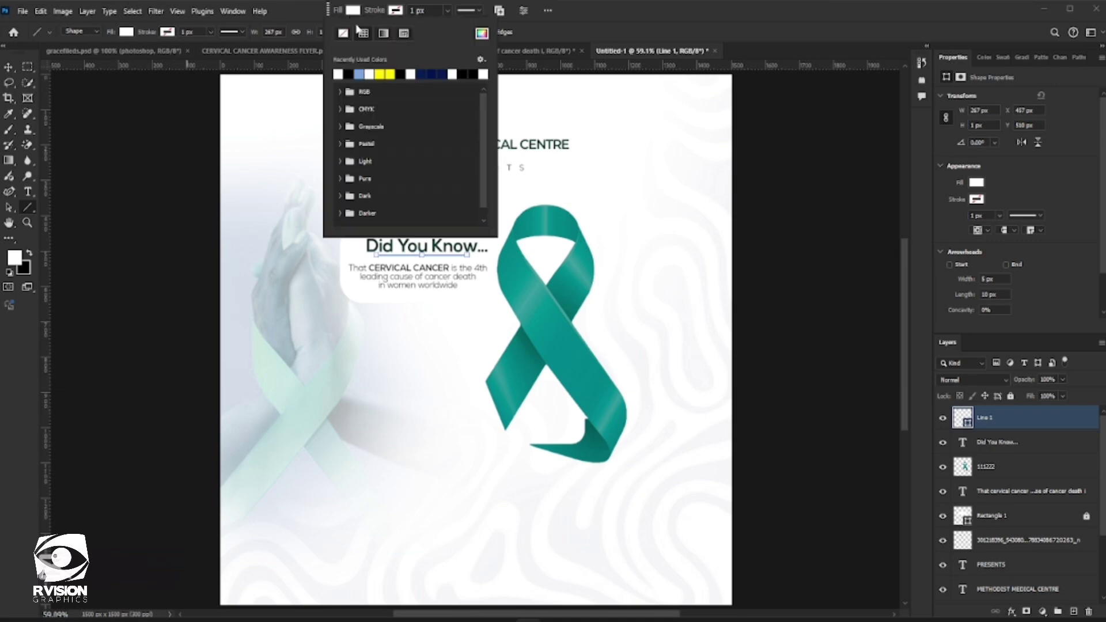
left_click(350, 74)
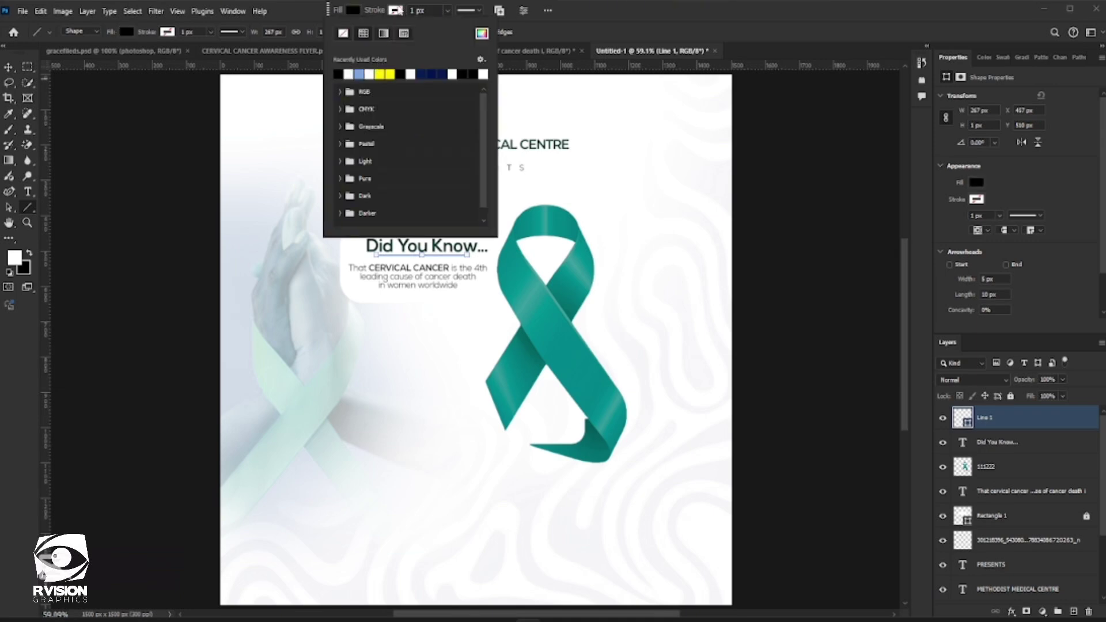
left_click(612, 11)
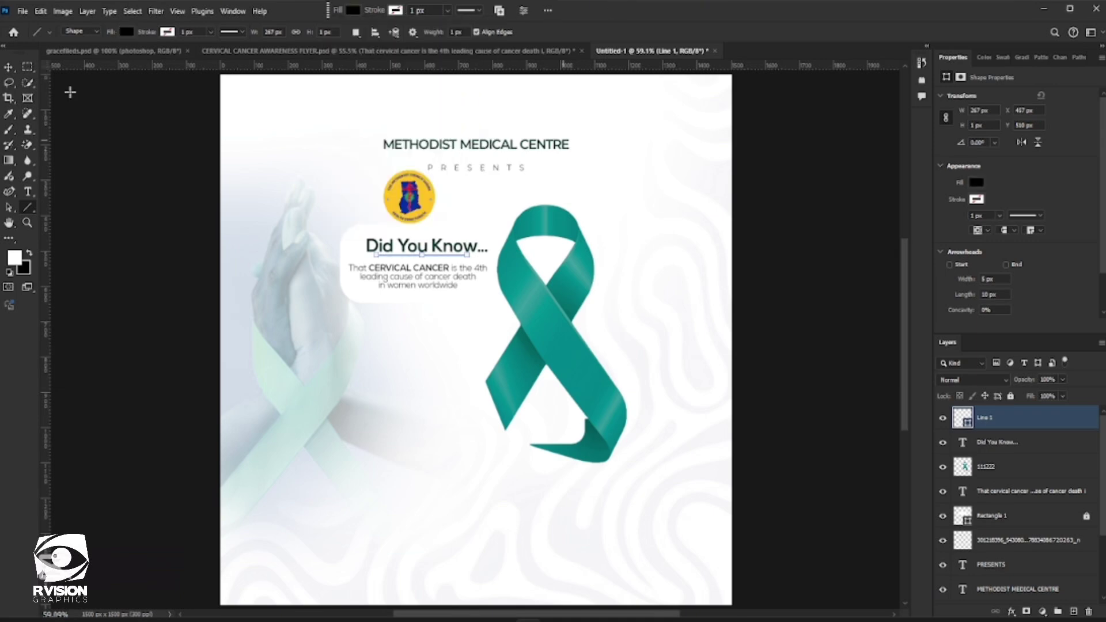
key("v")
left_click(625, 348)
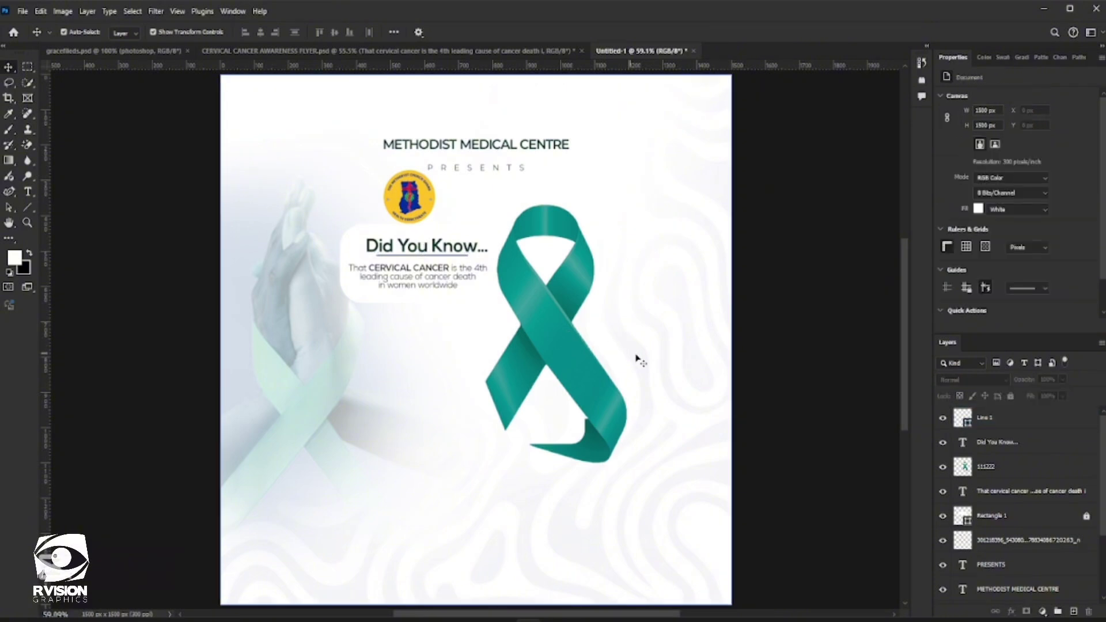
Add a new text layer reading CERVICAL, copied from the Word document, just below the white rounded box.
left_click(27, 192)
left_click(266, 320)
key("alt+Tab")
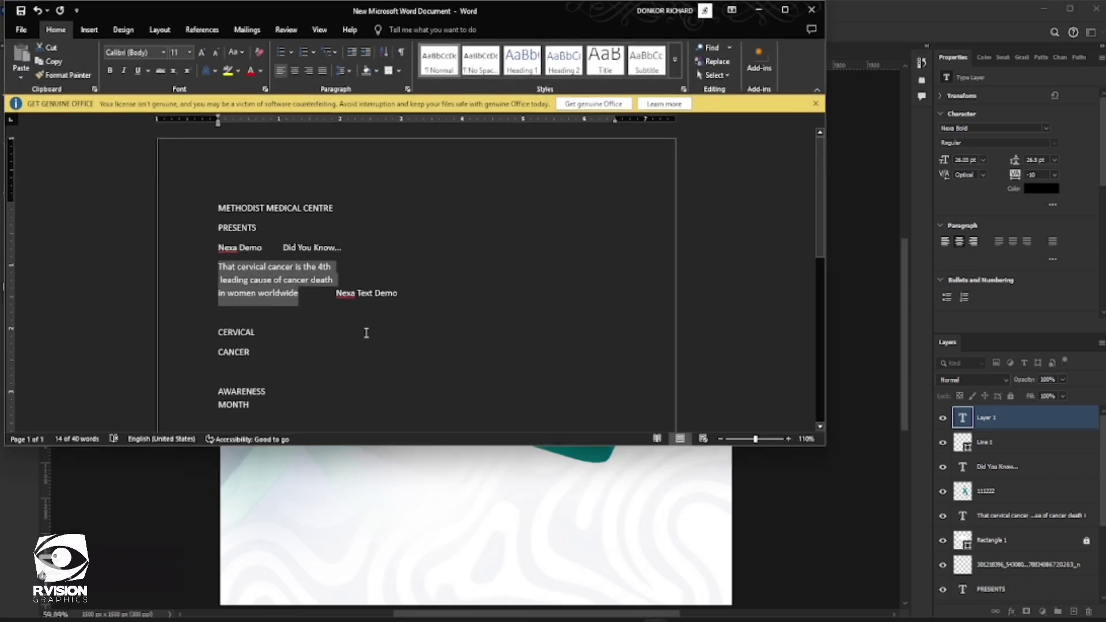
left_click_drag(217, 337, 262, 337)
key("ctrl+c")
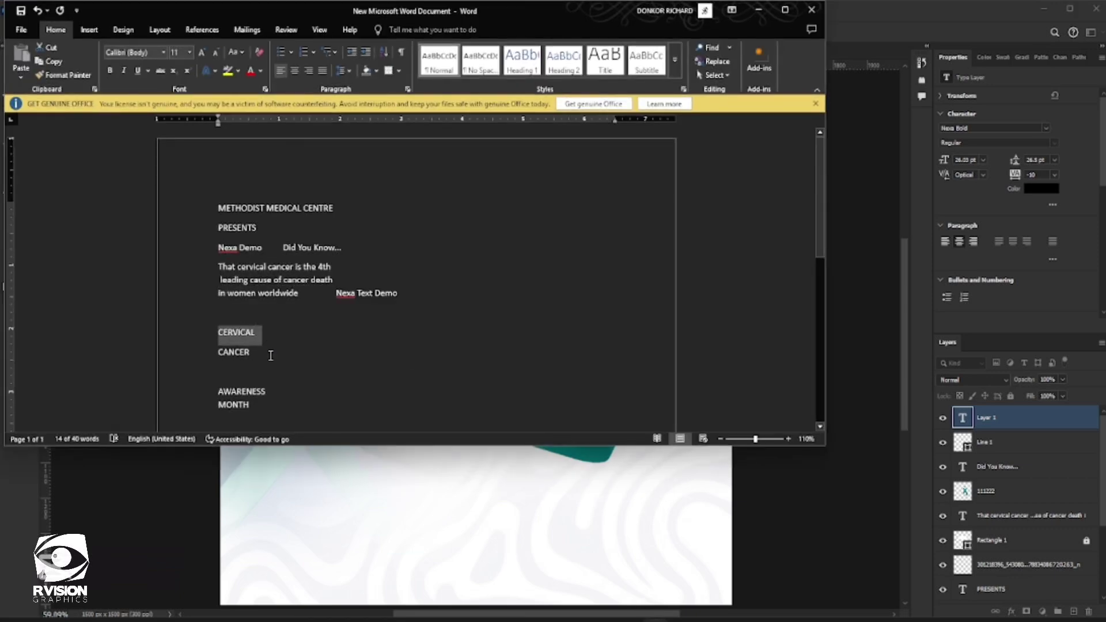
key("alt+Tab")
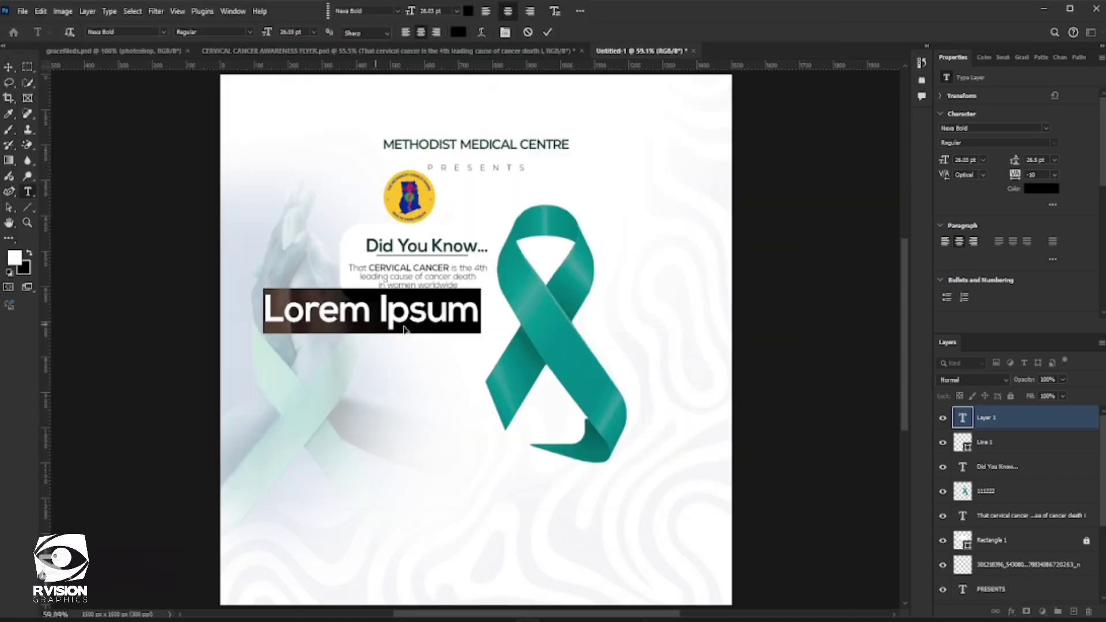
left_click(464, 314)
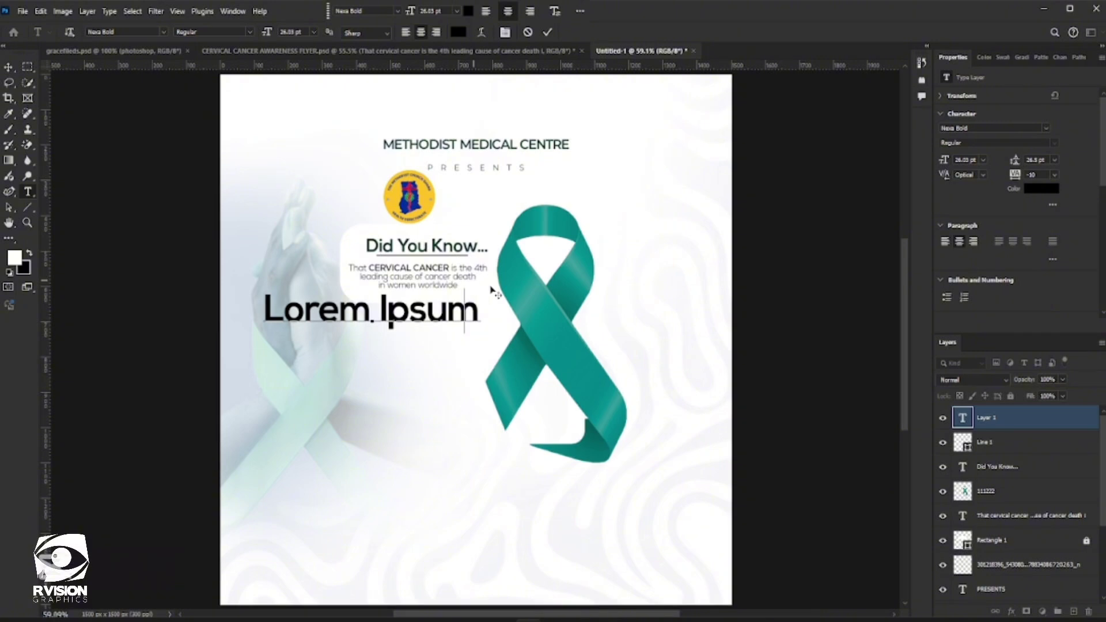
key("ctrl+a")
key("ctrl+v")
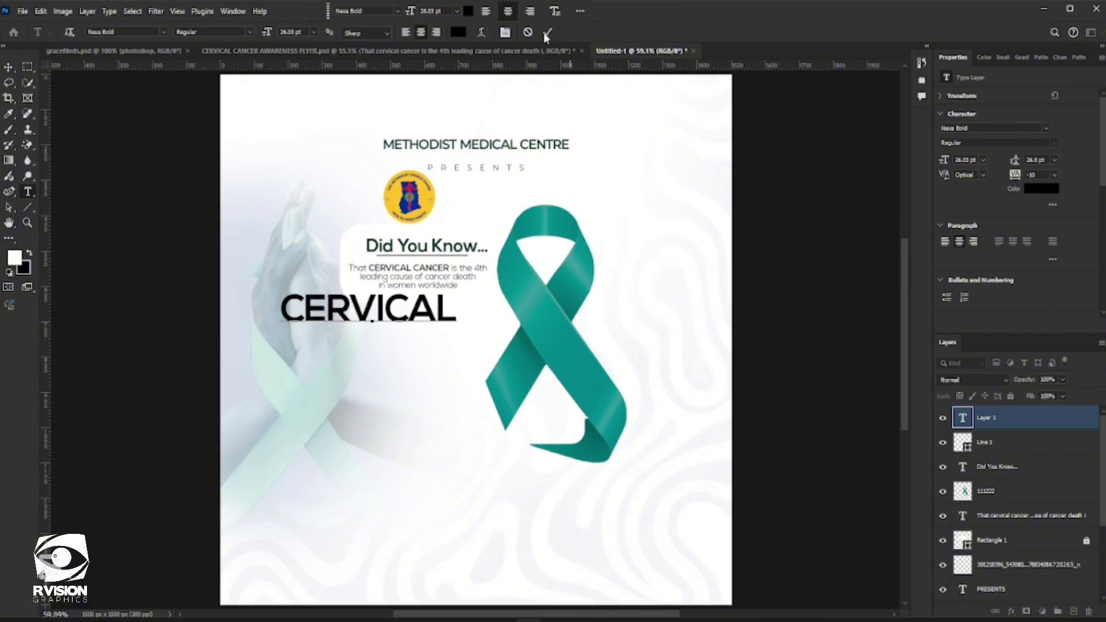
left_click(415, 350)
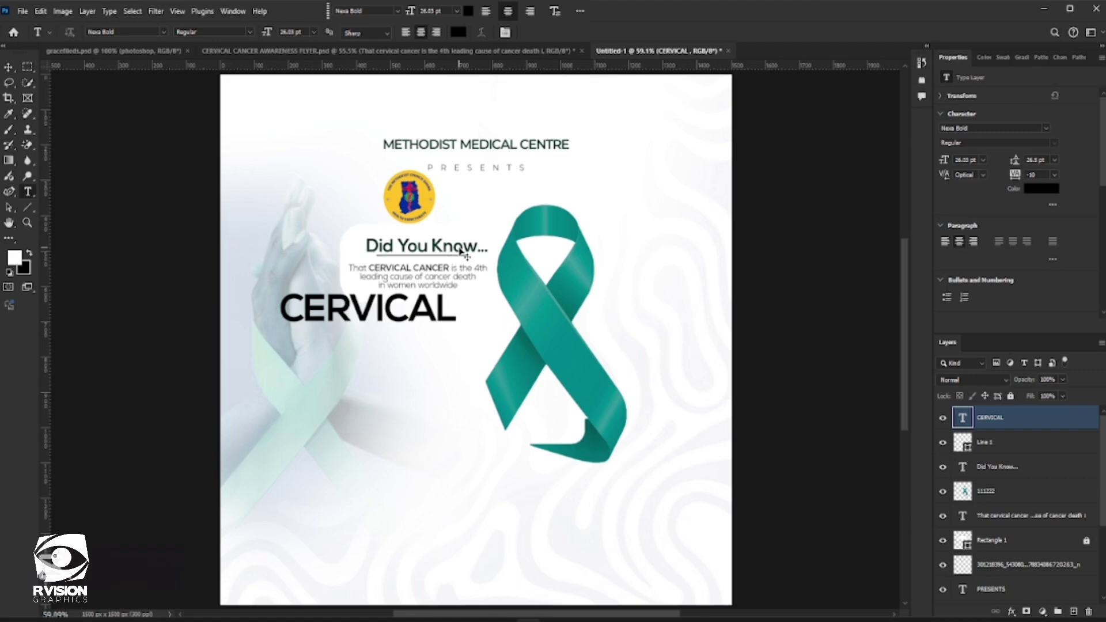
Duplicate the CERVICAL text layer and place the copy directly below the original.
key("ctrl+j")
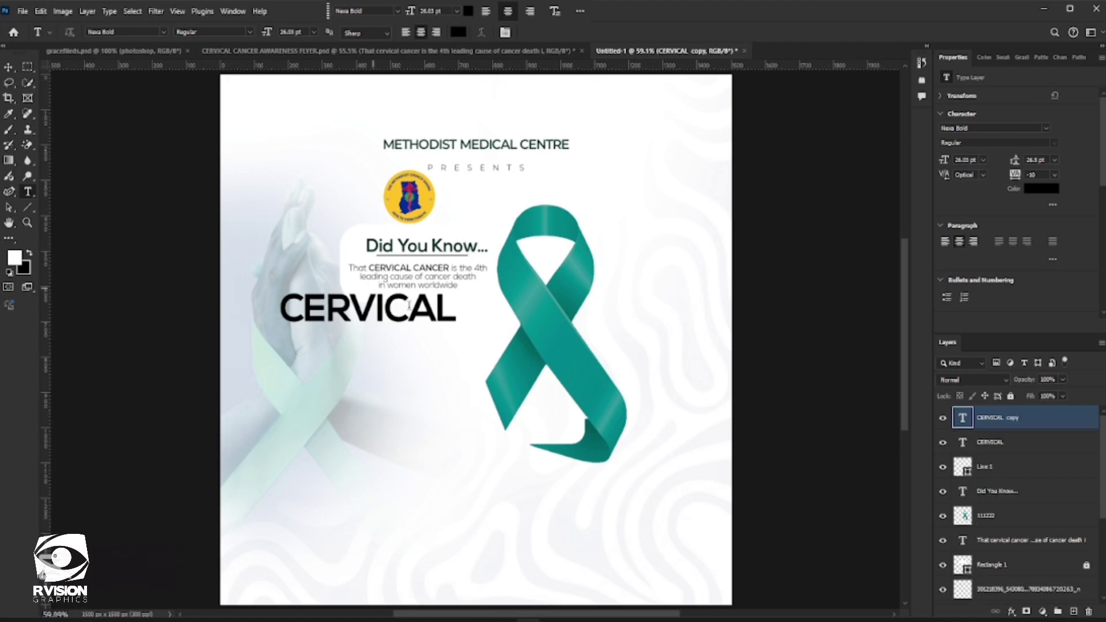
left_click(7, 67)
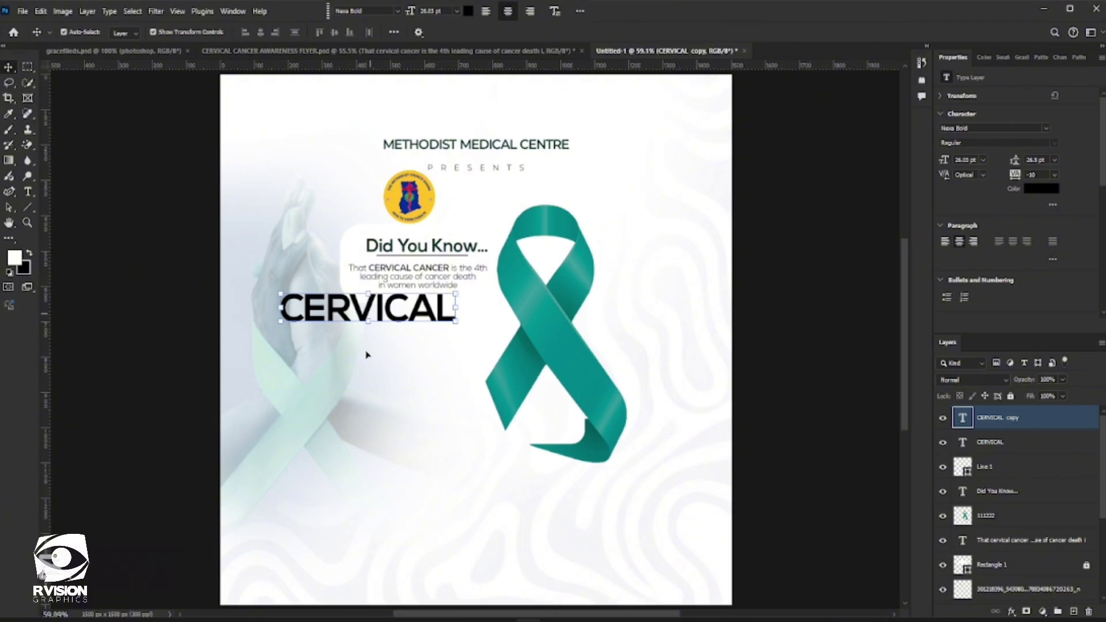
left_click_drag(370, 314, 364, 358)
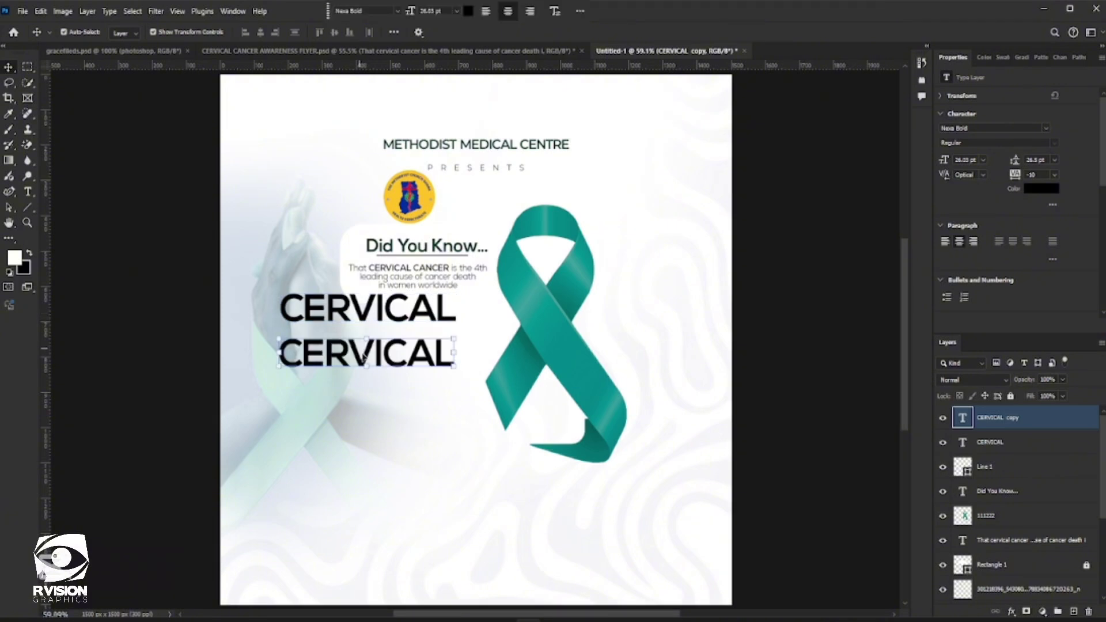
Replace the lower CERVICAL copy's text with CANCER, copied from the Word document.
double_click(364, 357)
left_click(653, 620)
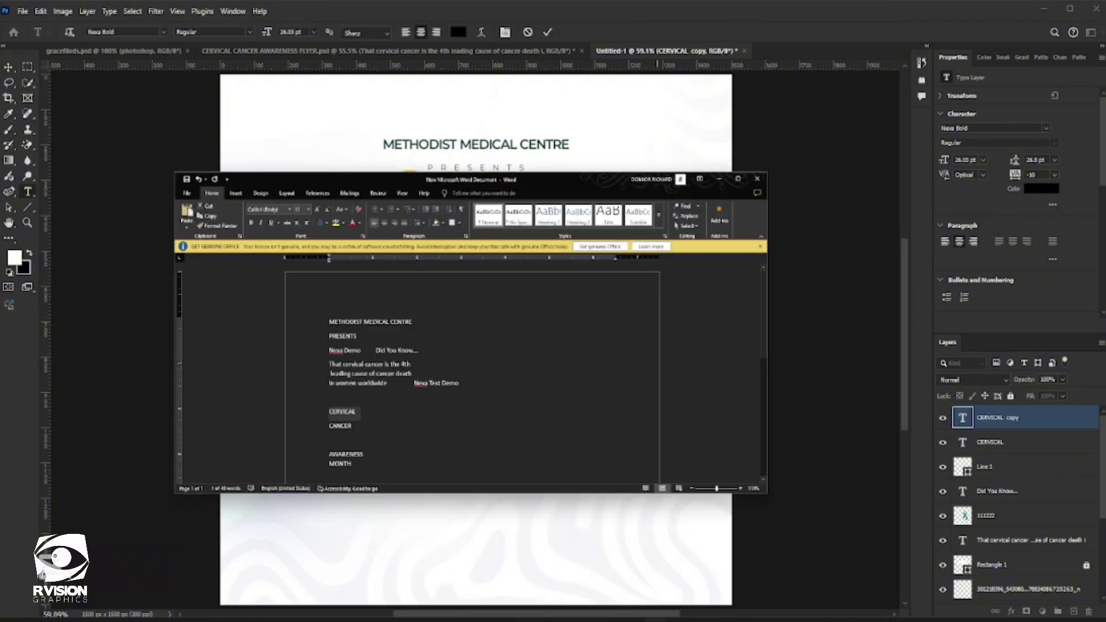
double_click(224, 350)
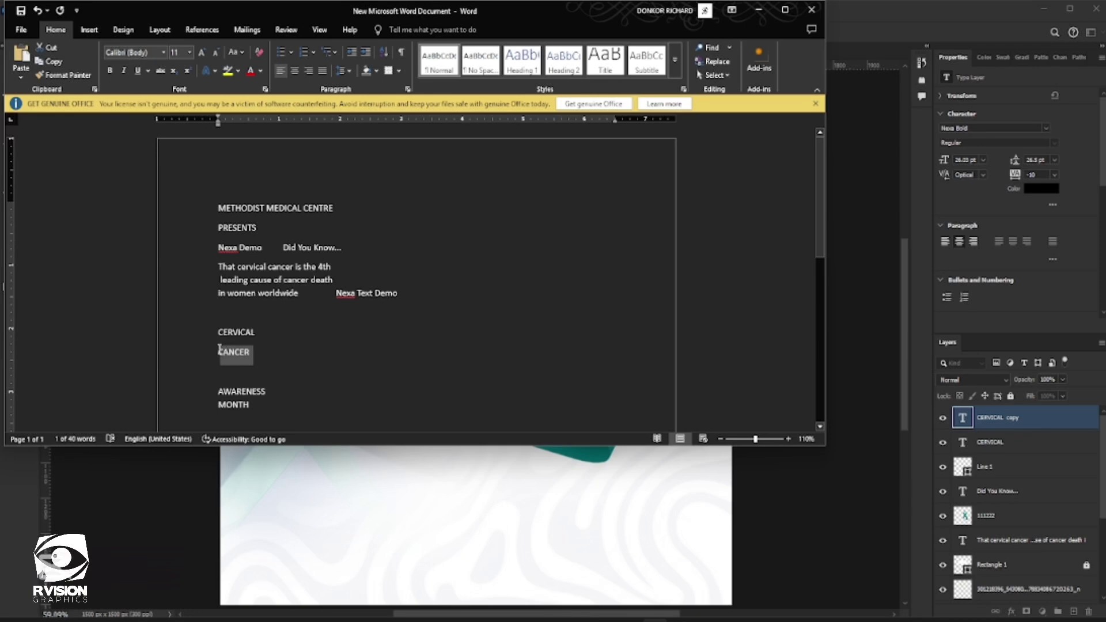
left_click(757, 10)
left_click(420, 353)
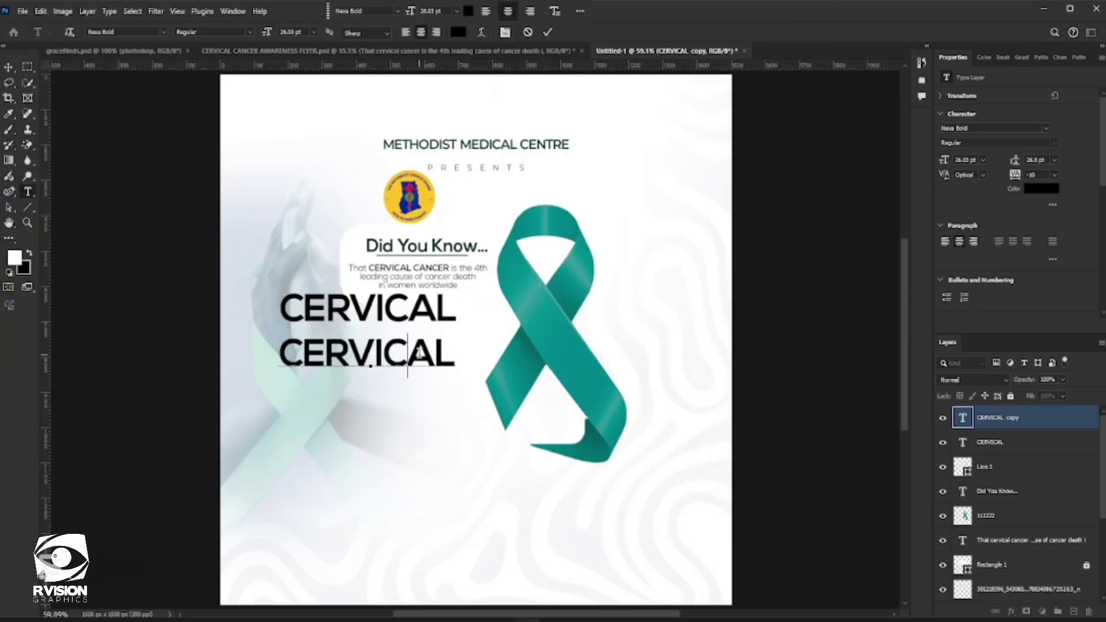
double_click(421, 355)
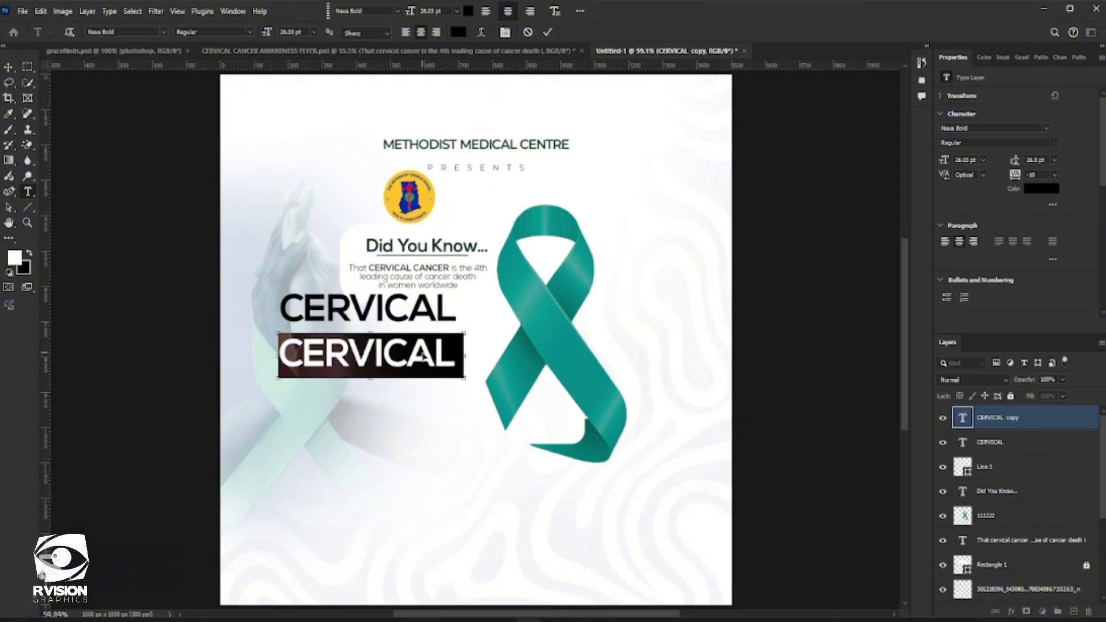
type("CANCER")
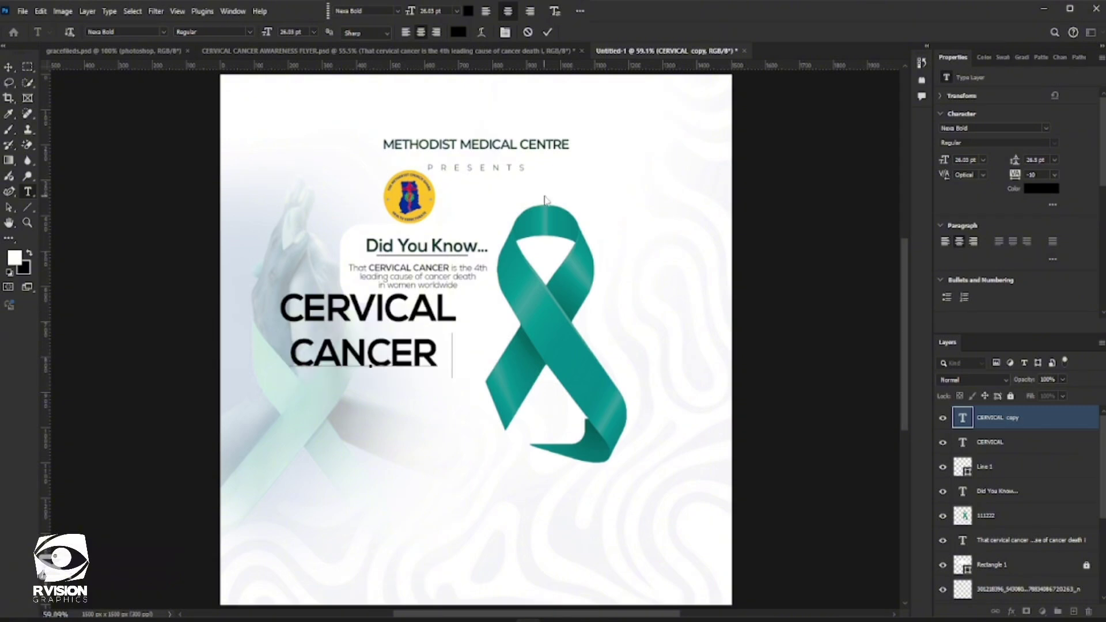
left_click(551, 33)
Position the CERVICAL and CANCER headline beneath the white rounded box and set CERVICAL in Montserrat Light.
key("v")
left_click_drag(401, 352, 445, 344)
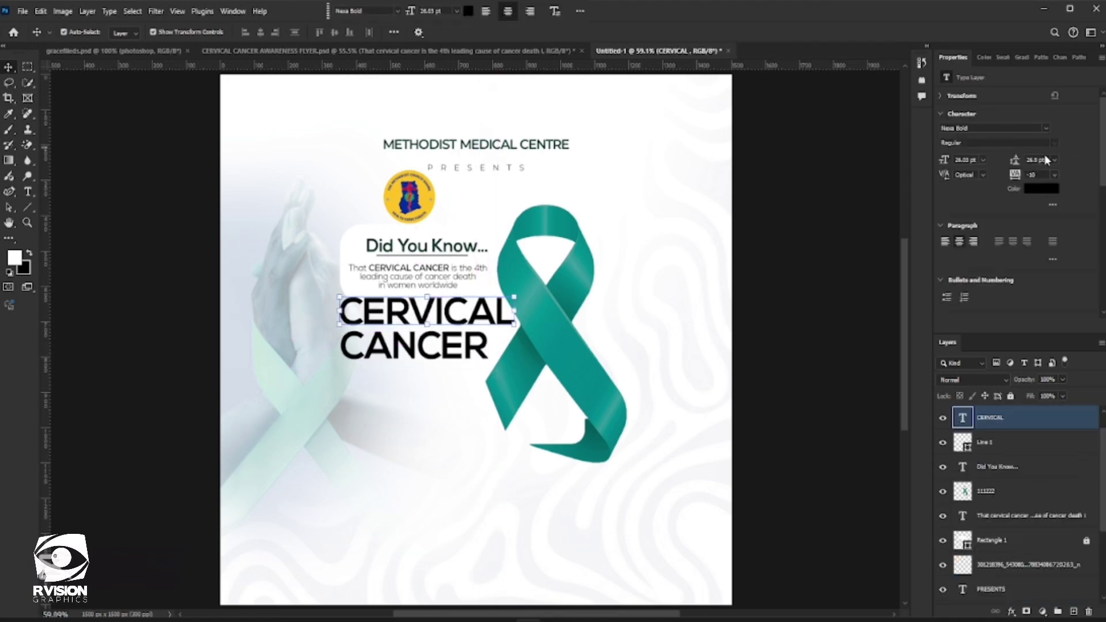
left_click(1047, 129)
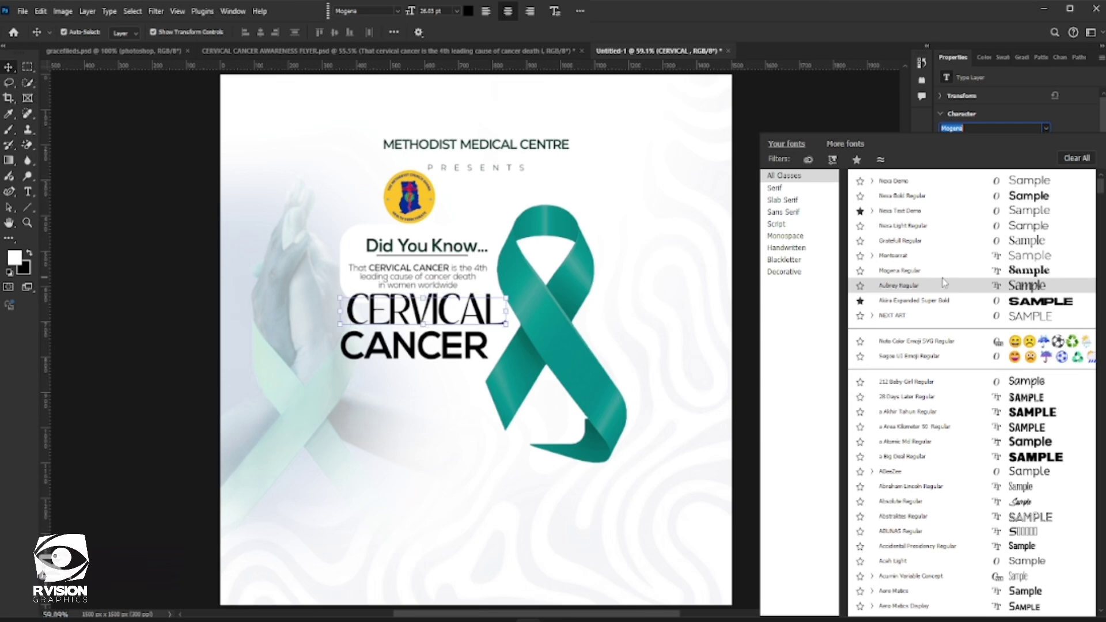
type("mont")
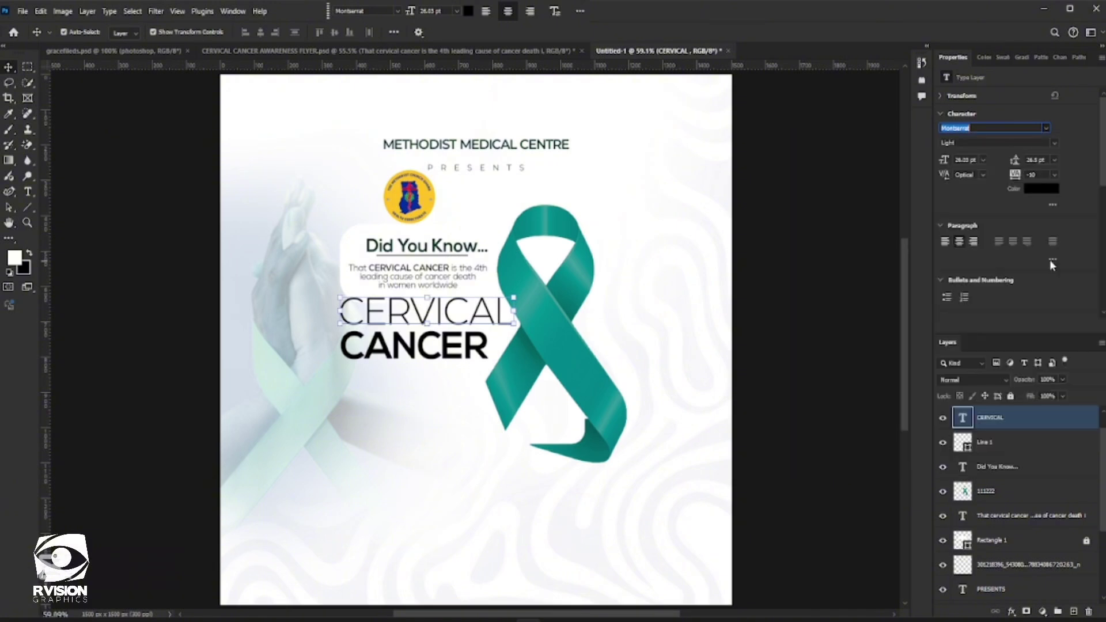
left_click(1050, 263)
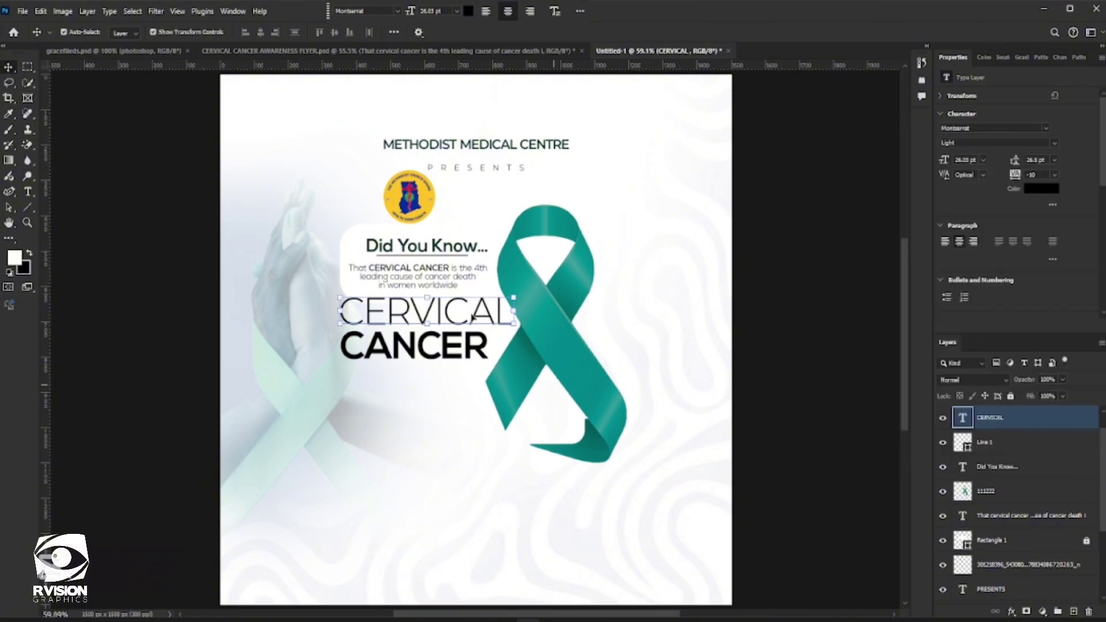
Scale the CERVICAL text down to about 94% and line up its start with CANCER.
key("ctrl+t")
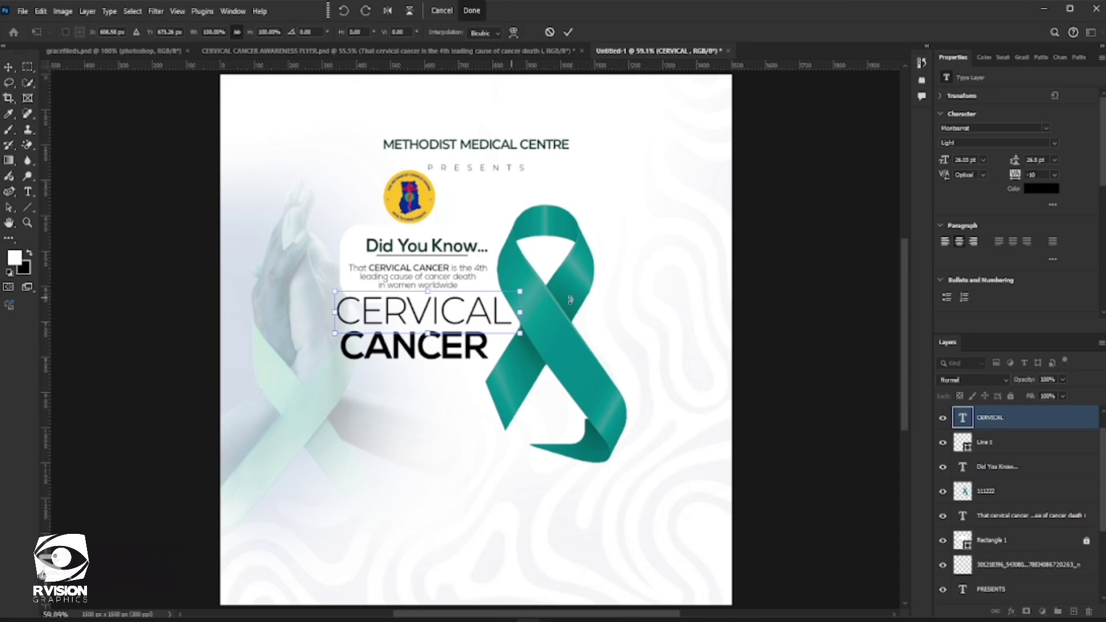
left_click_drag(523, 289, 510, 294)
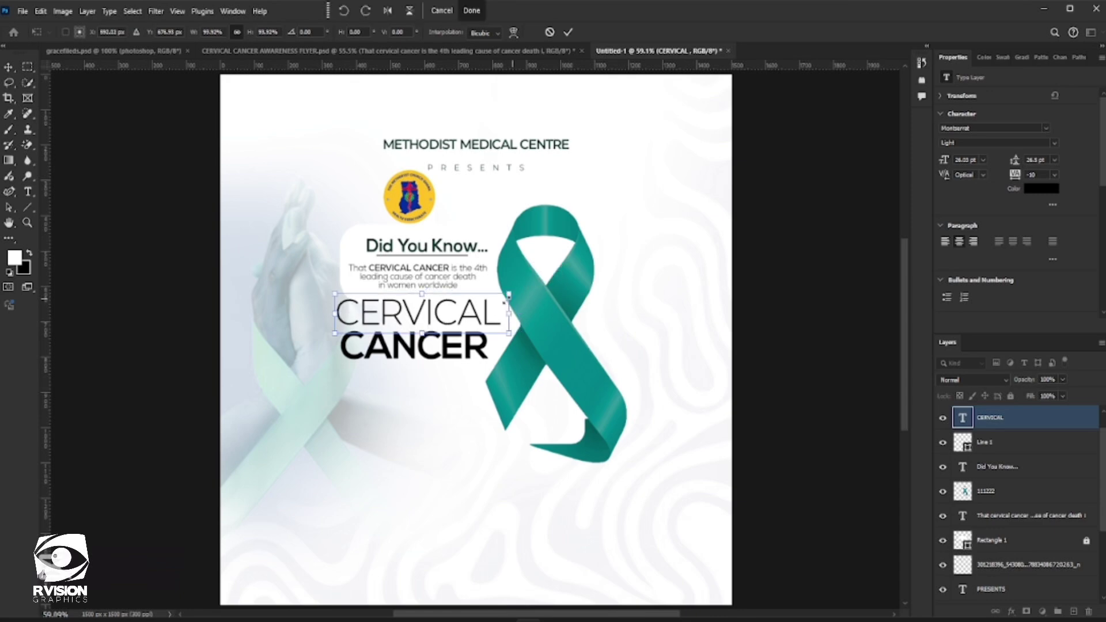
left_click_drag(424, 321, 429, 321)
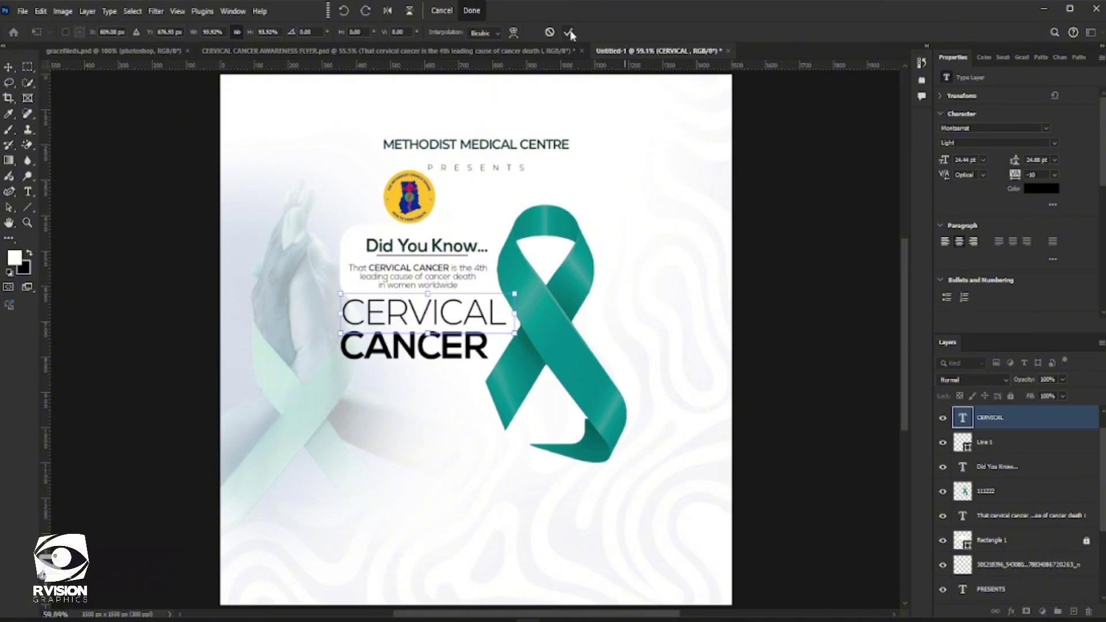
key("Return")
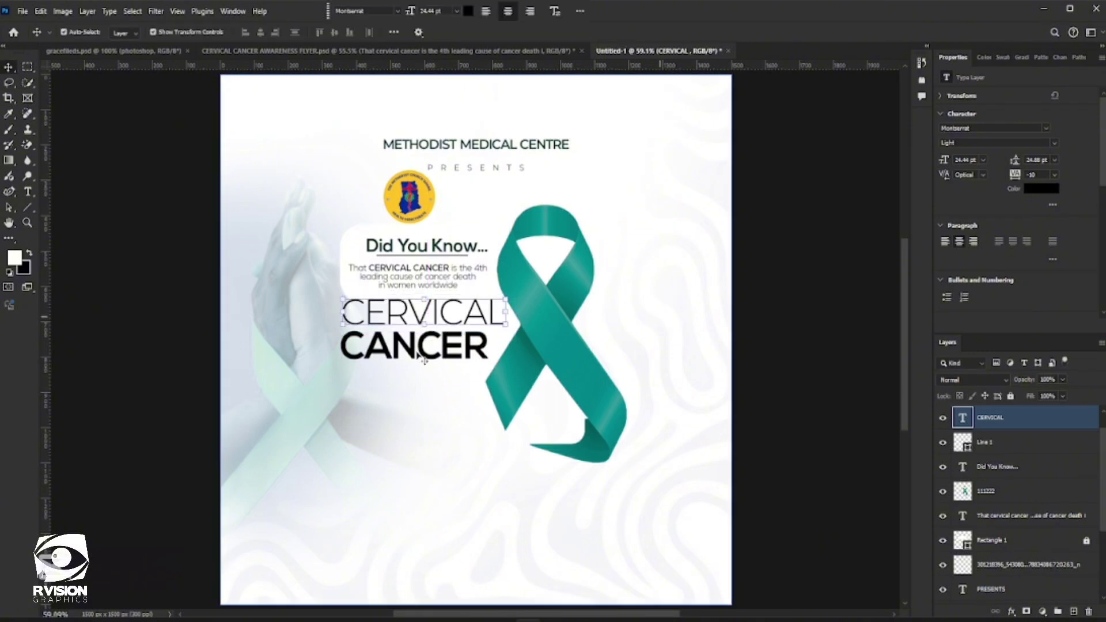
Nudge CANCER slightly and recolor it dark teal #0b3c40, based on a color sampled from the ribbon.
left_click(413, 351)
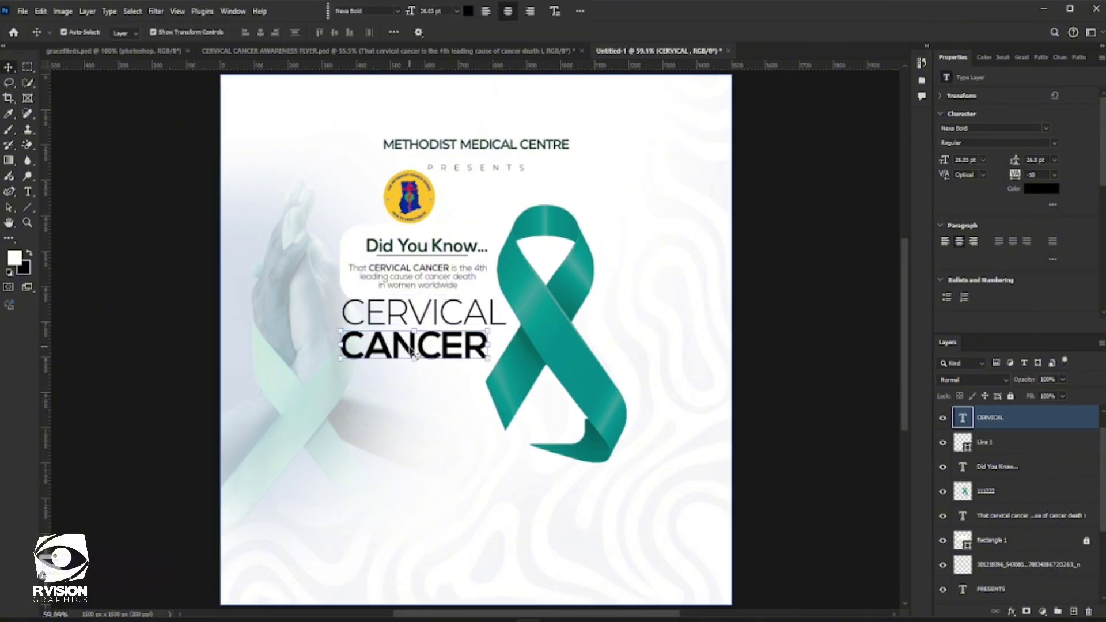
left_click_drag(411, 345, 413, 346)
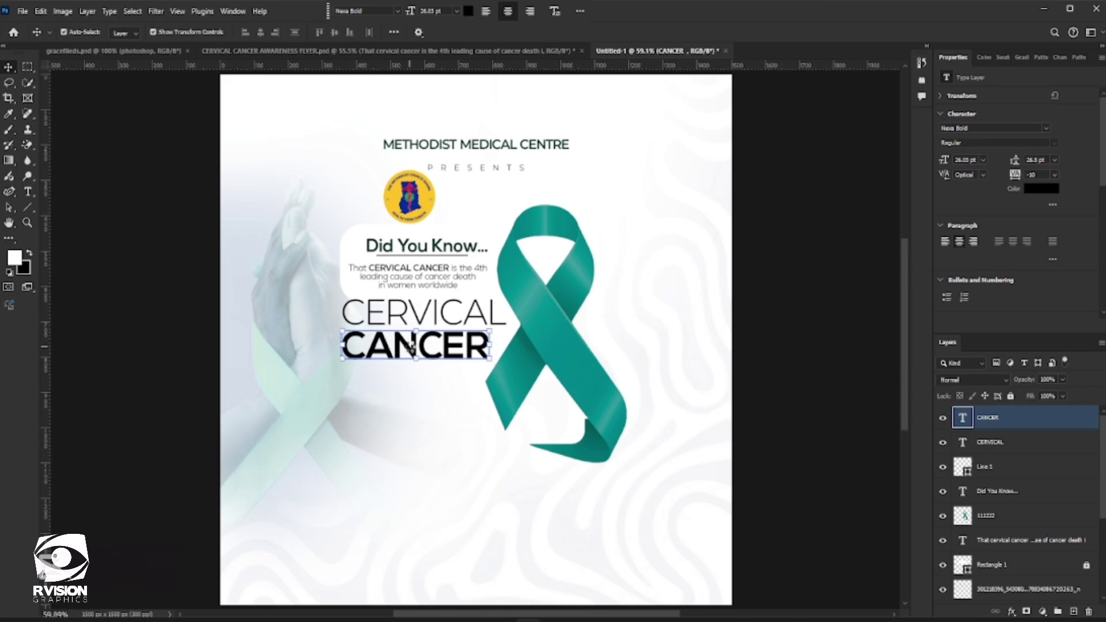
key("t")
left_click(484, 32)
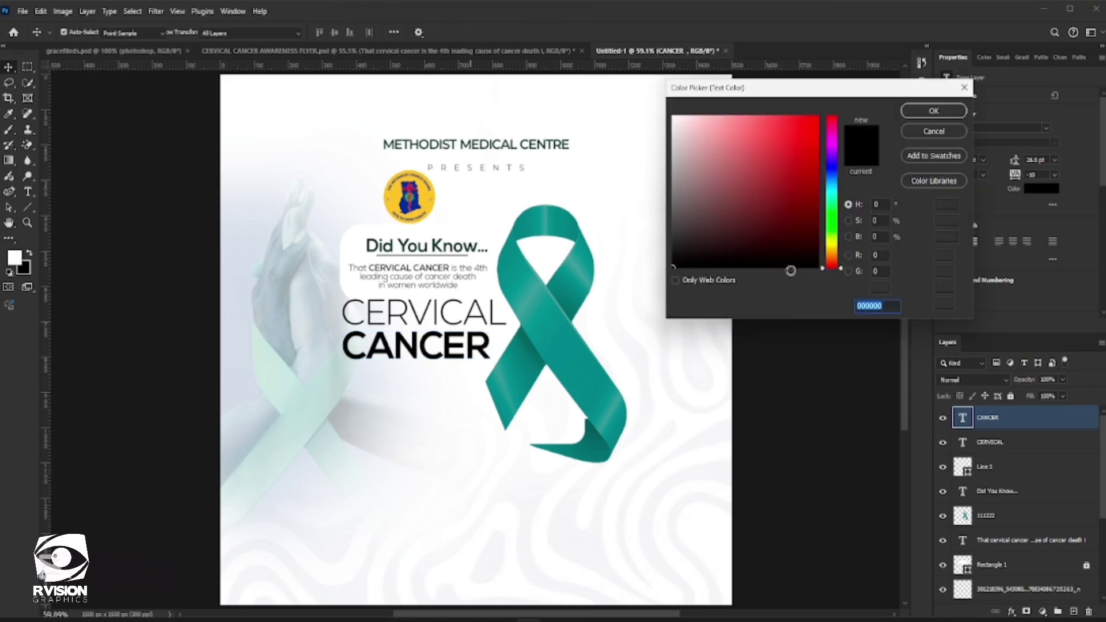
left_click(576, 377)
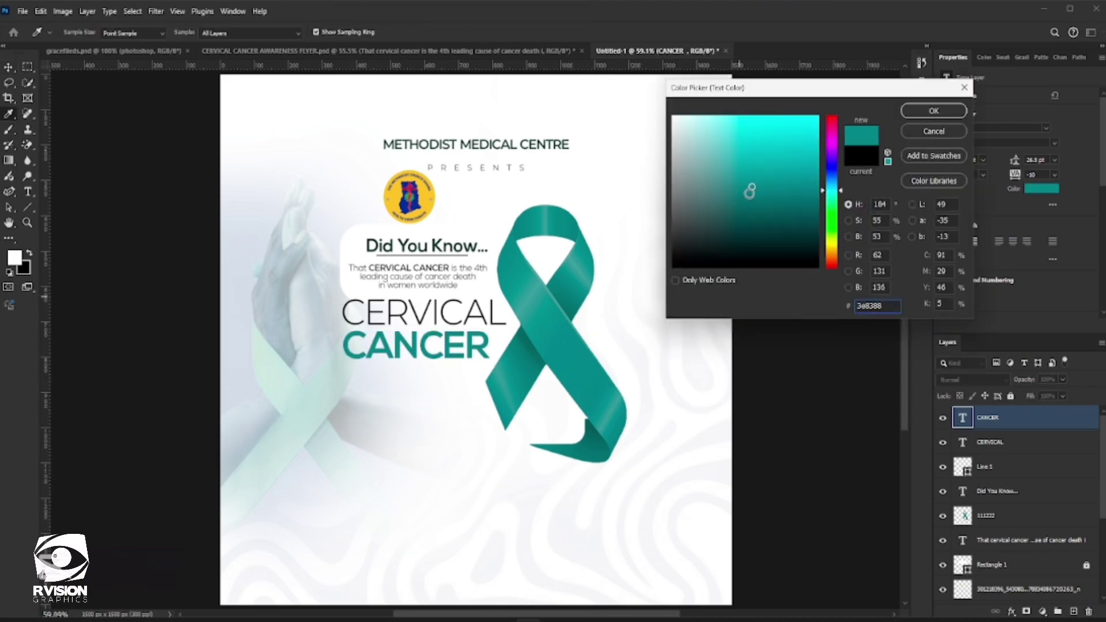
left_click_drag(749, 190, 794, 230)
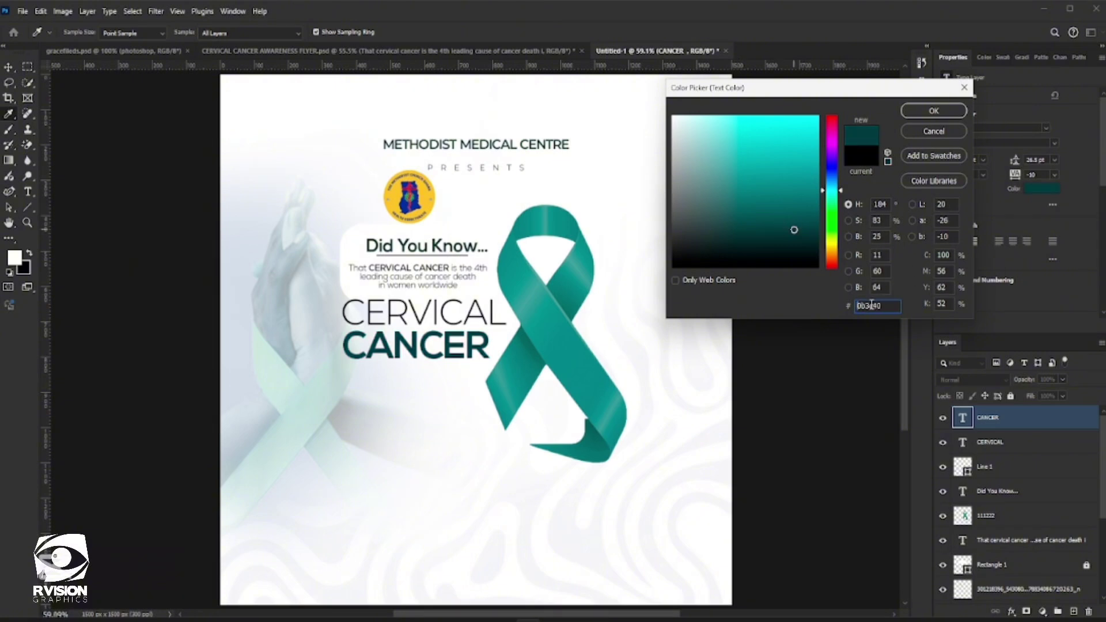
left_click(933, 111)
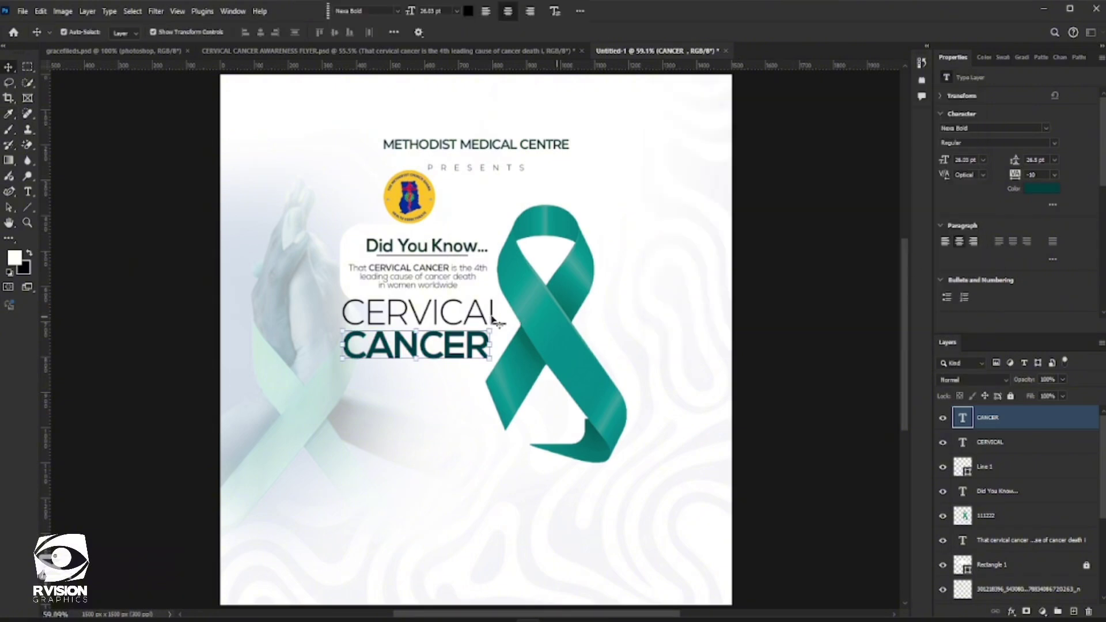
Recolor the CERVICAL text dark slate blue #314857, starting from a color sampled from the hands photo.
left_click(496, 318, "shift")
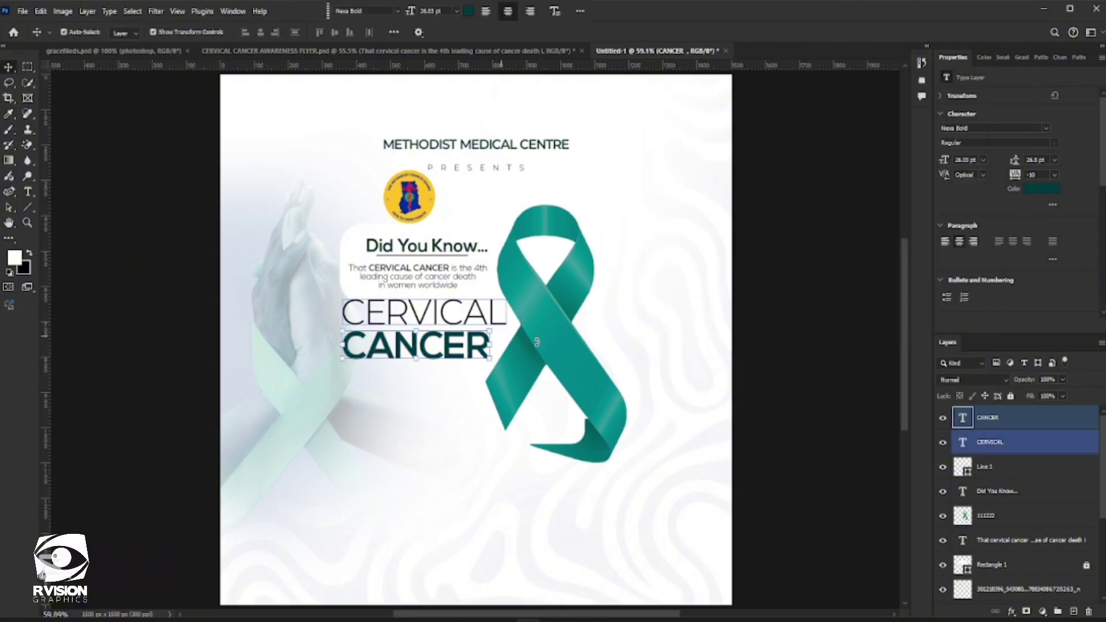
left_click(475, 315)
left_click(477, 319)
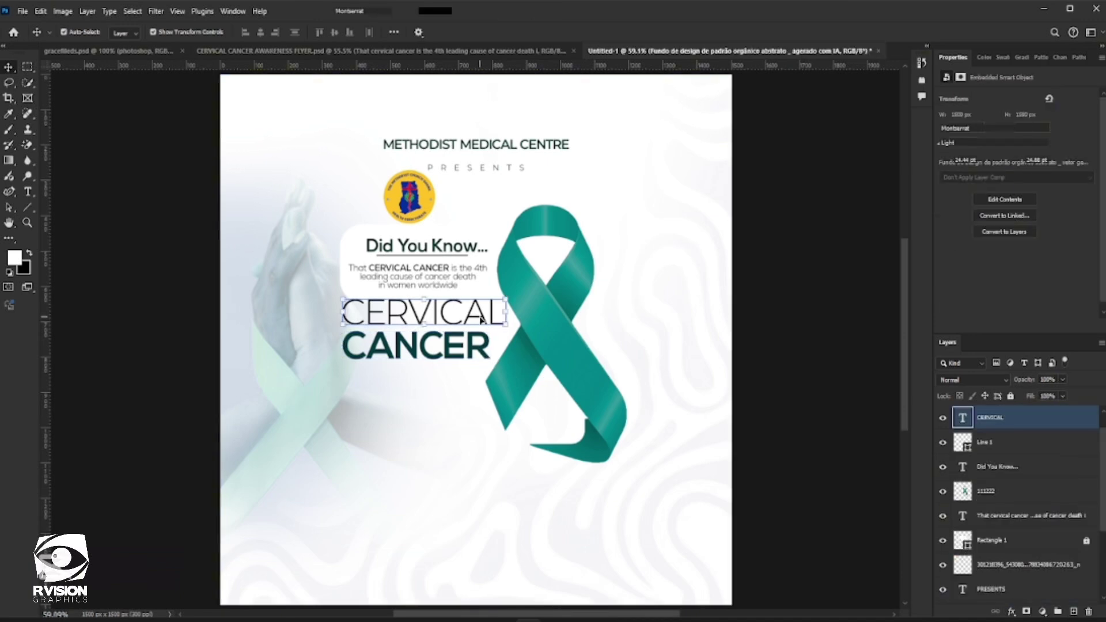
left_click(1042, 189)
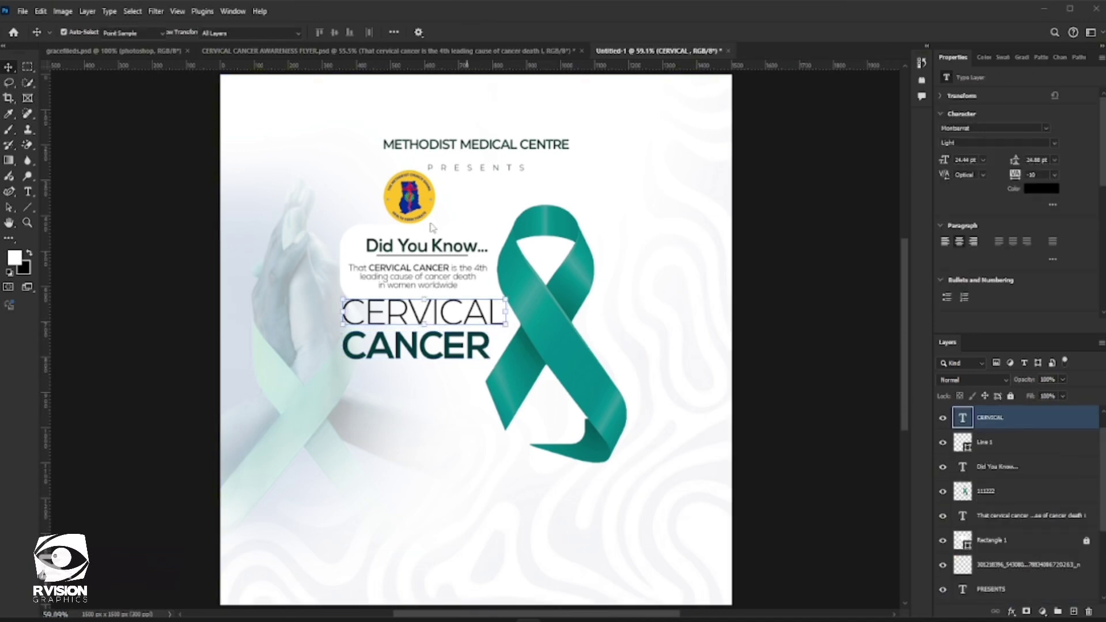
left_click(317, 307)
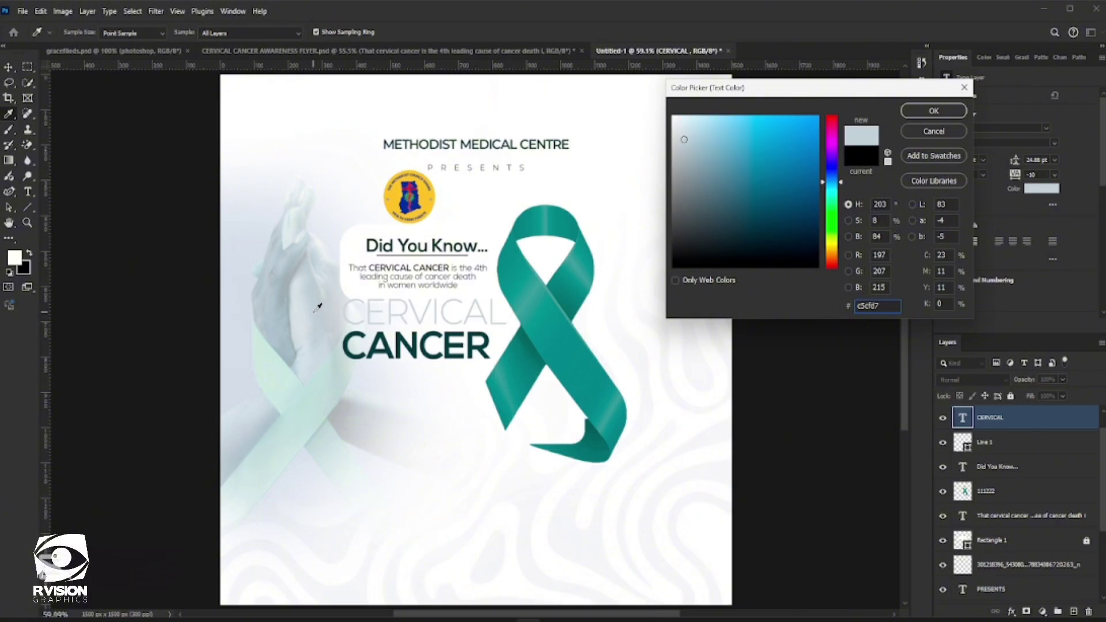
left_click(703, 169)
left_click(715, 188)
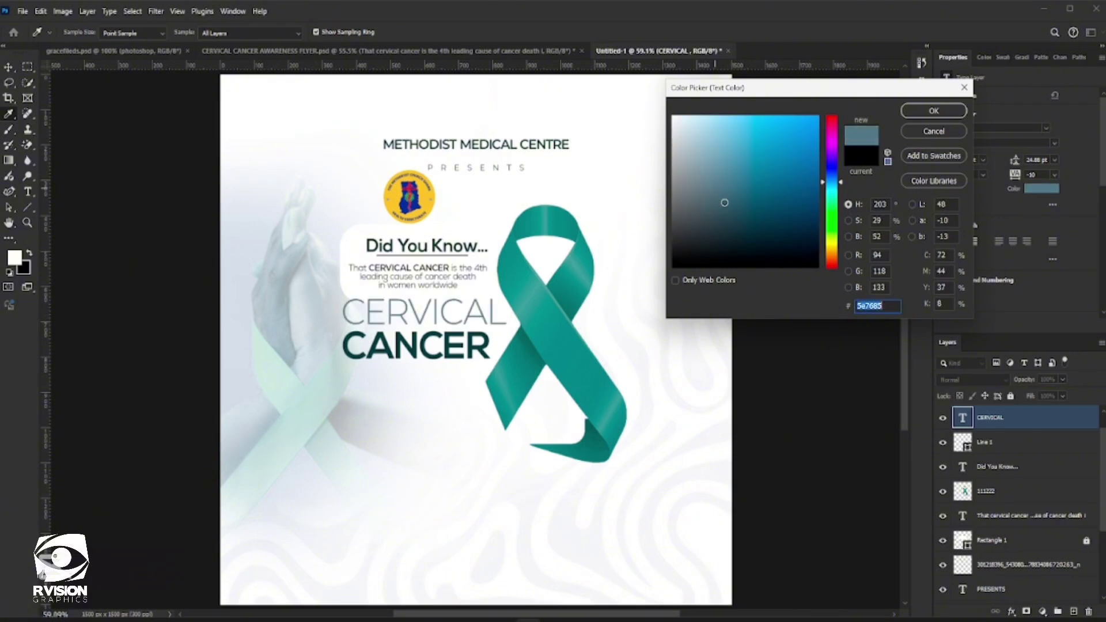
left_click(727, 205)
left_click(729, 207)
left_click(736, 216)
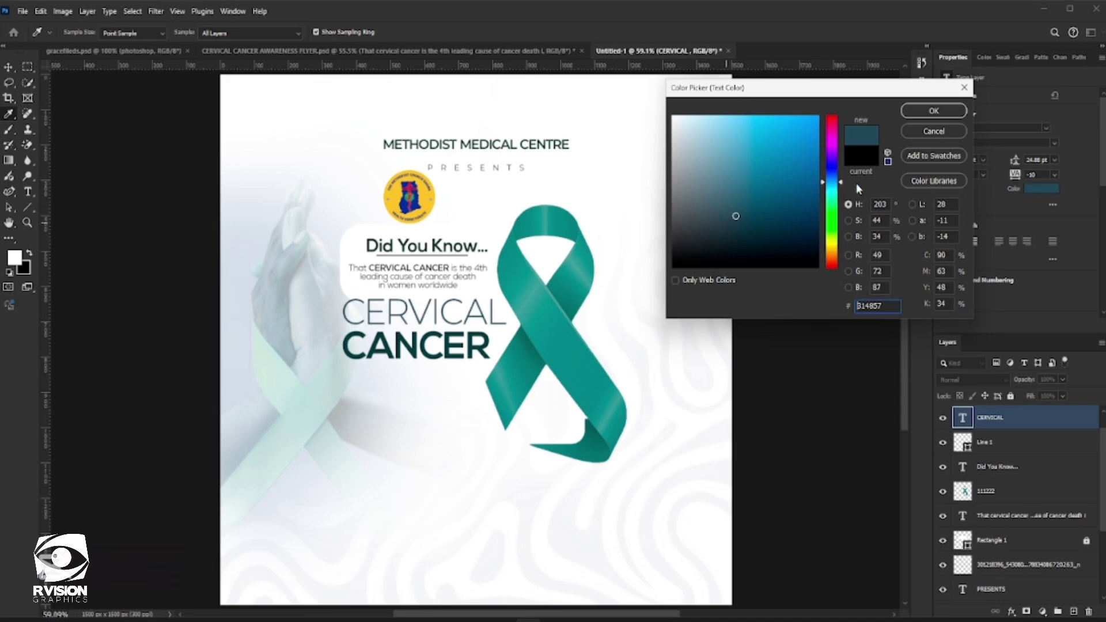
left_click(934, 111)
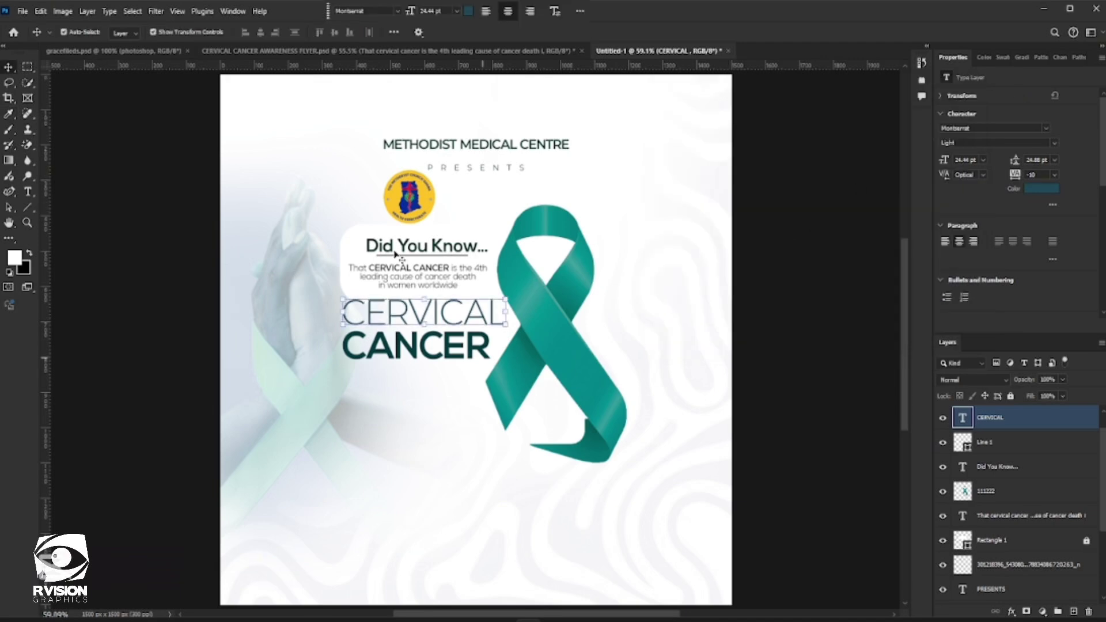
Place the SHAPE image as an embedded object on the flyer at its default size.
left_click(554, 368, "shift")
left_click(22, 11)
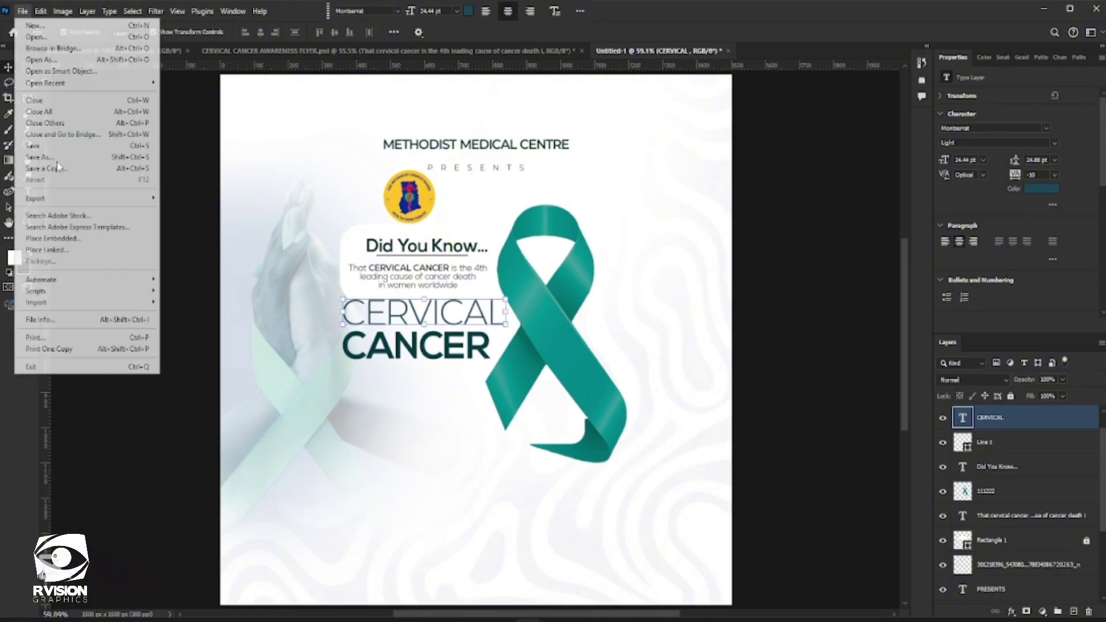
left_click(58, 238)
double_click(316, 205)
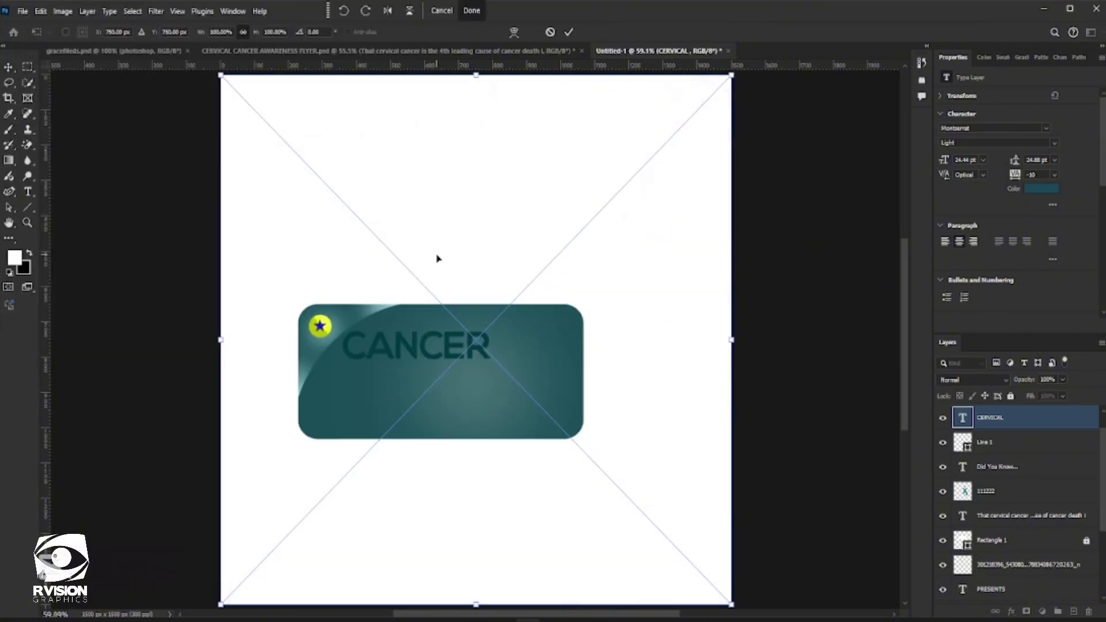
left_click(569, 31)
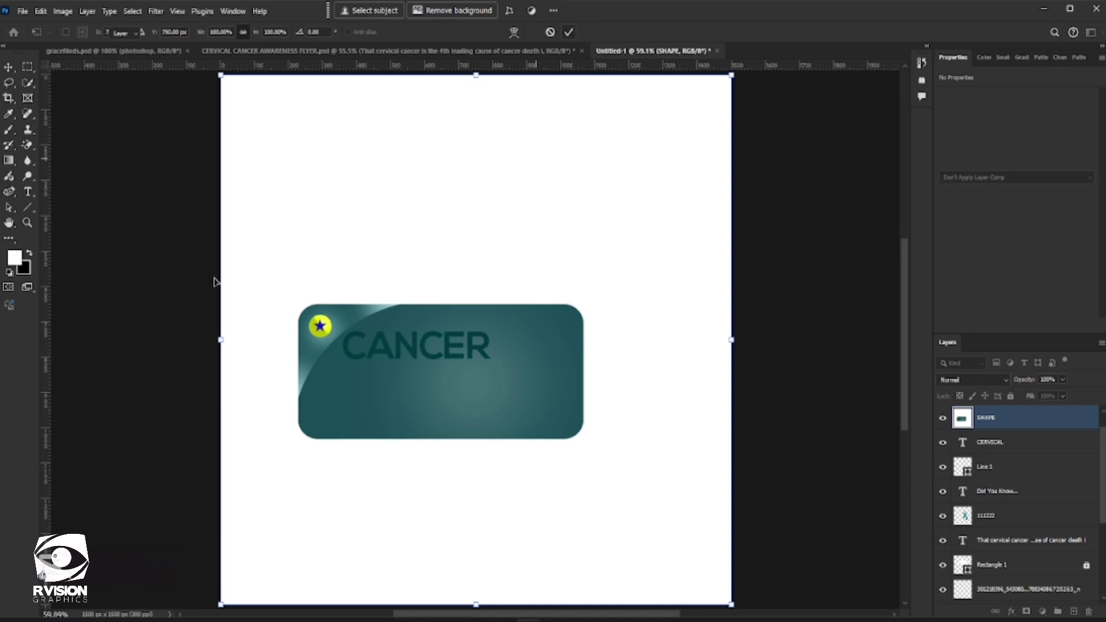
Rasterize the SHAPE layer and remove its white background with the Magic Eraser.
left_click(30, 147)
left_click(390, 225)
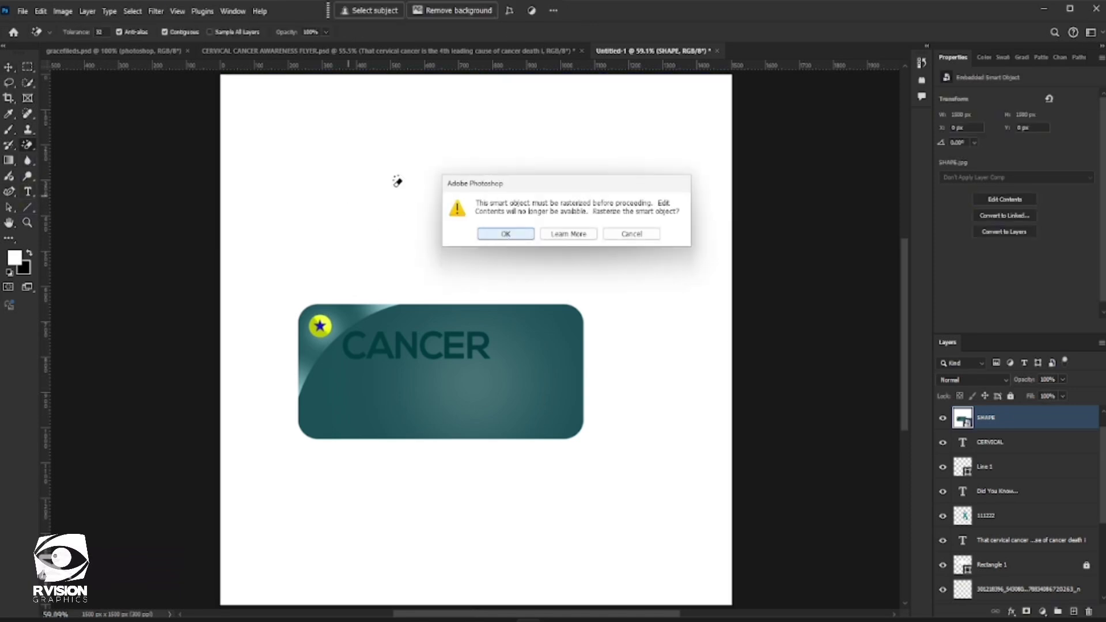
key("Return")
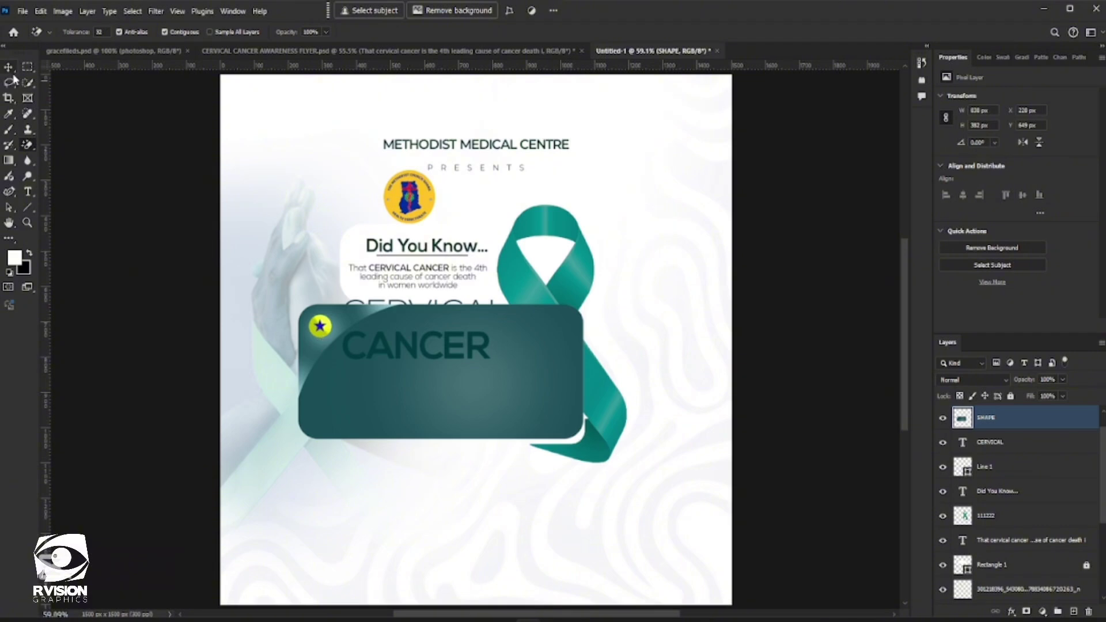
Scale the teal rounded shape down to about 418 px wide and place it directly below CANCER.
left_click(9, 67)
left_click_drag(584, 304, 447, 369)
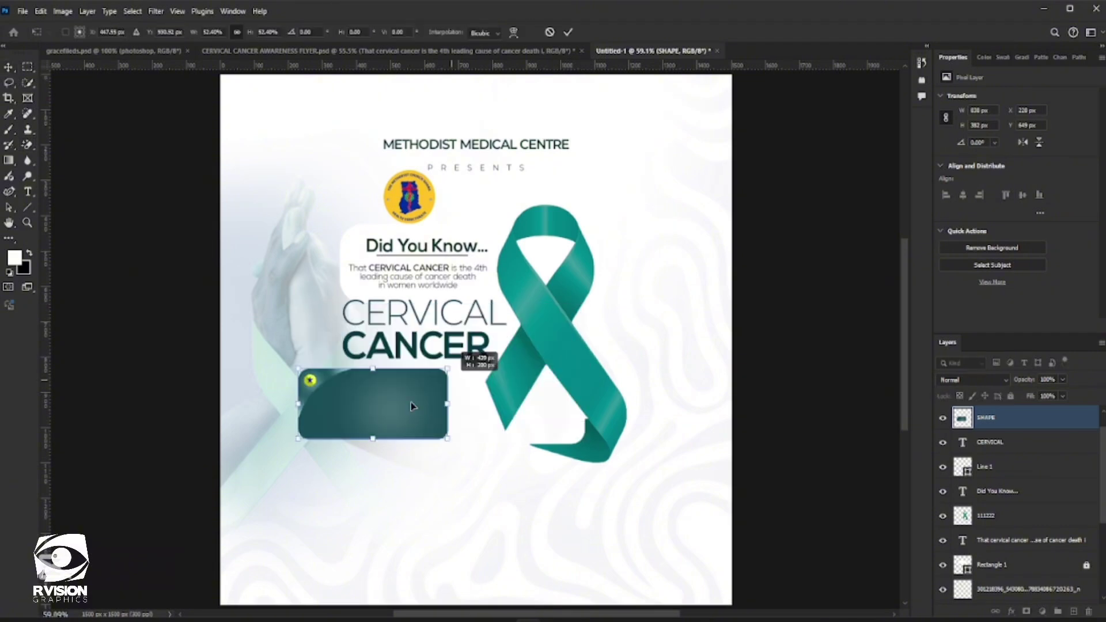
left_click_drag(393, 410, 434, 413)
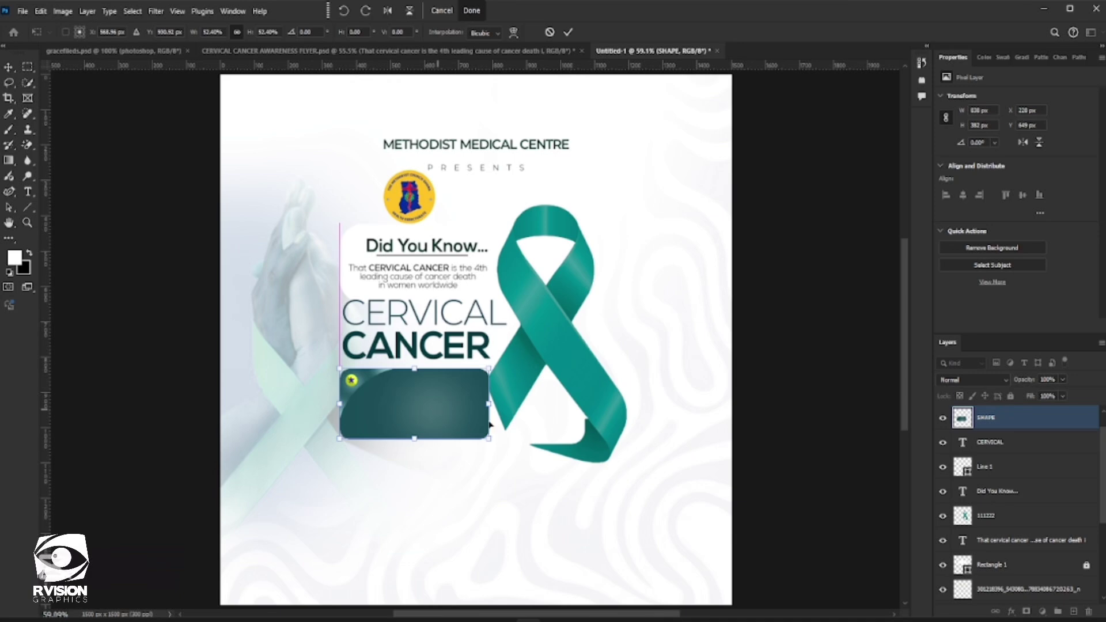
left_click_drag(479, 377, 475, 372)
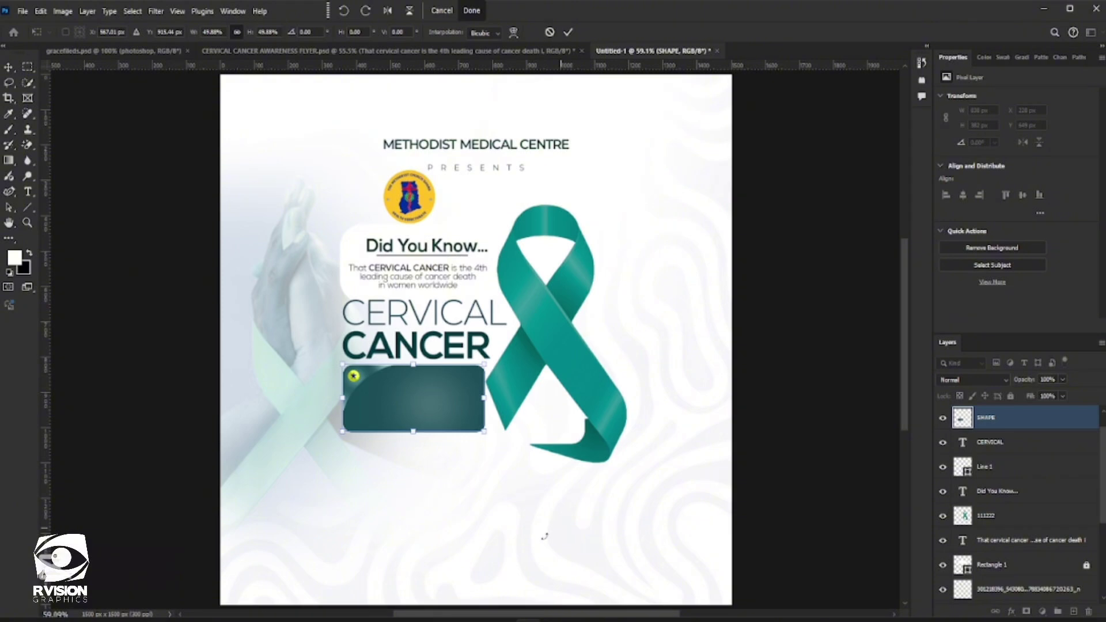
key("Return")
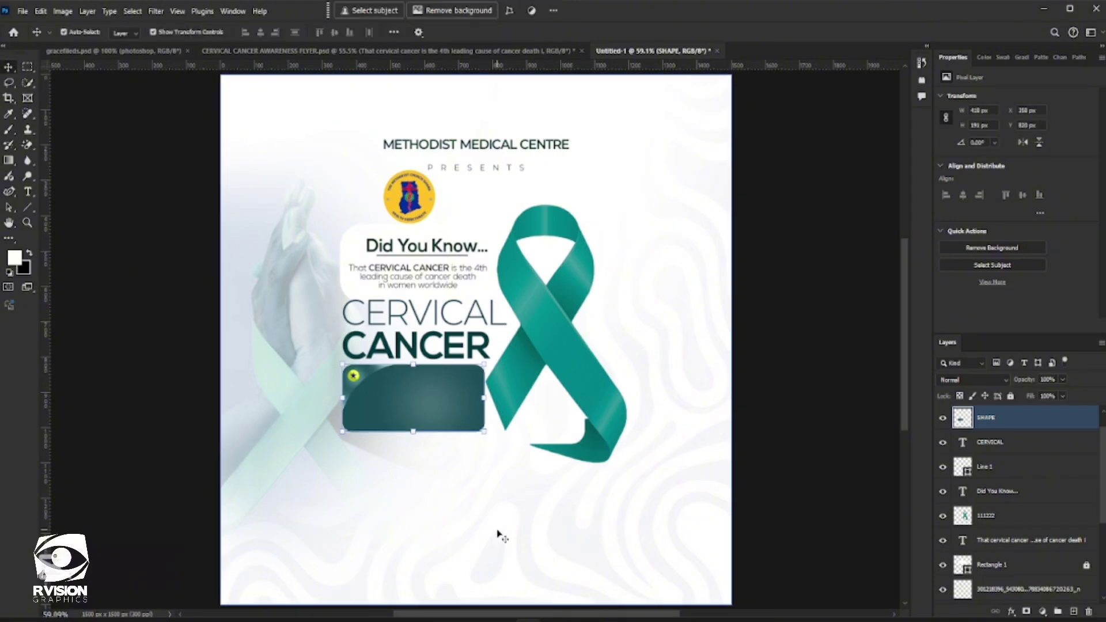
Switch to the Word document and copy the text AWARENESS MONTH.
scroll(501, 536, "down", 1)
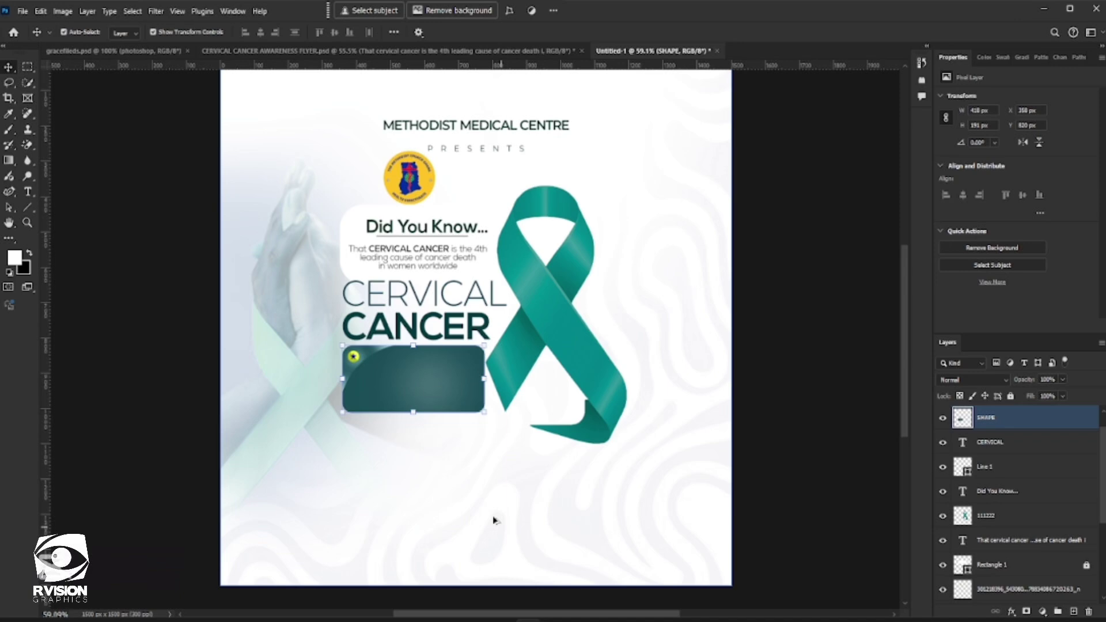
scroll(493, 520, "up", 1)
scroll(405, 523, "up", 1)
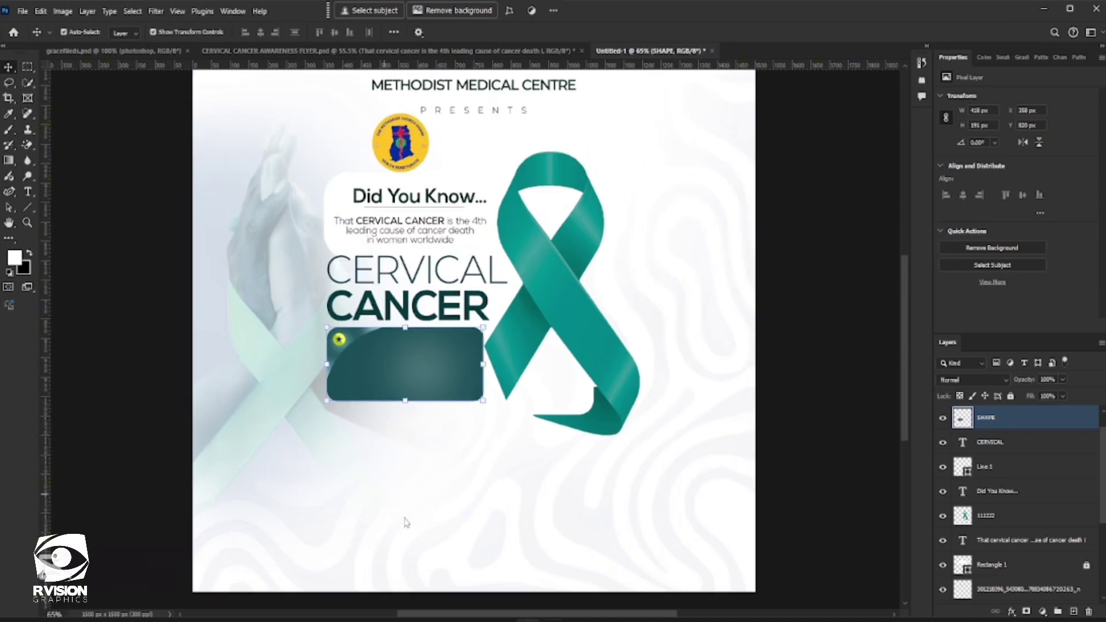
key("alt+Tab")
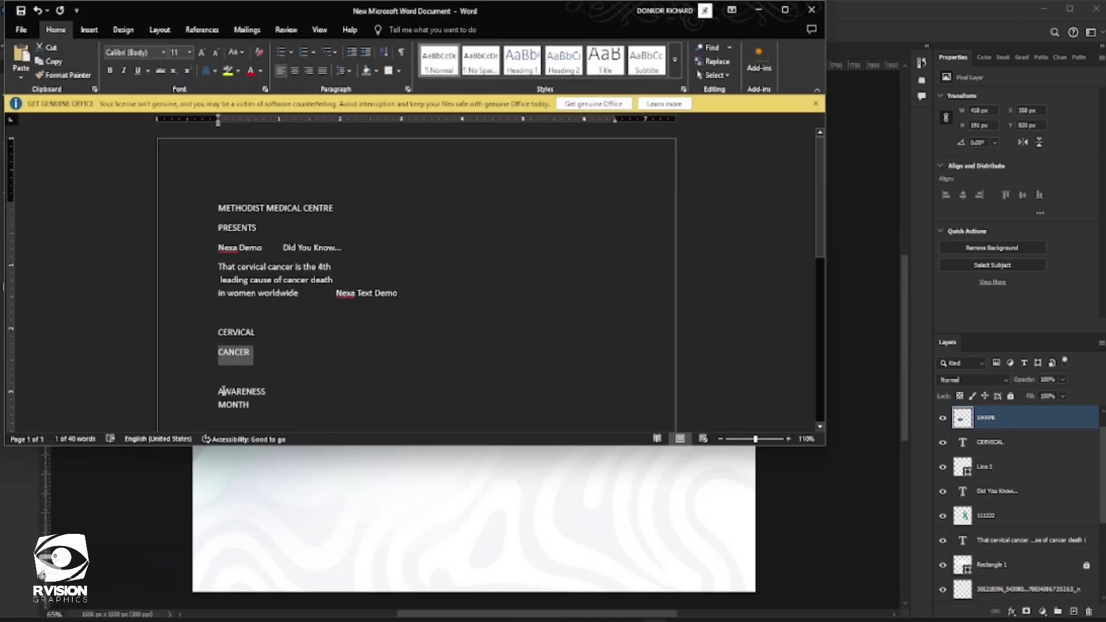
left_click_drag(221, 391, 244, 408)
key("ctrl+c")
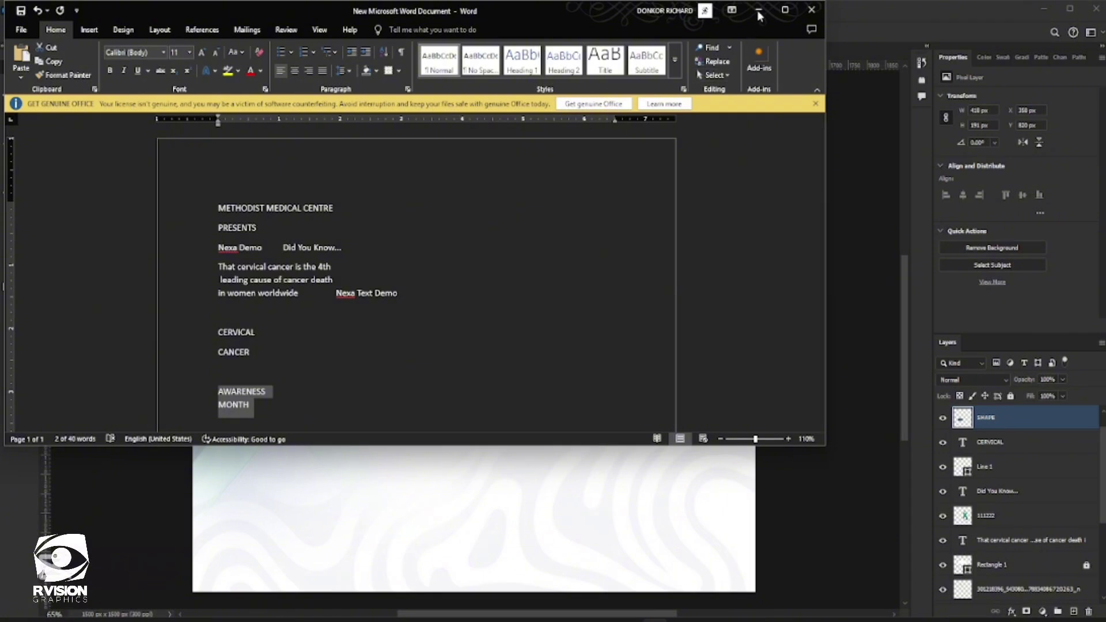
left_click(758, 11)
Add the copied AWARENESS MONTH text over the teal rounded shape, breaking it into two lines.
left_click(35, 191)
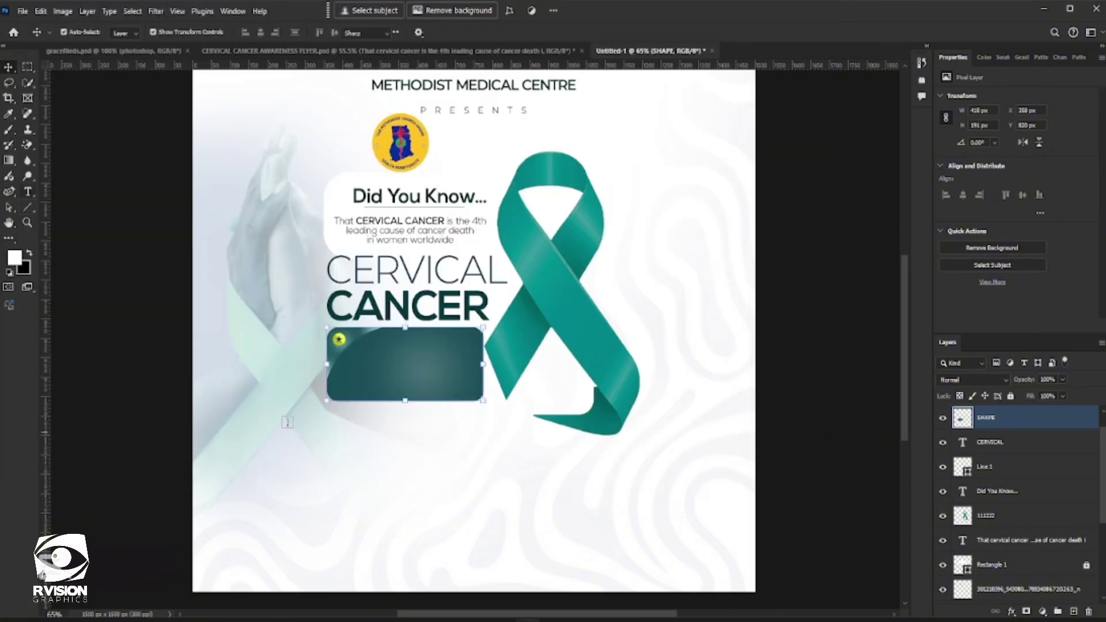
left_click(374, 358)
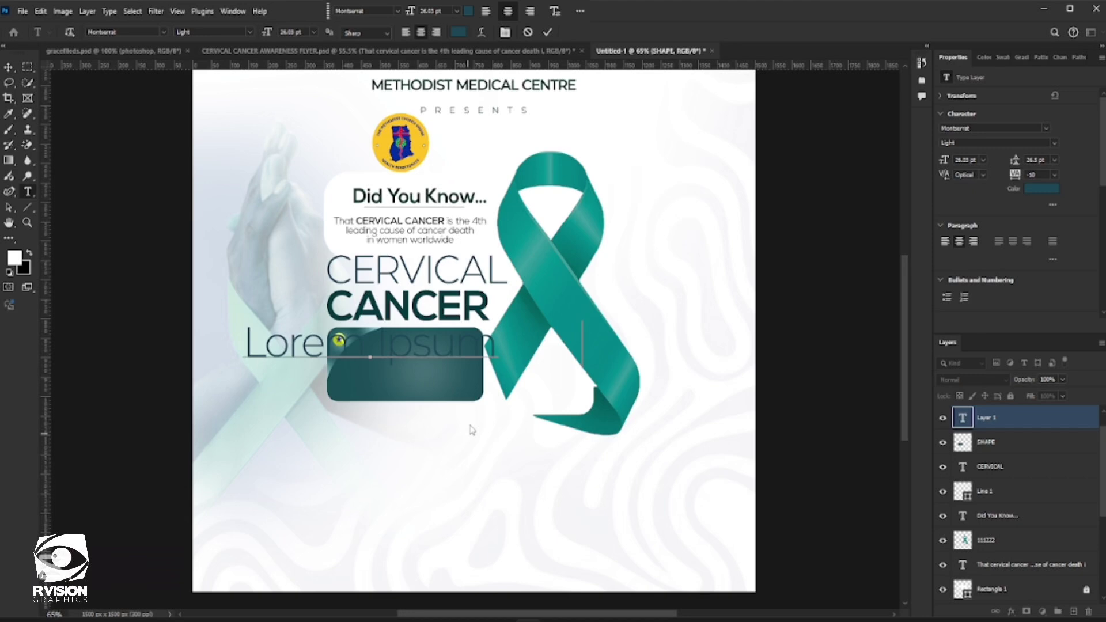
key("ctrl+v")
left_click(415, 345)
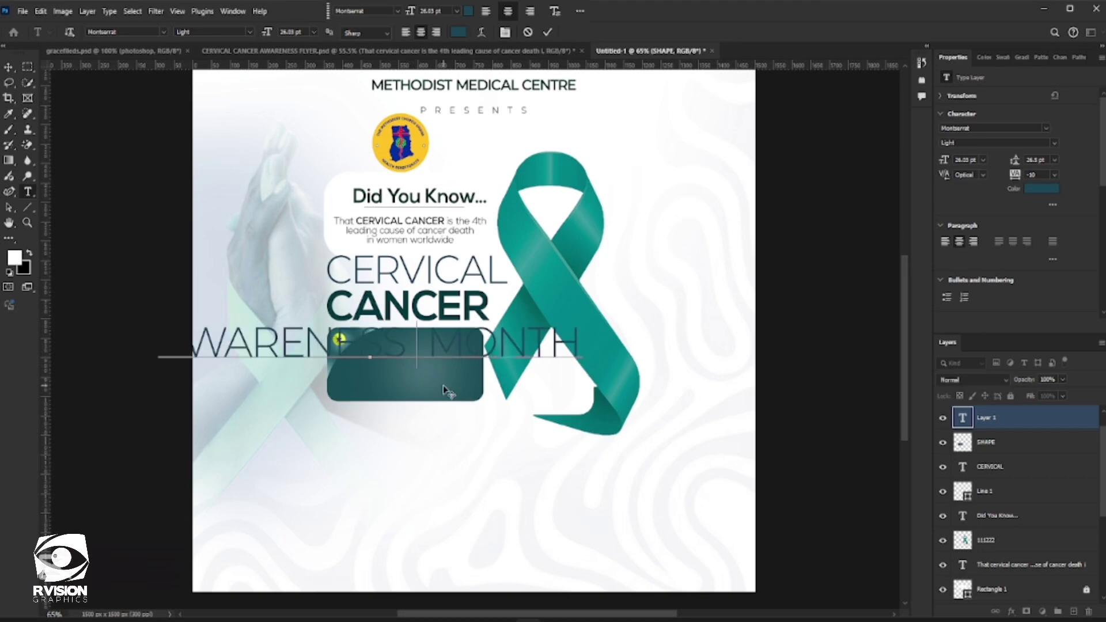
key("Return")
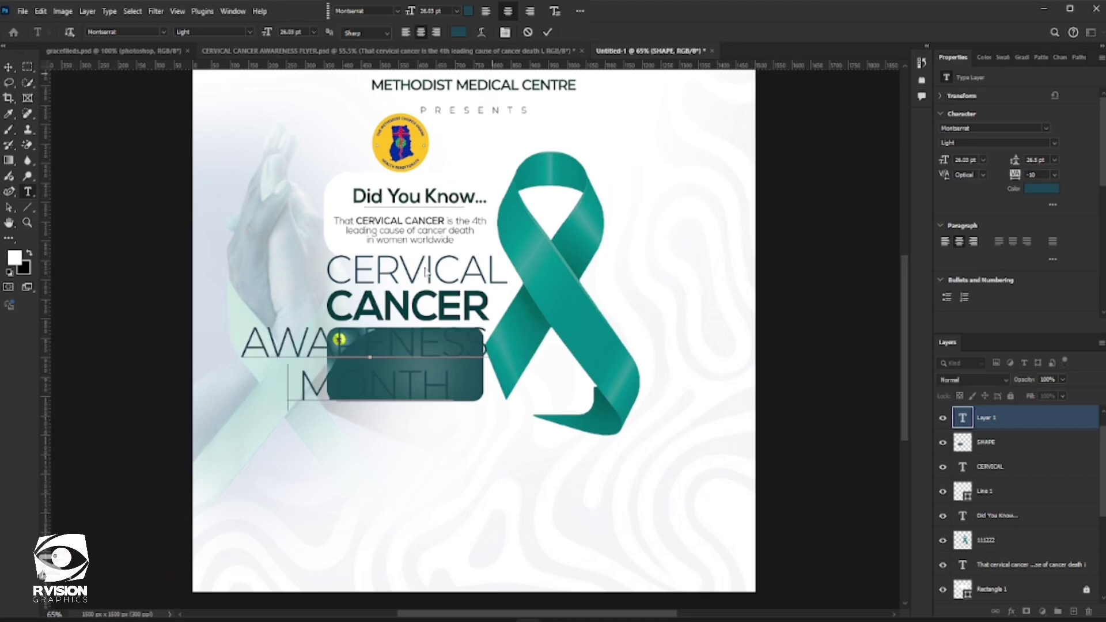
left_click(547, 32)
Recolor the AWARENESS MONTH text white by sampling the flyer's white background.
left_click(469, 11)
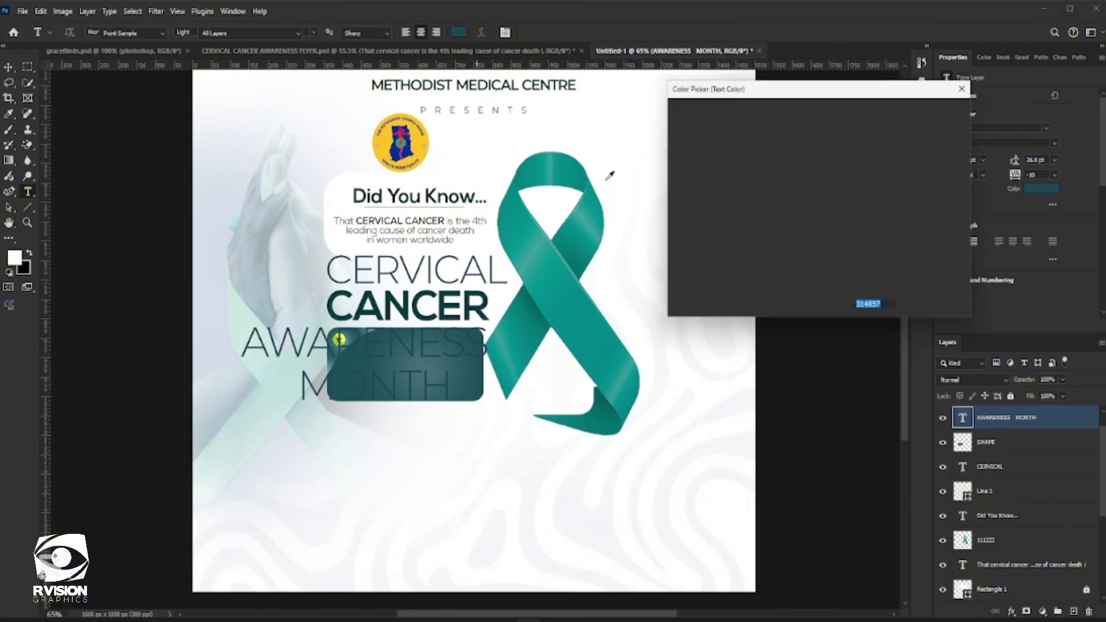
left_click(610, 176)
left_click(933, 111)
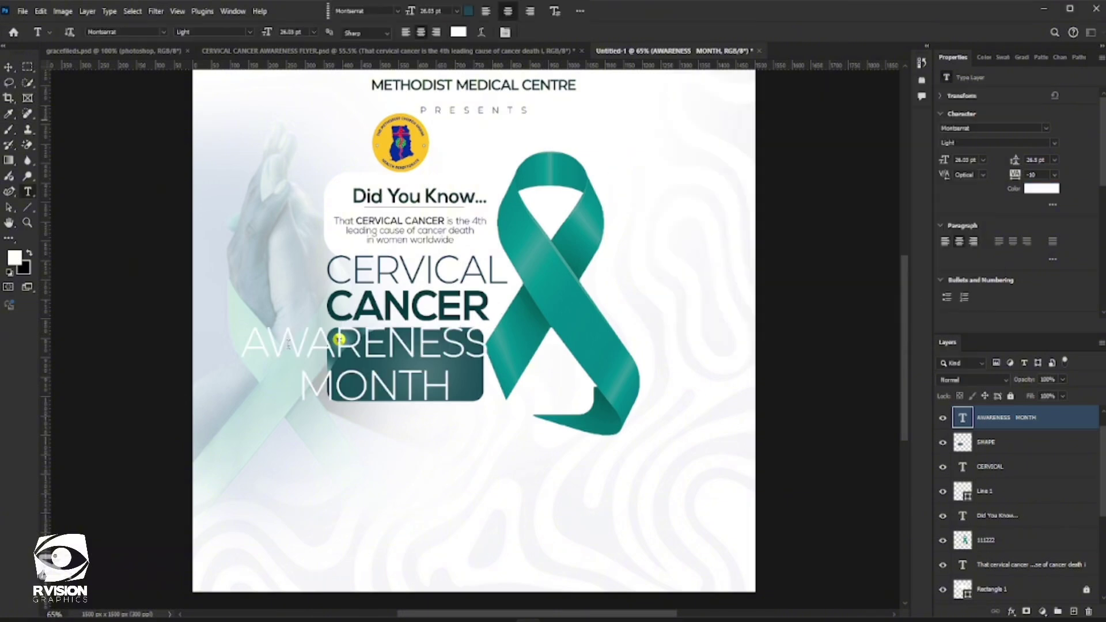
Scale AWARENESS MONTH down to about 7.48 pt in the upper part of the teal shape and set its weight to Regular.
left_click(8, 68)
key("ctrl+t")
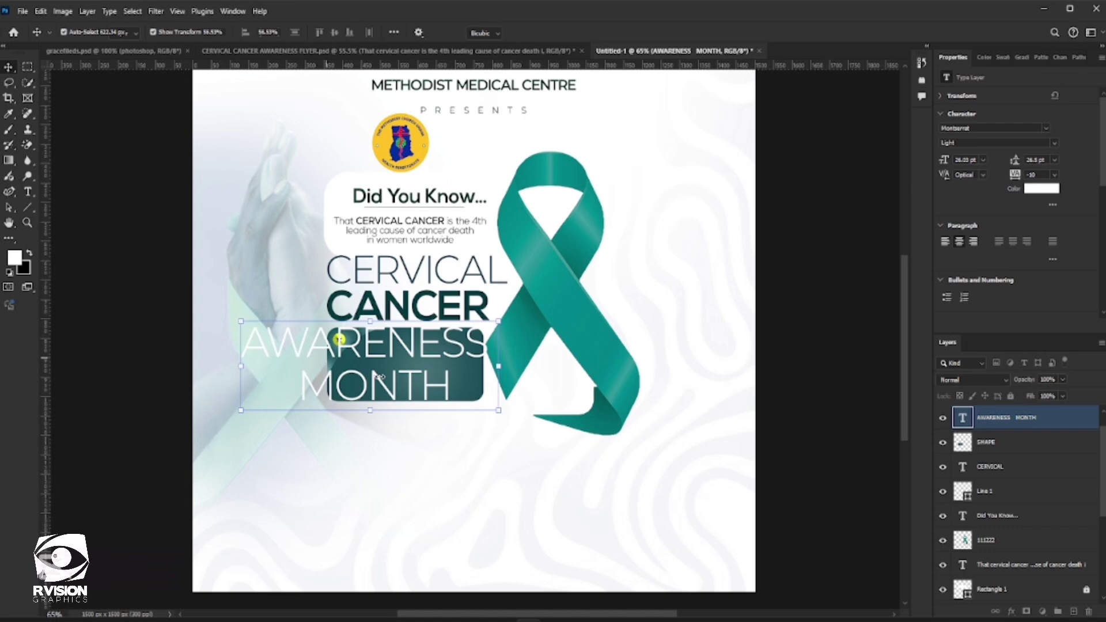
left_click_drag(241, 366, 381, 366)
left_click_drag(498, 345, 455, 361)
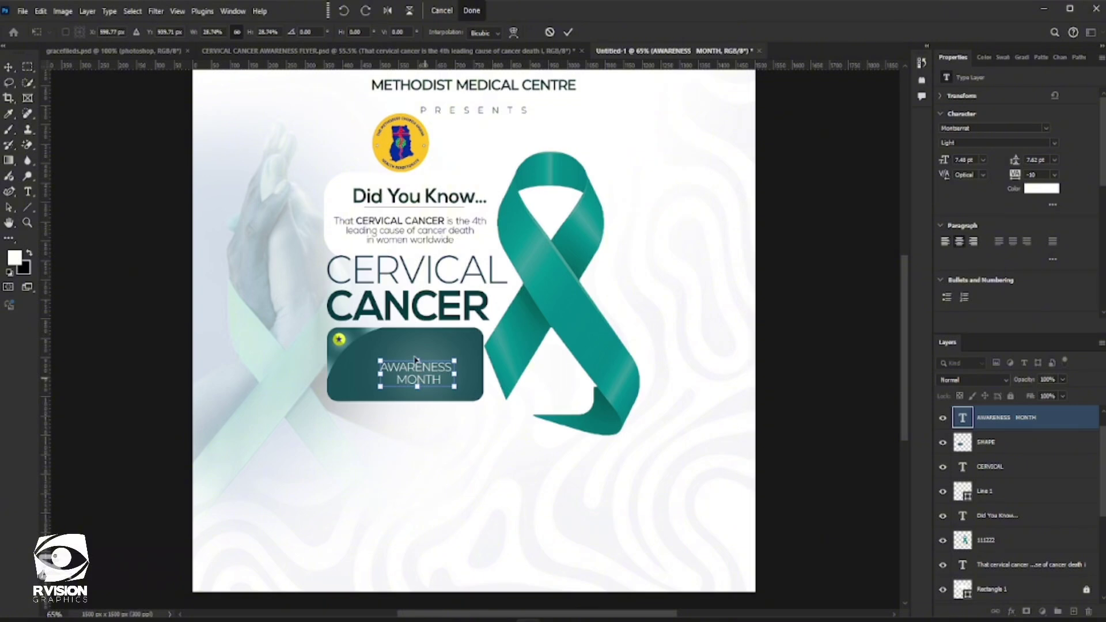
left_click_drag(416, 360, 406, 338)
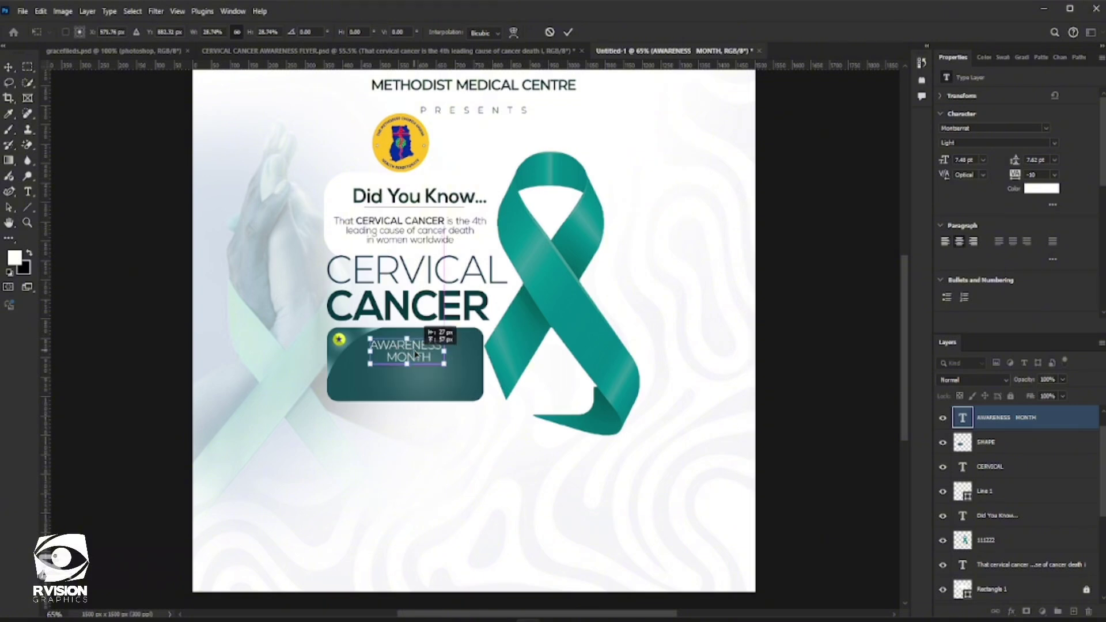
left_click(569, 33)
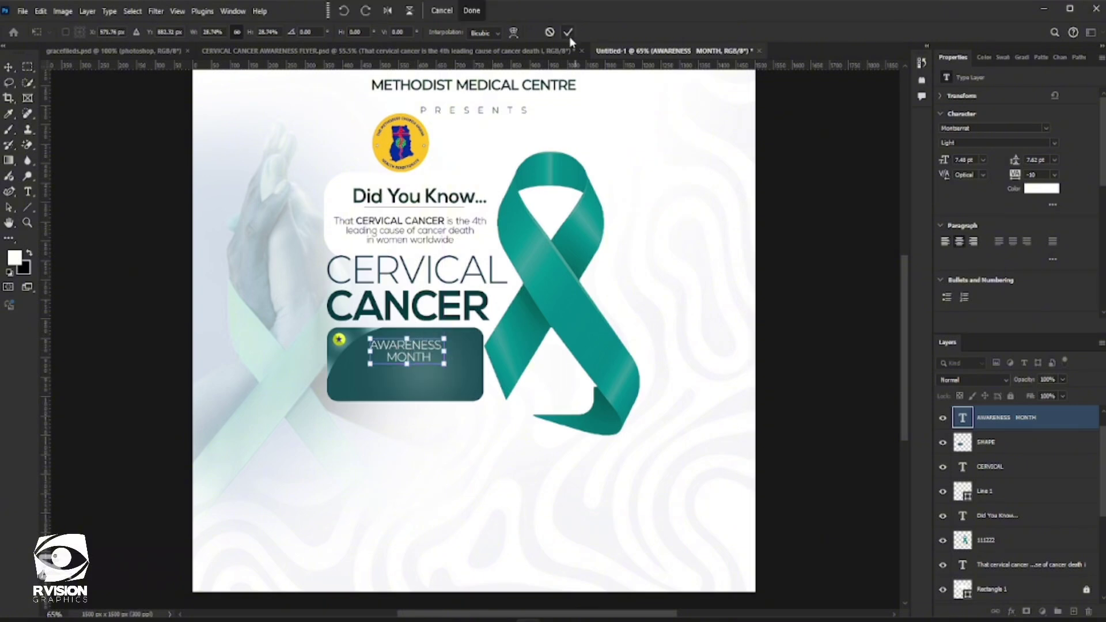
left_click(1055, 143)
left_click(991, 242)
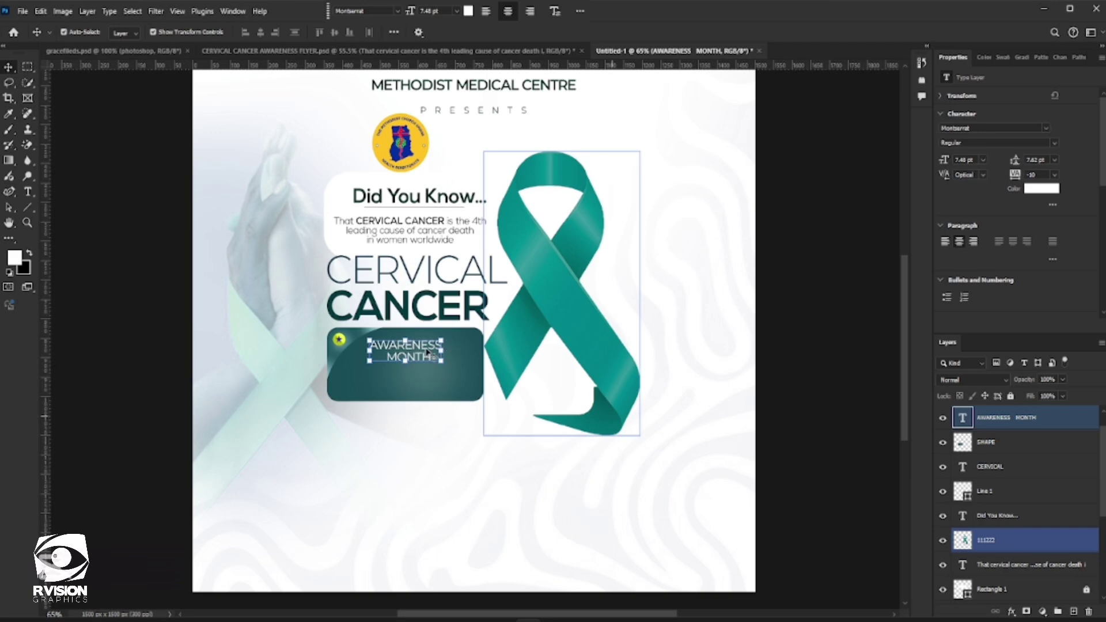
Scale AWARENESS MONTH down to about 6.76 pt and duplicate it into the lower part of the teal shape.
left_click_drag(428, 353, 435, 376)
key("ctrl+t")
key("Return")
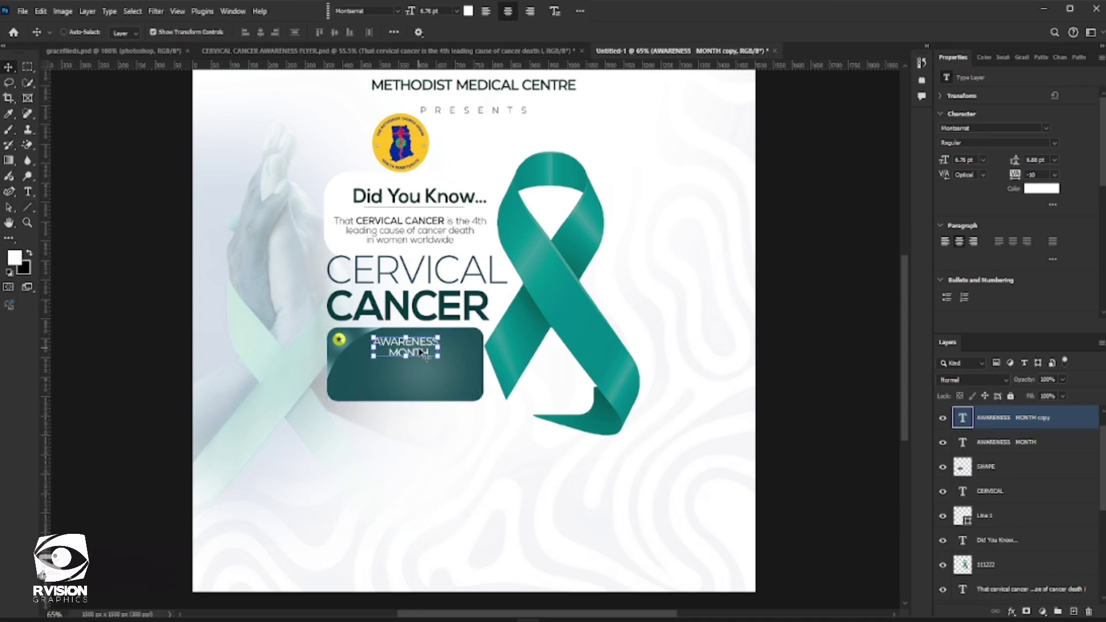
left_click_drag(423, 353, 415, 385)
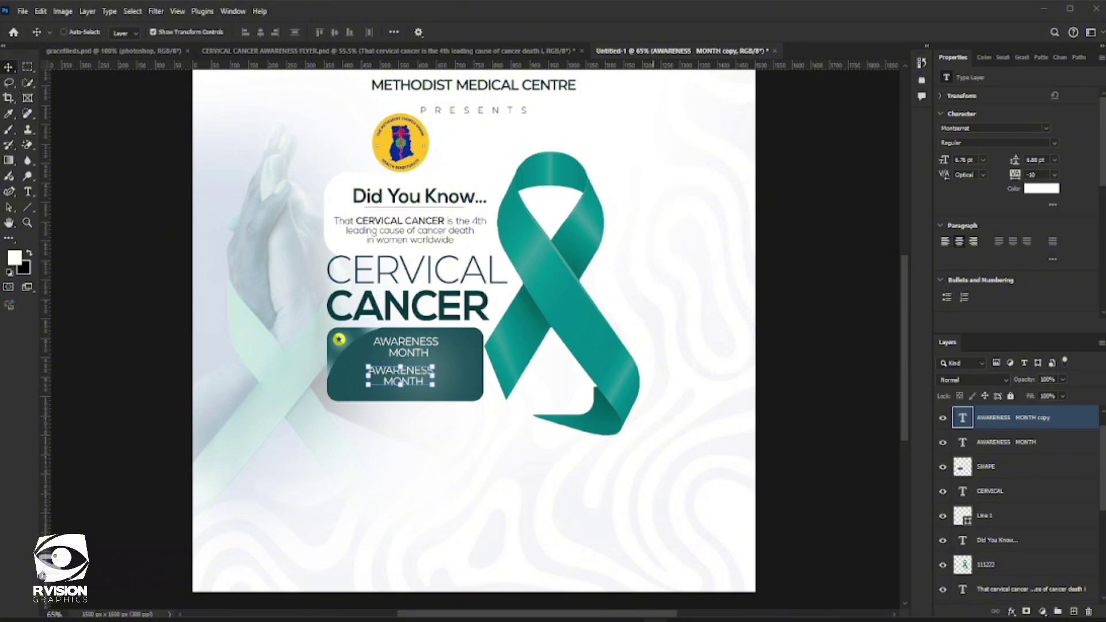
Copy the word JANUARY from the Word document and return to the flyer.
key("alt+Tab")
left_click_drag(218, 360, 224, 395)
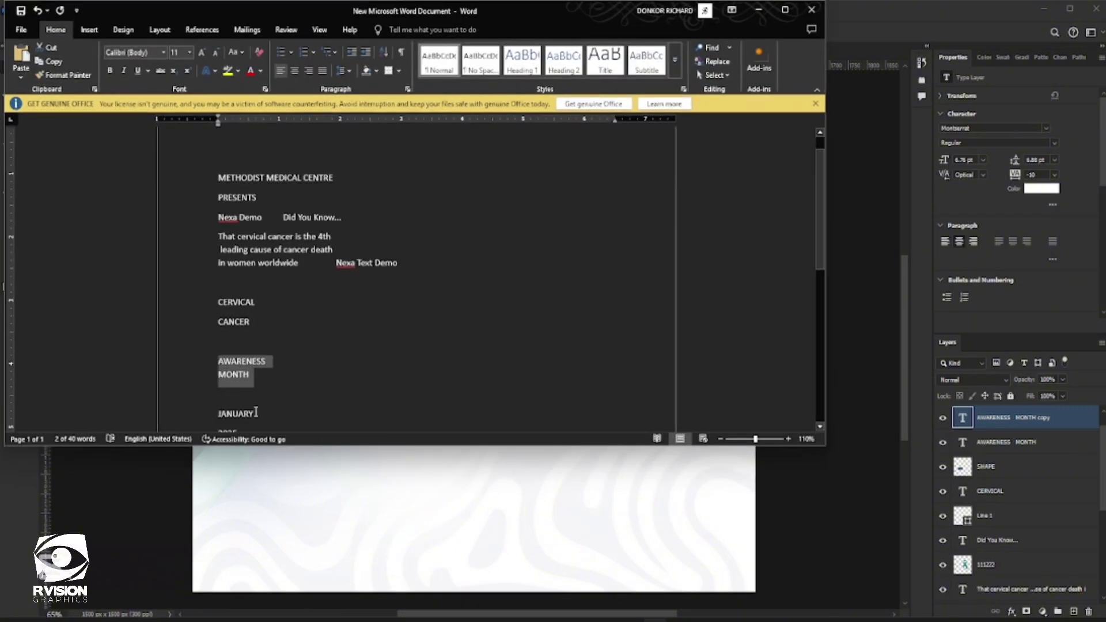
scroll(242, 422, "down", 3)
left_click(230, 293)
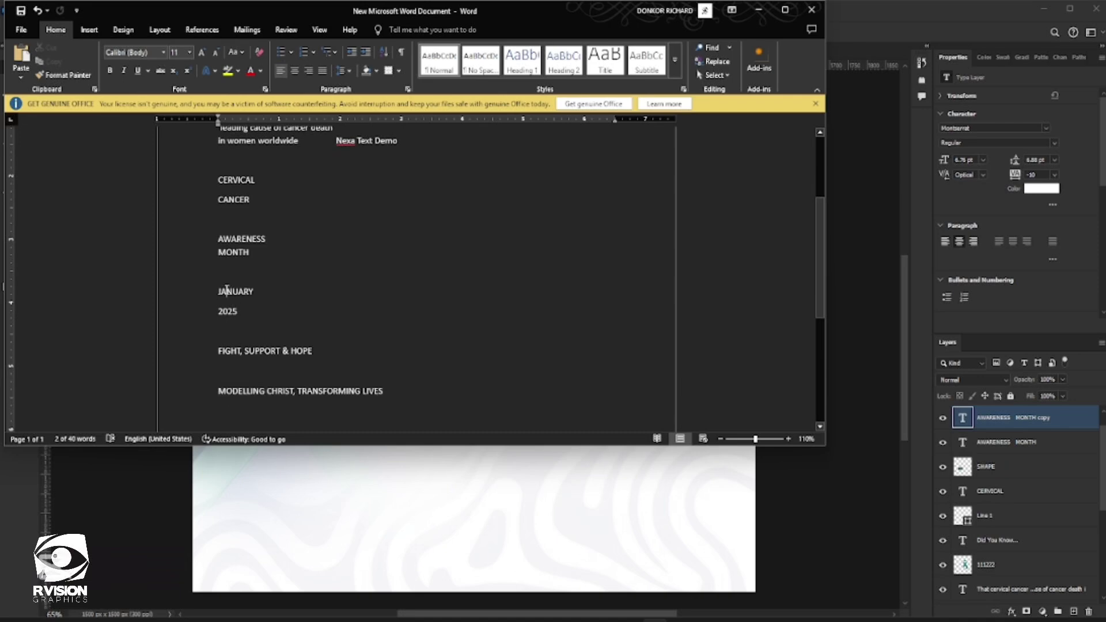
left_click_drag(218, 293, 253, 296)
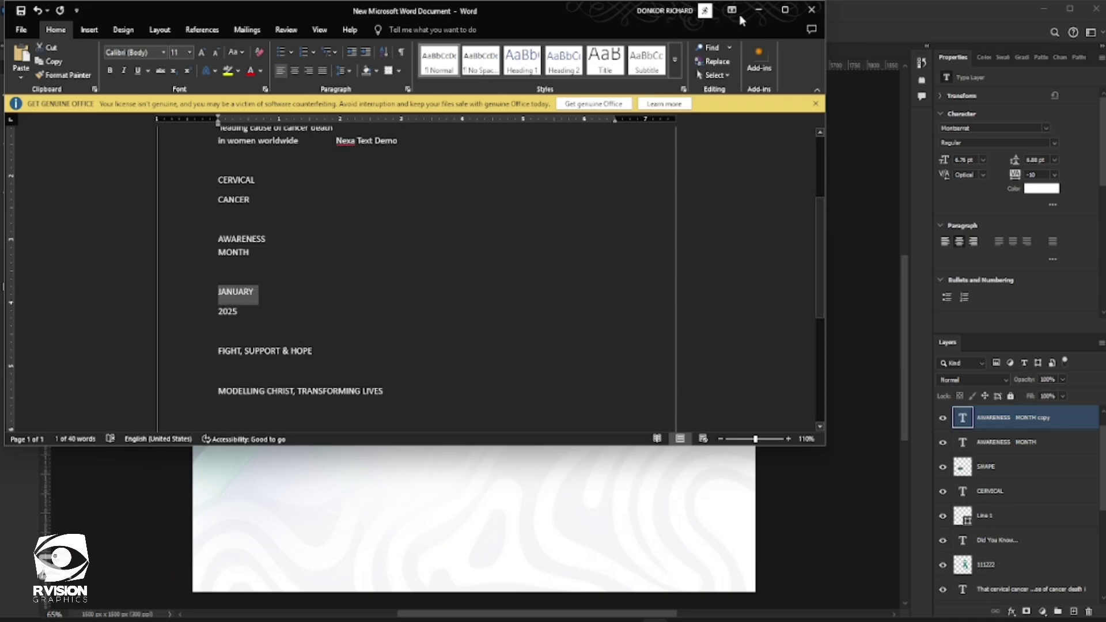
key("alt+Tab")
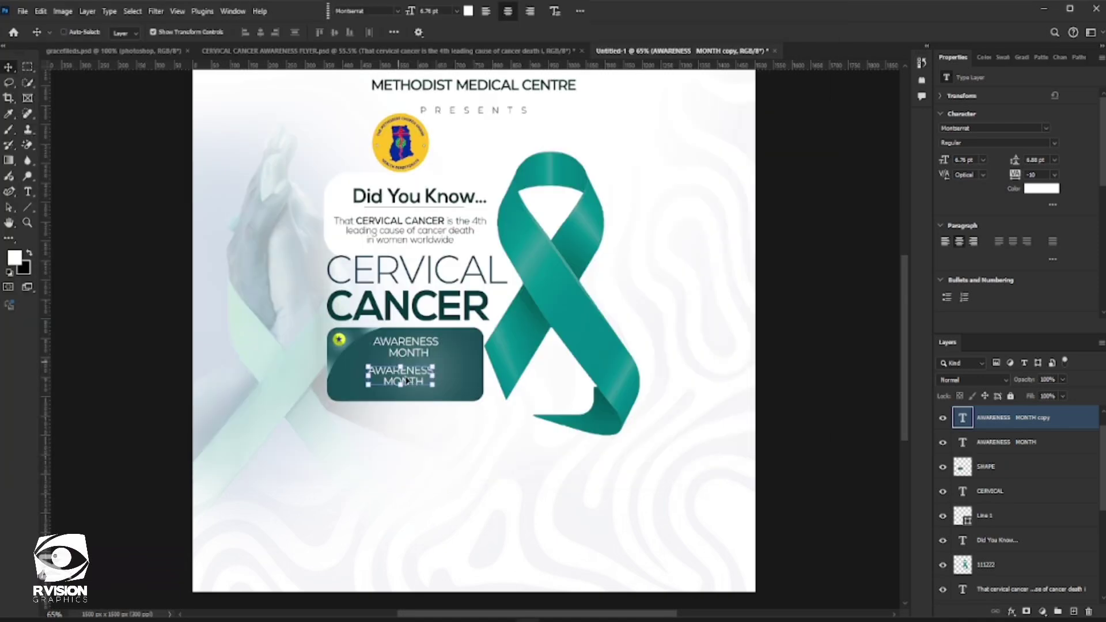
Replace the text of the lower AWARENESS MONTH duplicate with JANUARY.
double_click(404, 375)
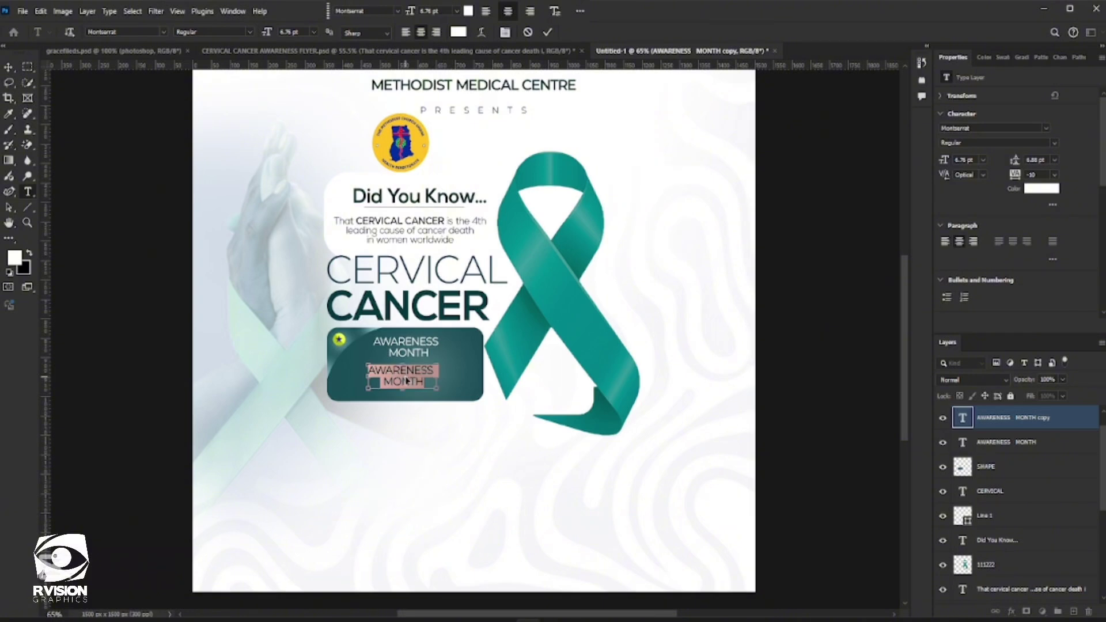
key("ctrl+h")
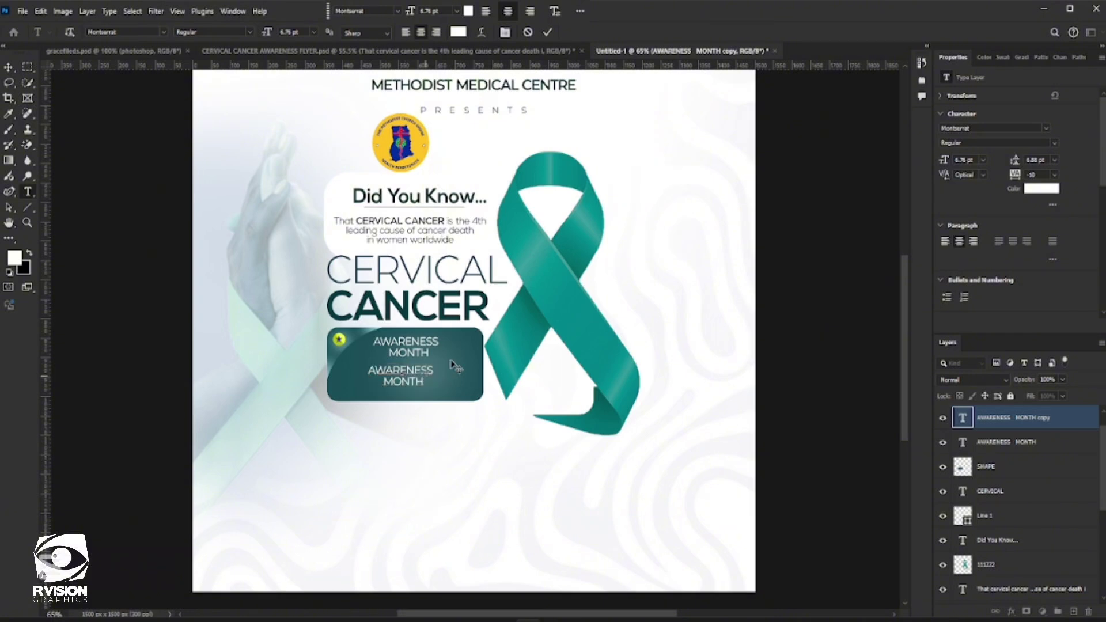
type("JANUARY")
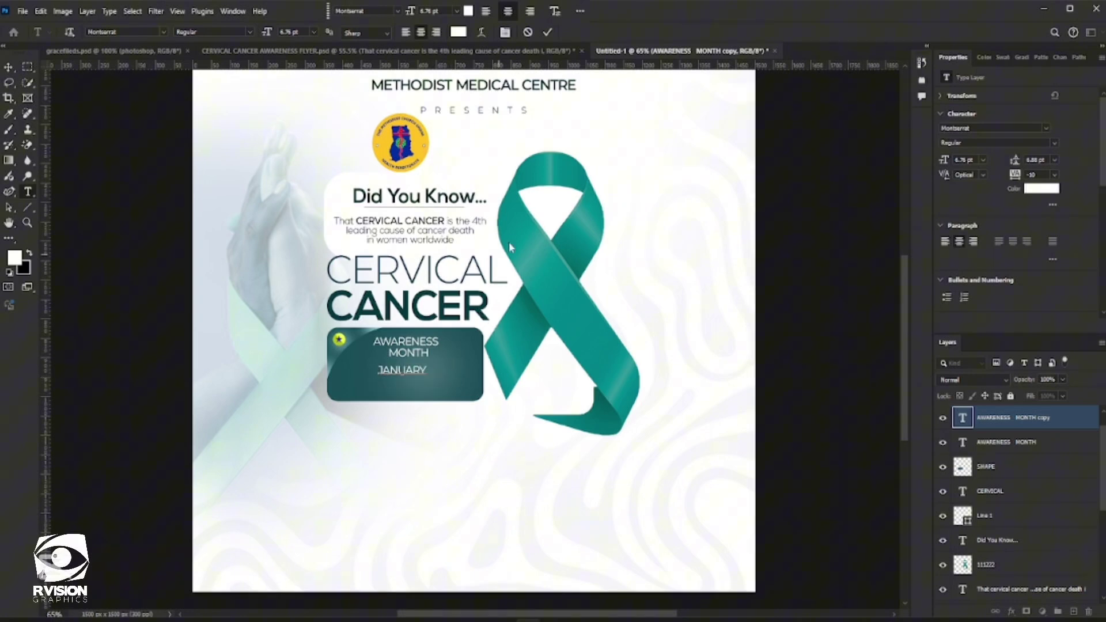
left_click(549, 30)
key("v")
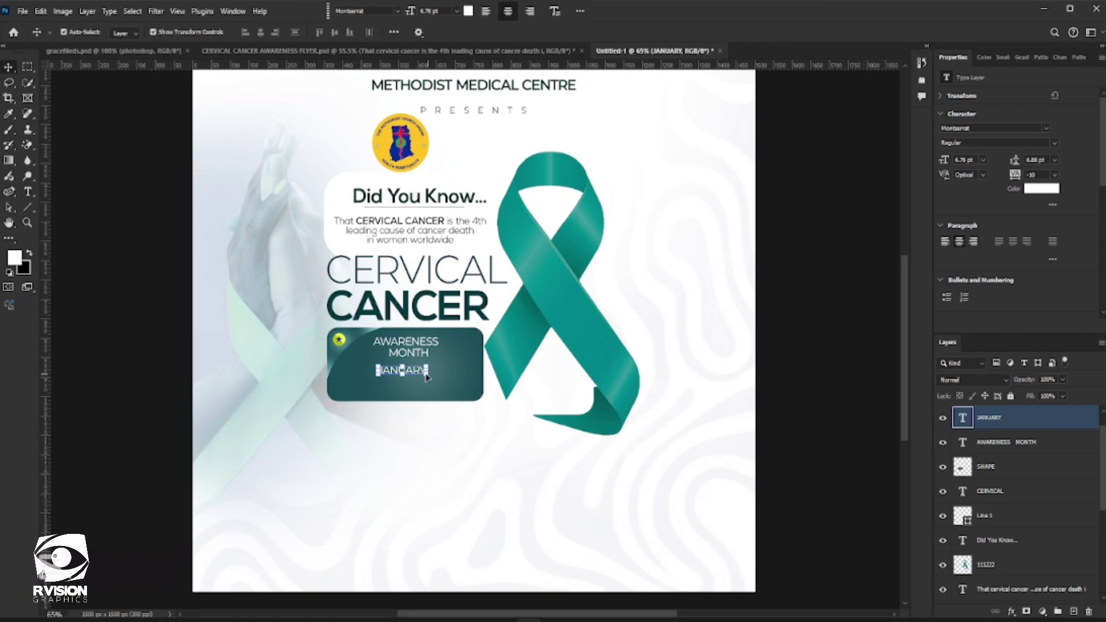
Enlarge the JANUARY text to about 14.6 pt beneath AWARENESS MONTH.
left_click_drag(429, 380, 463, 407)
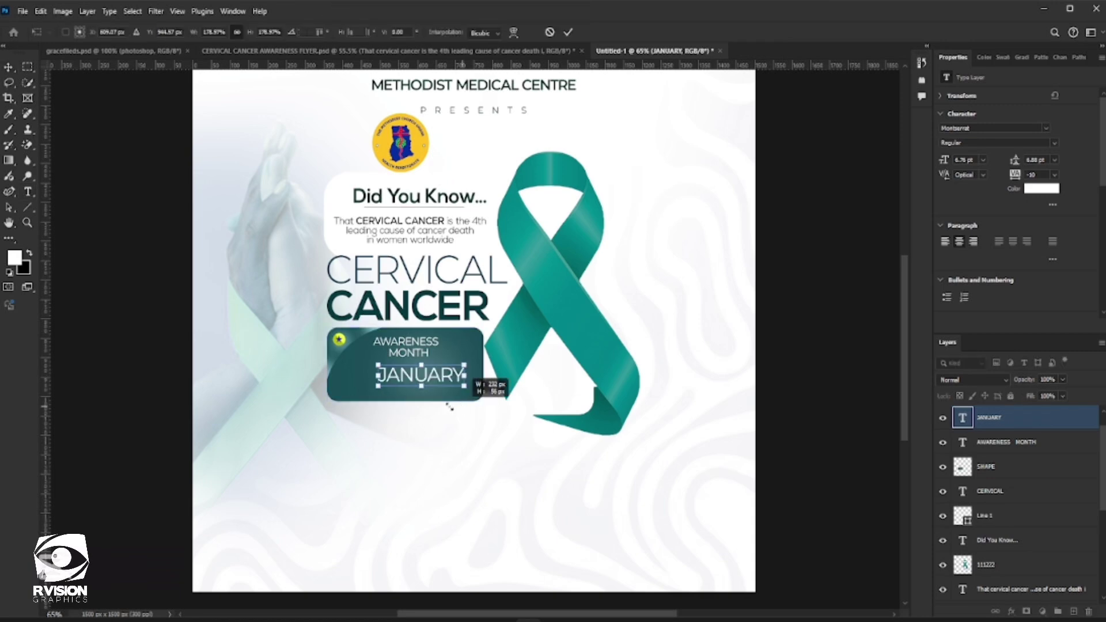
left_click_drag(378, 364, 361, 362)
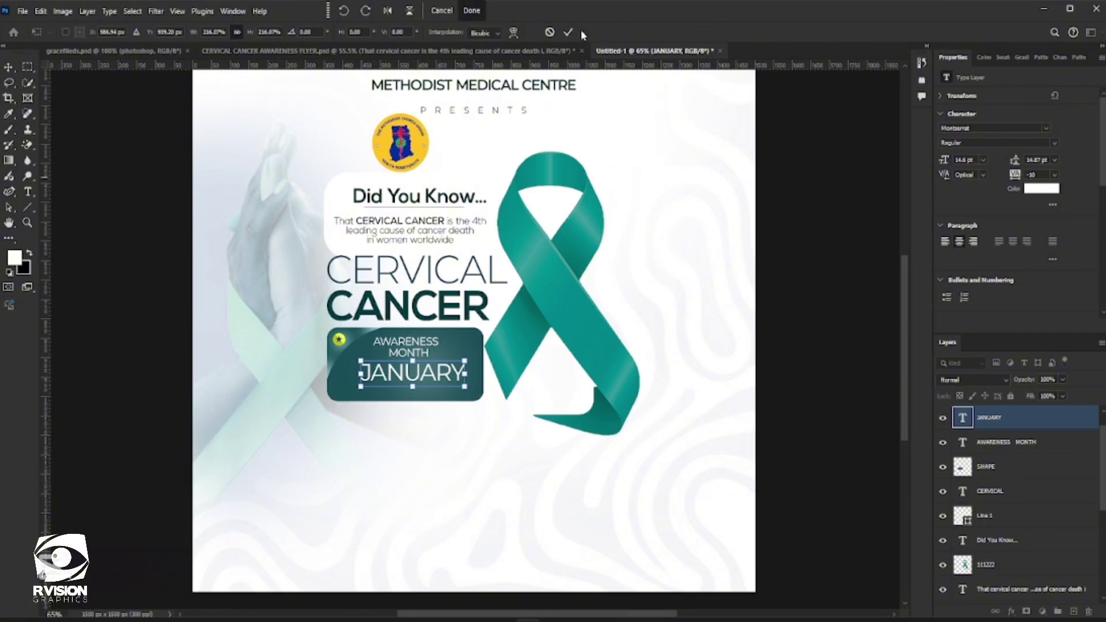
left_click(569, 32)
Set JANUARY to Montserrat Medium, scale it to about 109%, and center it in the lower part of the teal shape.
left_click(1055, 143)
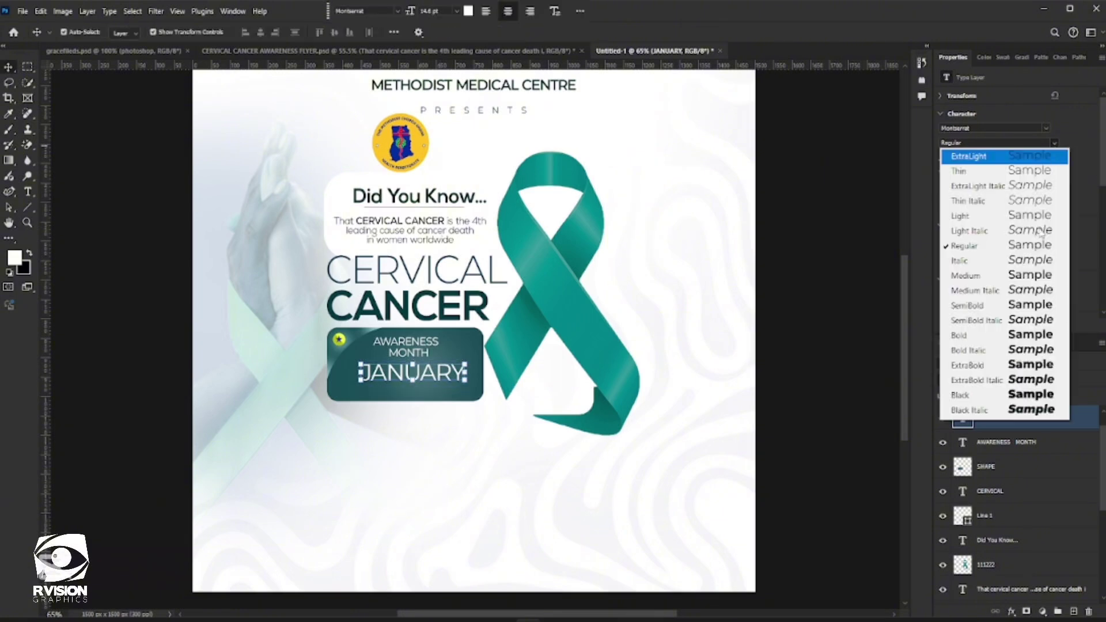
left_click(1036, 278)
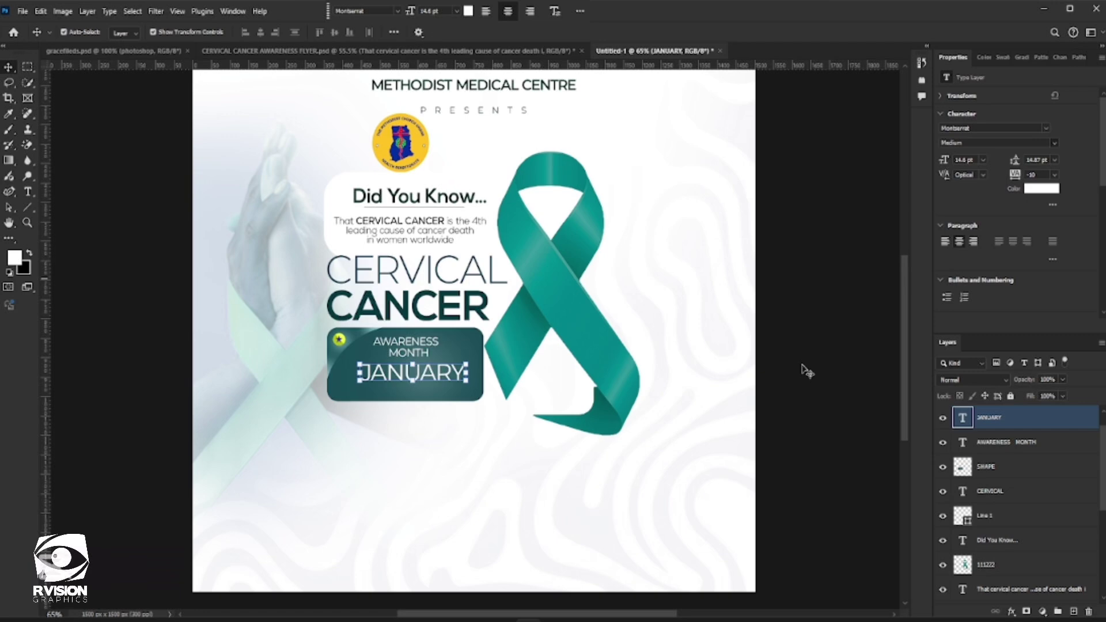
left_click_drag(466, 380, 428, 382)
key("Return")
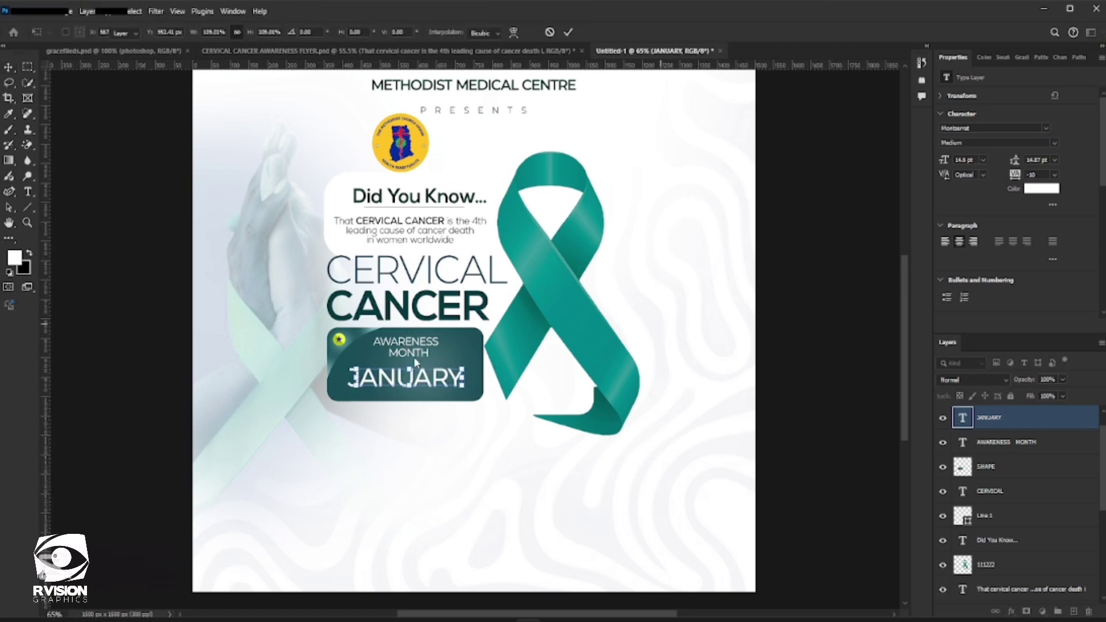
Add a separate text reading 202 directly below JANUARY in Montserrat Regular at 26.03 pt.
left_click(418, 352)
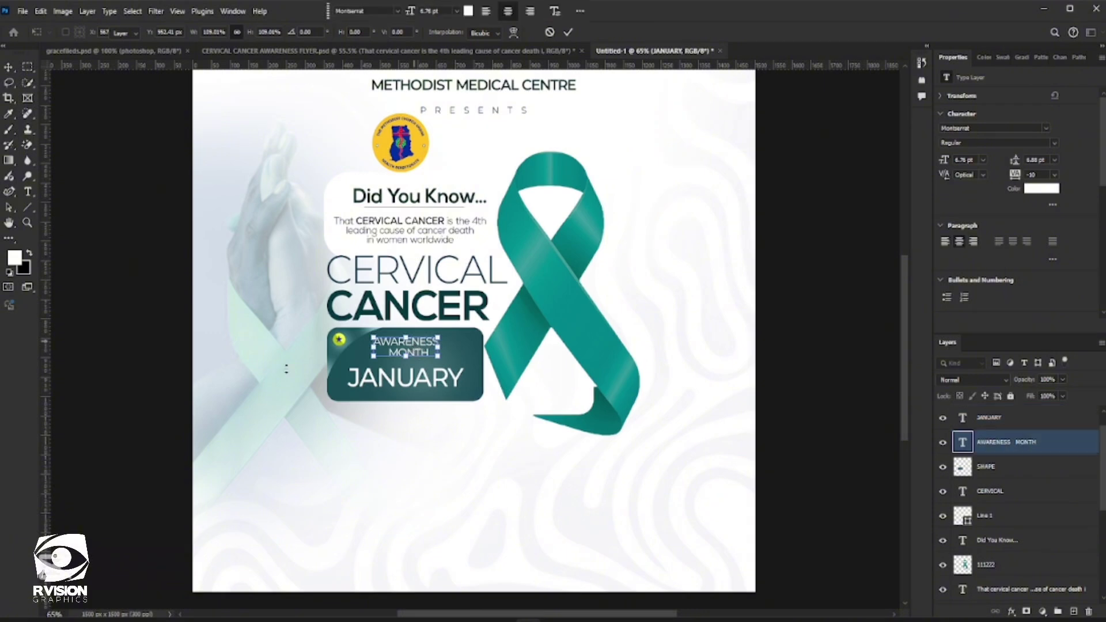
left_click(27, 192)
left_click(382, 418)
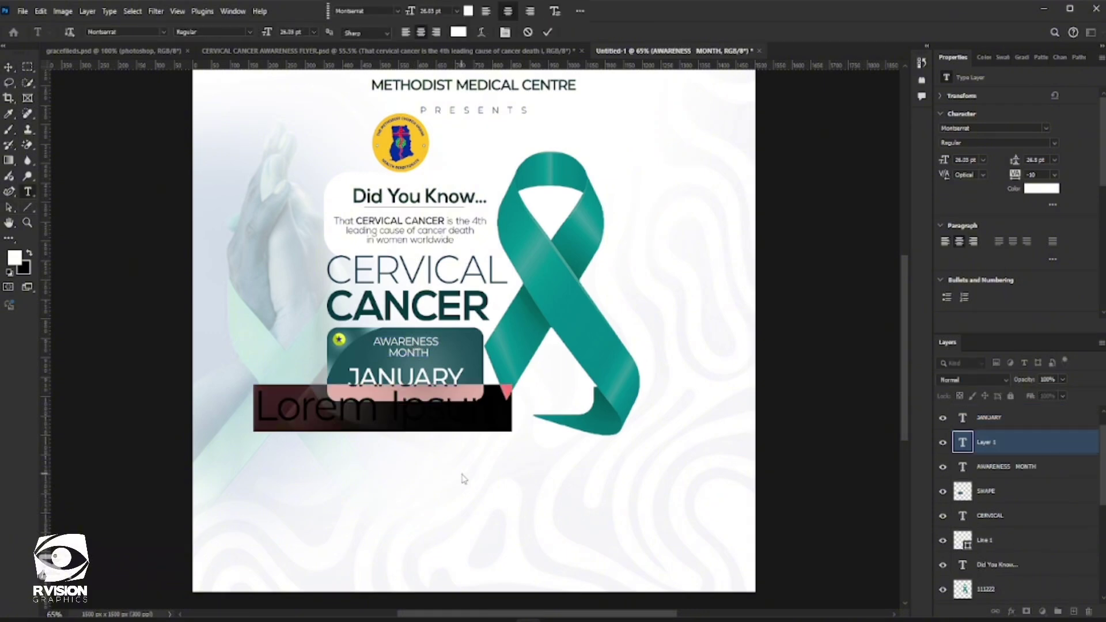
left_click(406, 410)
key("ctrl+a")
type("202")
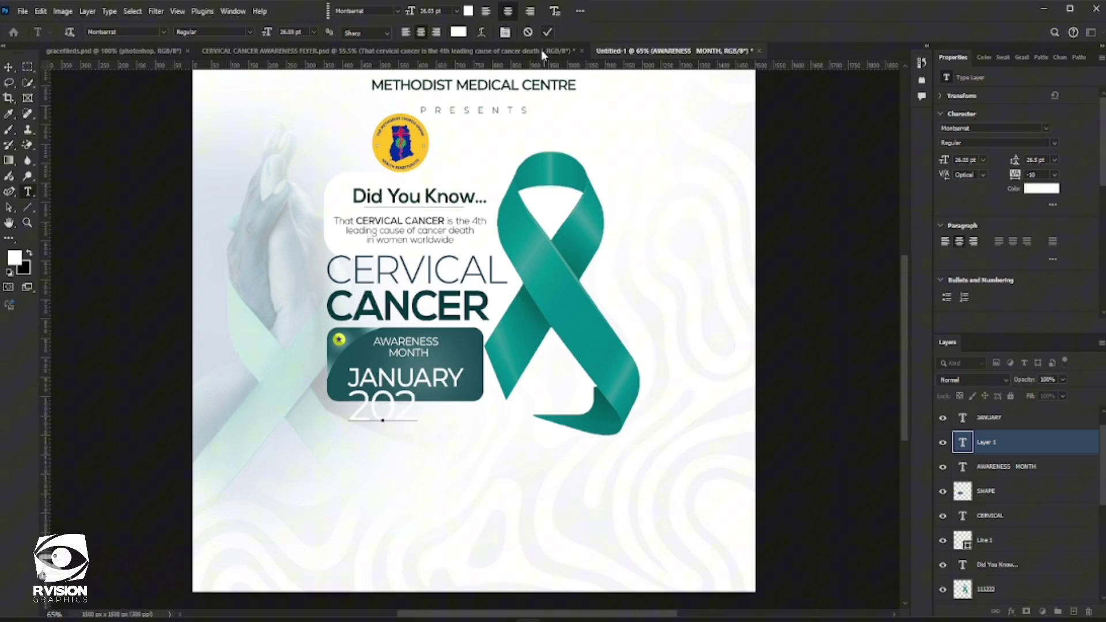
left_click(547, 32)
Recolor the 202 text teal using a color sampled from the ribbon.
left_click(458, 32)
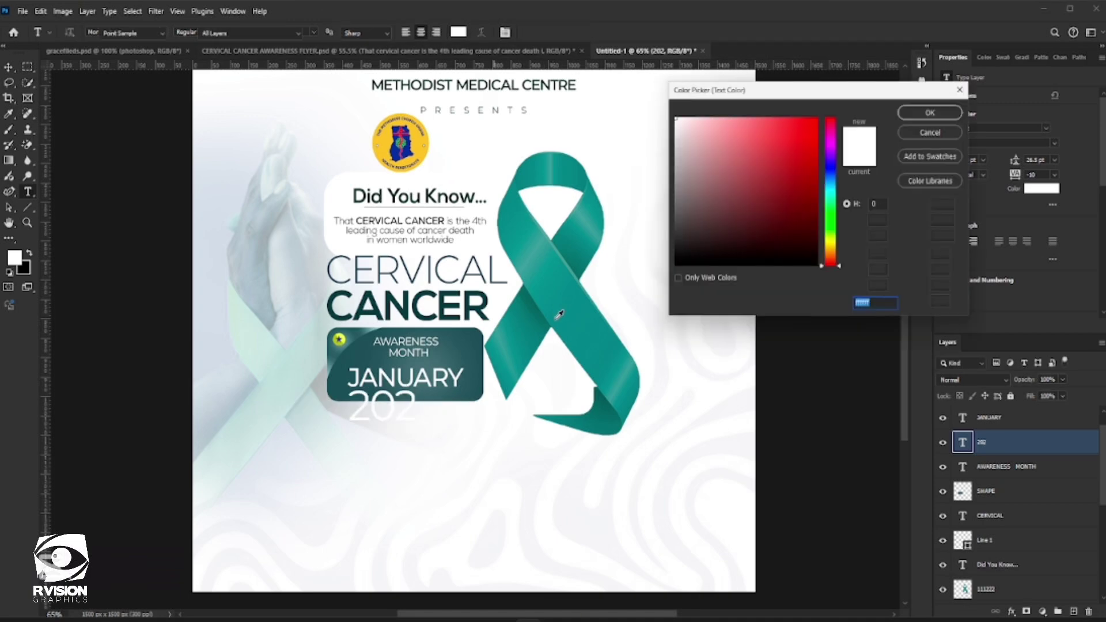
left_click(581, 317)
left_click(934, 111)
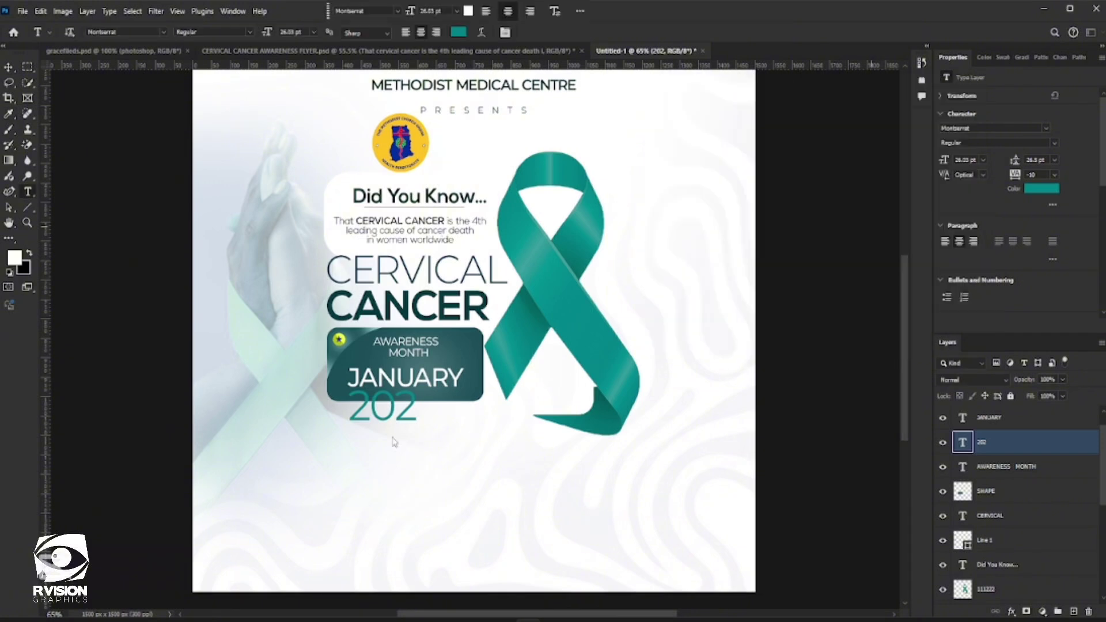
Complete the 202 text so it reads 2025 and change its font to Nexa Bold.
left_click(416, 410)
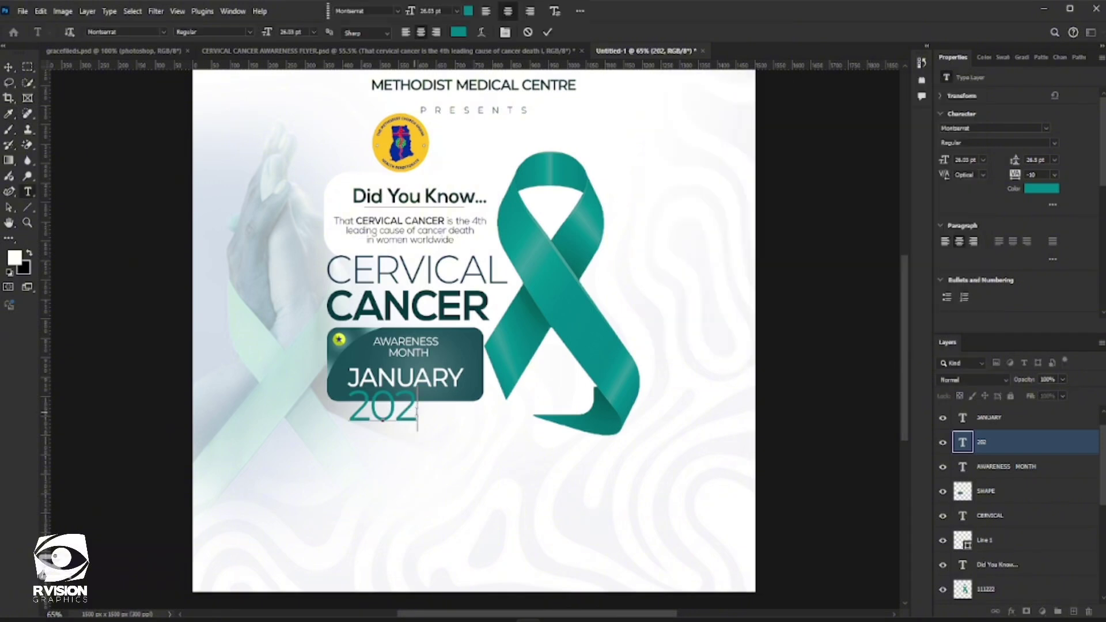
type("5")
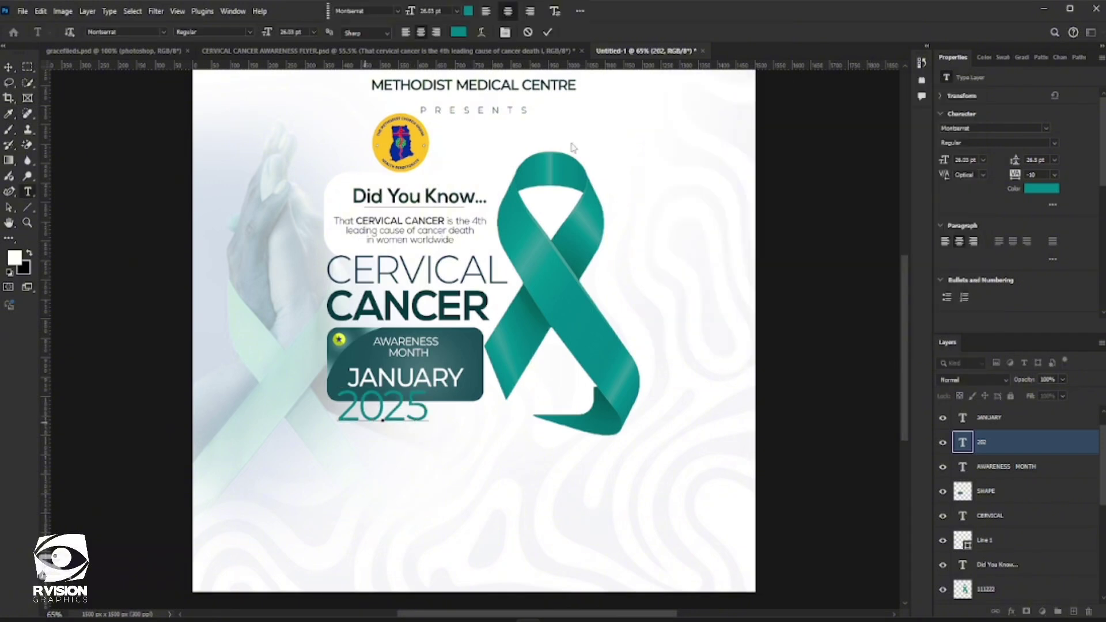
left_click(549, 34)
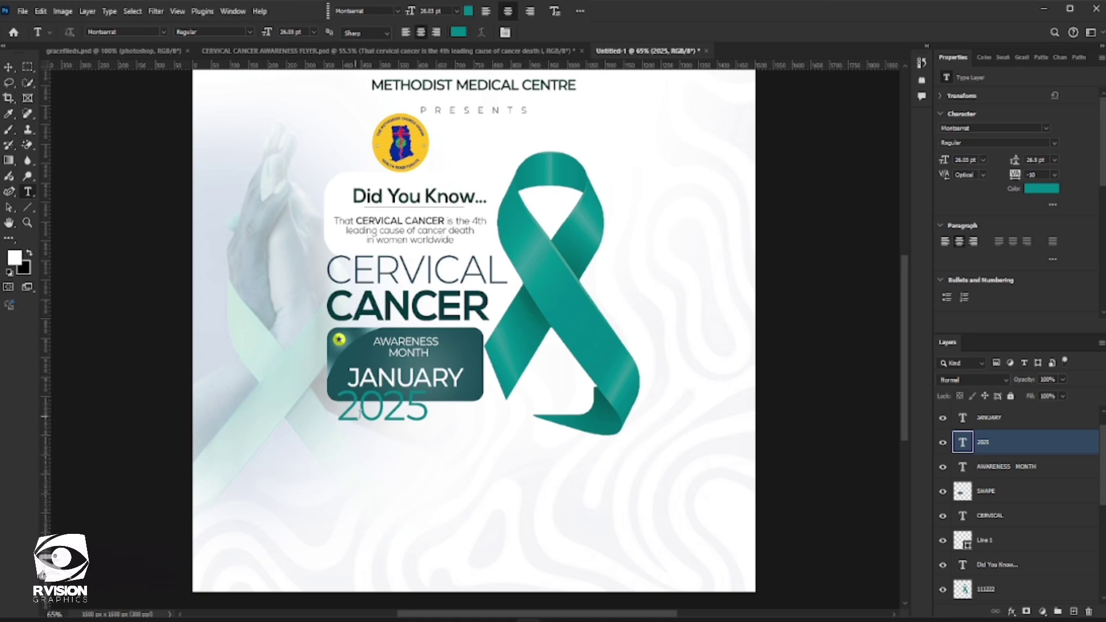
left_click(397, 11)
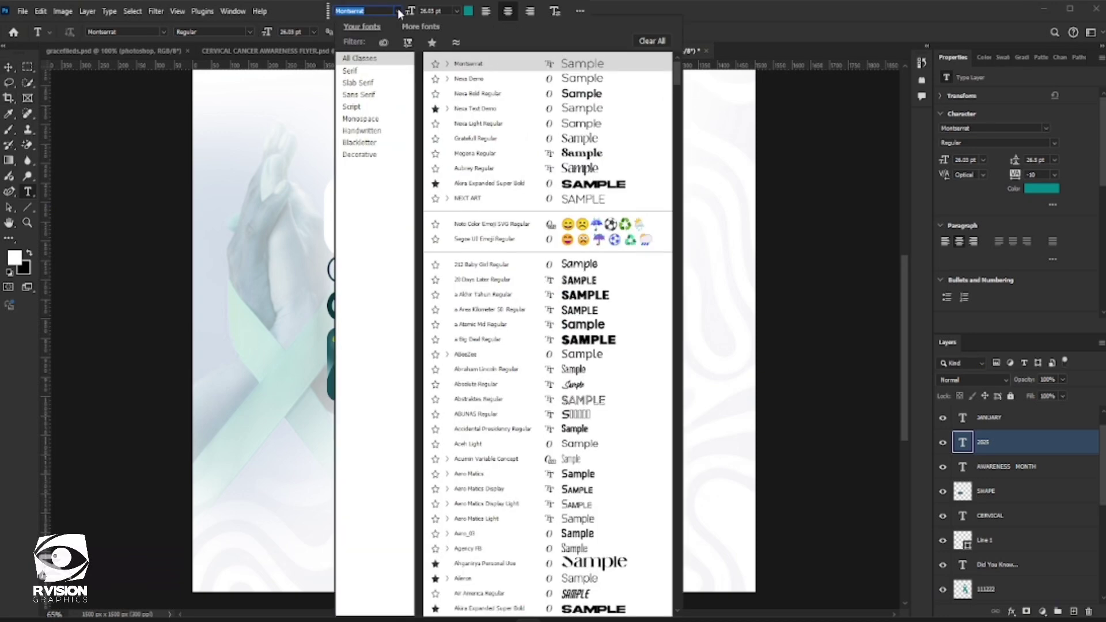
left_click(571, 95)
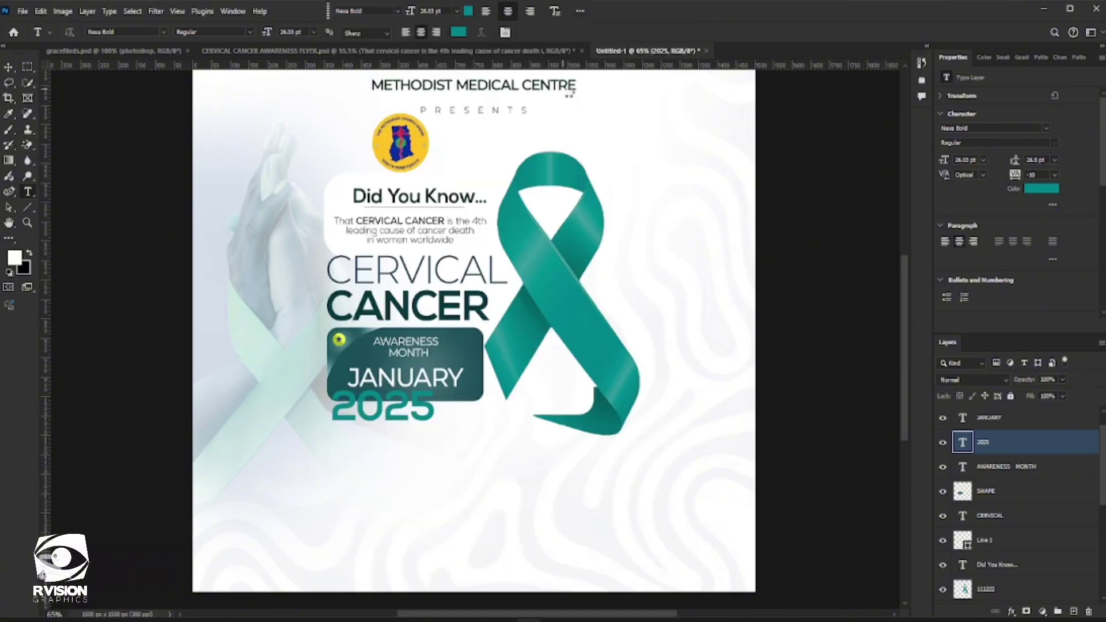
Shrink the 2025 text to about 12 pt, center it below the teal shape, and recolor it dark teal.
left_click(8, 68)
left_click_drag(418, 411, 397, 383)
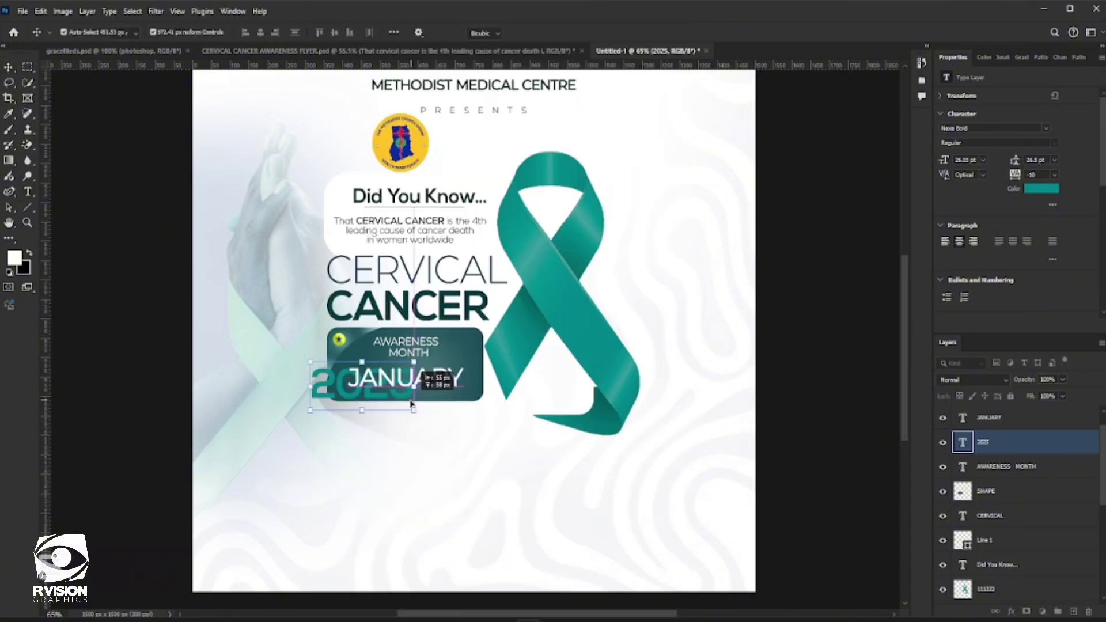
left_click_drag(310, 362, 420, 437)
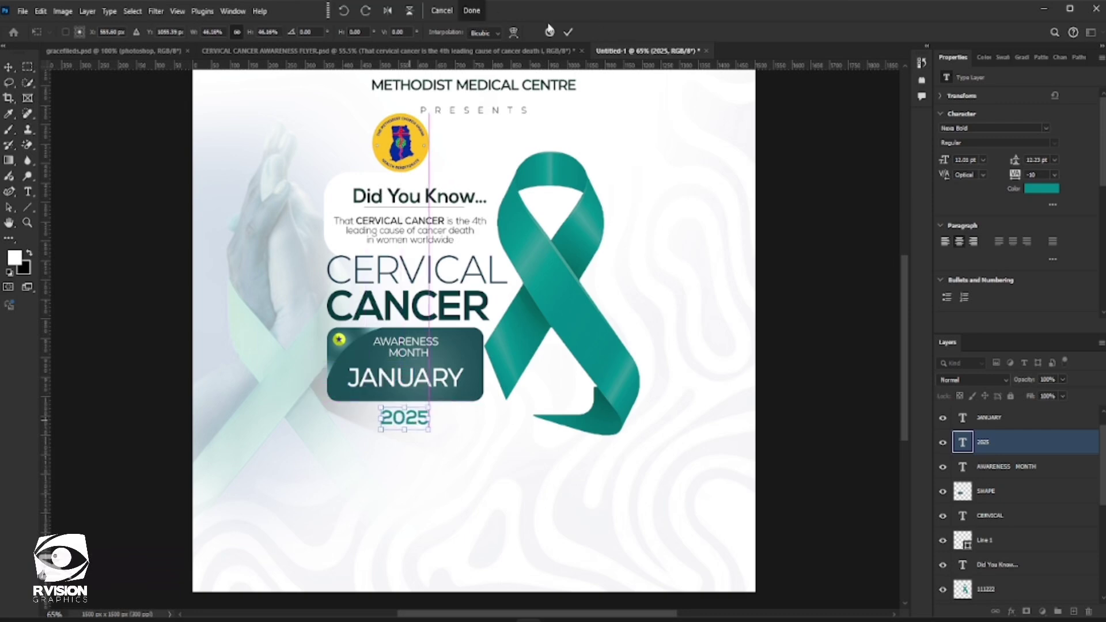
left_click(568, 31)
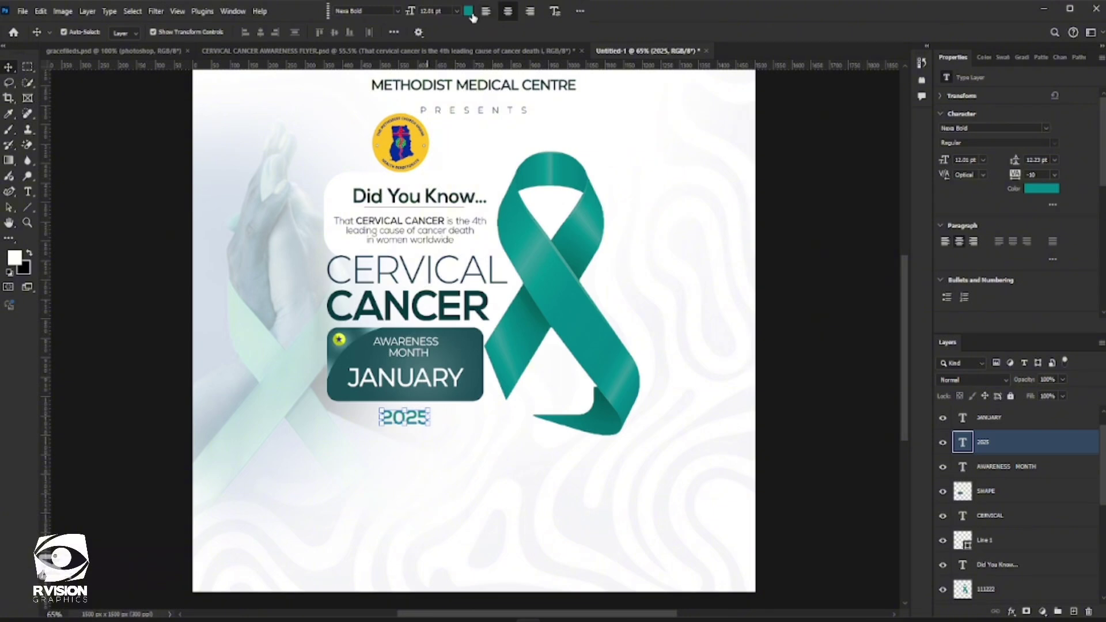
left_click(468, 11)
left_click_drag(751, 185, 754, 224)
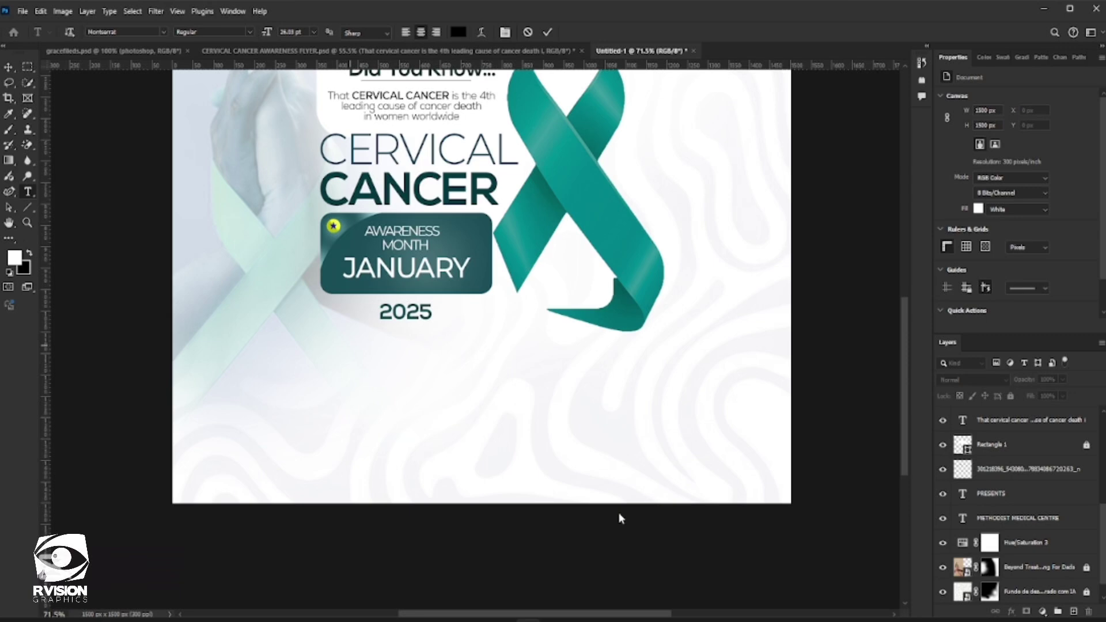
Start a new text layer near 2025 and copy the line FIGHT, SUPPORT & HOPE from the Word document.
left_click(211, 332)
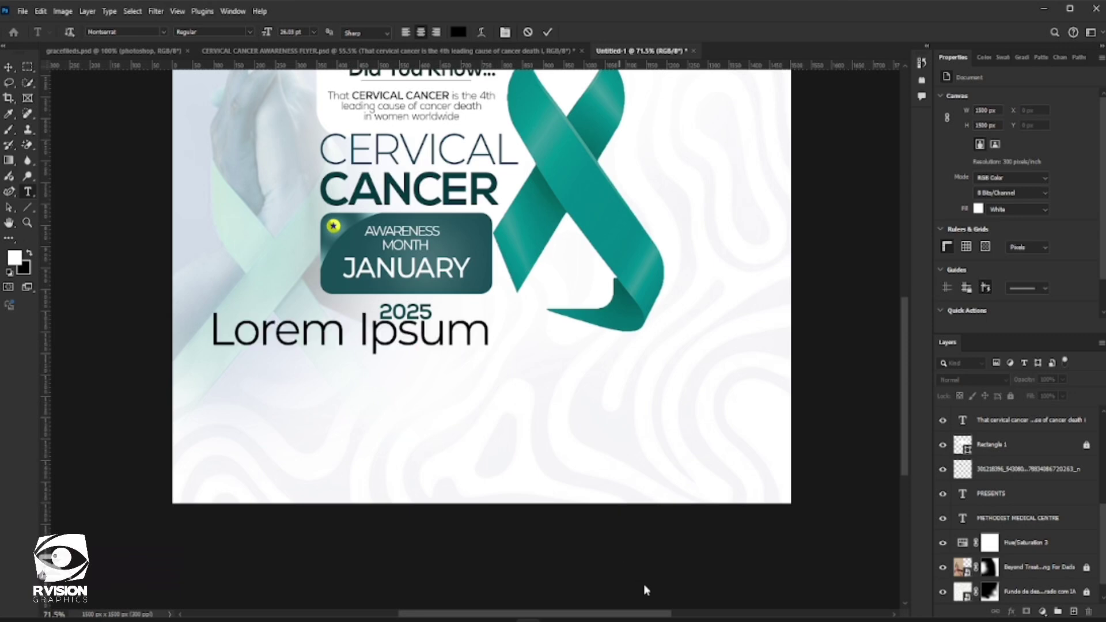
key("ctrl+a")
left_click(654, 576)
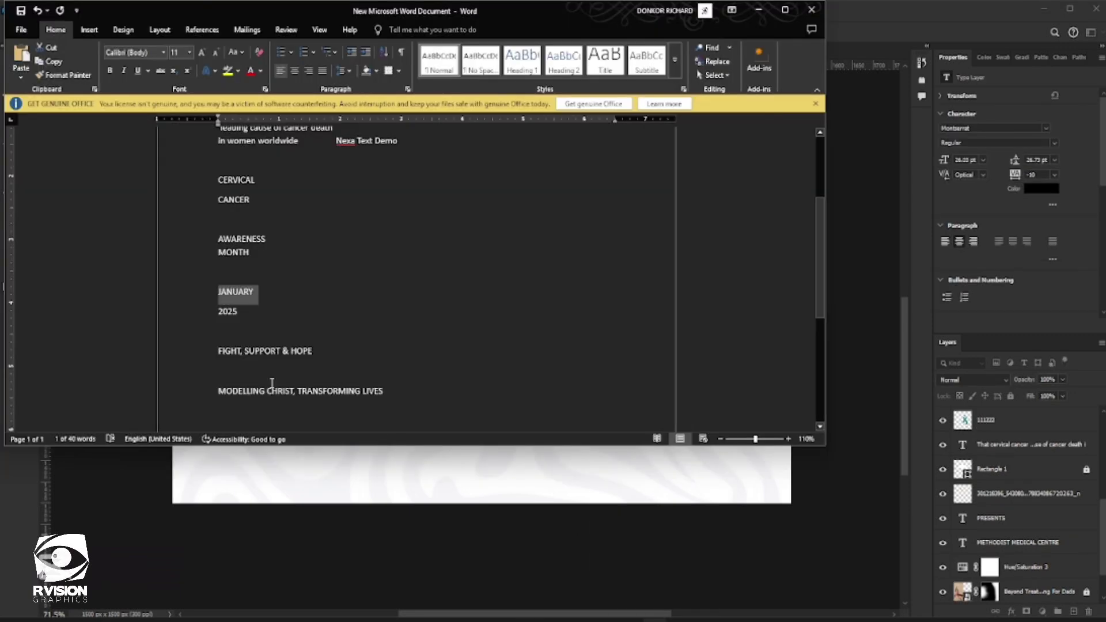
scroll(272, 383, "down", 4)
scroll(267, 348, "up", 1)
left_click_drag(221, 260, 319, 263)
key("ctrl+c")
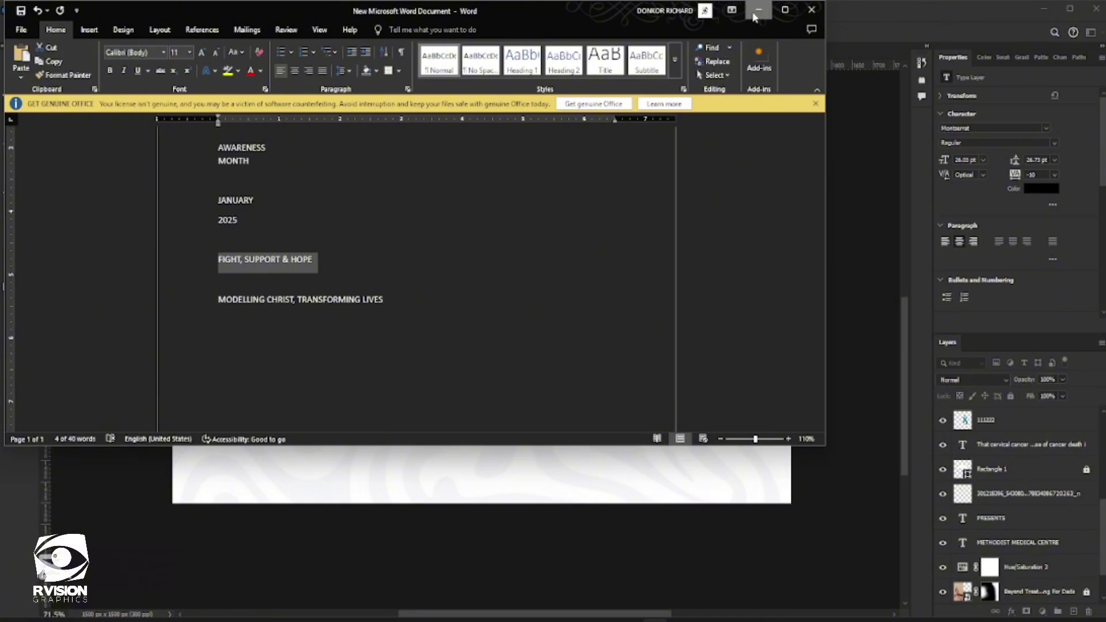
Return to Photoshop and replace the placeholder text with the copied FIGHT, SUPPORT & HOPE.
left_click(759, 10)
left_click(322, 331)
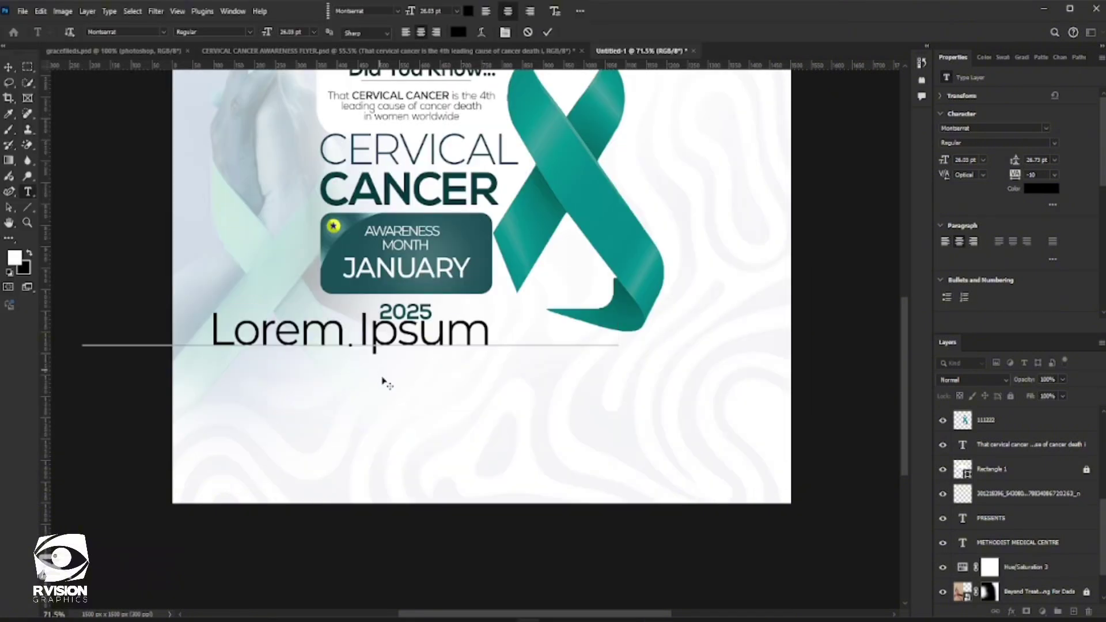
key("ctrl+a")
key("ctrl+v")
left_click(547, 32)
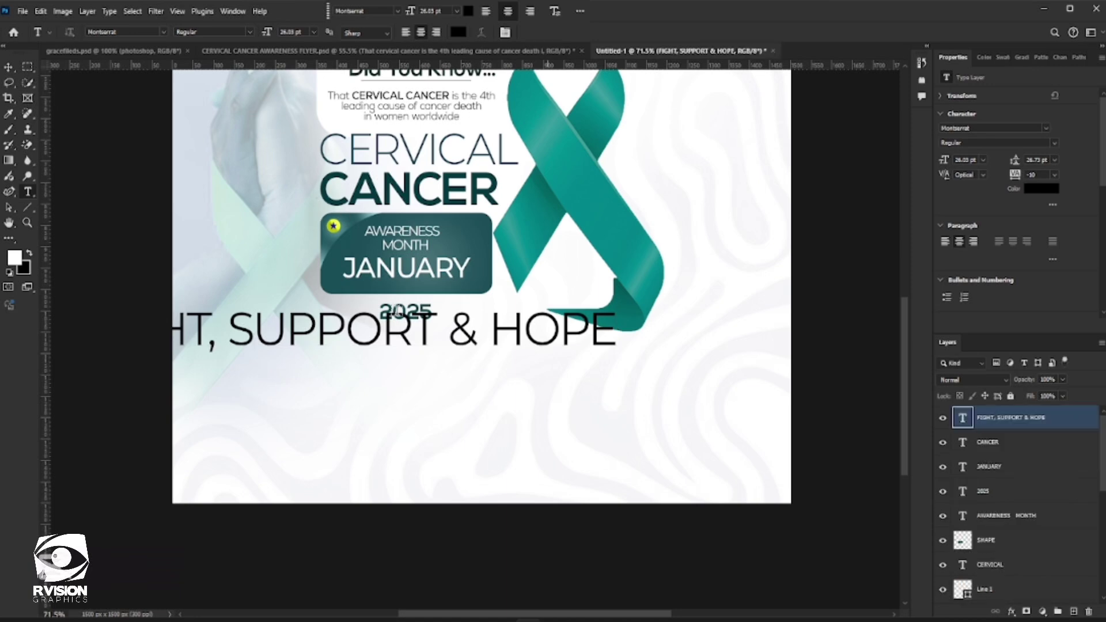
Scale FIGHT, SUPPORT & HOPE to about 28%, place it directly beneath 2025, and tuck both lines close under the teal shape.
key("ctrl+t")
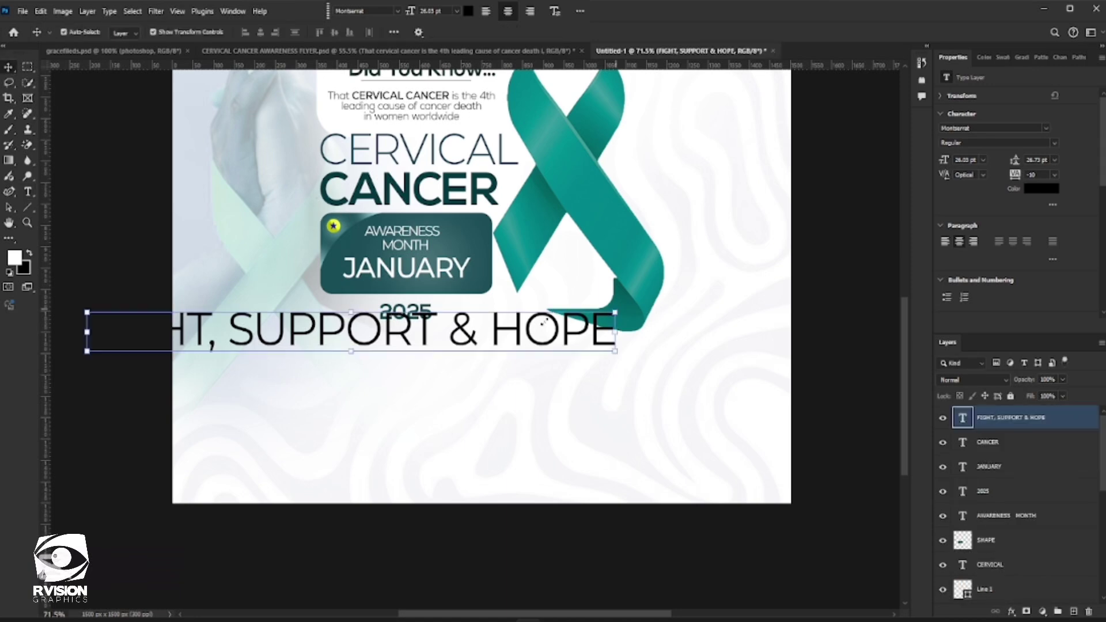
left_click_drag(615, 346, 437, 335)
left_click_drag(258, 315, 325, 340)
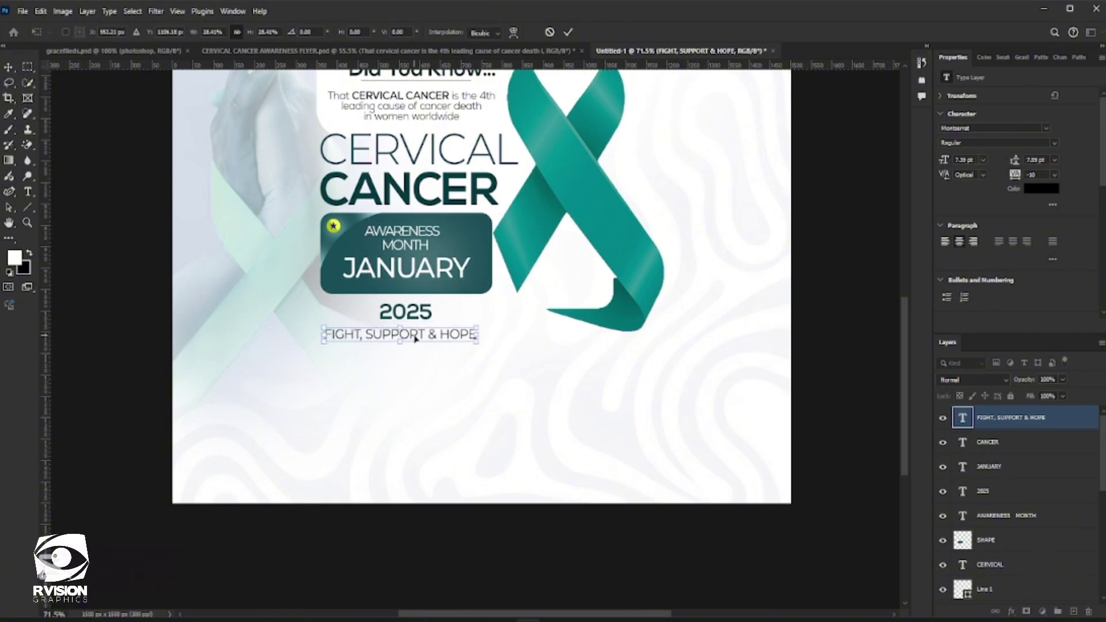
left_click_drag(414, 339, 410, 335)
left_click(568, 33)
left_click(413, 316, "shift")
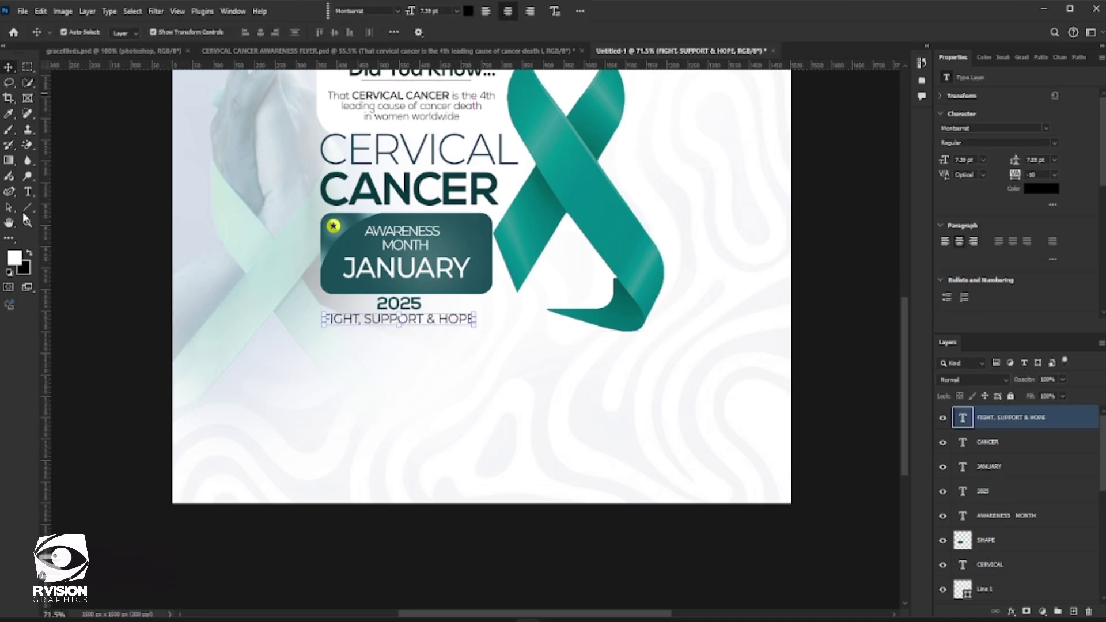
Draw a thin horizontal black line about 183 px long extending from the end of FIGHT, SUPPORT & HOPE.
left_click(27, 207)
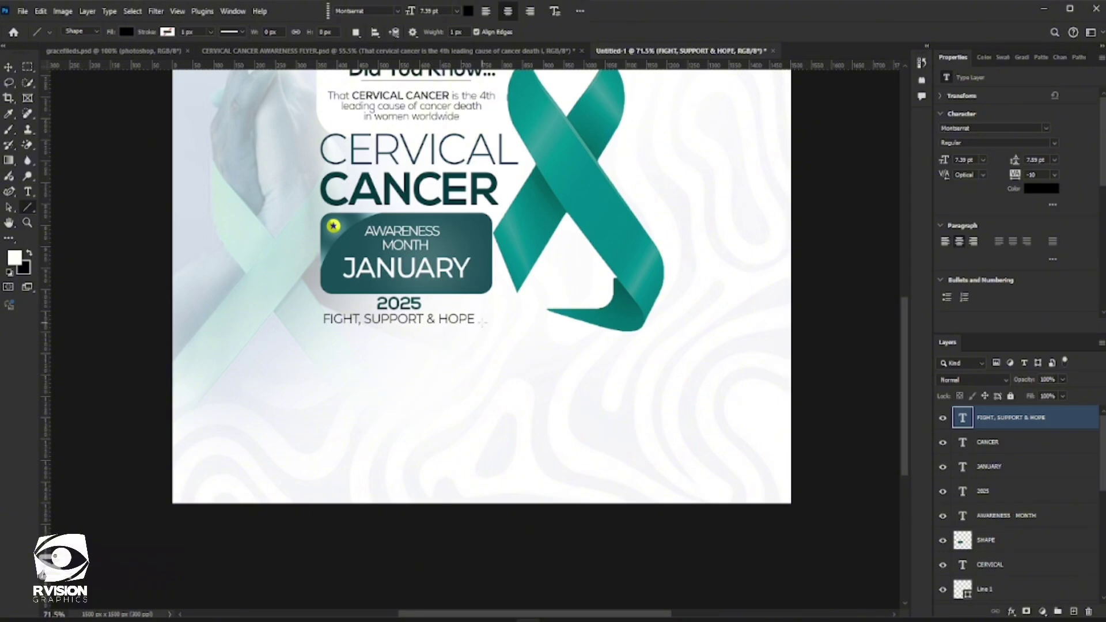
left_click_drag(483, 322, 559, 336)
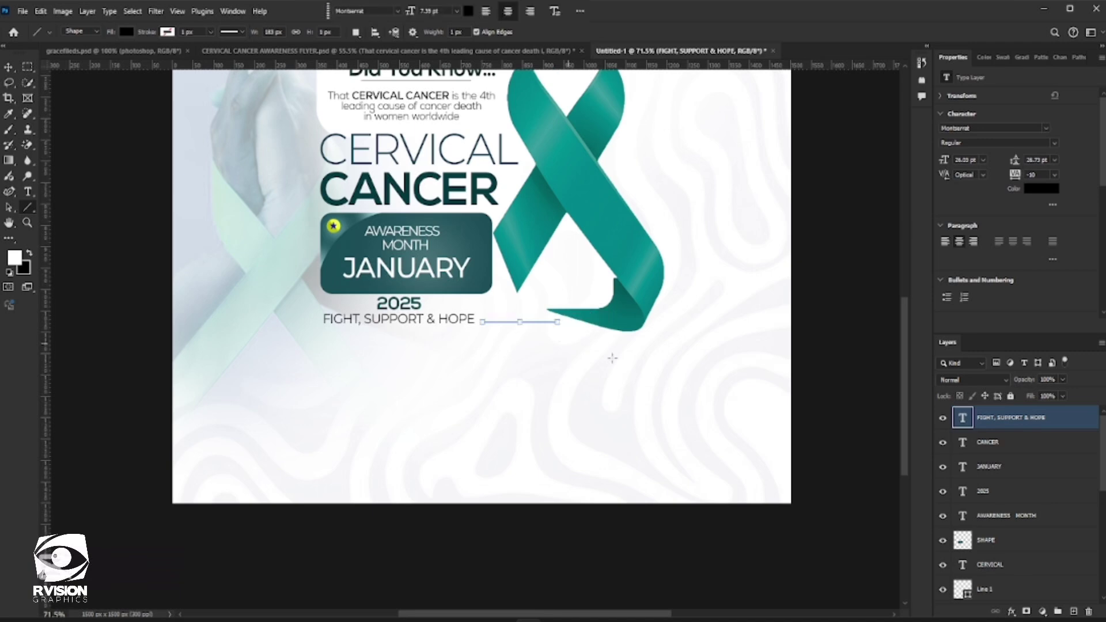
left_click(9, 68)
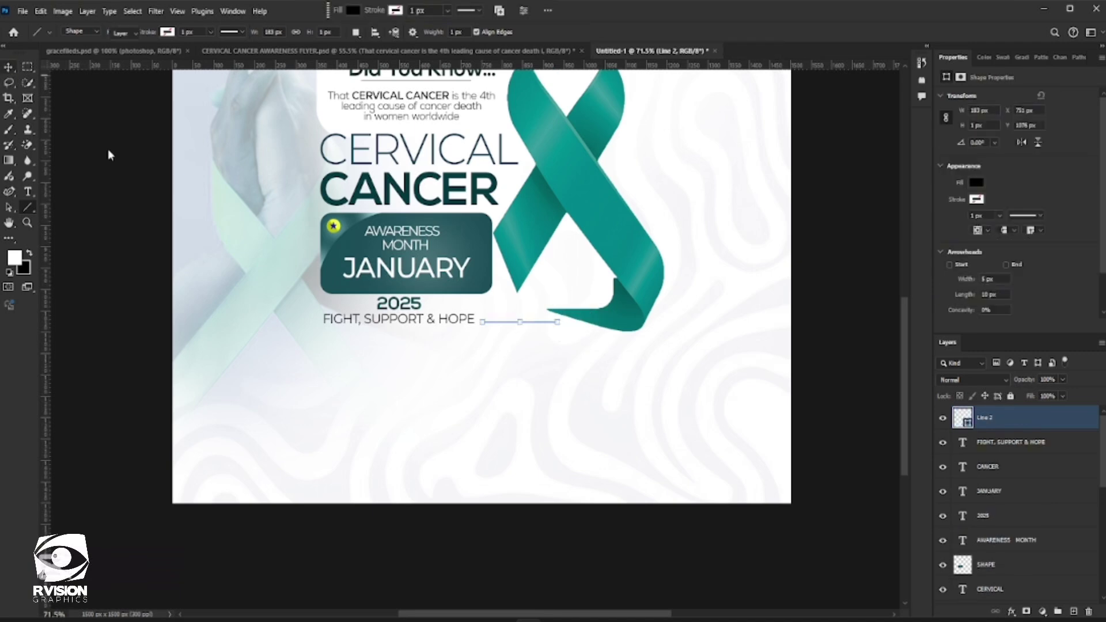
left_click(671, 425)
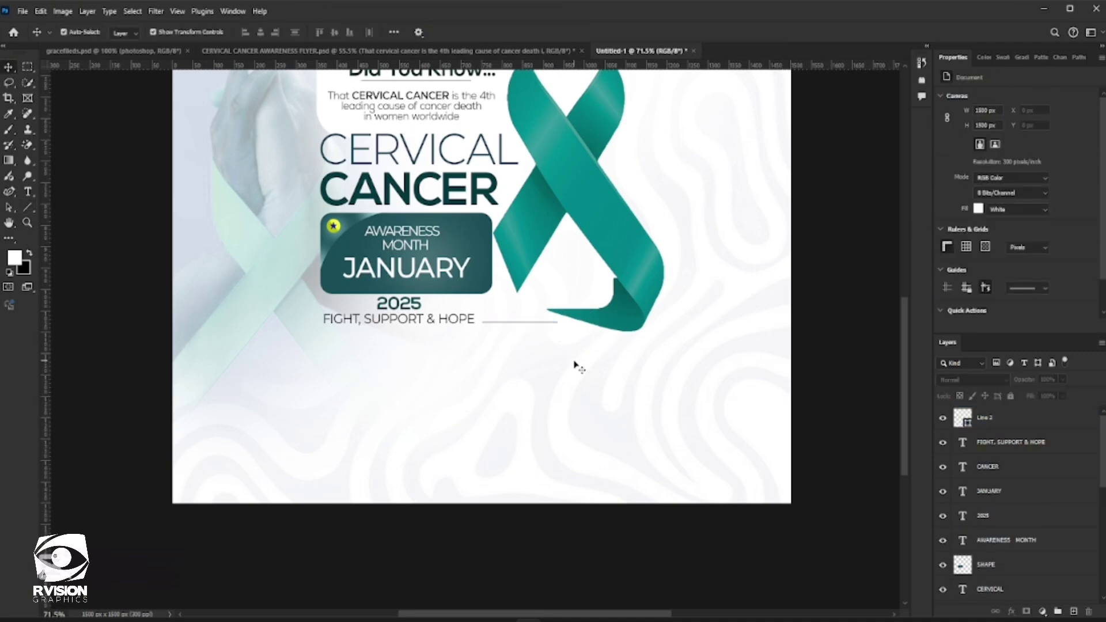
Draw a wide horizontal rectangle about 870 px wide near the bottom of the flyer.
scroll(575, 388, "down", 3)
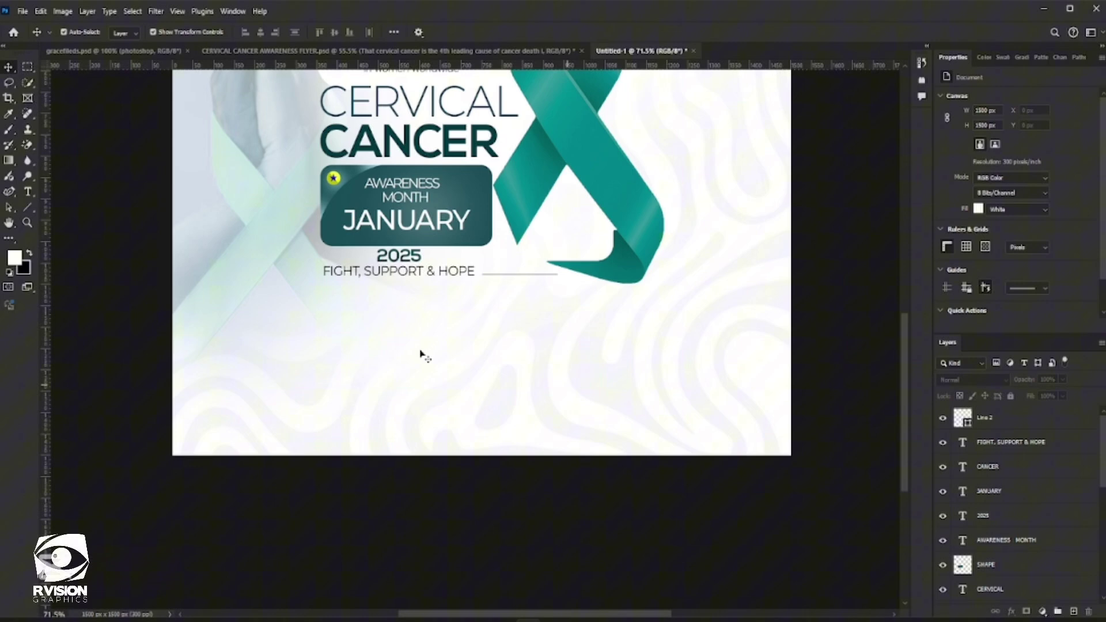
left_click(28, 210)
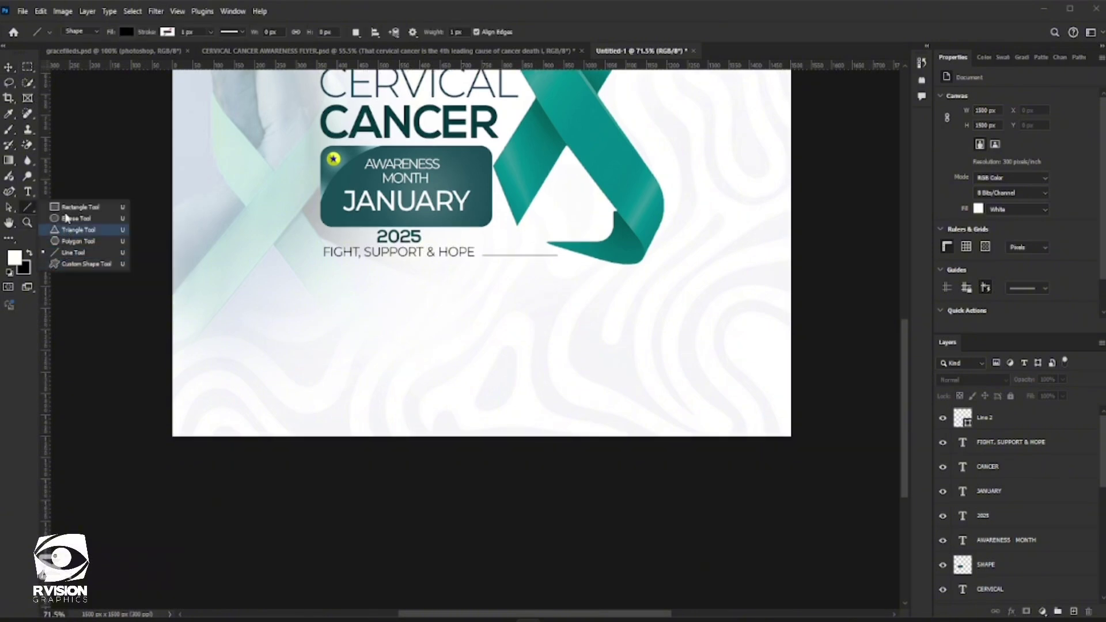
left_click(67, 209)
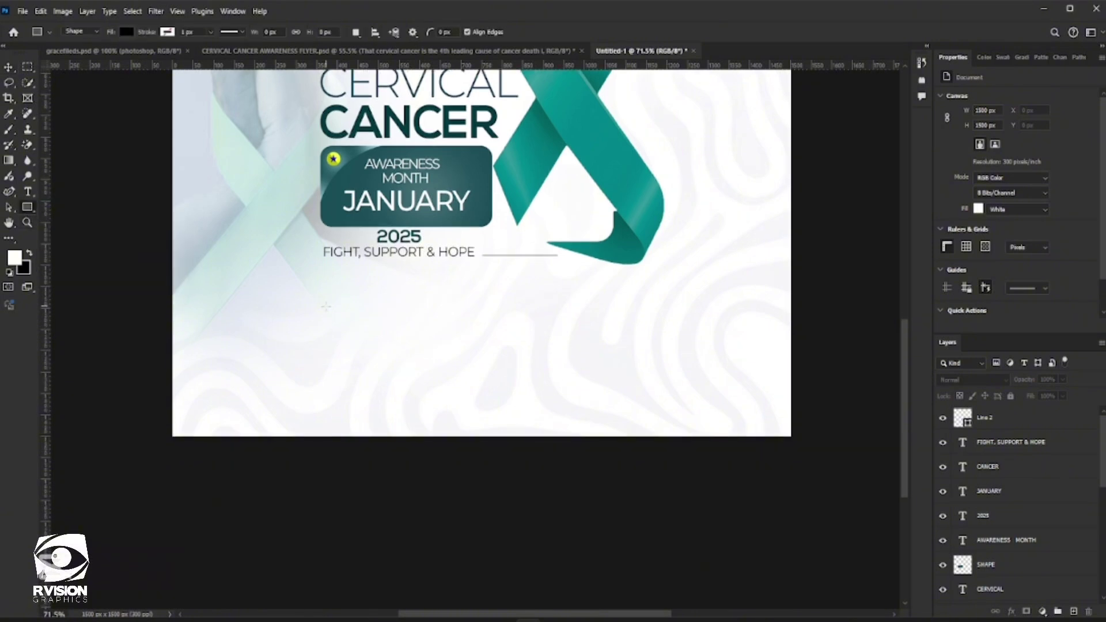
left_click_drag(314, 327, 553, 374)
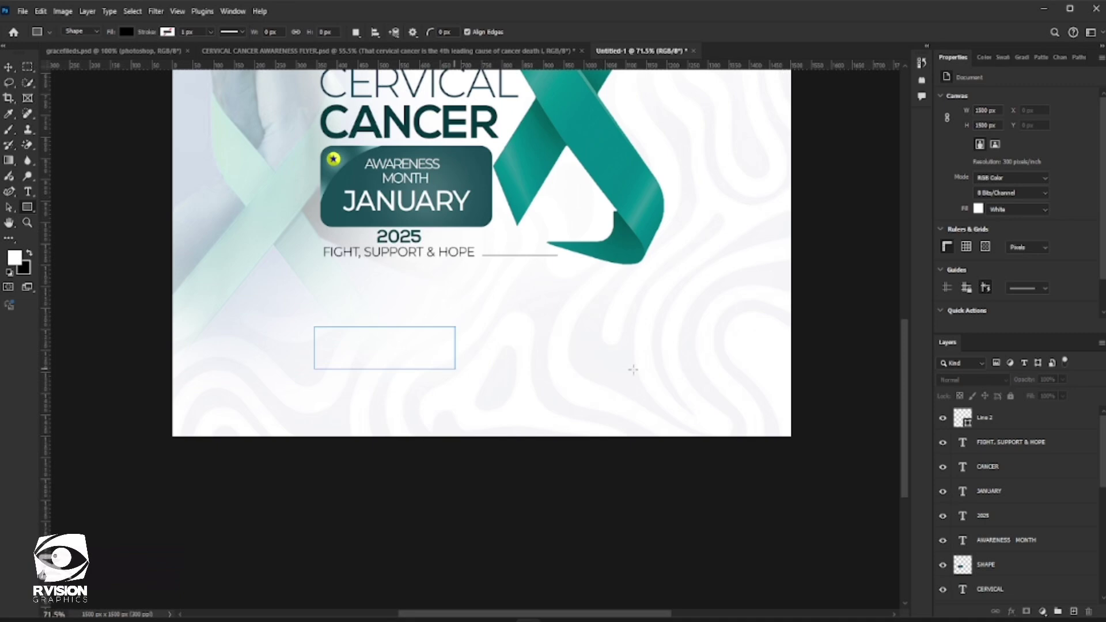
left_click_drag(633, 370, 674, 357)
Fill the rectangle with the recently used medium teal and thin it to about 49 px high.
left_click(353, 10)
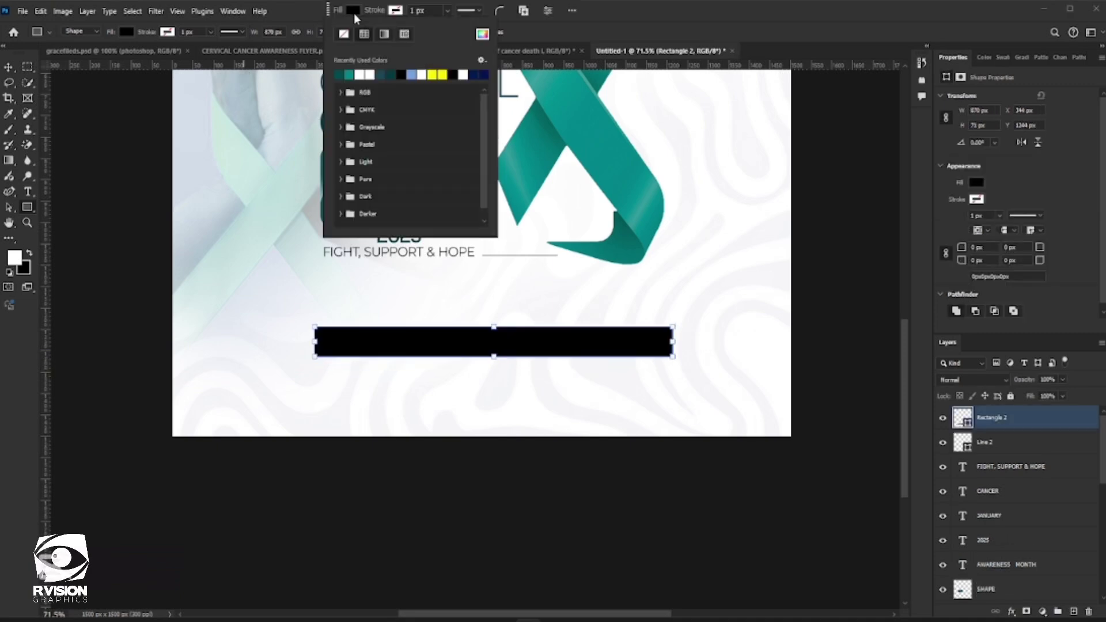
left_click(344, 73)
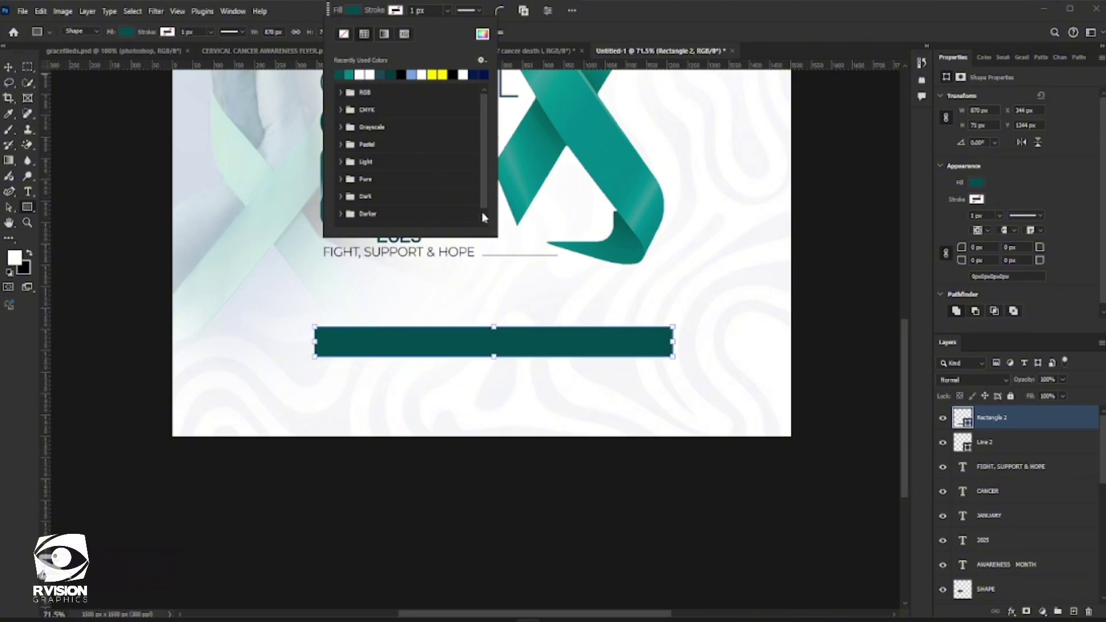
left_click(357, 73)
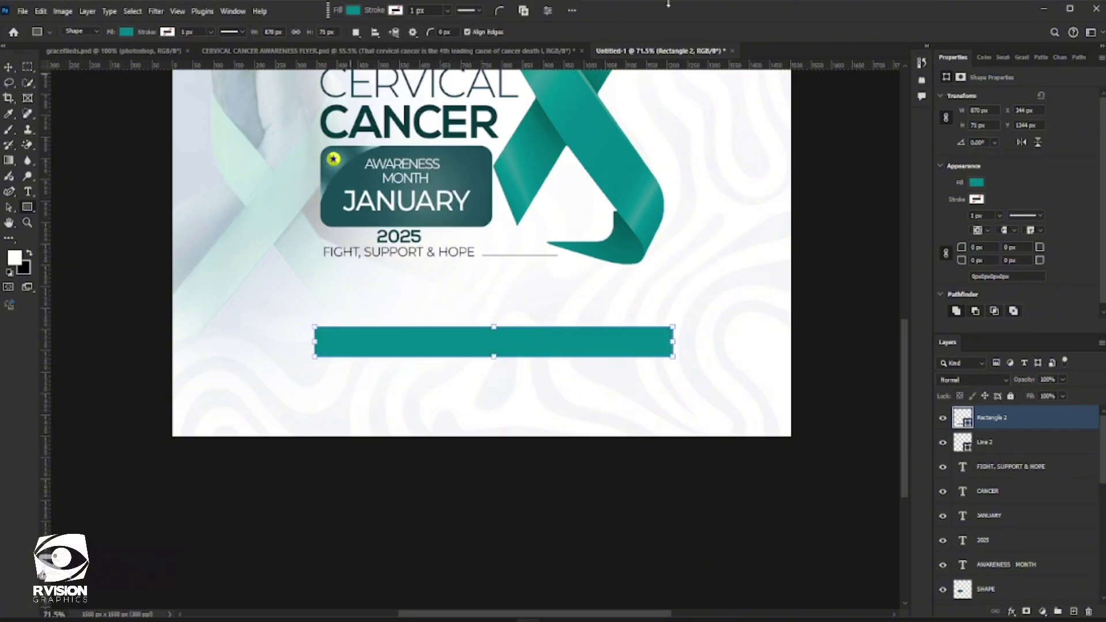
left_click(490, 411)
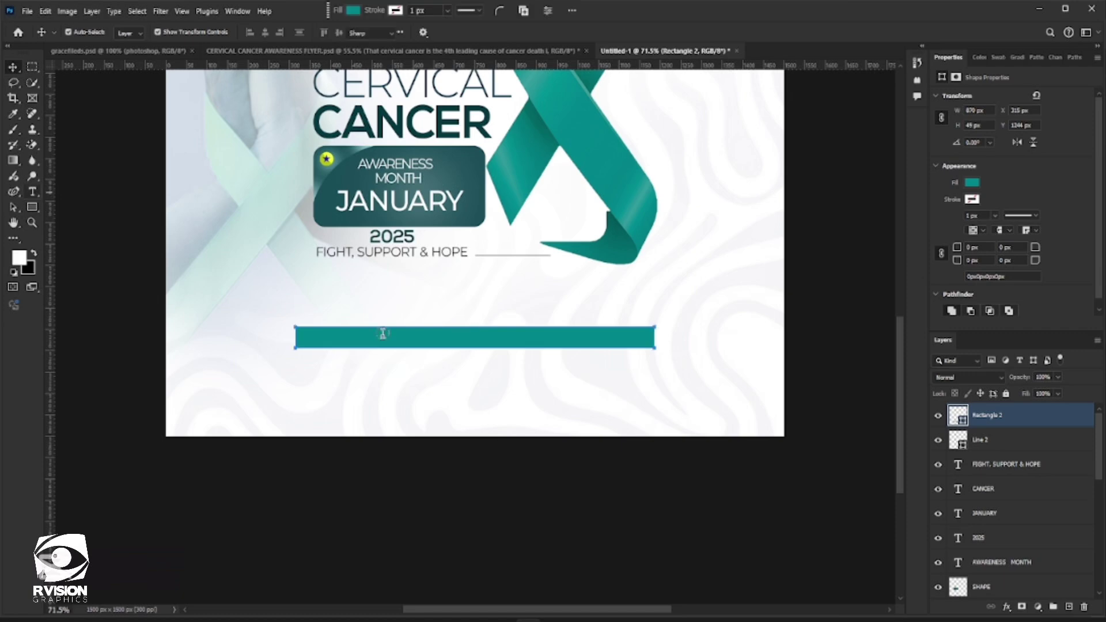
Add a text layer reading MODELLING CHRIST, TRANSFORMING LIVES just above the teal bar.
left_click(349, 313)
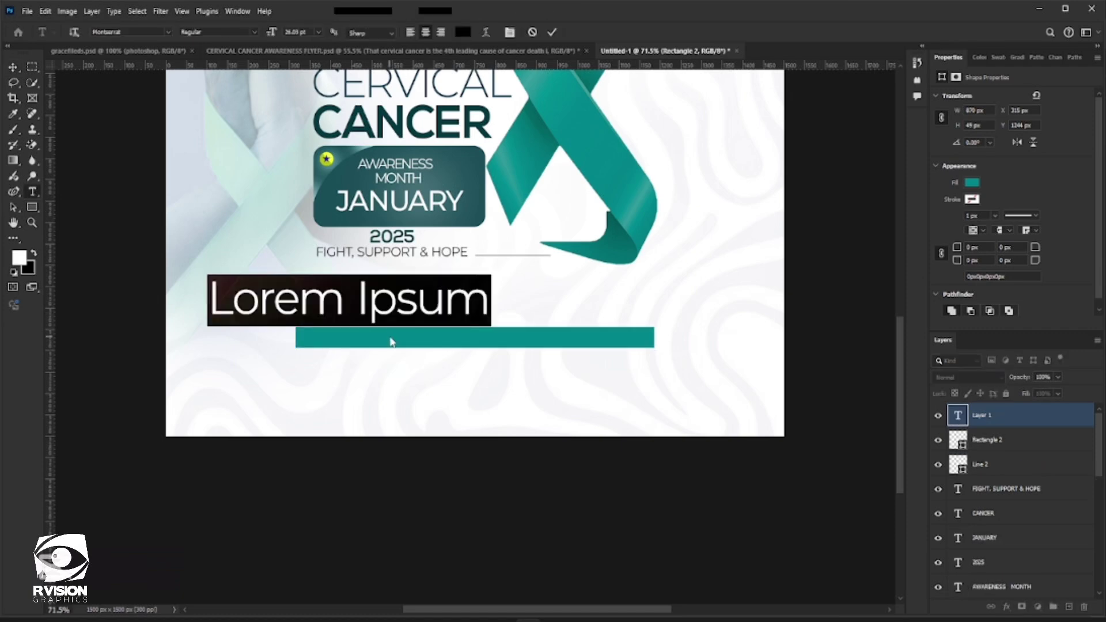
left_click(402, 348)
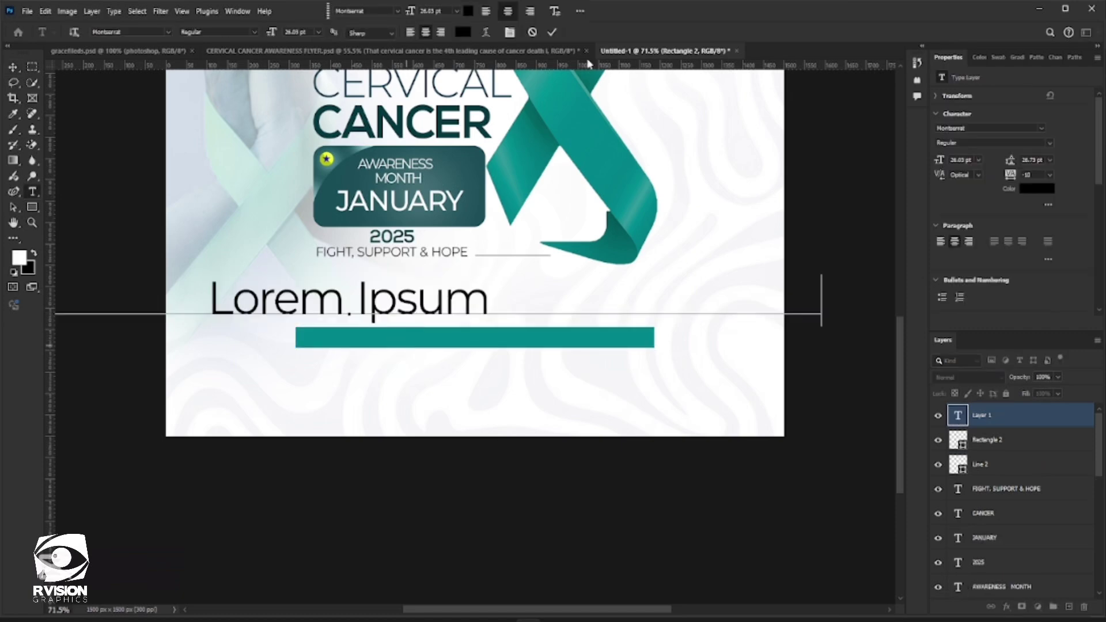
type("MODELLING CHRIST, TRANSFORMING LIVES")
key("ctrl+Return")
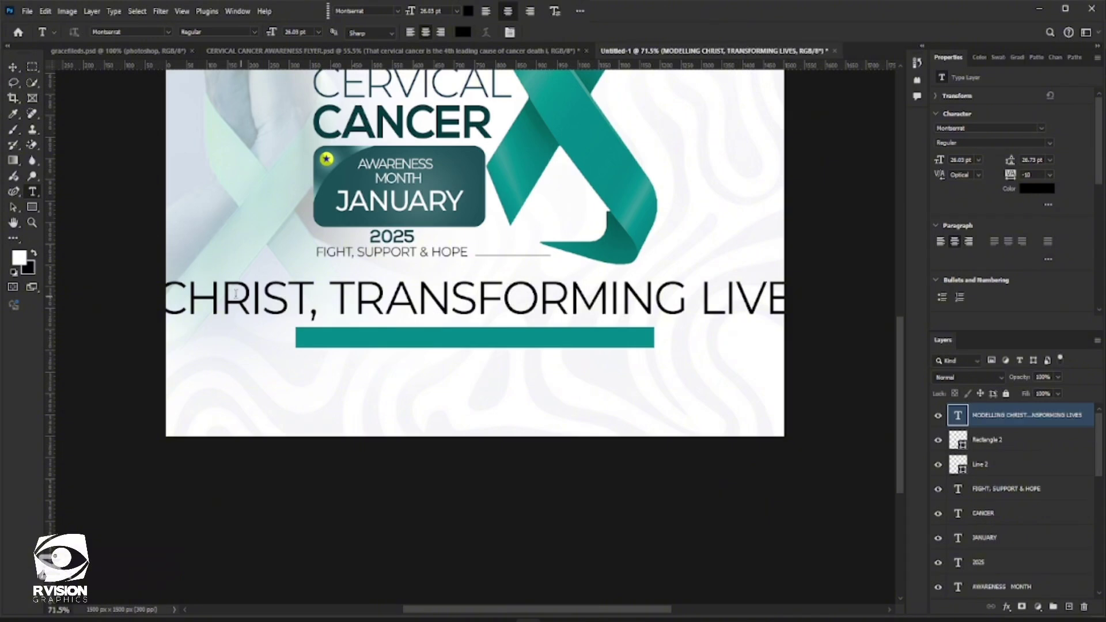
Recolor the MODELLING CHRIST, TRANSFORMING LIVES text white (ffffff) and ready it for transforming.
left_click(468, 10)
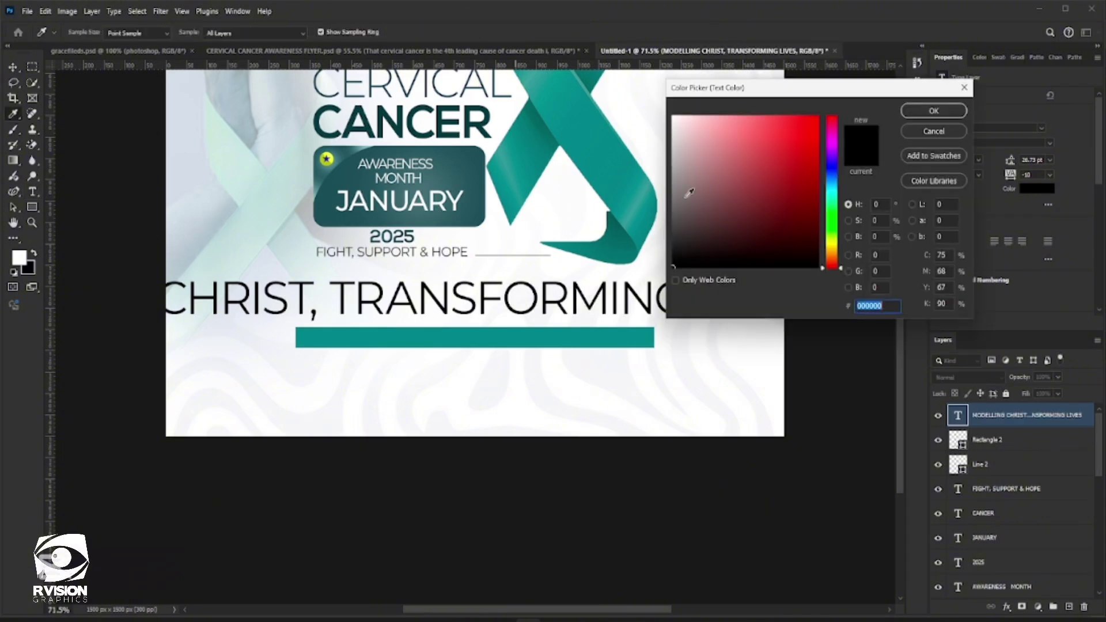
left_click(708, 169)
left_click(652, 99)
left_click(934, 111)
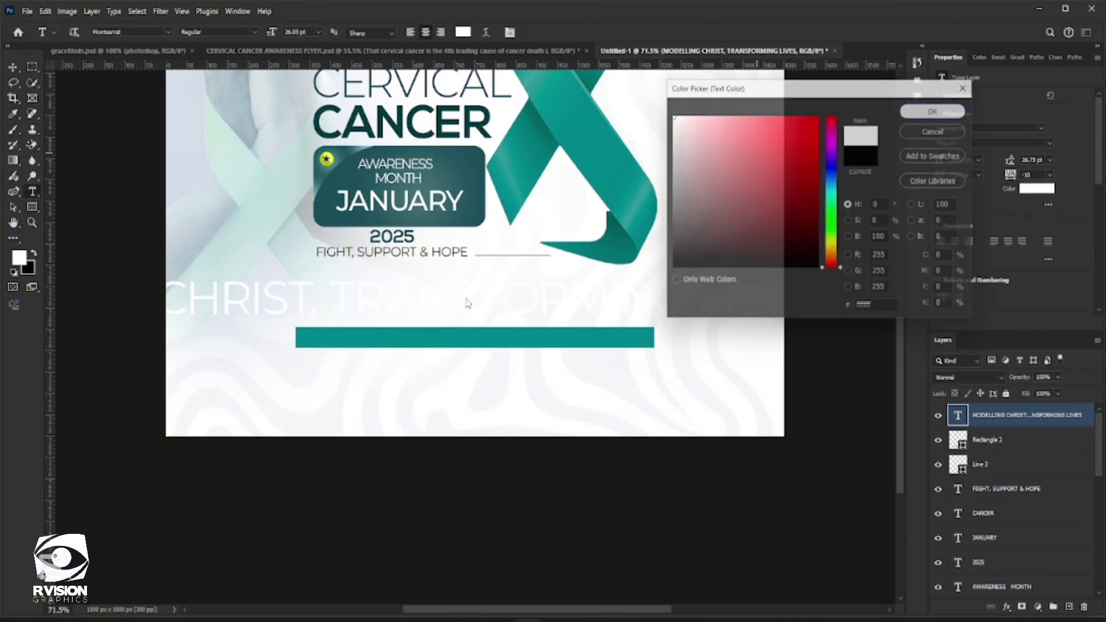
left_click(14, 68)
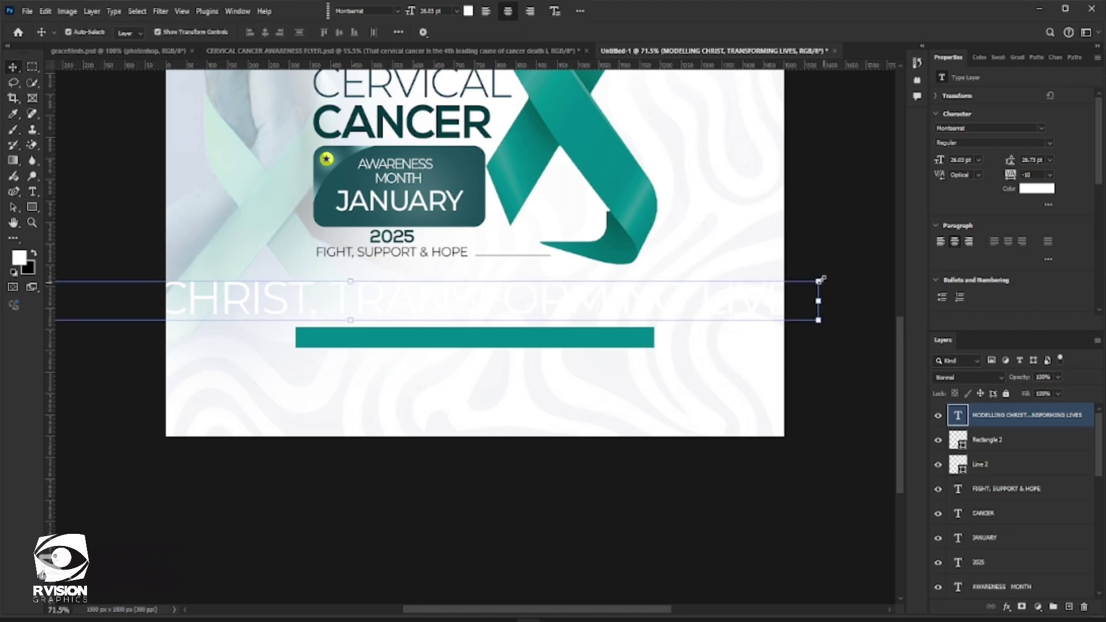
Scale down the MODELLING CHRIST, TRANSFORMING LIVES text and position it centrally inside the teal bar.
left_click_drag(744, 310, 621, 326)
mouse_move(498, 338)
left_mouse_down()
mouse_move(368, 349)
mouse_move(257, 317)
mouse_move(508, 340)
left_mouse_up()
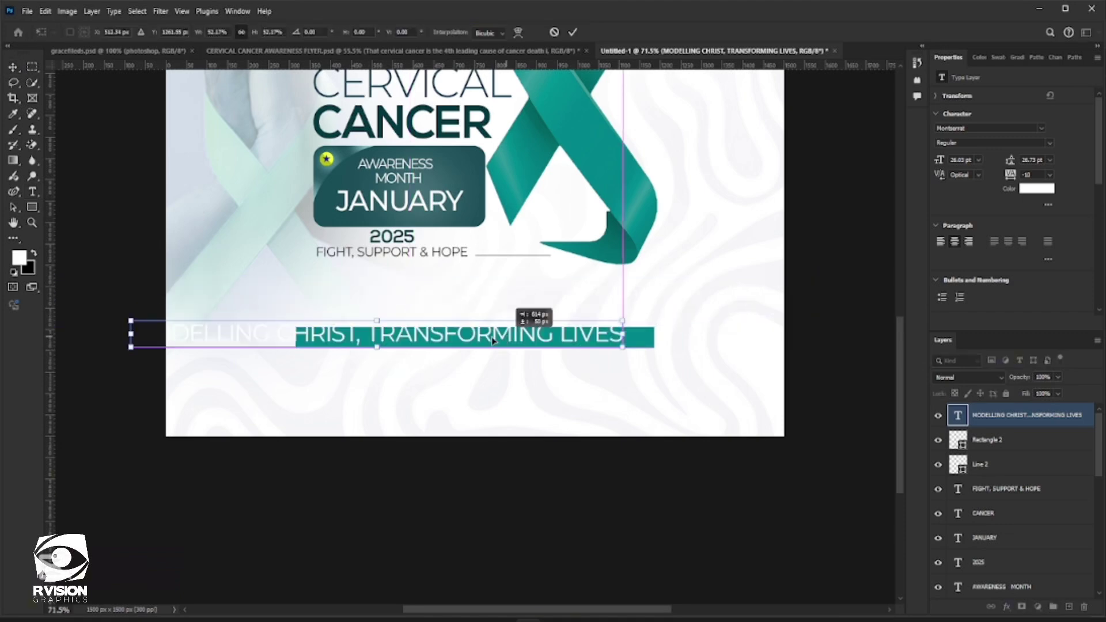
left_click_drag(133, 321, 345, 333)
left_click(573, 32)
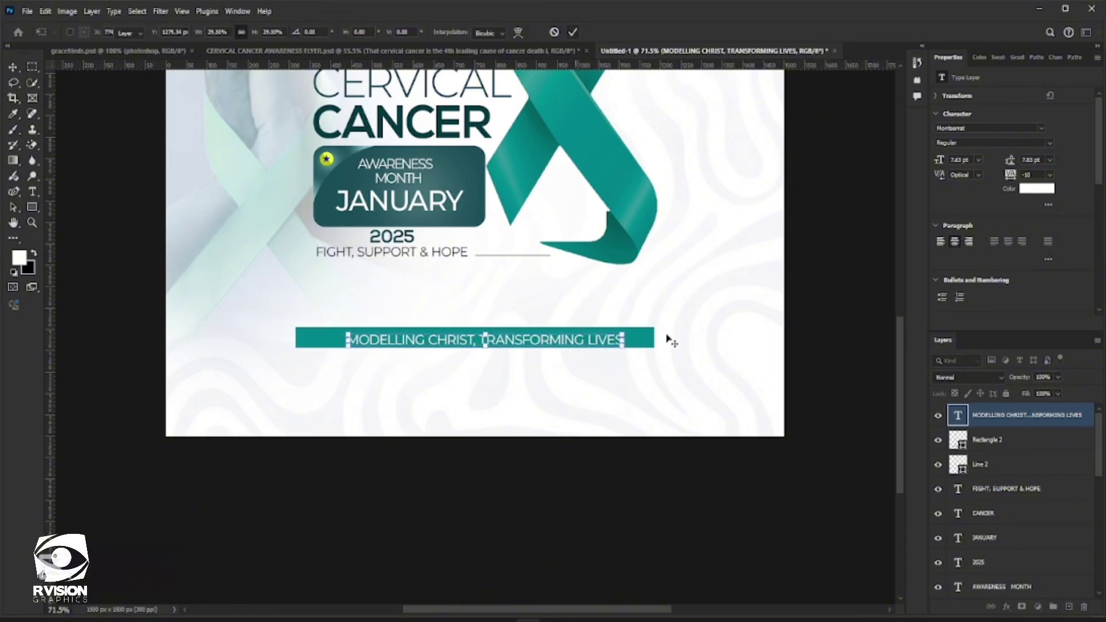
left_click_drag(520, 342, 520, 342)
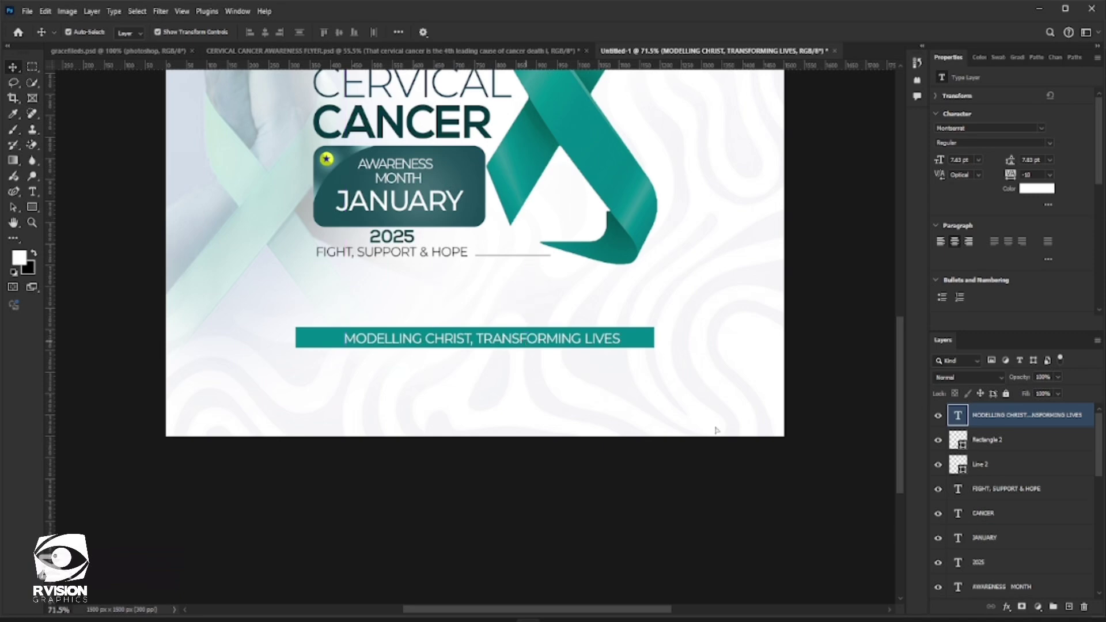
double_click(430, 334)
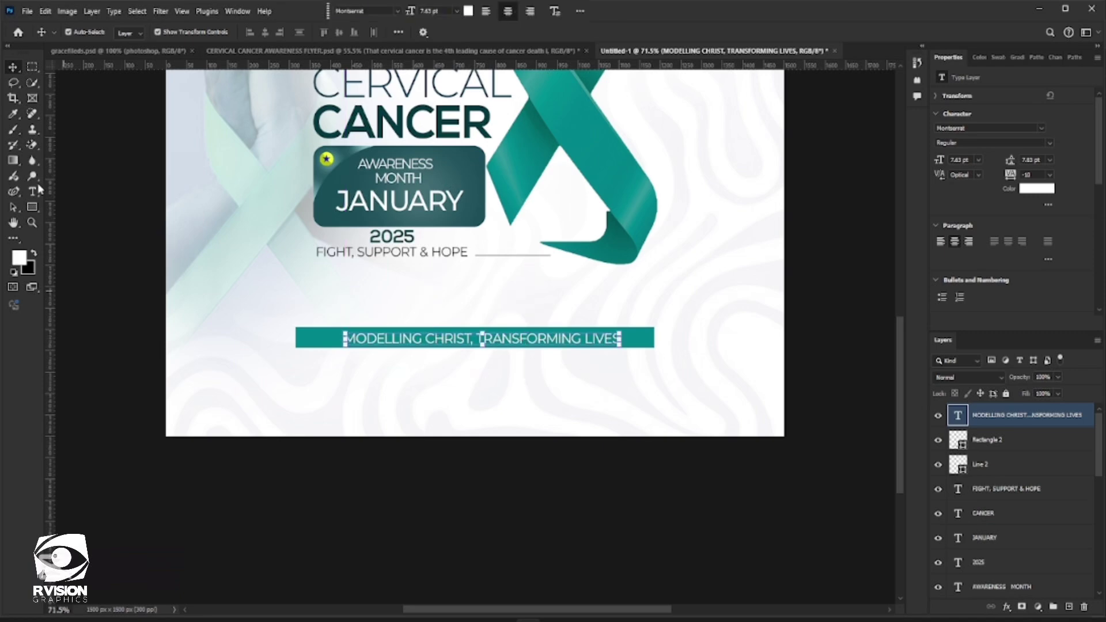
Draw a small teal ellipse about 28 by 31 px below the thin line beside the FIGHT, SUPPORT & HOPE tagline.
left_click(32, 207)
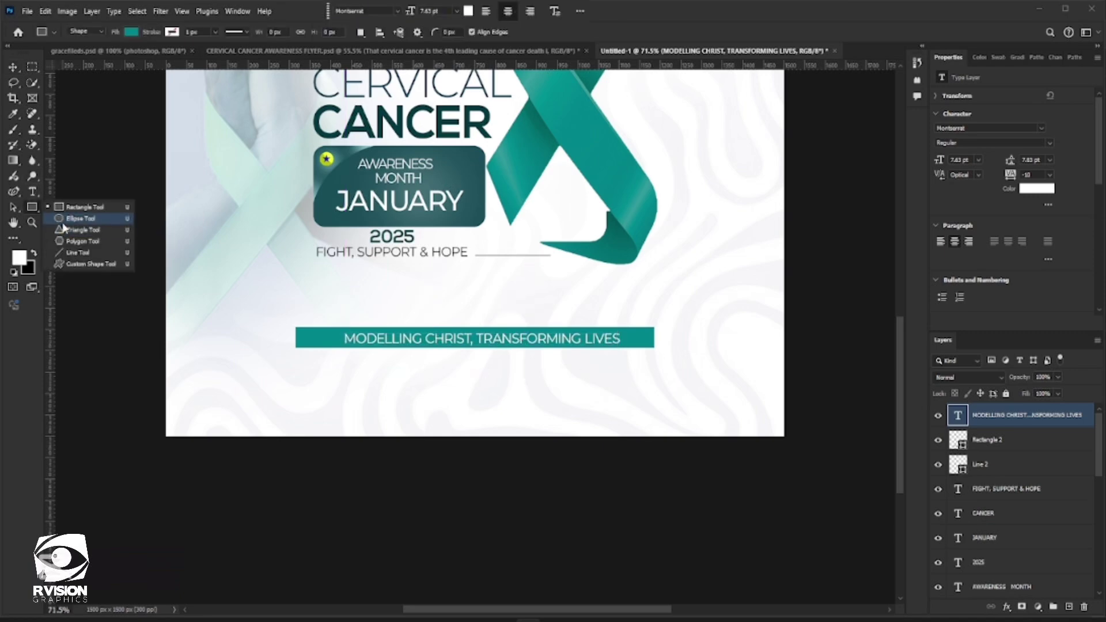
left_click(63, 223)
scroll(521, 307, "down", 1)
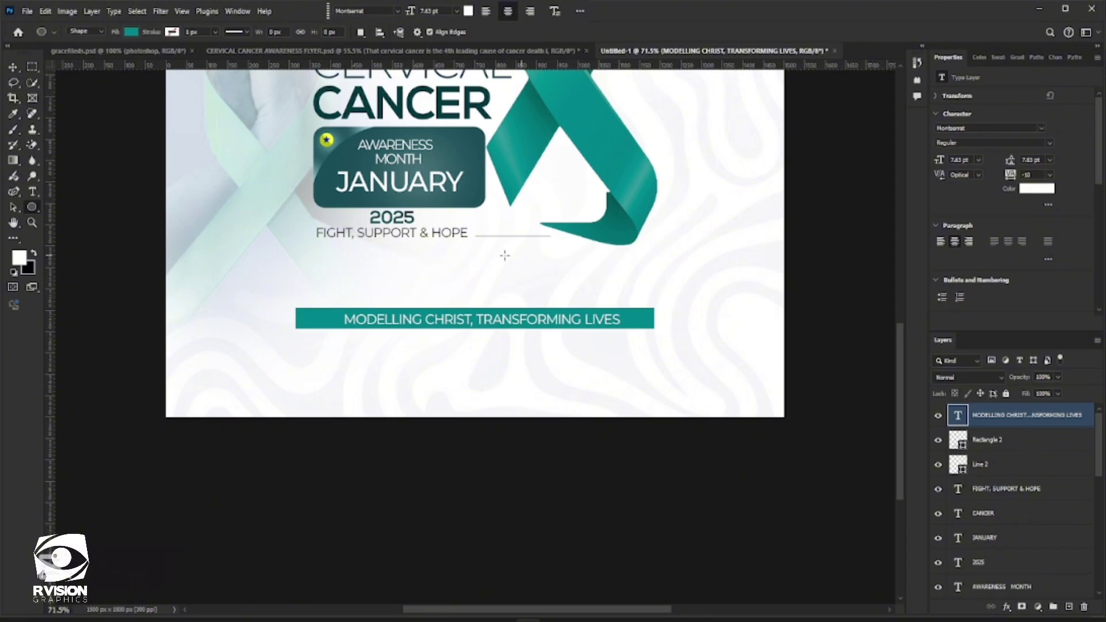
left_click_drag(499, 250, 511, 263)
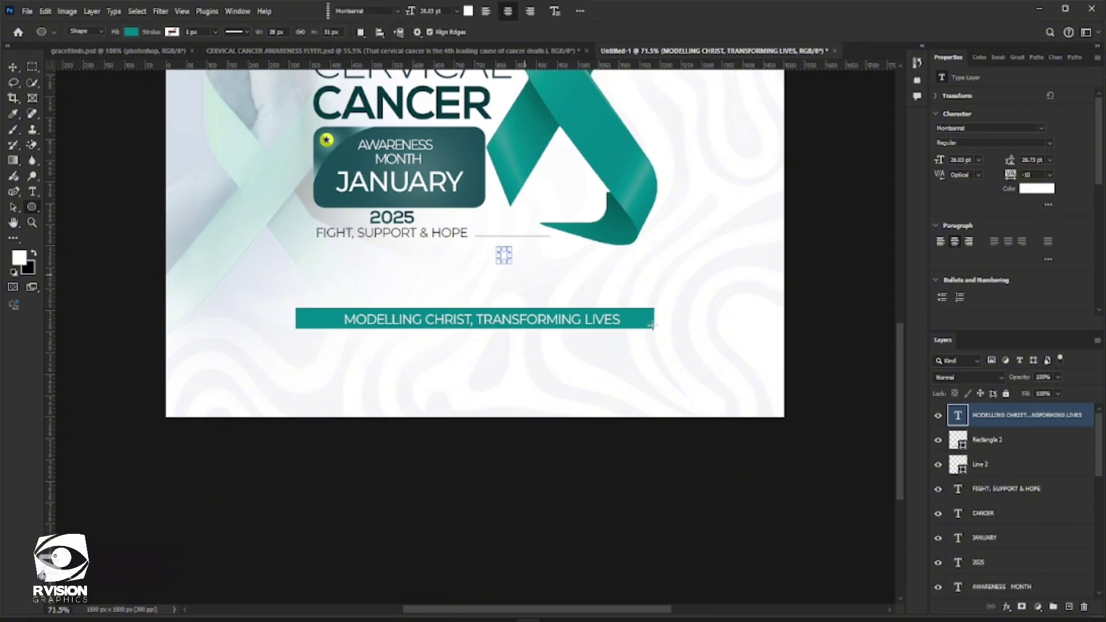
key("v")
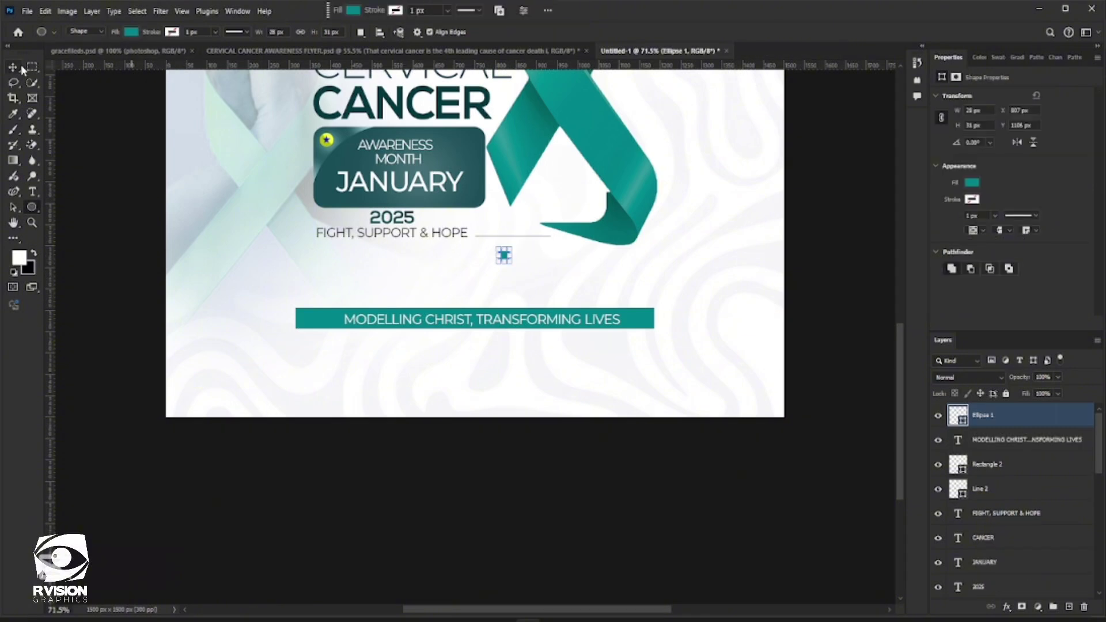
left_click(551, 265)
Duplicate the teal dot and shift the copy 40 px to the right.
left_click(509, 255)
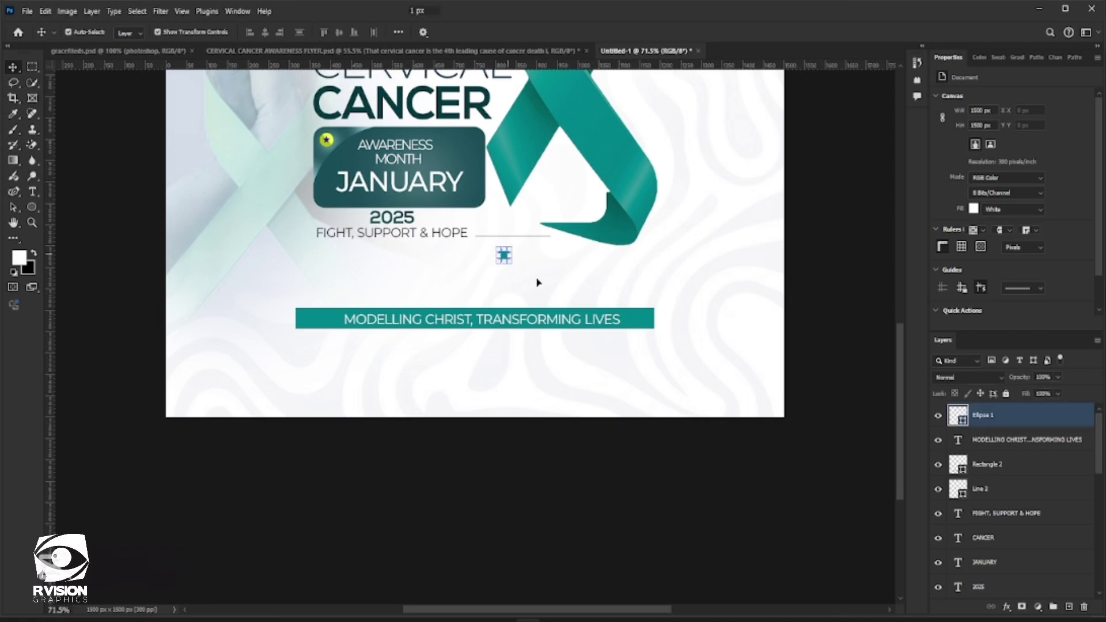
scroll(539, 283, "down", 2)
key("ctrl+j")
key("shift+Right")
key("shift+Right")
key("shift+Right")
key("shift+Right")
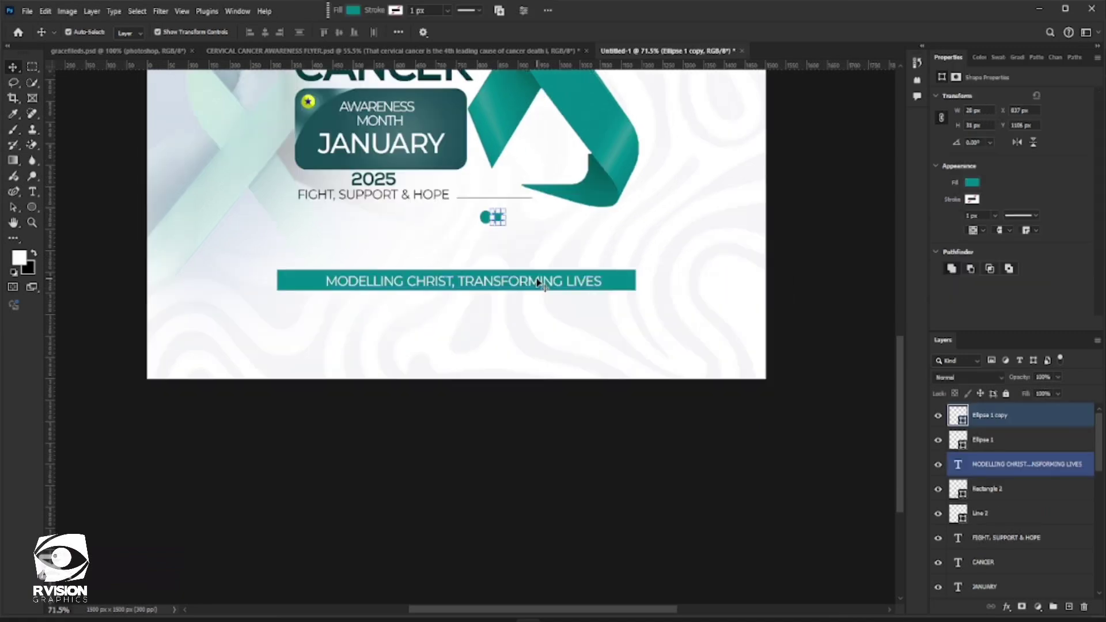
Recolor the second dot to a brighter turquoise.
left_click(502, 217)
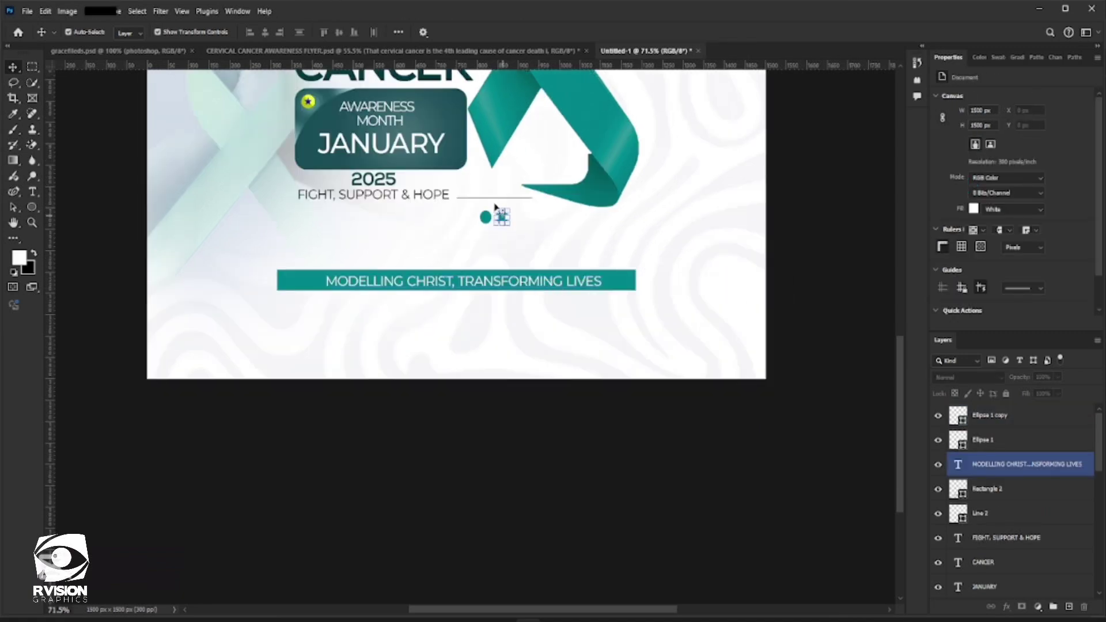
left_click(353, 10)
left_click(353, 74)
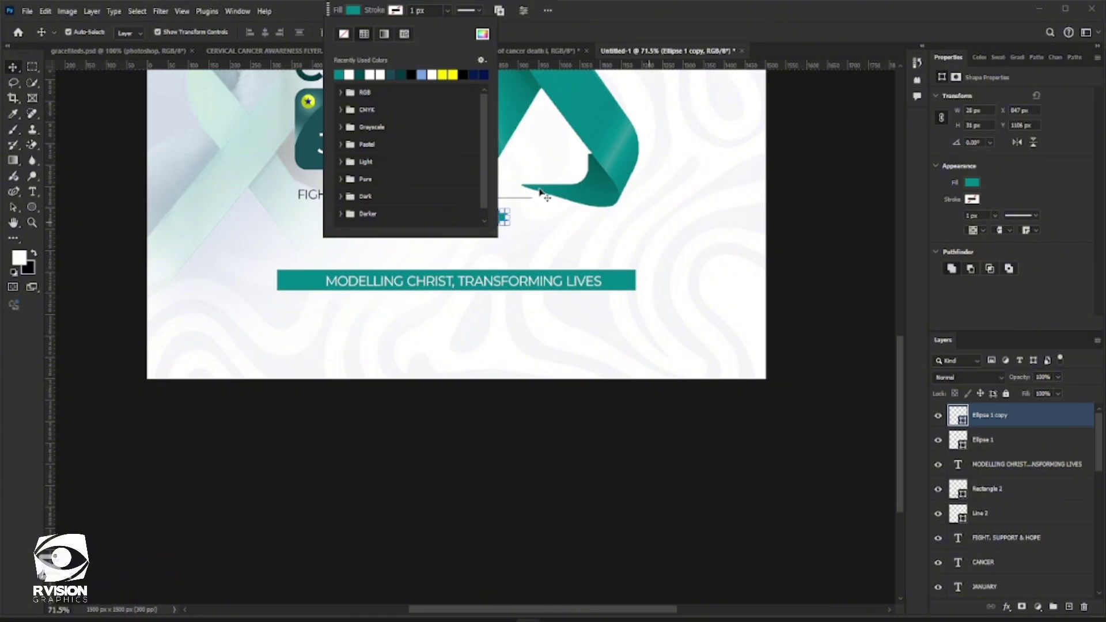
left_click(482, 33)
type("2bb5a9")
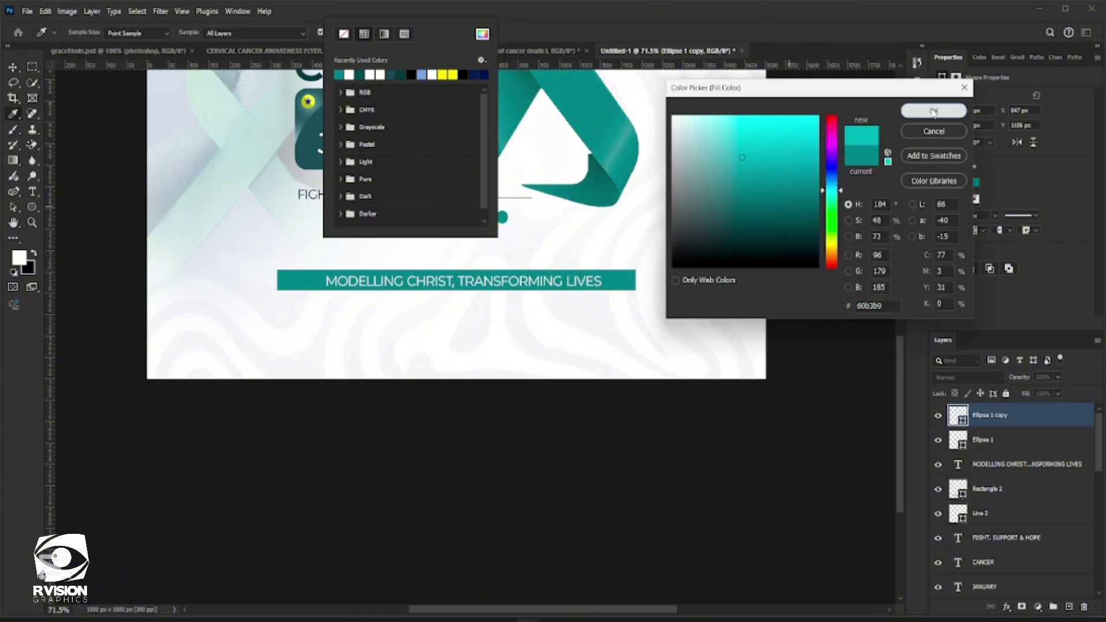
left_click(934, 110)
Duplicate the turquoise dot and shift the new copy 40 px to the right.
key("ctrl+j")
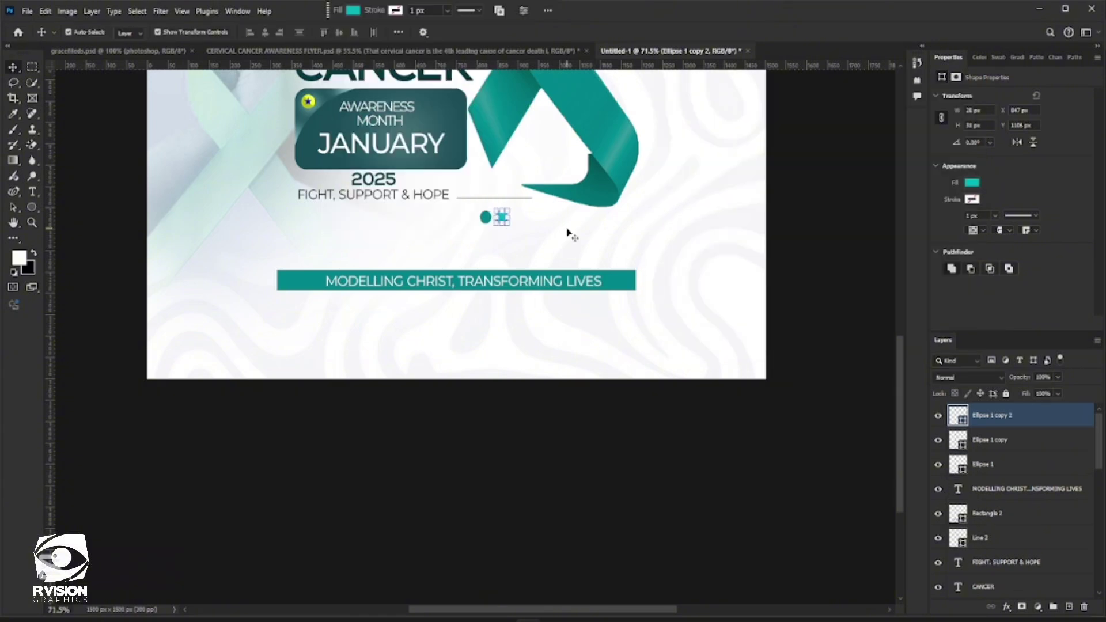
key("shift+Right")
key("shift+Right")
key("shift+Right")
key("shift+Right")
Fill the third dot with a very dark teal.
left_click(353, 10)
left_click(483, 35)
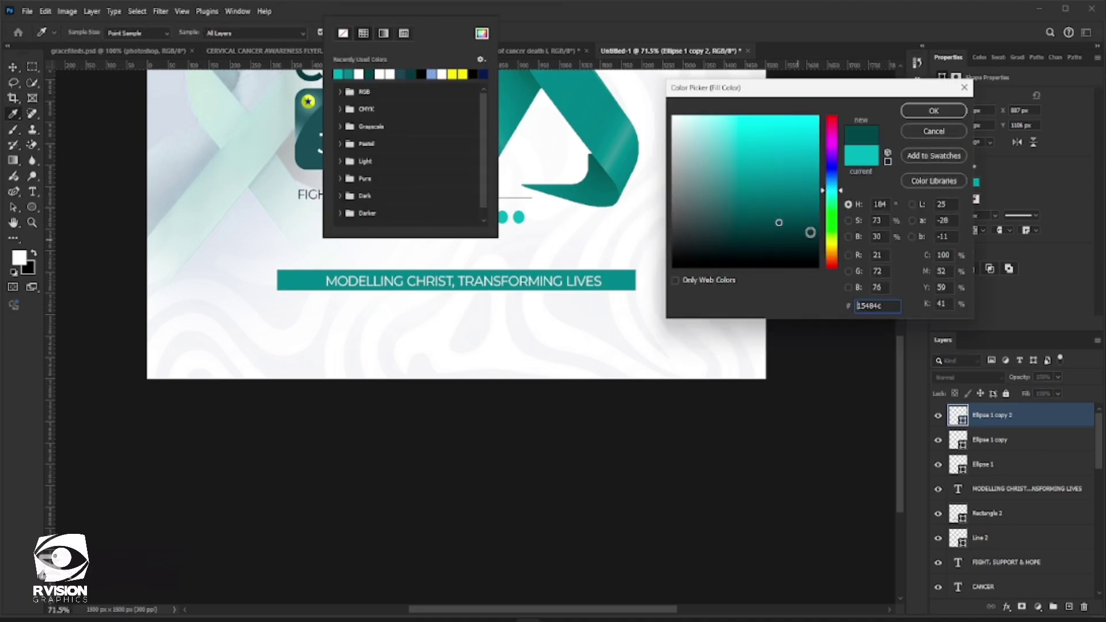
left_click(810, 226)
left_click(929, 109)
key("Return")
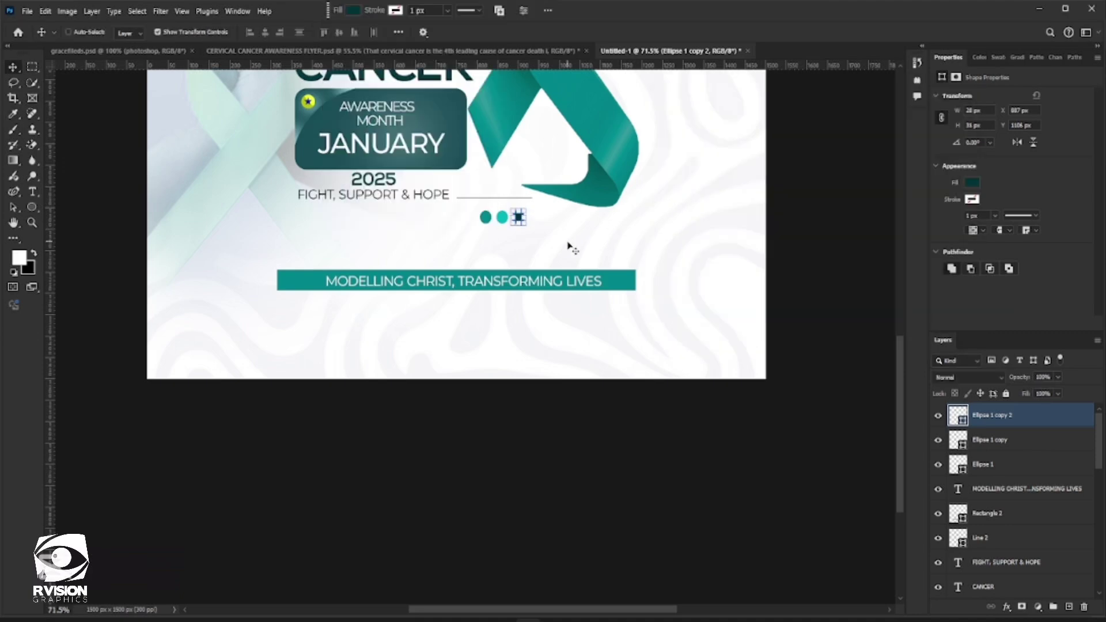
Duplicate the dark dot and move the copy right as the fourth dot in the row.
key("ctrl+j")
key("shift+Right")
key("shift+Right")
key("shift+Right")
key("shift+Right")
key("shift+Right")
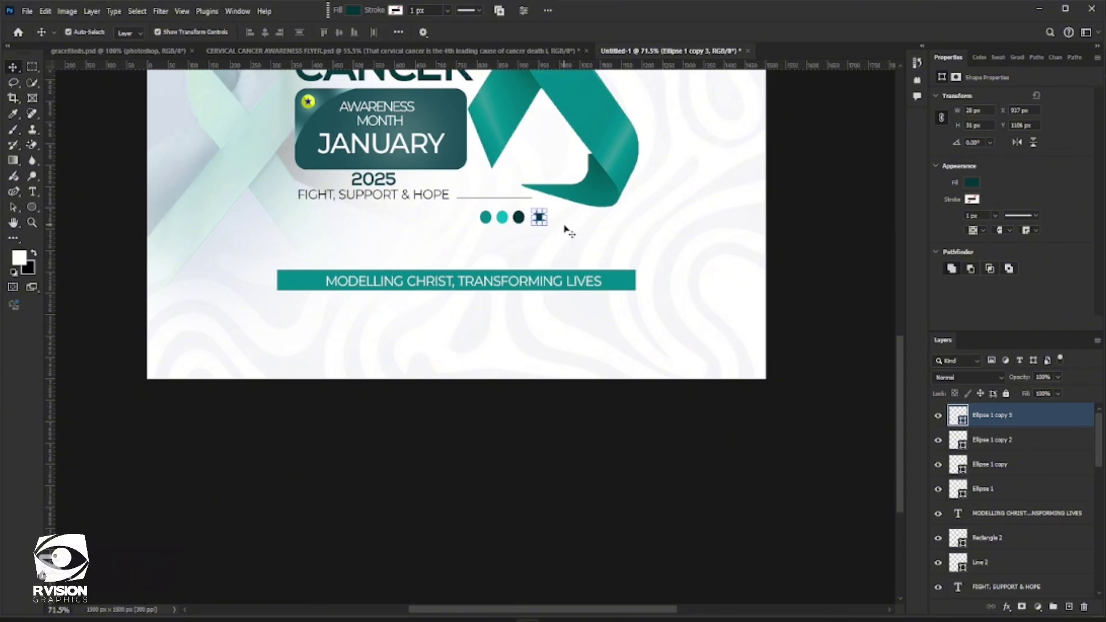
Fill the fourth dot with a pale teal and deselect it.
left_click(354, 11)
left_click(482, 33)
left_click(688, 130)
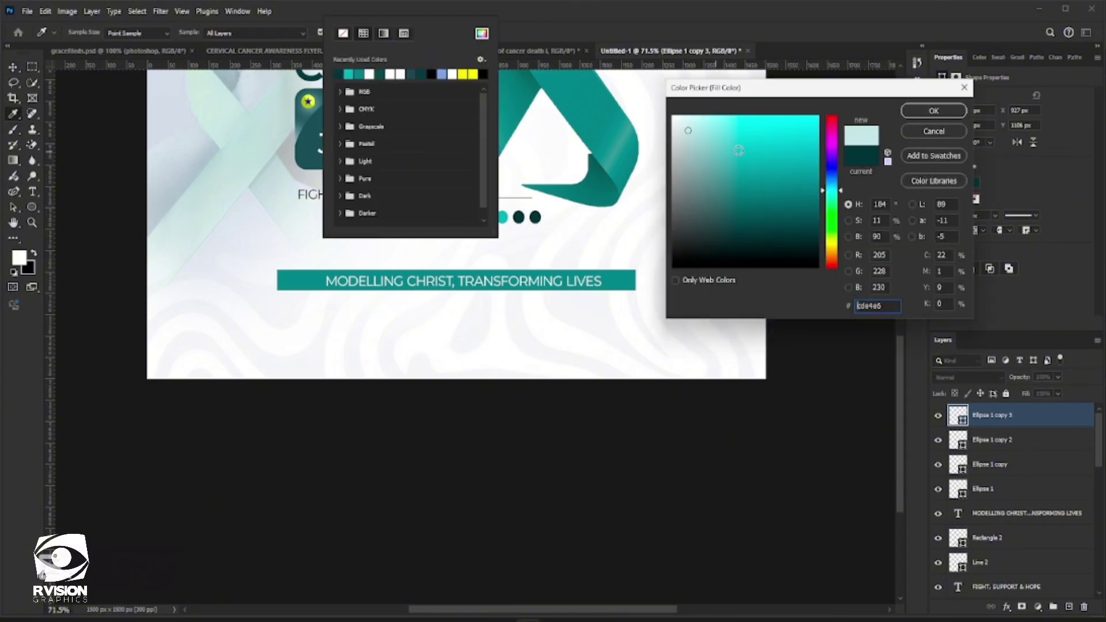
left_click(753, 122)
left_click(933, 110)
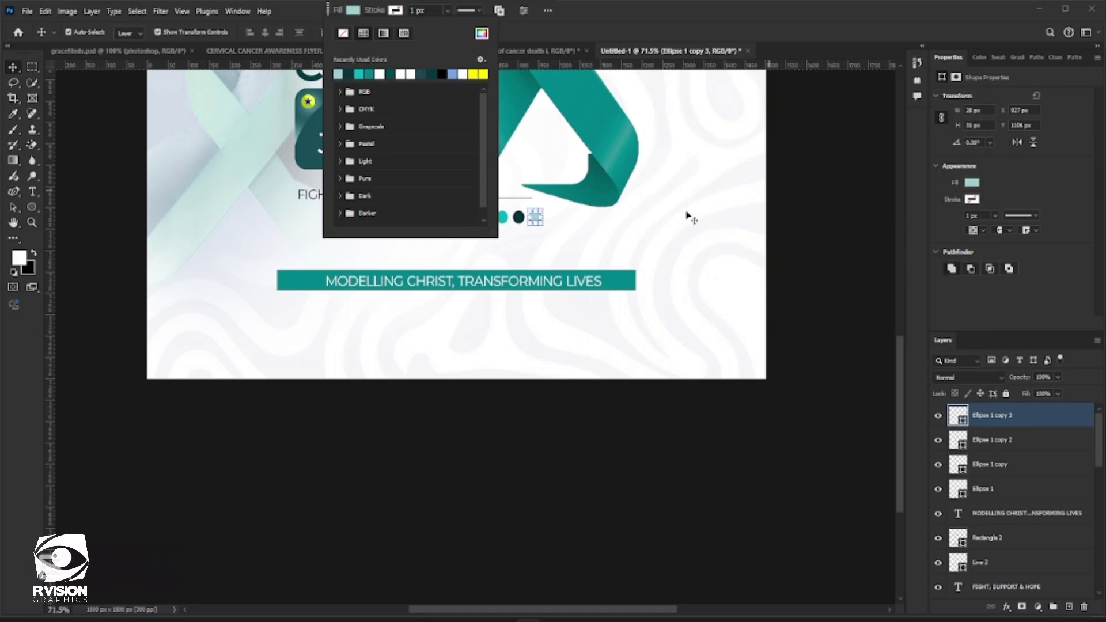
left_click(698, 264)
Review the flyer's lower area, then switch to CERVICAL CANCER AWARENESS FLYER.psd and examine its layout for comparison.
scroll(521, 279, "down", 1)
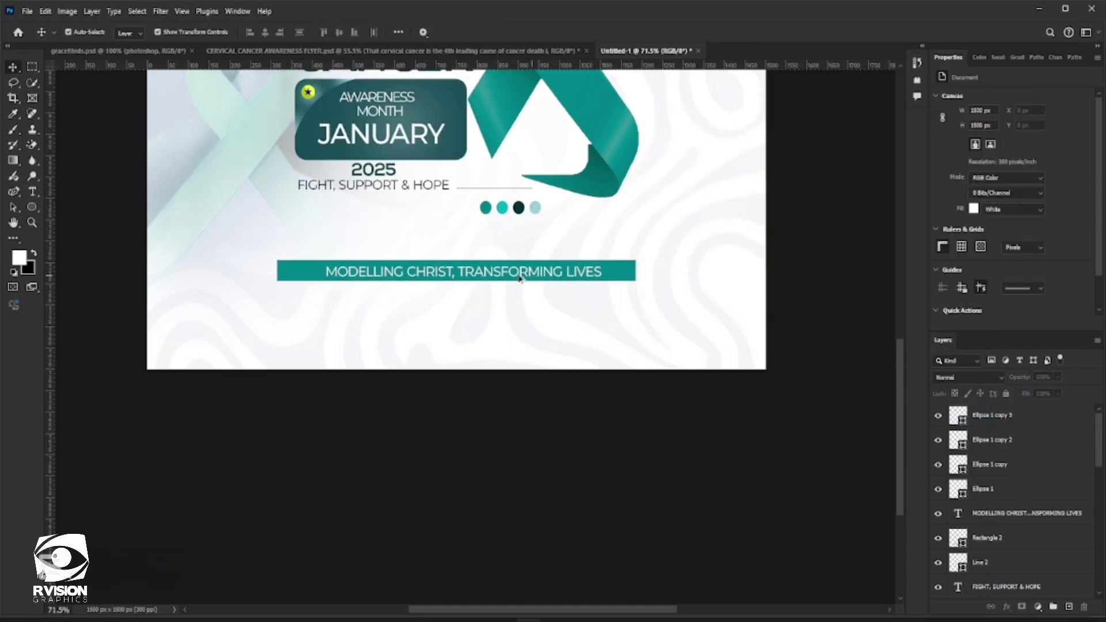
scroll(521, 277, "down", 2)
left_click(521, 266)
scroll(440, 253, "up", 3)
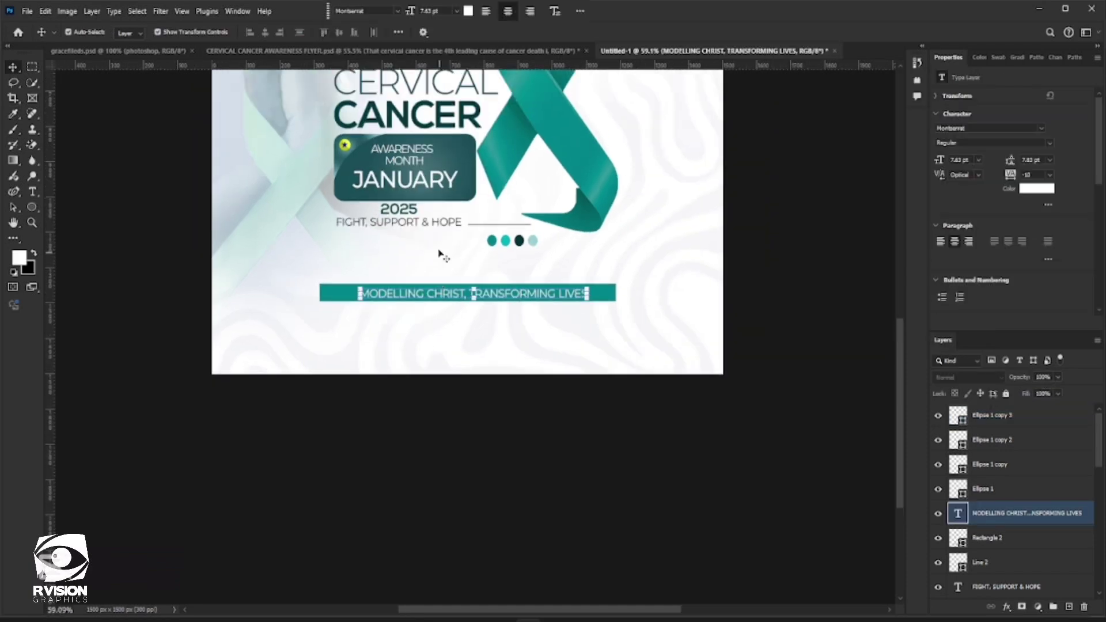
scroll(441, 254, "up", 1)
left_click(414, 50)
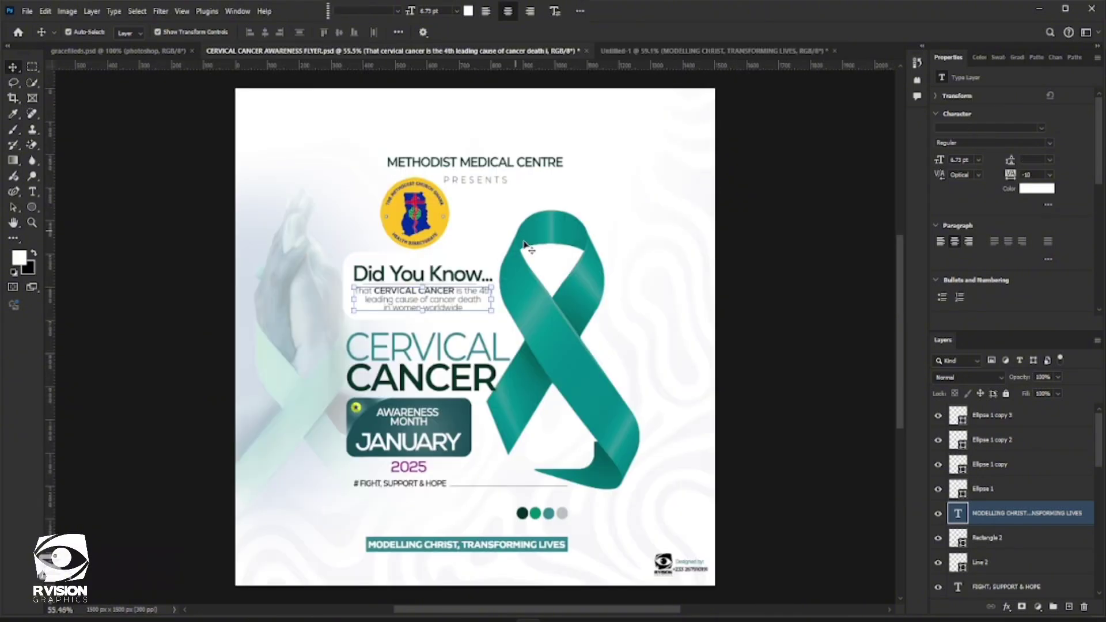
left_click(526, 246)
scroll(526, 246, "down", 3)
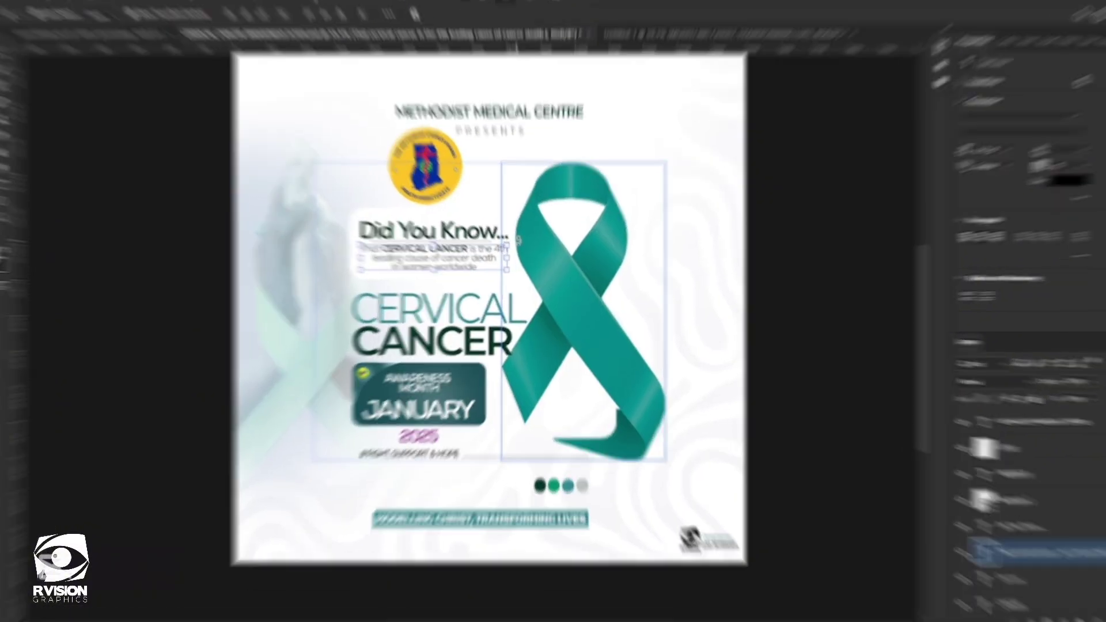